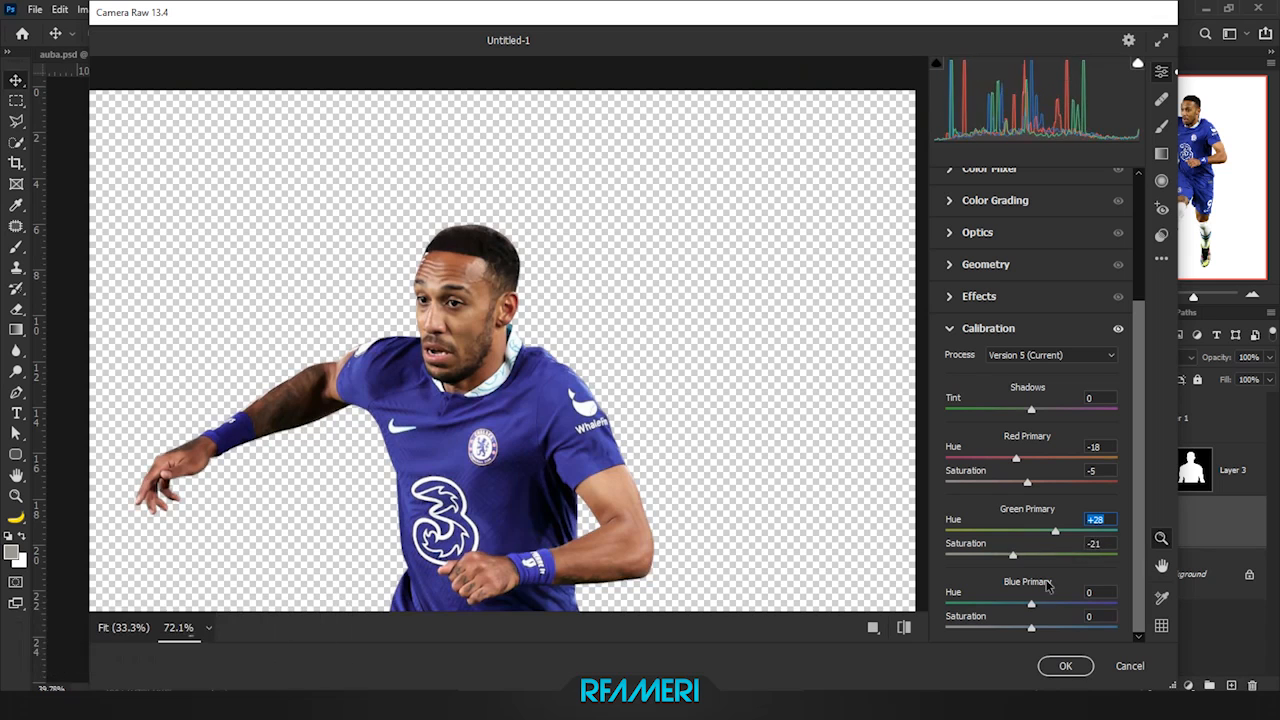
Set the running player's Blue Primary calibration to hue -18 and saturation +2, and apply the Camera Raw filter
mouse_move(1031, 603)
mouse_down()
mouse_move(1016, 603)
mouse_move(1038, 625)
mouse_up()
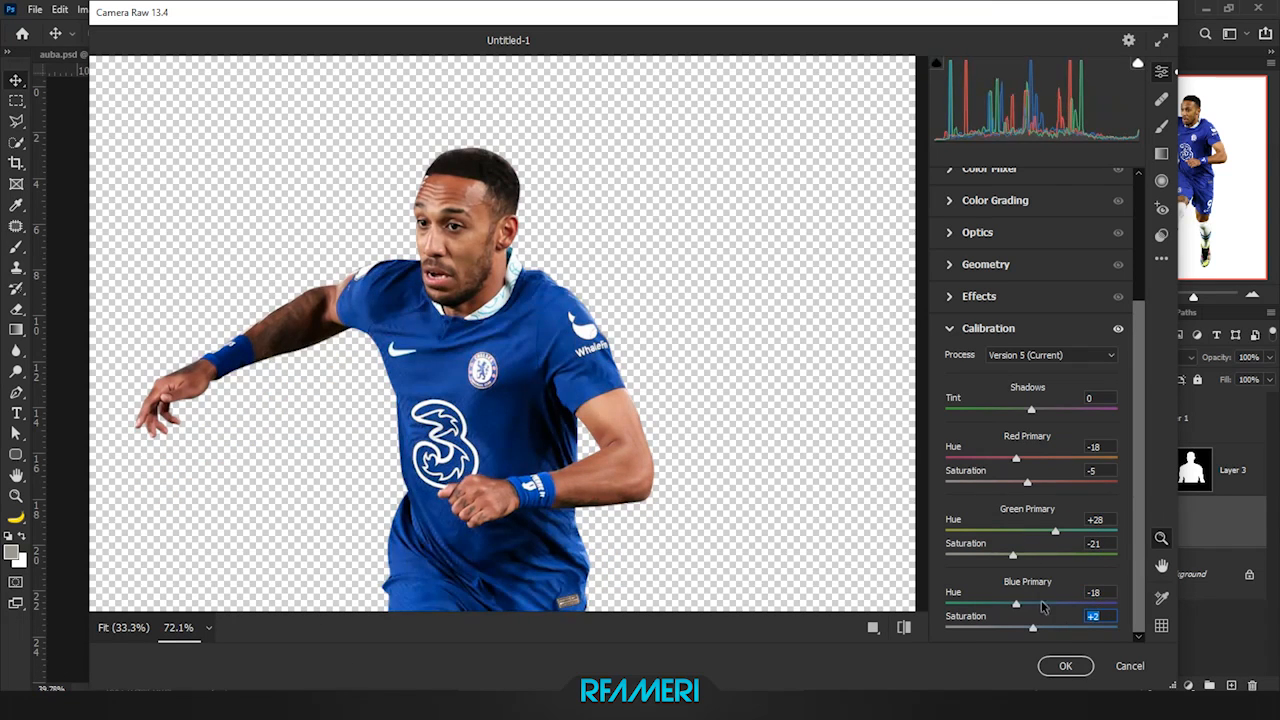
click(1065, 665)
Show the close-up portrait on Layer 3, apply its layer mask permanently and move the cutout to the left
click(1104, 470)
right_click(1192, 470)
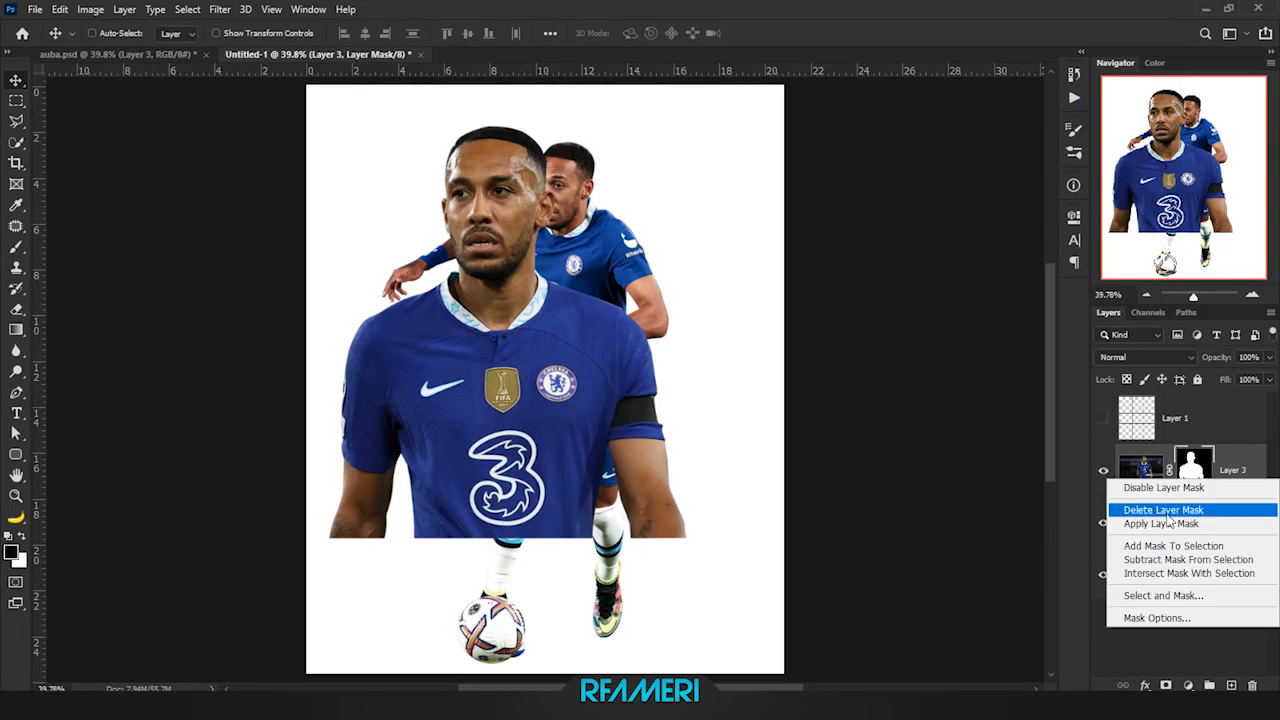
click(1150, 526)
drag(480, 250, 425, 245)
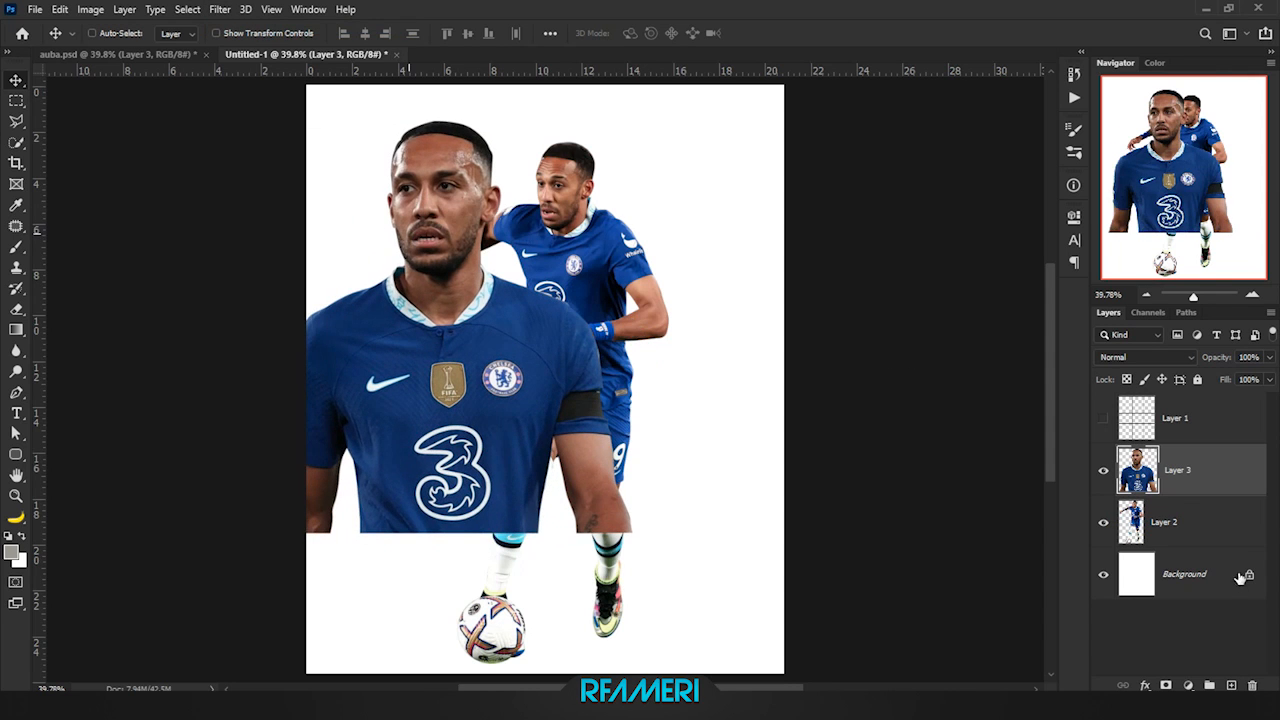
Show the grid on Layer 1 and align the close-up portrait with it near the canvas's upper edge
click(1103, 420)
drag(445, 334, 501, 298)
Bring the running player's layer above the portrait, reposition and transform the player along the grid, and hide the grid
click(1160, 522)
key(ctrl+bracketright)
drag(650, 394, 716, 440)
key(ctrl+t)
drag(608, 241, 610, 226)
key(Return)
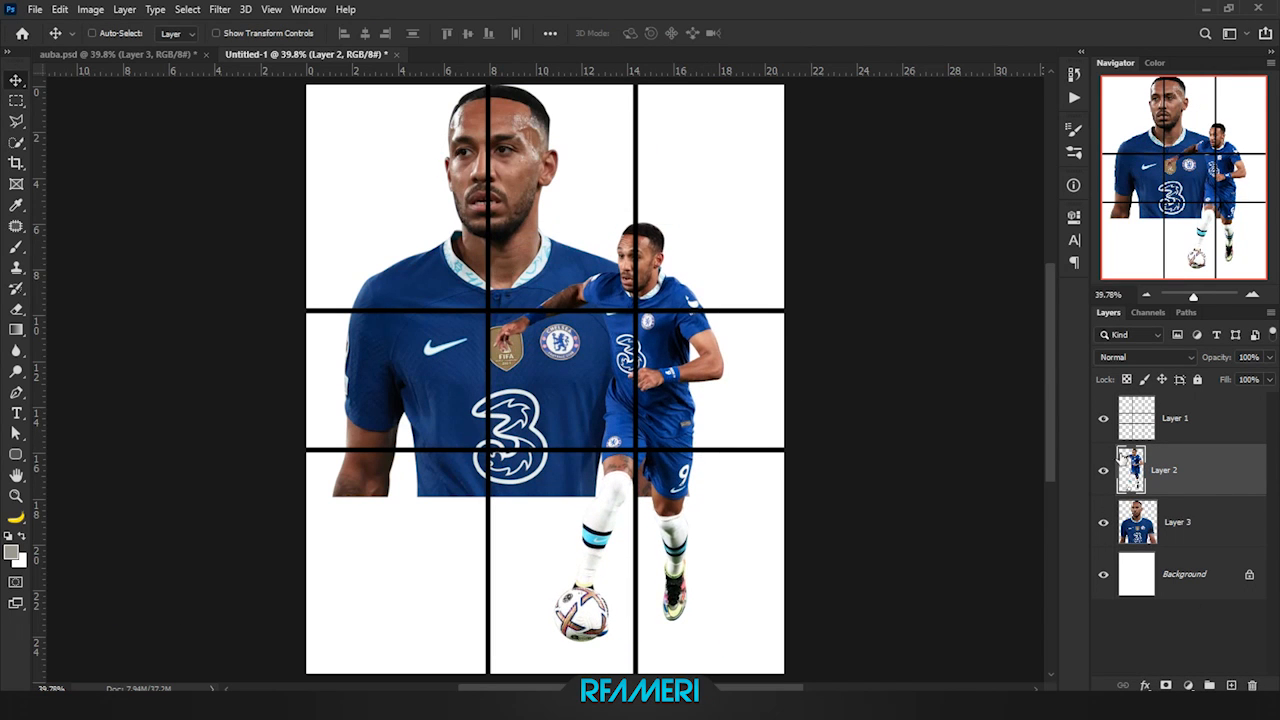
click(1103, 418)
Apply Camera Raw calibration to the running player with Red Primary hue +1, saturation -18 and Green Primary hue -20, saturation -3
click(220, 9)
click(300, 104)
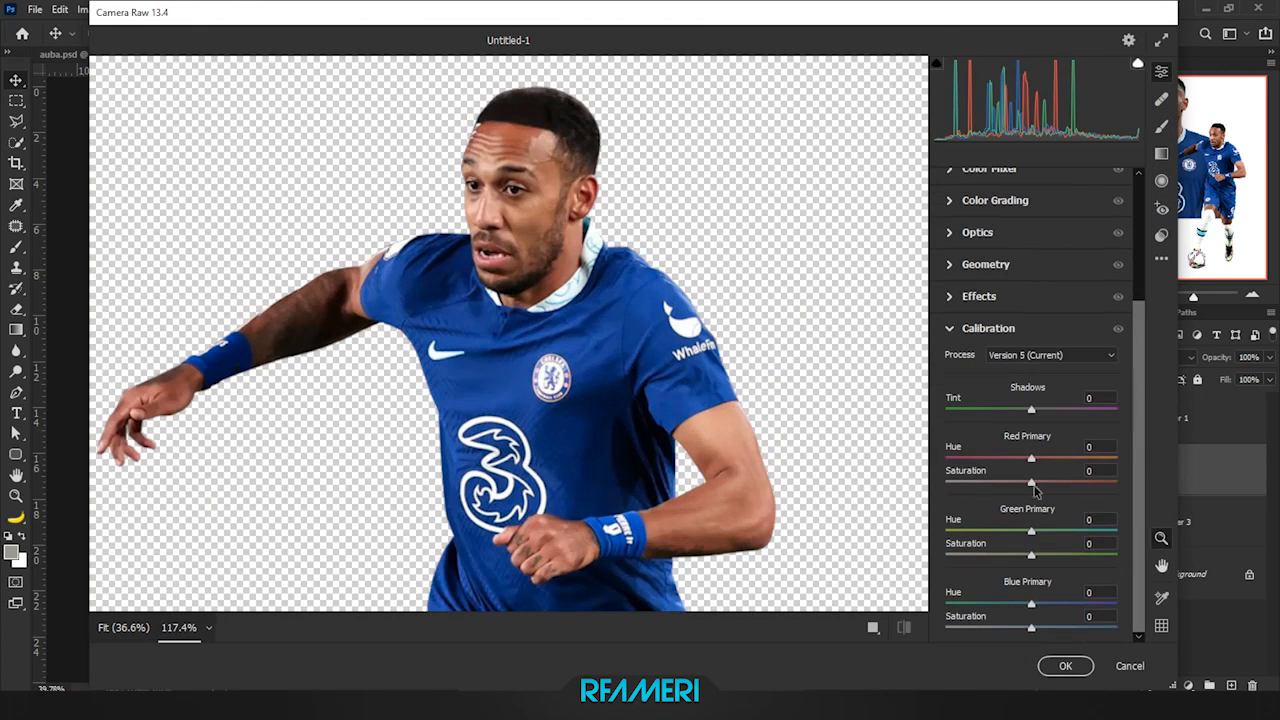
drag(1031, 530, 1042, 554)
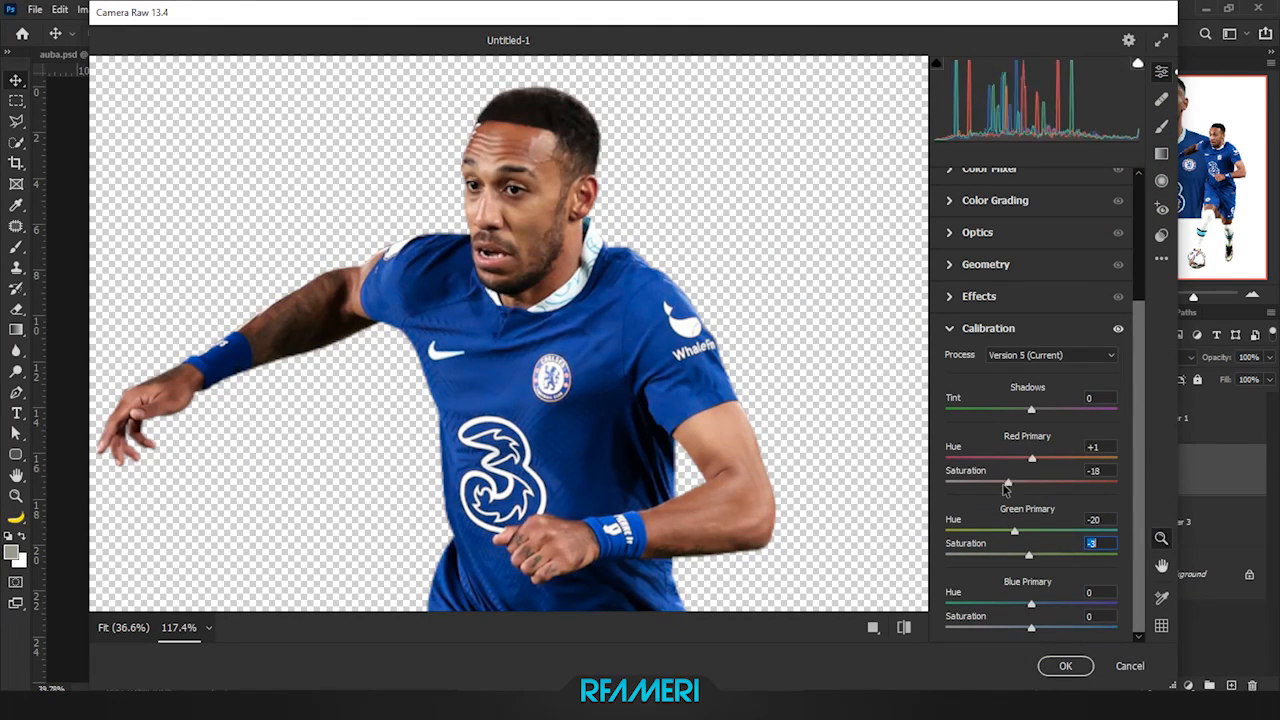
key(Return)
Tune the close-up portrait's shirt colour with the Camera Raw filter's Blue Primary calibration
click(1161, 520)
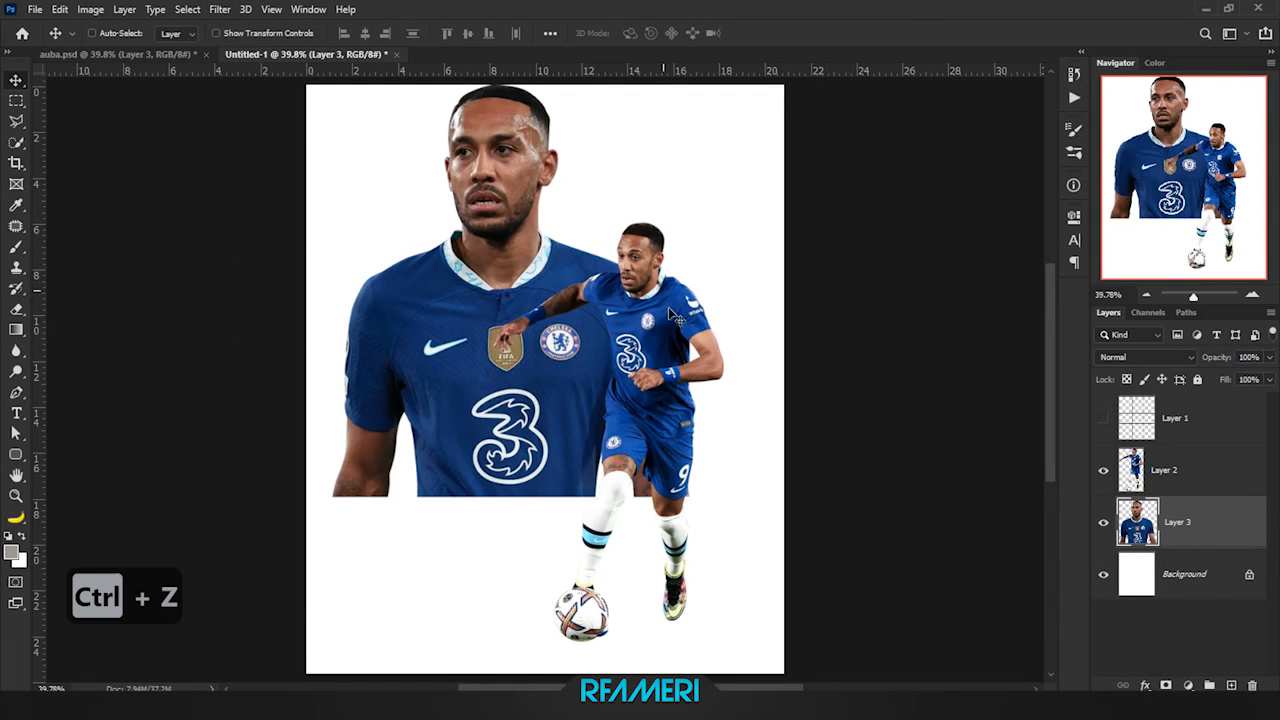
key(z)
drag(648, 262, 656, 272)
right_click(656, 273)
click(694, 283)
click(220, 9)
click(291, 107)
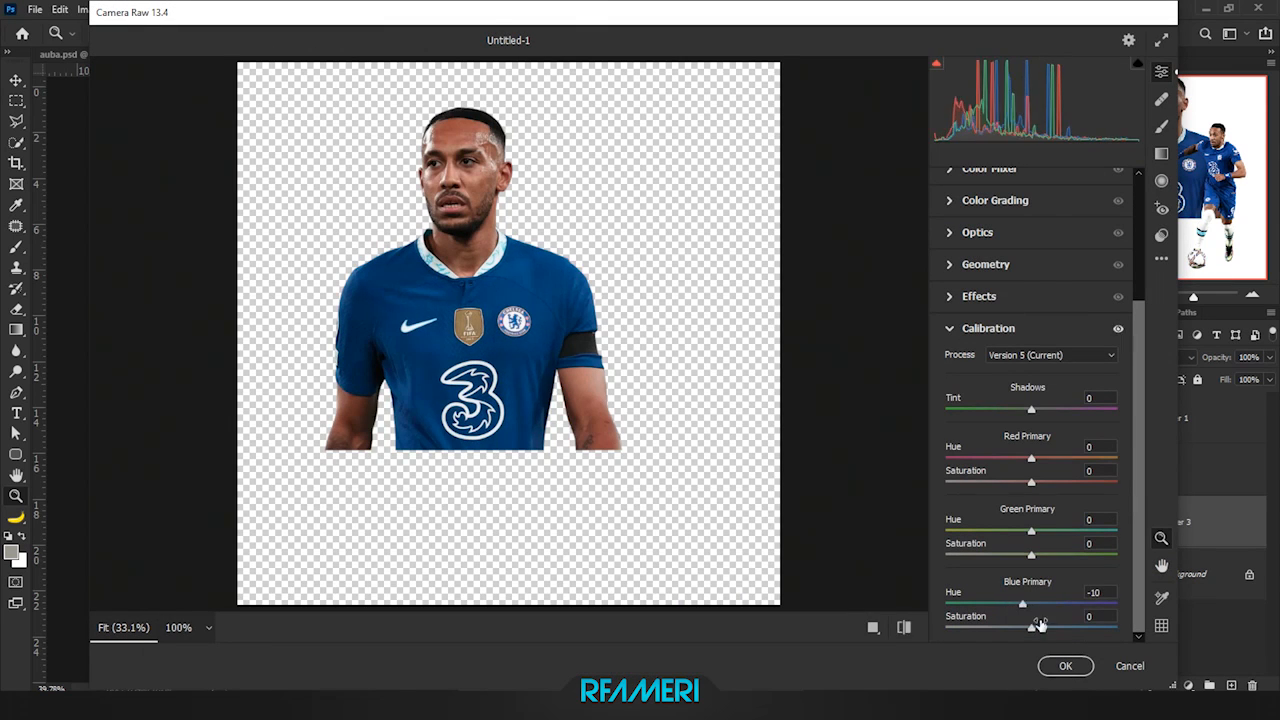
key(ctrl+z)
drag(1040, 624, 1057, 630)
click(1066, 666)
Add a layer mask to the close-up portrait and hide the running player's layer
drag(566, 205, 555, 217)
right_click(555, 217)
click(595, 228)
click(1103, 522)
click(1103, 522)
click(1166, 685)
click(1103, 470)
Paint the portrait's mask with a large soft brush so the lower torso and arms fade out gradually
key(b)
mouse_move(571, 371)
mouse_down()
mouse_move(814, 491)
mouse_move(310, 500)
mouse_up()
key(shift+3)
key(shift+2)
mouse_move(386, 486)
mouse_down()
mouse_move(749, 486)
mouse_move(590, 502)
mouse_up()
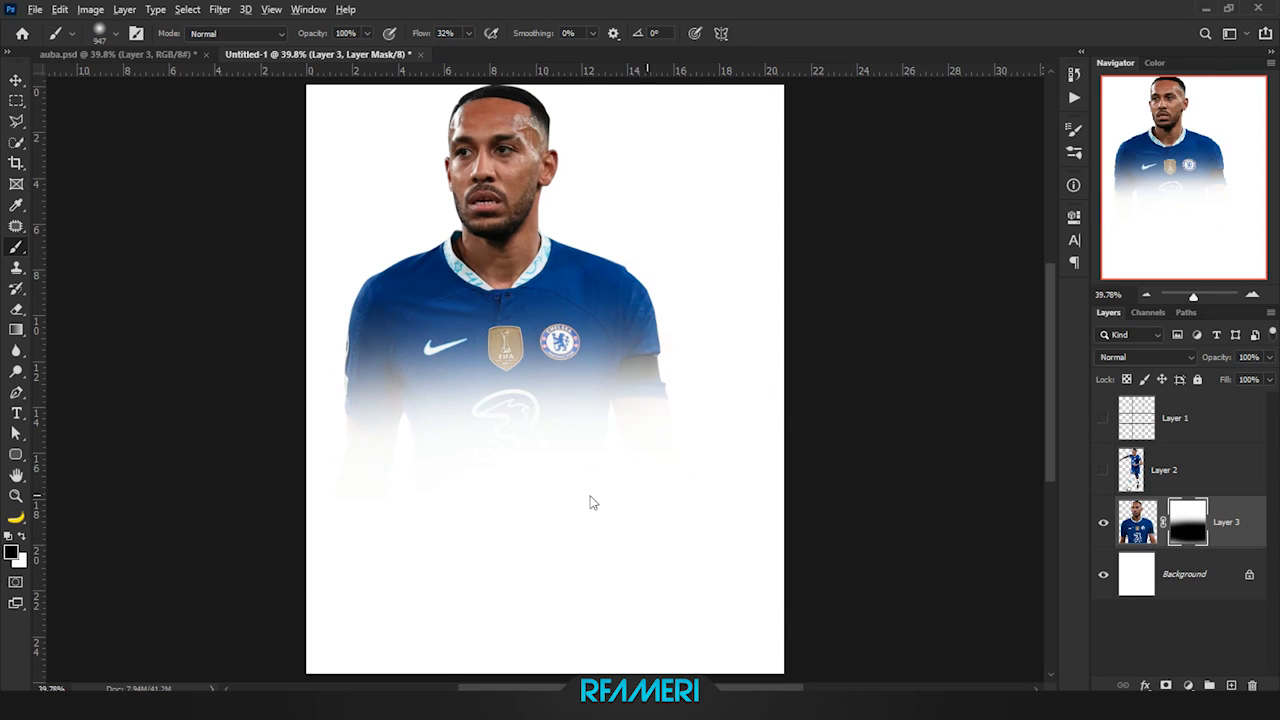
key(ctrl+z)
drag(428, 35, 416, 35)
drag(508, 312, 520, 310)
key(x)
mouse_move(625, 400)
mouse_down()
mouse_move(412, 331)
mouse_move(360, 370)
mouse_up()
key(x)
key(ctrl+0)
Show the running player again and enlarge the faded close-up portrait with Free Transform
click(1103, 470)
click(1137, 522)
key(v)
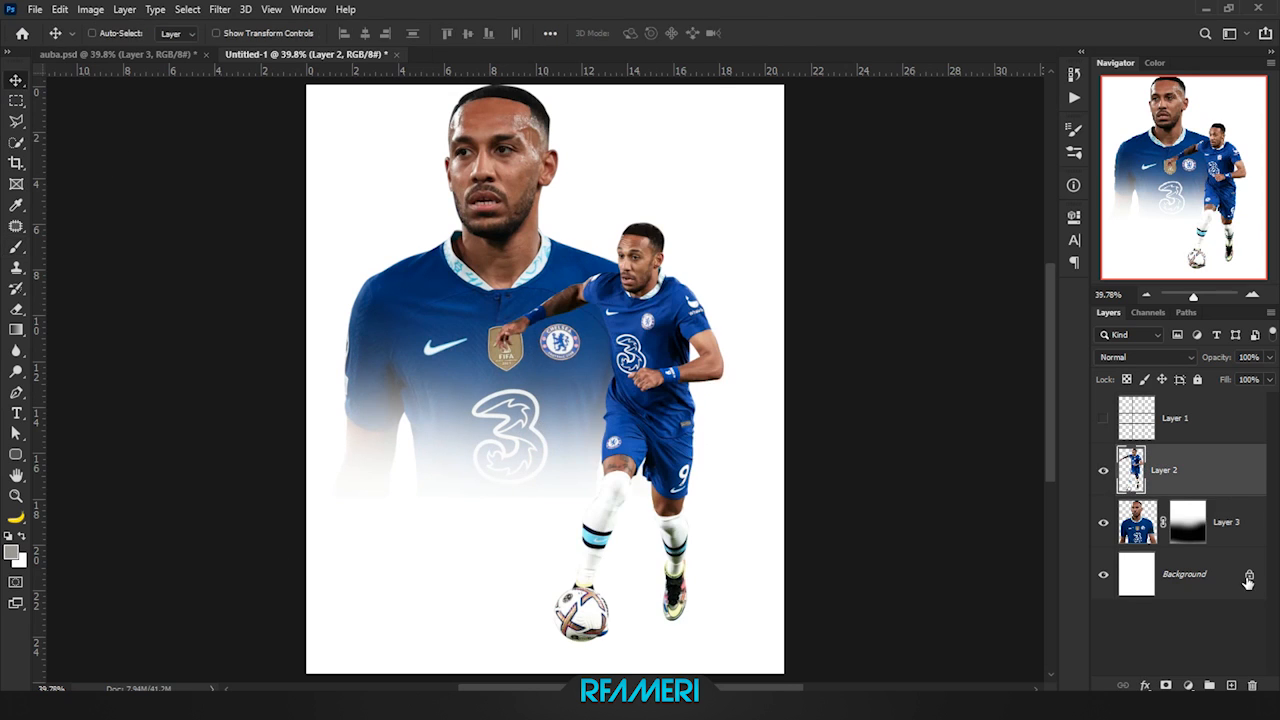
key(ctrl+t)
drag(712, 316, 696, 316)
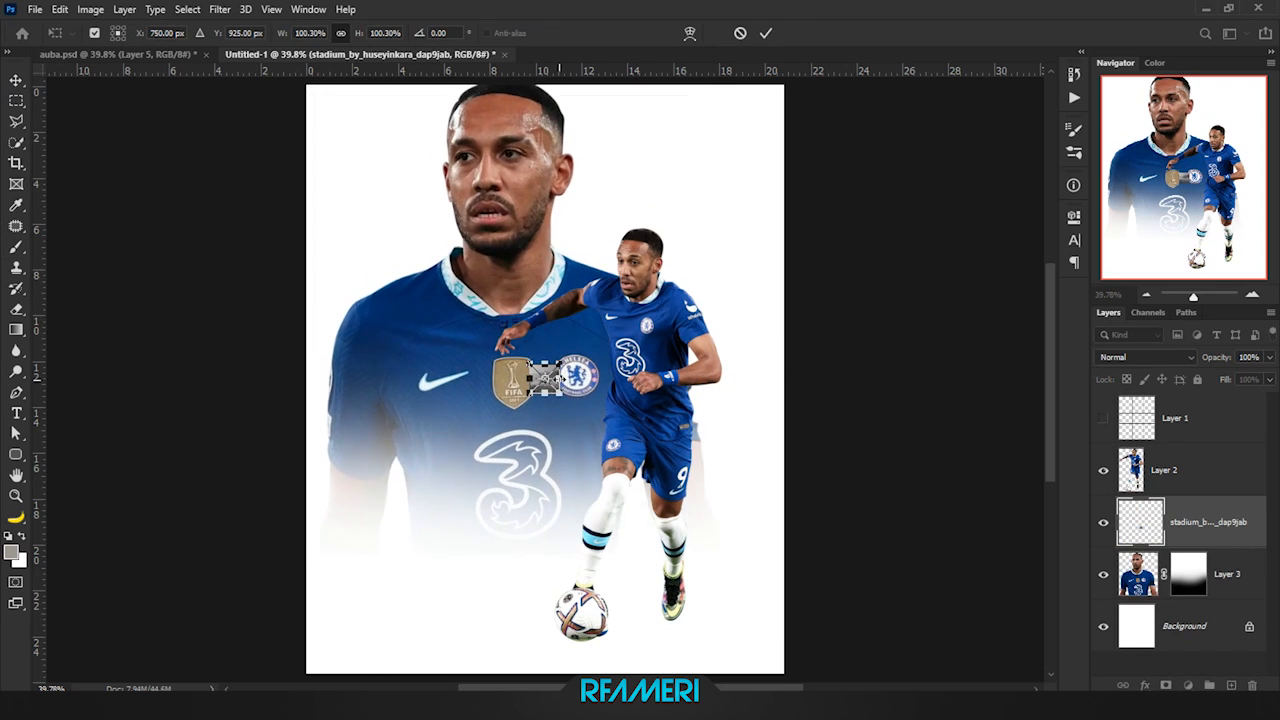
Enlarge the placed stadium photo to about 2266% so that it covers the whole canvas
drag(560, 379, 886, 359)
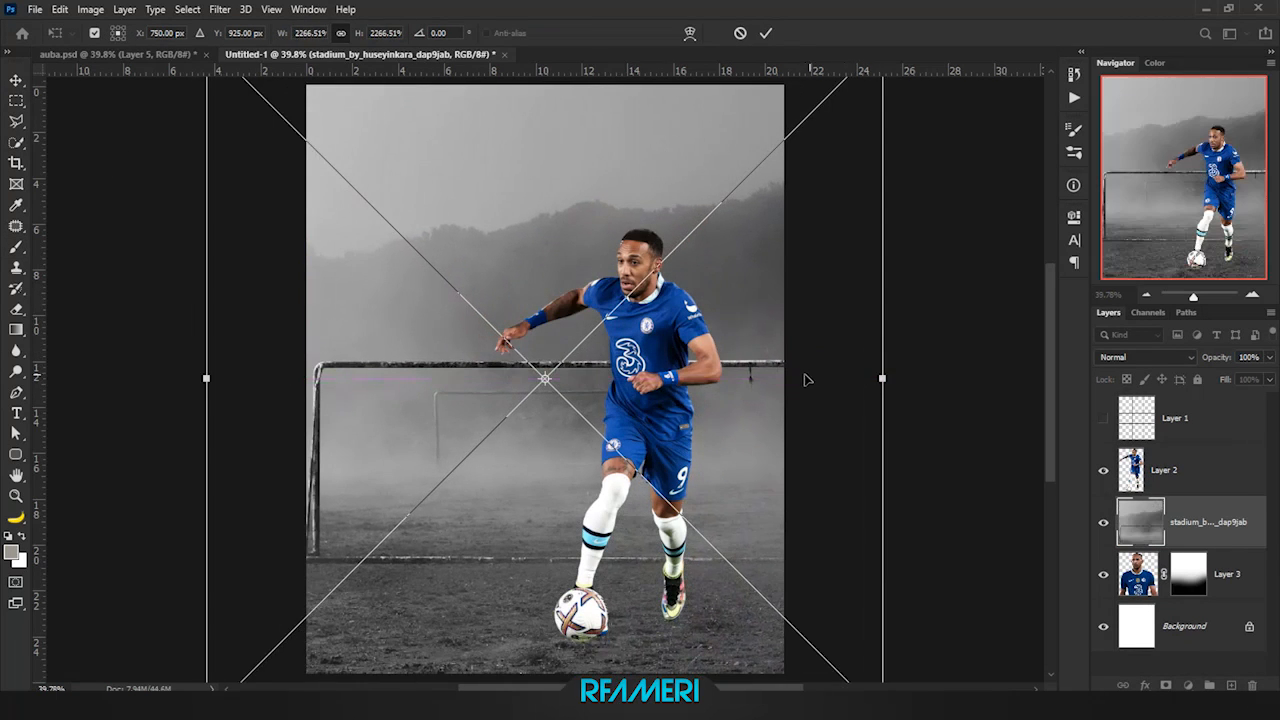
drag(806, 376, 781, 356)
key(Return)
Scale the stadium photo down slightly and shift it so the field lies under the running player's feet
drag(645, 369, 732, 347)
key(ctrl+t)
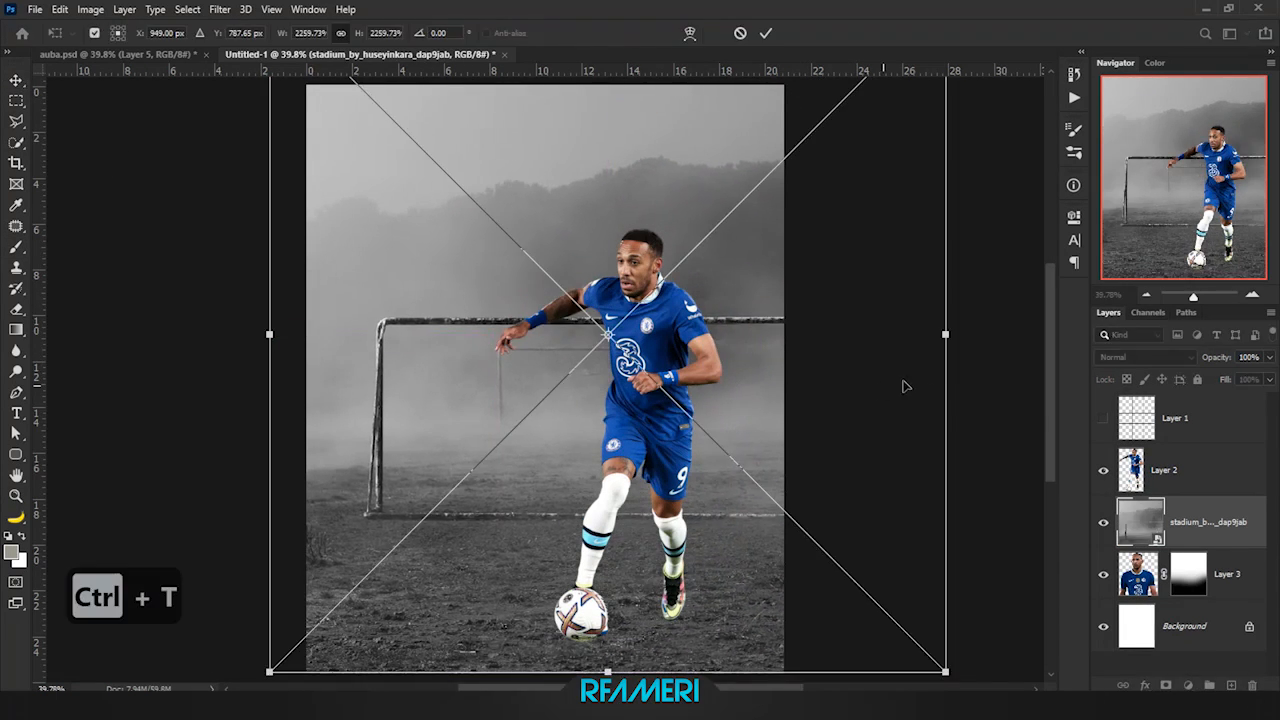
drag(946, 341, 866, 341)
drag(773, 376, 796, 413)
key(Return)
Open the stadium smart object, select the large goal frame and remove it with a Content-Aware fill
double_click(1140, 521)
key(l)
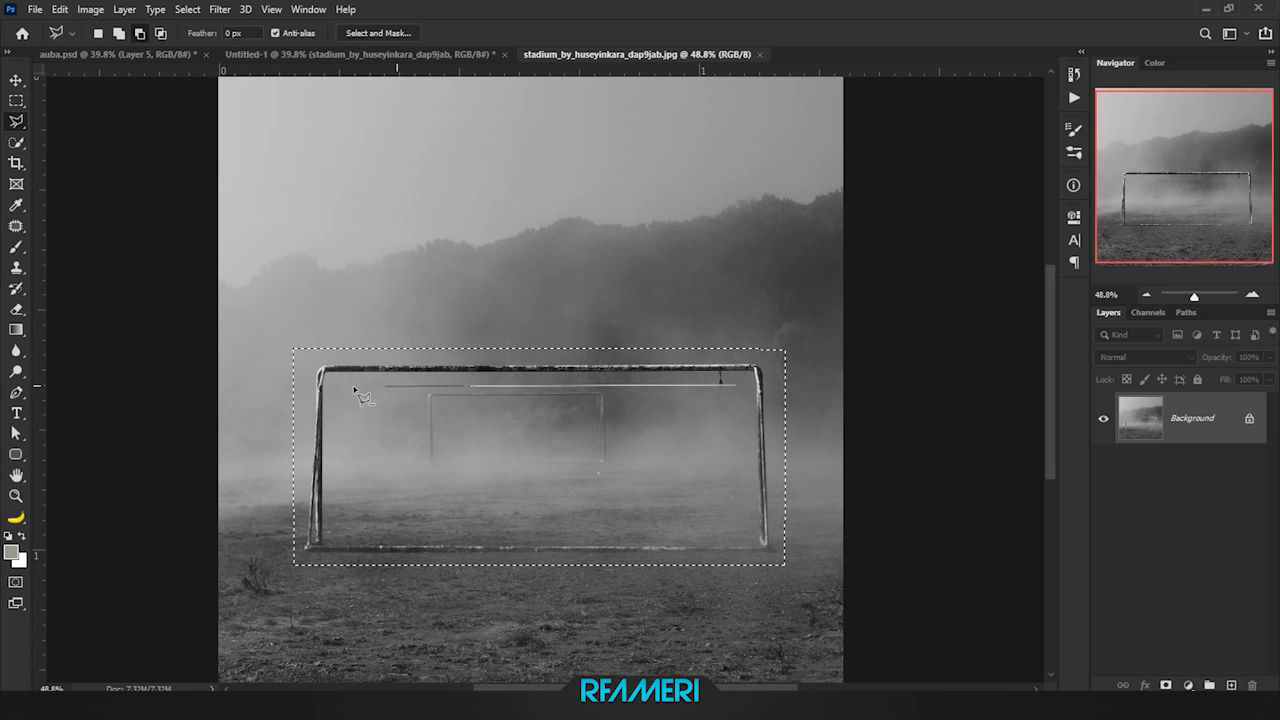
key(shift+F5)
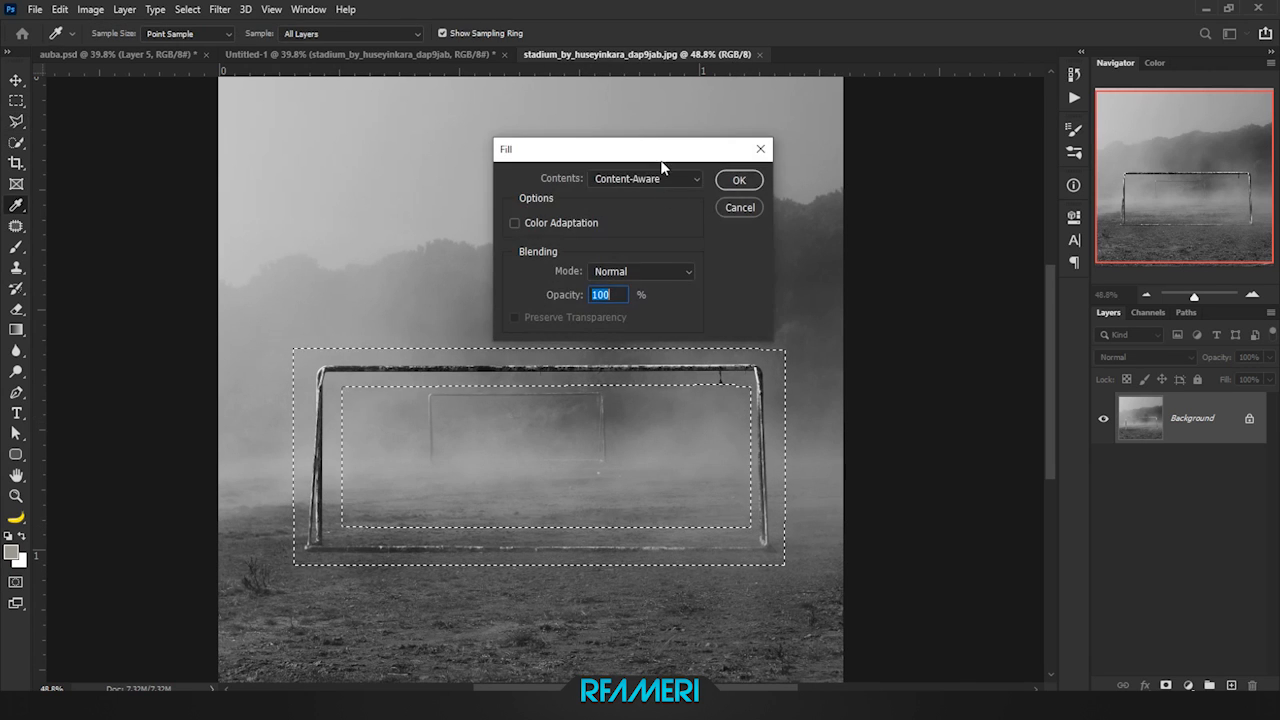
key(Return)
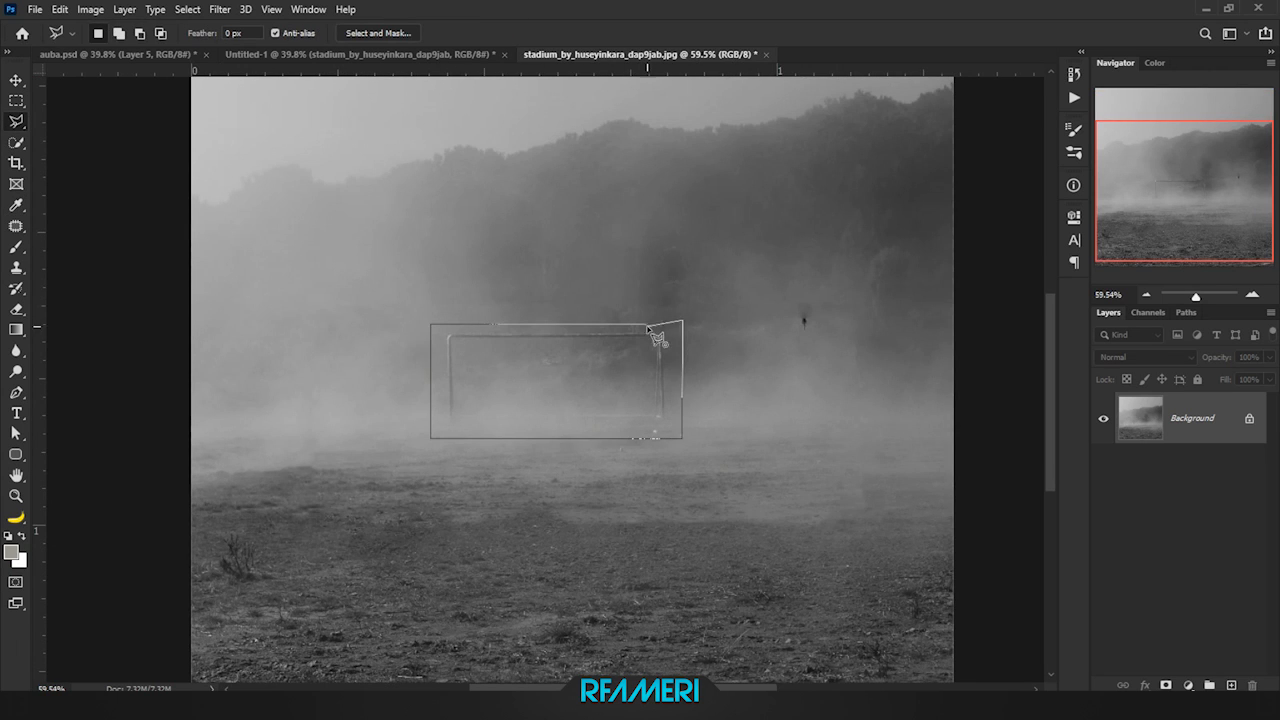
Remove the small distant goal with a Content-Aware fill and save the edited stadium smart object
key(shift+F5)
key(Return)
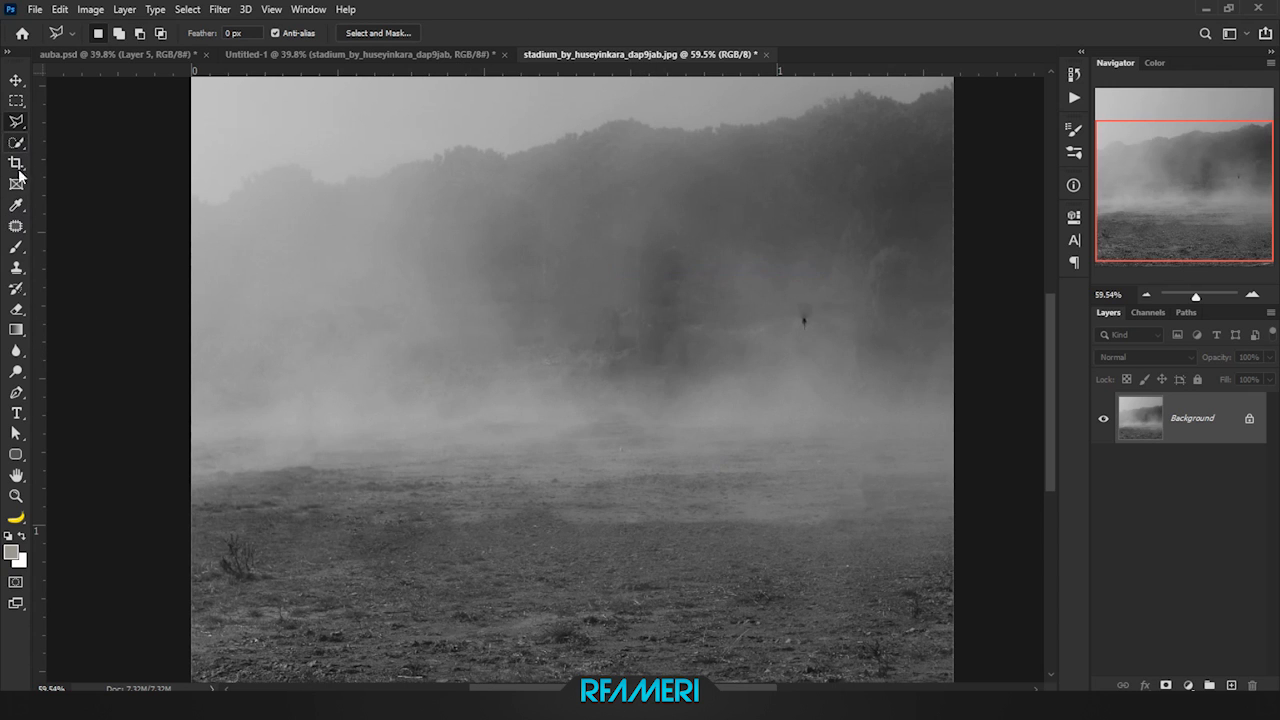
right_click(726, 280)
click(759, 250)
key(ctrl+s)
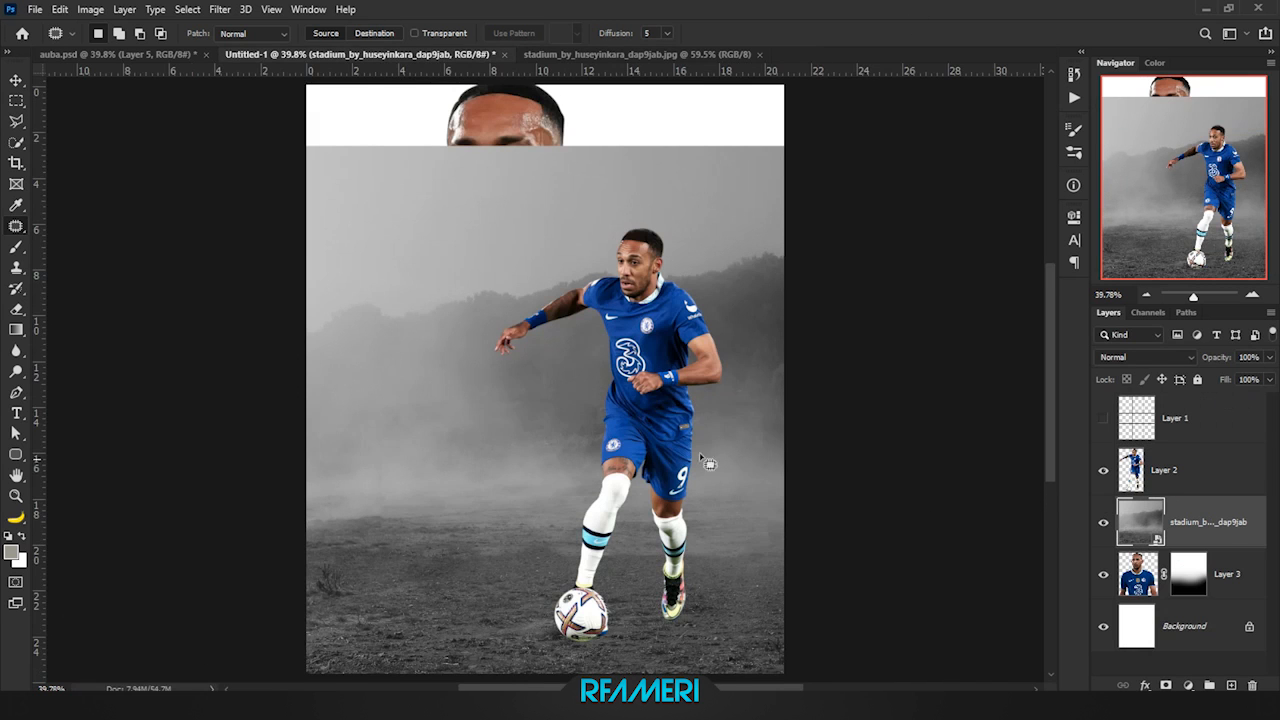
Brush out the upper part of the stadium photo on a layer mask
mouse_move(487, 254)
mouse_down()
mouse_move(790, 209)
mouse_move(827, 158)
mouse_move(265, 216)
mouse_move(332, 272)
mouse_move(269, 201)
mouse_move(790, 237)
mouse_up()
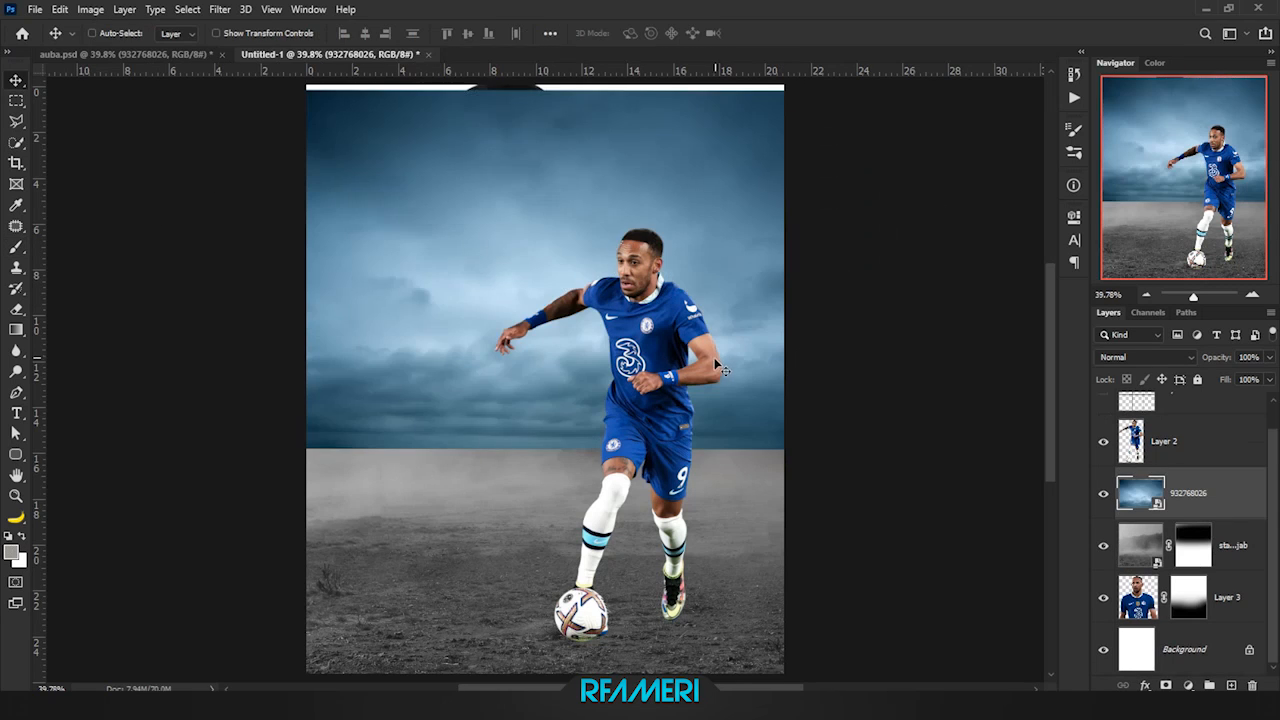
Scale the sky image to 91.61%, move its layer below the stadium photo and hide both player layers
key(ctrl+t)
key(Return)
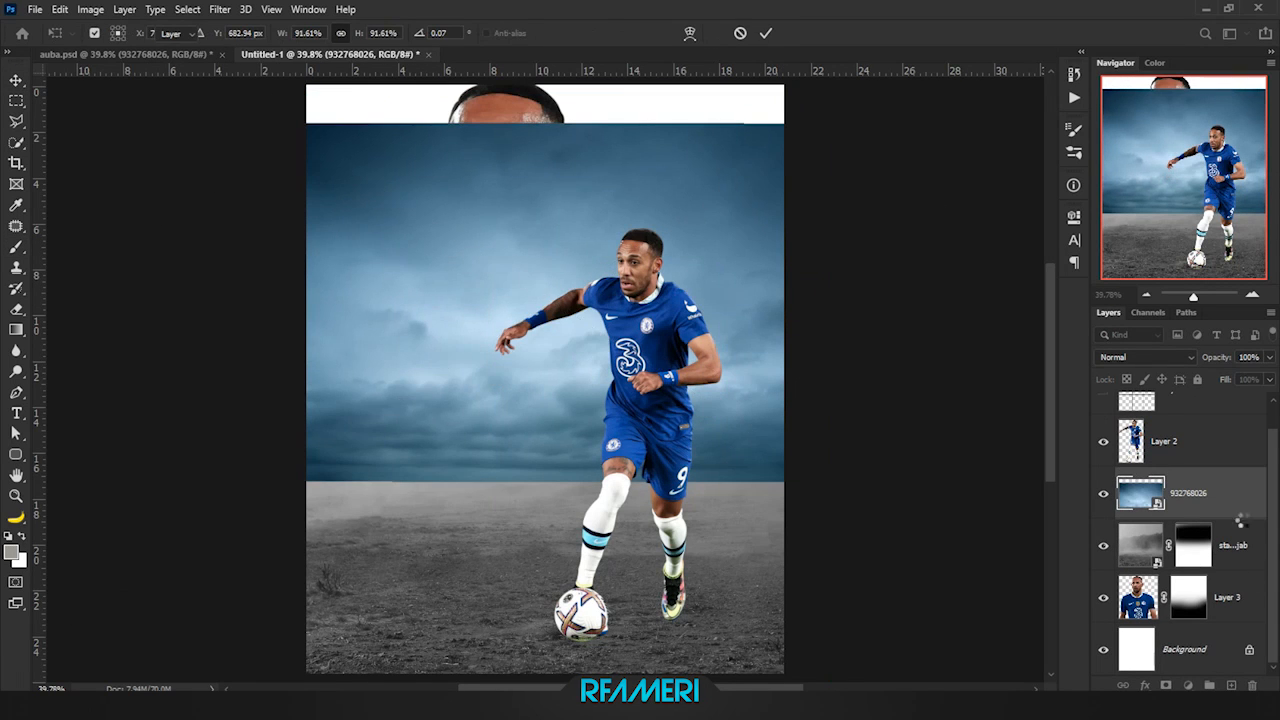
drag(1210, 503, 1192, 571)
drag(1103, 442, 1103, 493)
click(1184, 592)
Flip the sky image vertically and move it up to fill the area above the field
drag(548, 276, 571, 260)
key(ctrl+t)
right_click(580, 314)
click(628, 538)
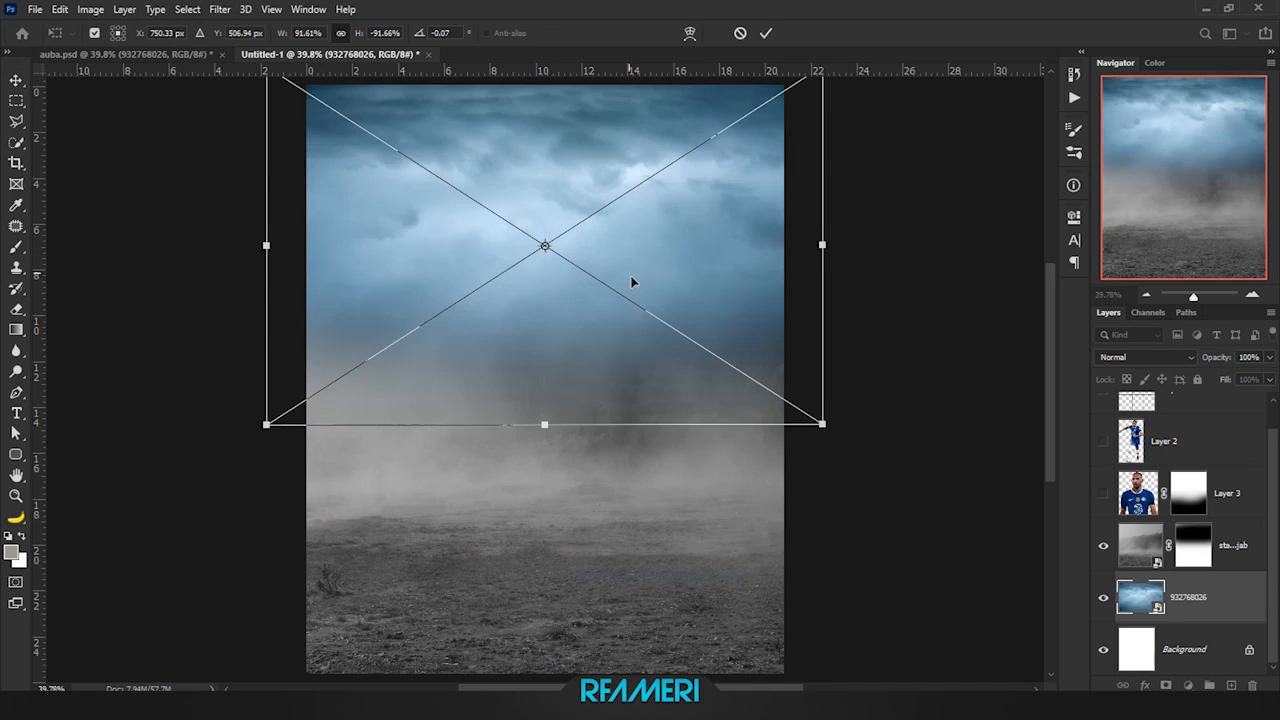
drag(640, 290, 704, 245)
key(Return)
Rasterize the sky layer and blend its lower edge into the fog with a soft brush on a layer mask
right_click(1142, 652)
click(1142, 658)
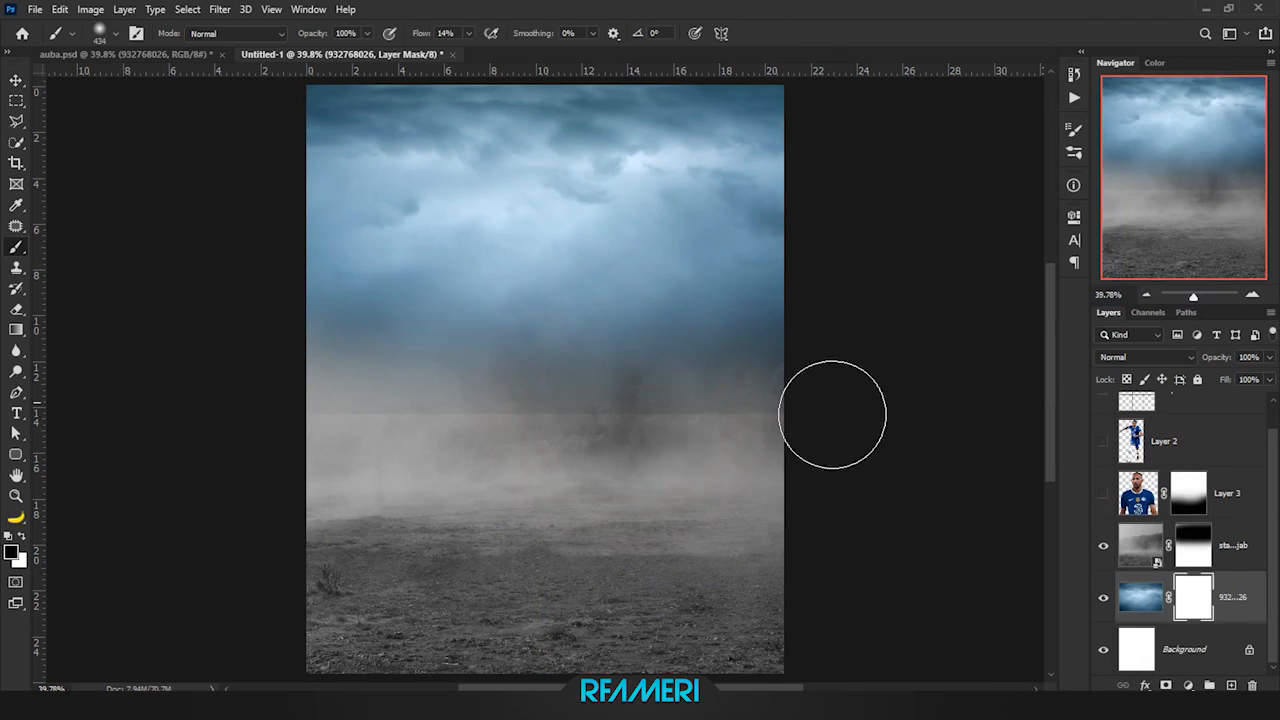
drag(832, 414, 832, 437)
click(1233, 546)
click(1188, 685)
click(1172, 552)
click(936, 520)
drag(917, 291, 888, 291)
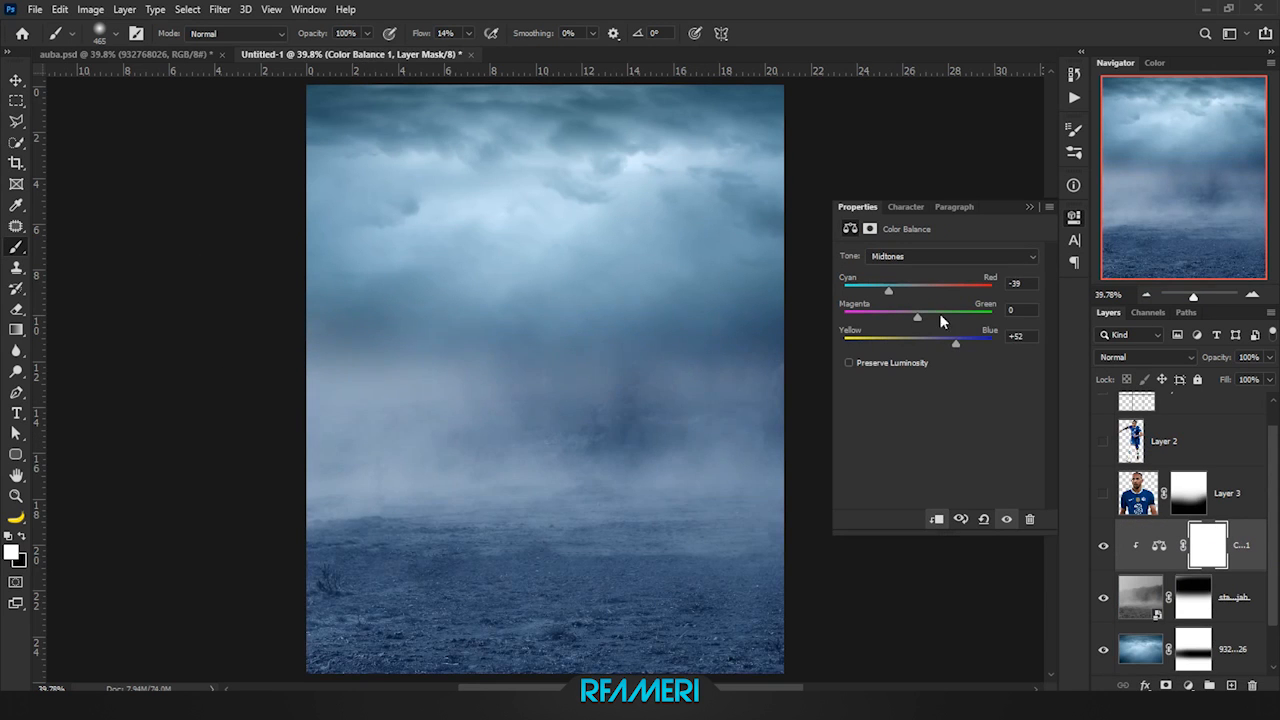
drag(939, 338, 891, 320)
key(ctrl+z)
click(899, 259)
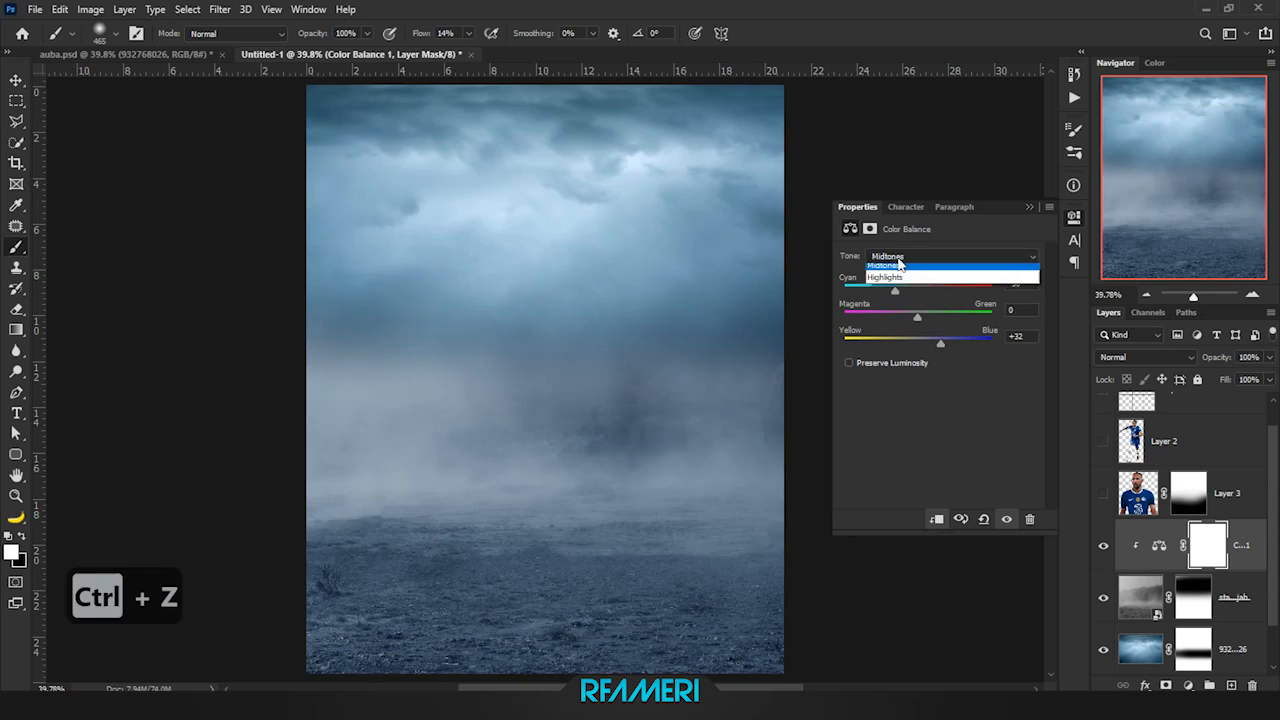
key(Delete)
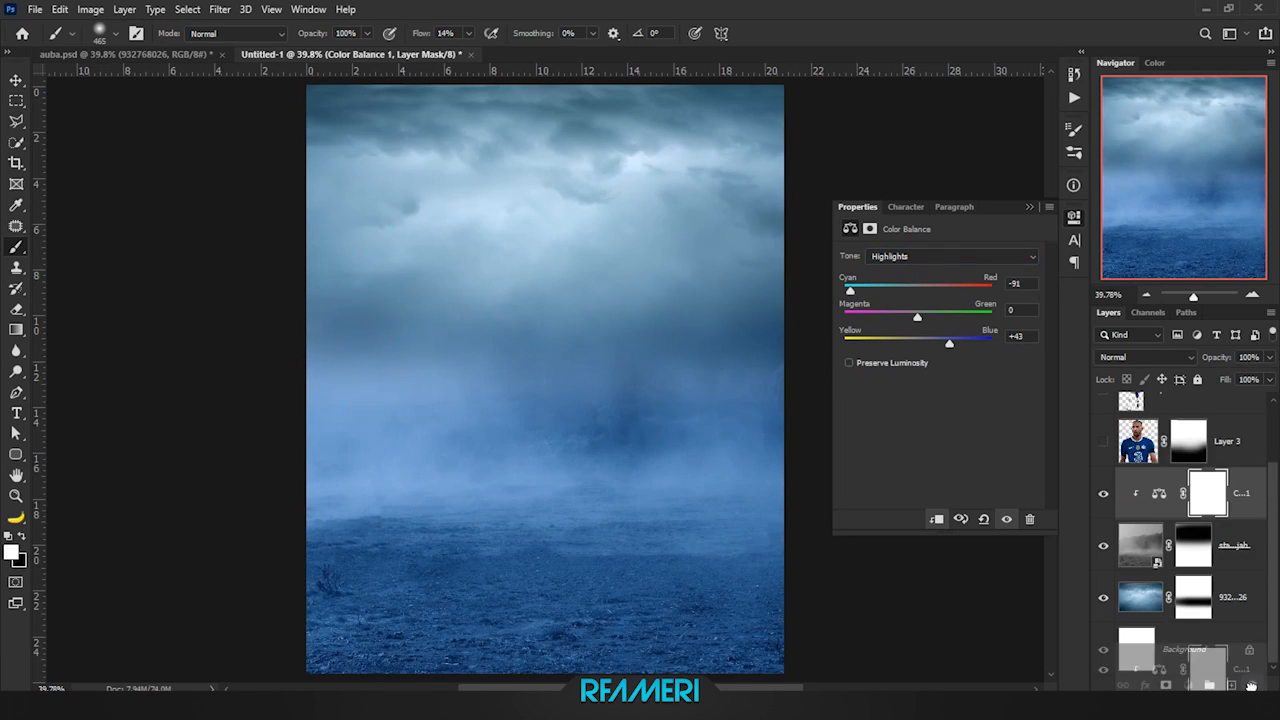
Add a colorized Hue/Saturation adjustment above the stadium photo with hue 207 and saturation 31, and set its fill to 64%
click(1188, 685)
click(1190, 540)
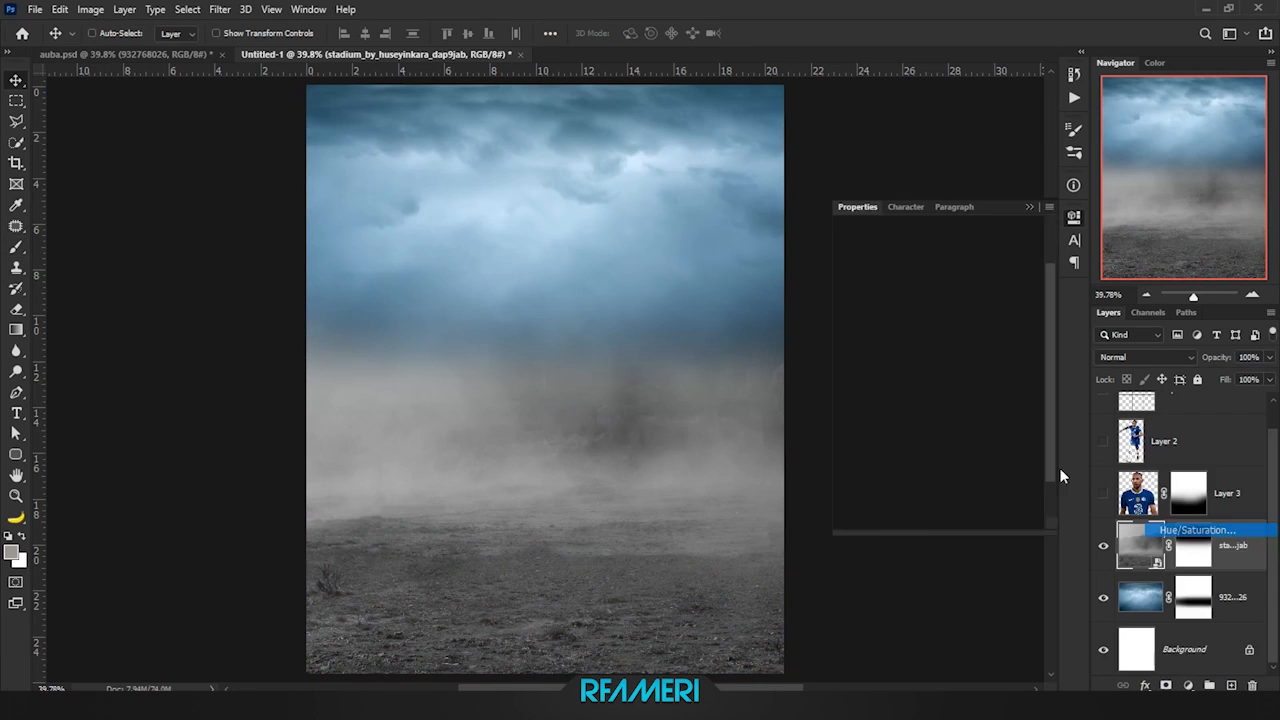
click(924, 400)
drag(860, 316, 952, 324)
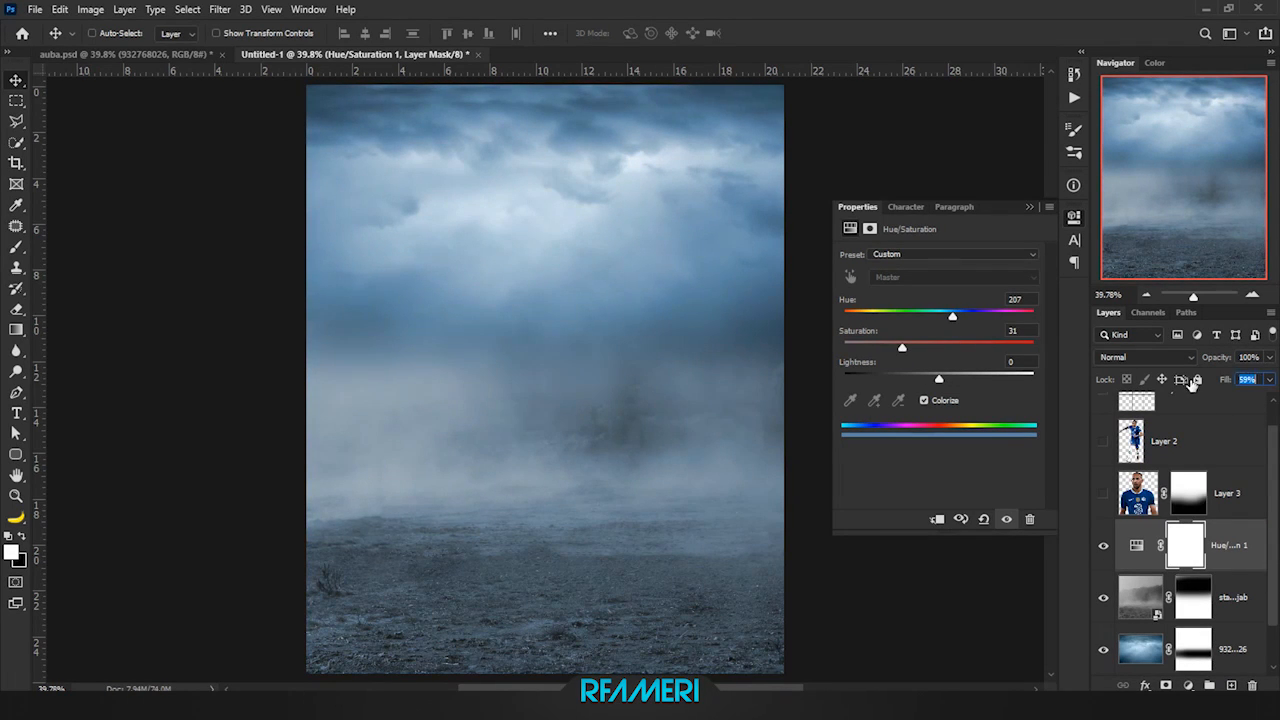
key(v)
click(1029, 206)
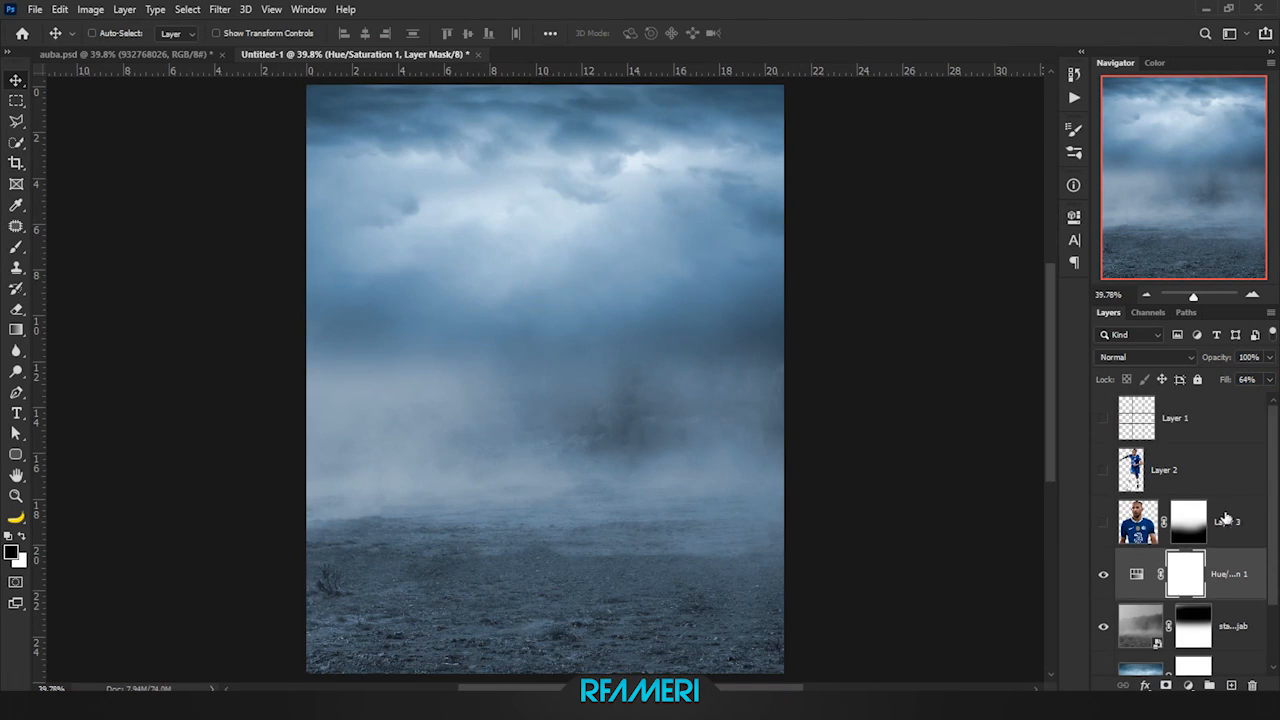
Position the placed cloud photo over the upper canvas and rasterize its layer
click(1200, 521)
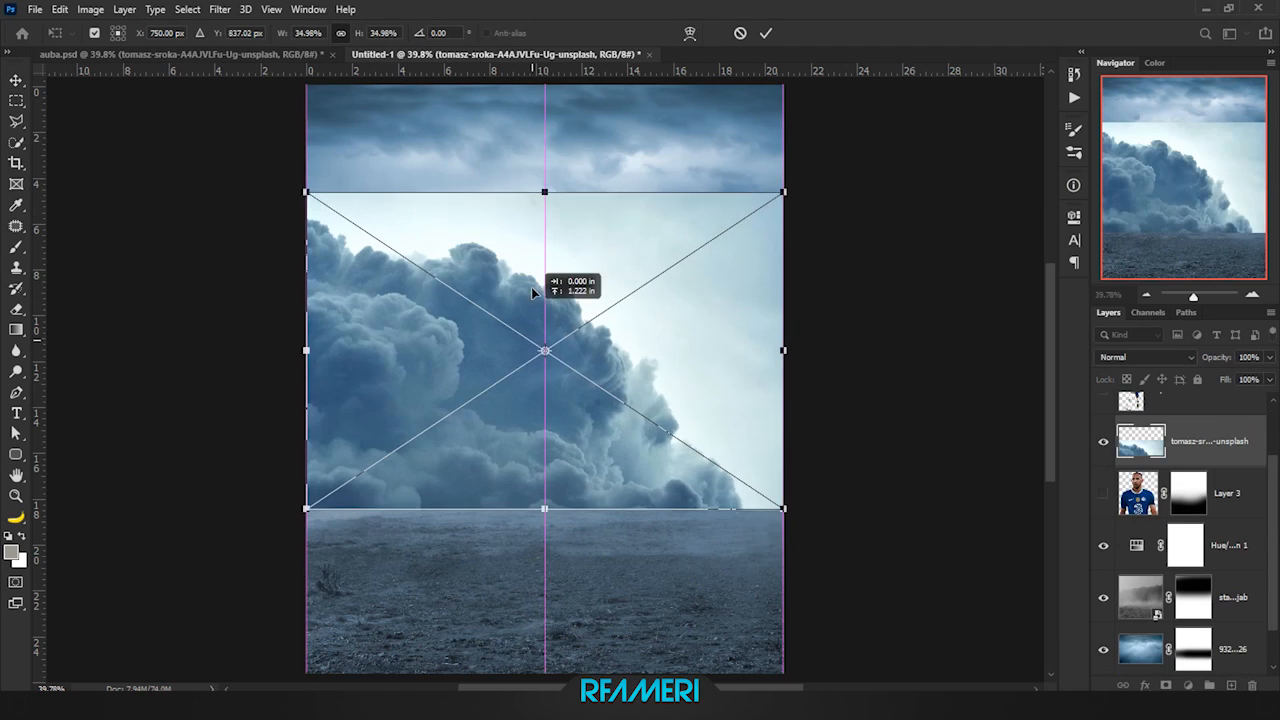
drag(531, 287, 545, 250)
key(Return)
right_click(1210, 470)
click(1100, 314)
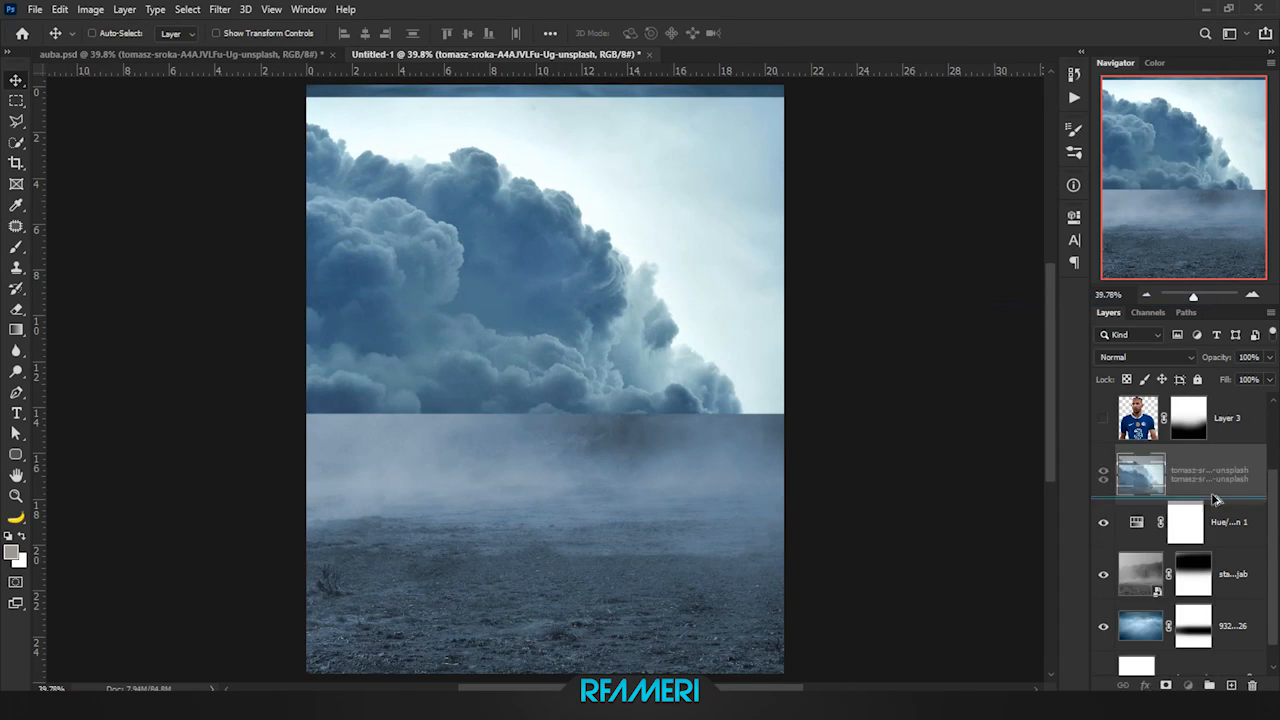
Warp the copied cloud layer so the cloud mass pulls in towards the canvas's left side
key(ctrl+t)
click(716, 33)
drag(566, 262, 471, 320)
drag(471, 371, 453, 367)
drag(563, 412, 524, 412)
drag(563, 103, 534, 148)
drag(466, 314, 443, 294)
key(Return)
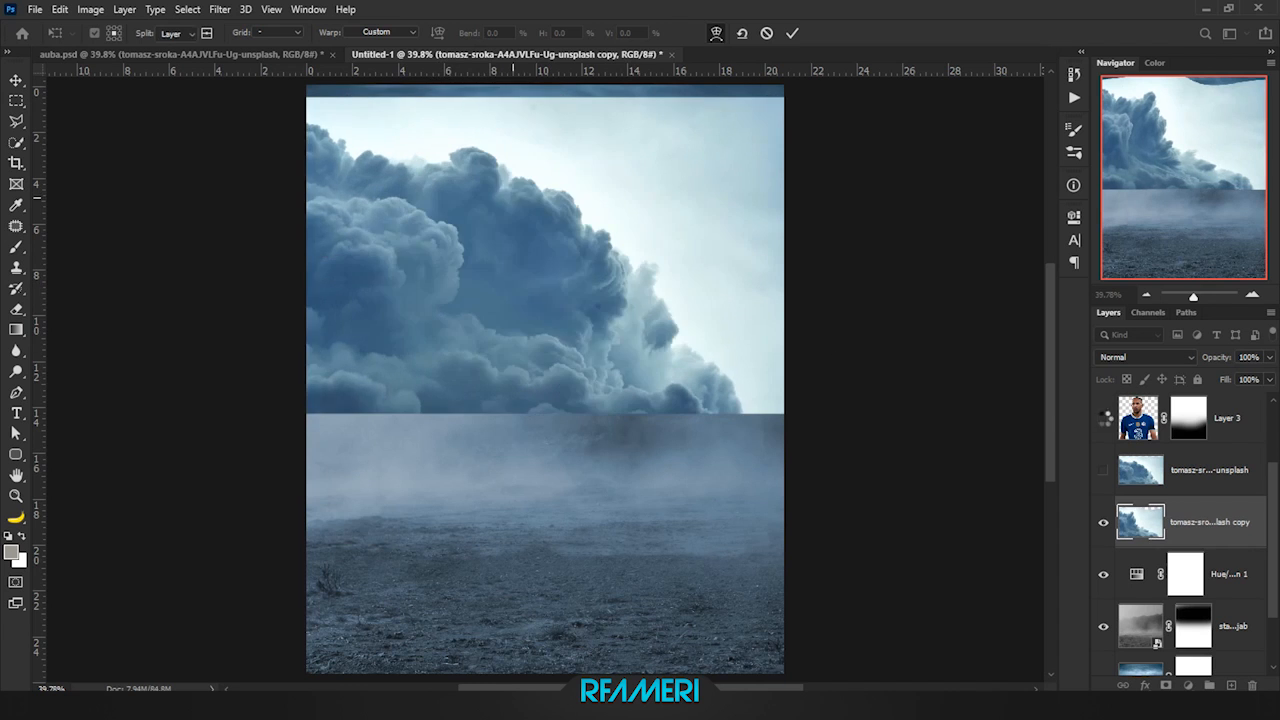
Change the blend mode of the warped cloud copy and nudge the clouds slightly downward
click(1147, 357)
click(1120, 580)
mouse_move(644, 317)
mouse_down()
mouse_move(644, 294)
mouse_move(645, 326)
mouse_up()
Duplicate the cloud layer, set the duplicate's blend mode to Normal and flip it horizontally
key(ctrl+j)
key(shift+alt+n)
key(ctrl+t)
right_click(644, 326)
click(726, 597)
Warp the flipped clouds with a split grid, pushing the cloud mass towards the canvas's lower right and bending the edges
click(716, 33)
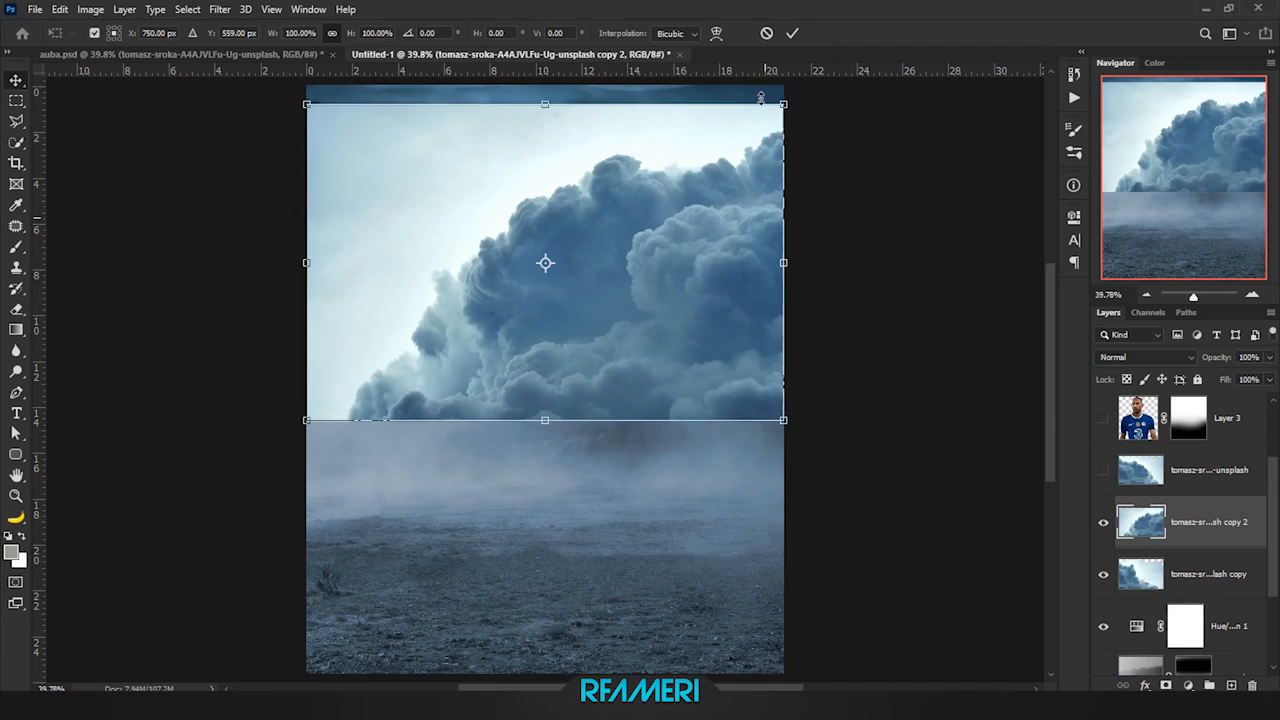
alt+click(571, 194)
drag(571, 194, 623, 275)
click(667, 218)
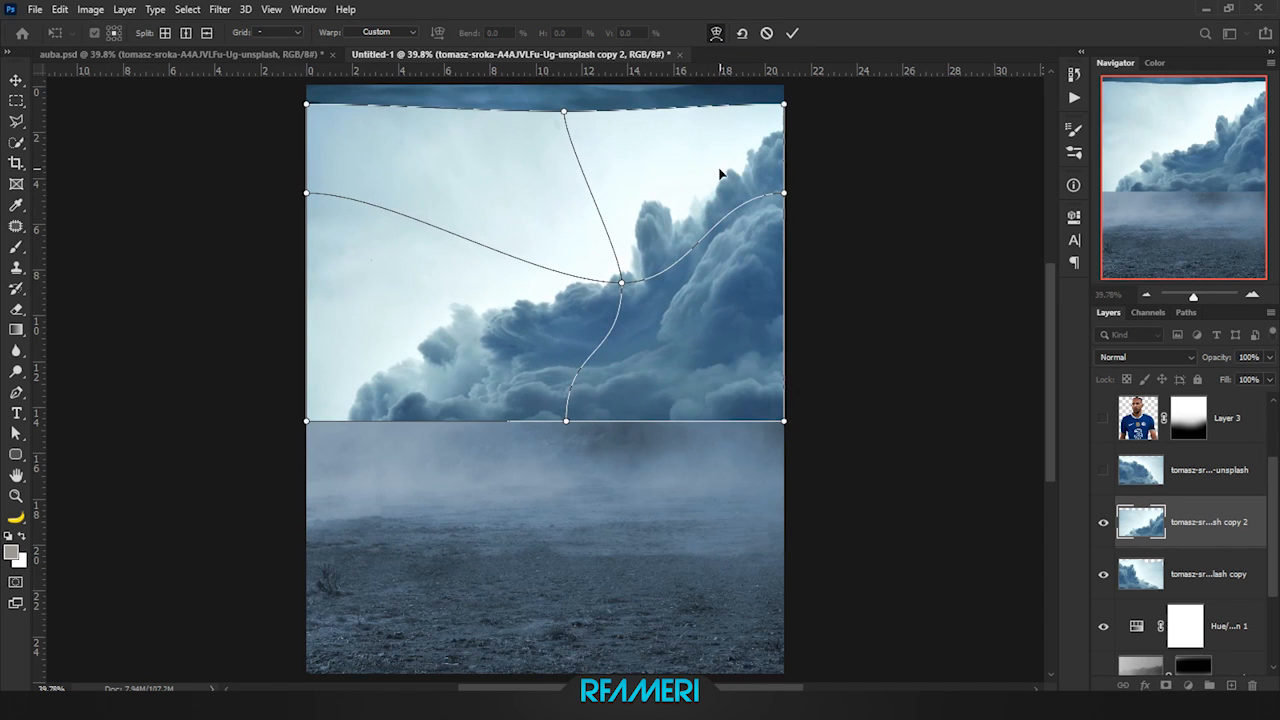
drag(307, 421, 319, 438)
drag(566, 421, 586, 401)
drag(622, 282, 623, 281)
drag(555, 103, 549, 89)
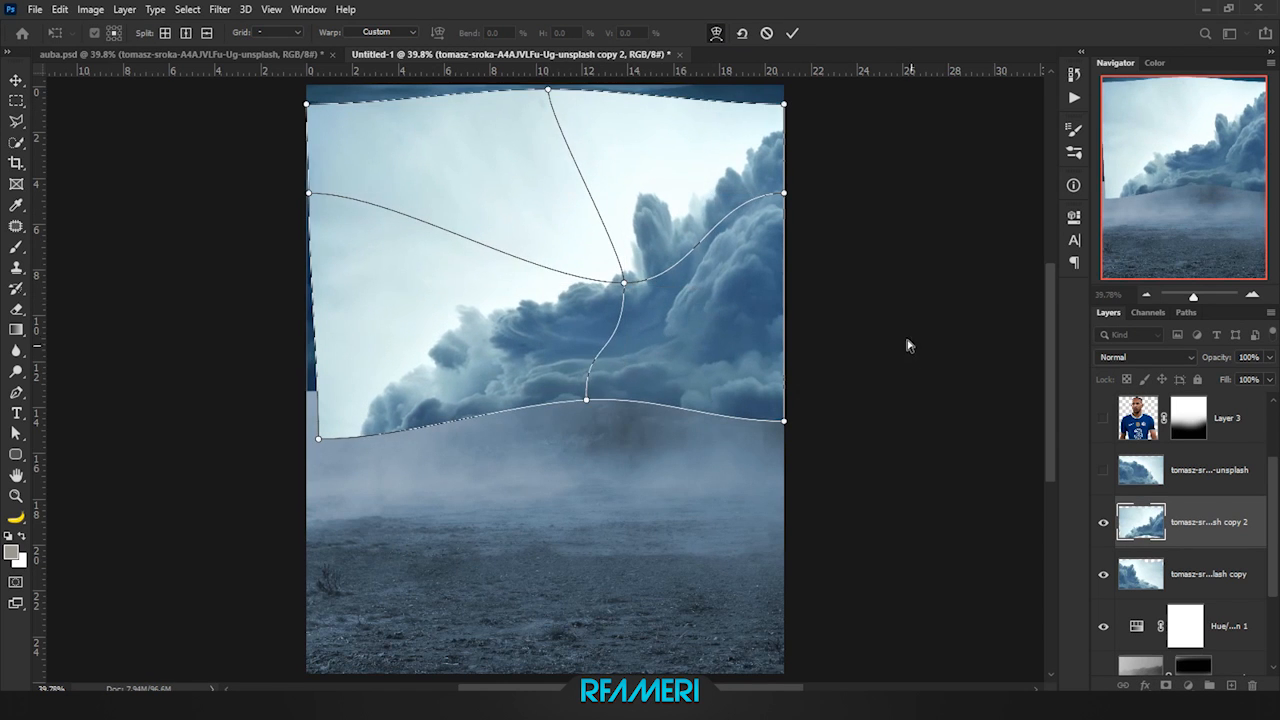
key(Return)
Set the flipped clouds' blend mode to Multiply and shift them slightly up and to the right
scroll(1122, 358, down, 3)
drag(700, 300, 725, 275)
Paint layer masks on both cloud copies with a soft brush to fade their lower parts into the fog
mouse_move(533, 358)
mouse_down()
mouse_move(577, 417)
mouse_move(326, 363)
mouse_move(557, 394)
mouse_up()
key(x)
click(1141, 573)
key(x)
mouse_move(695, 411)
mouse_down()
mouse_move(789, 411)
mouse_move(335, 385)
mouse_up()
drag(268, 268, 345, 283)
click(1194, 522)
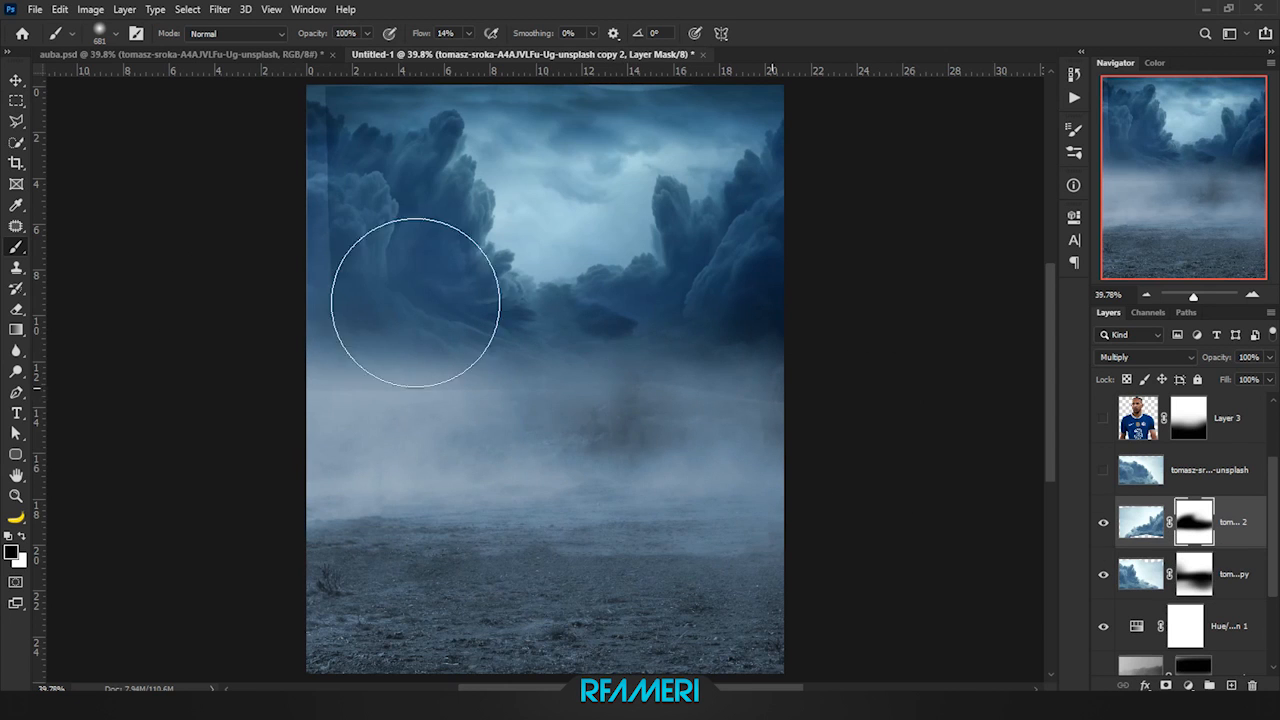
Move the flipped cloud layer slightly left and up in the sky
click(1141, 521)
key(v)
drag(720, 285, 697, 274)
key(z)
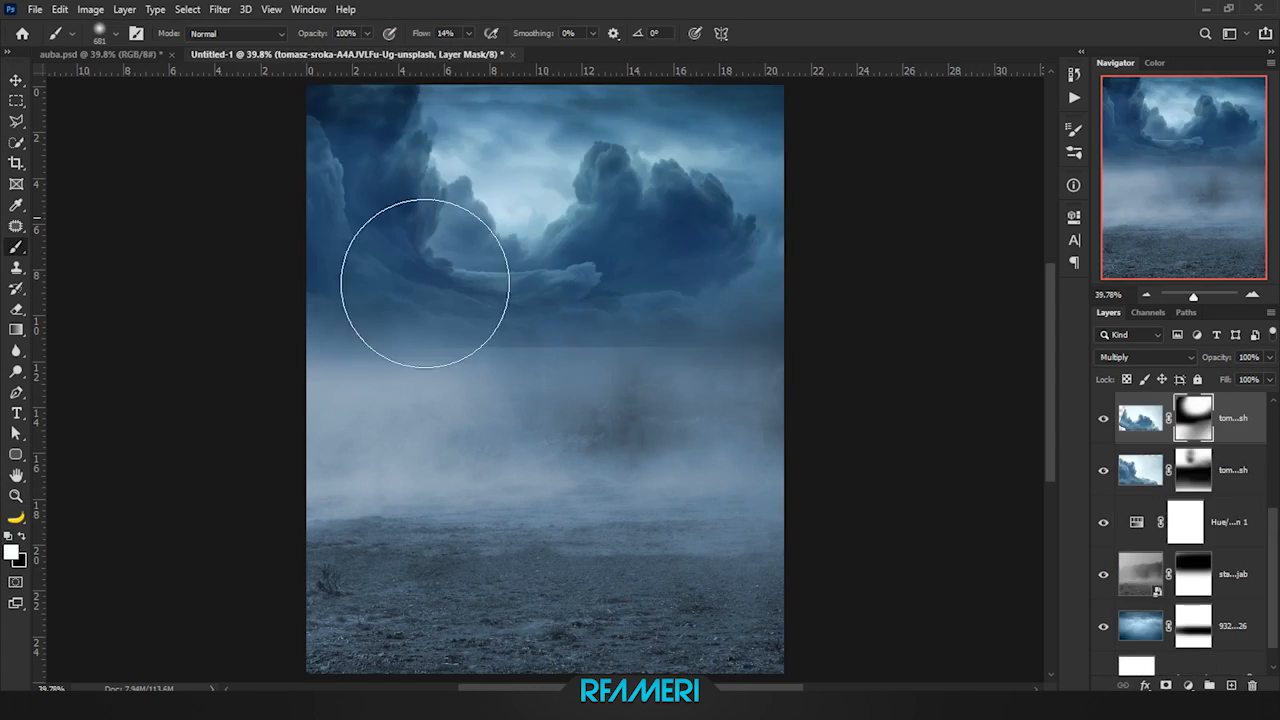
Refine the cloud layer masks with a soft brush around the bright opening and the dark upper-left cloud
scroll(423, 277, up, 3)
drag(519, 285, 555, 219)
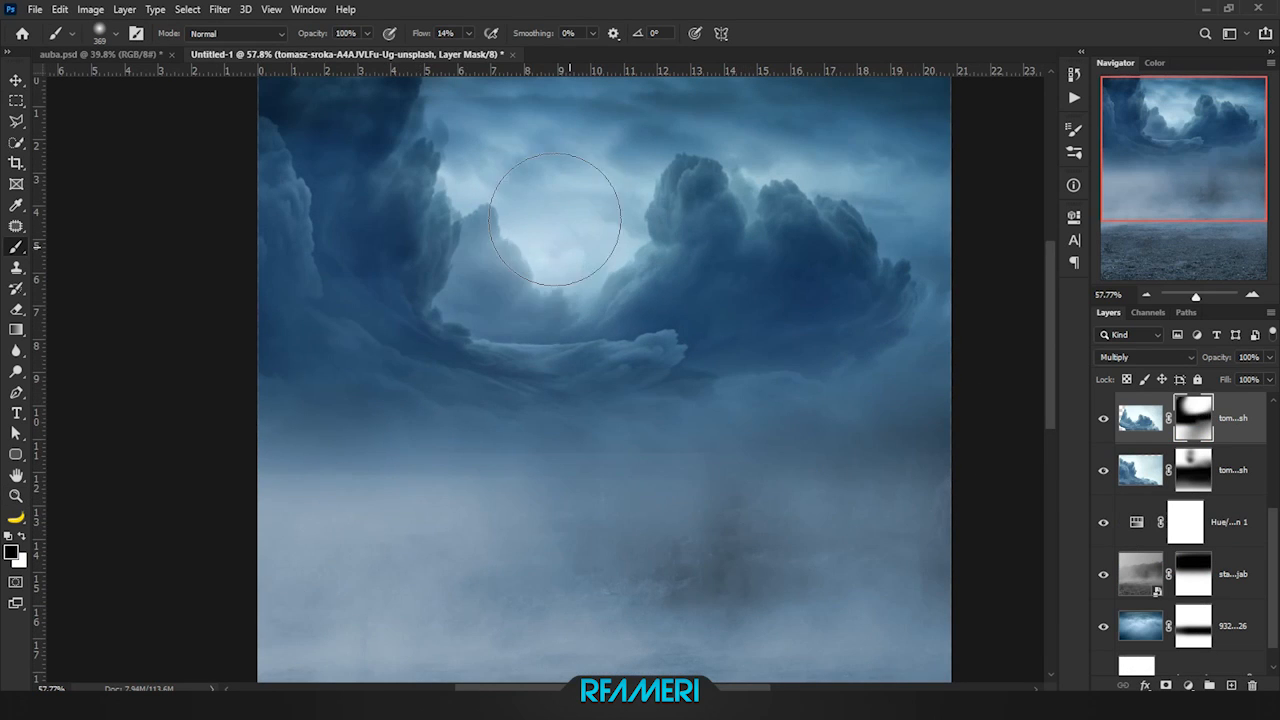
drag(552, 136, 502, 314)
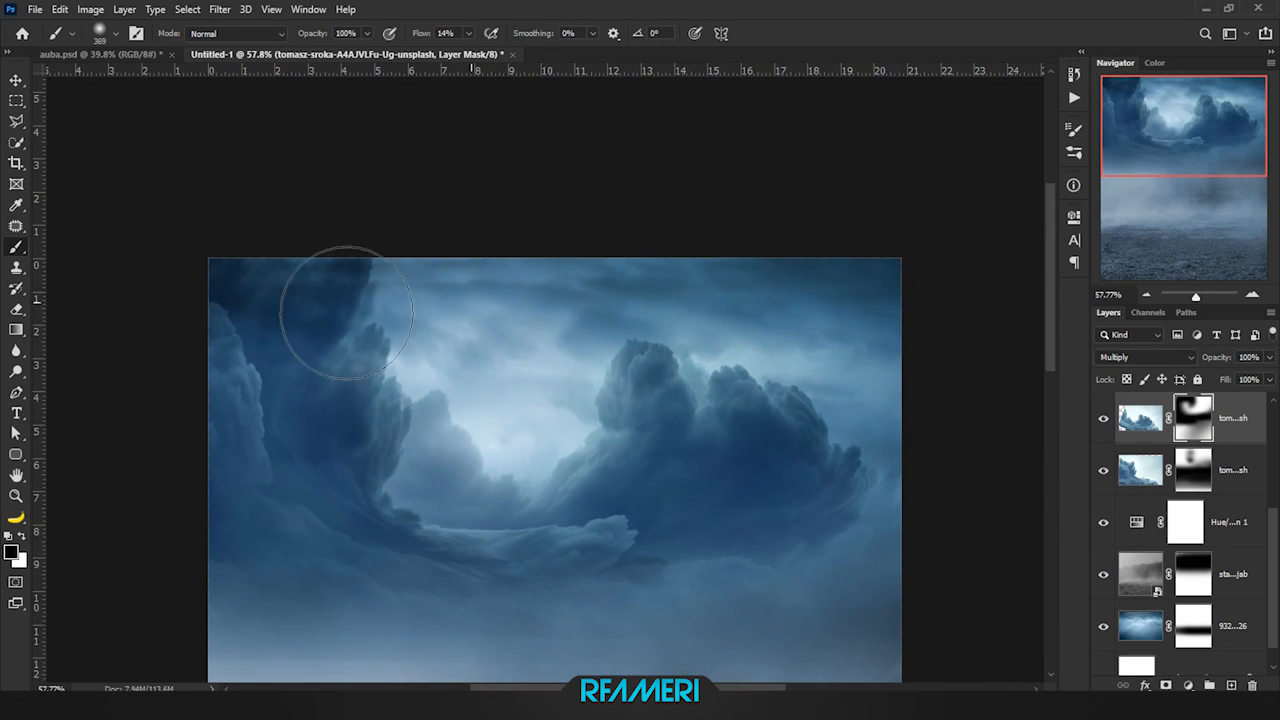
scroll(737, 263, down, 3)
scroll(563, 434, up, 2)
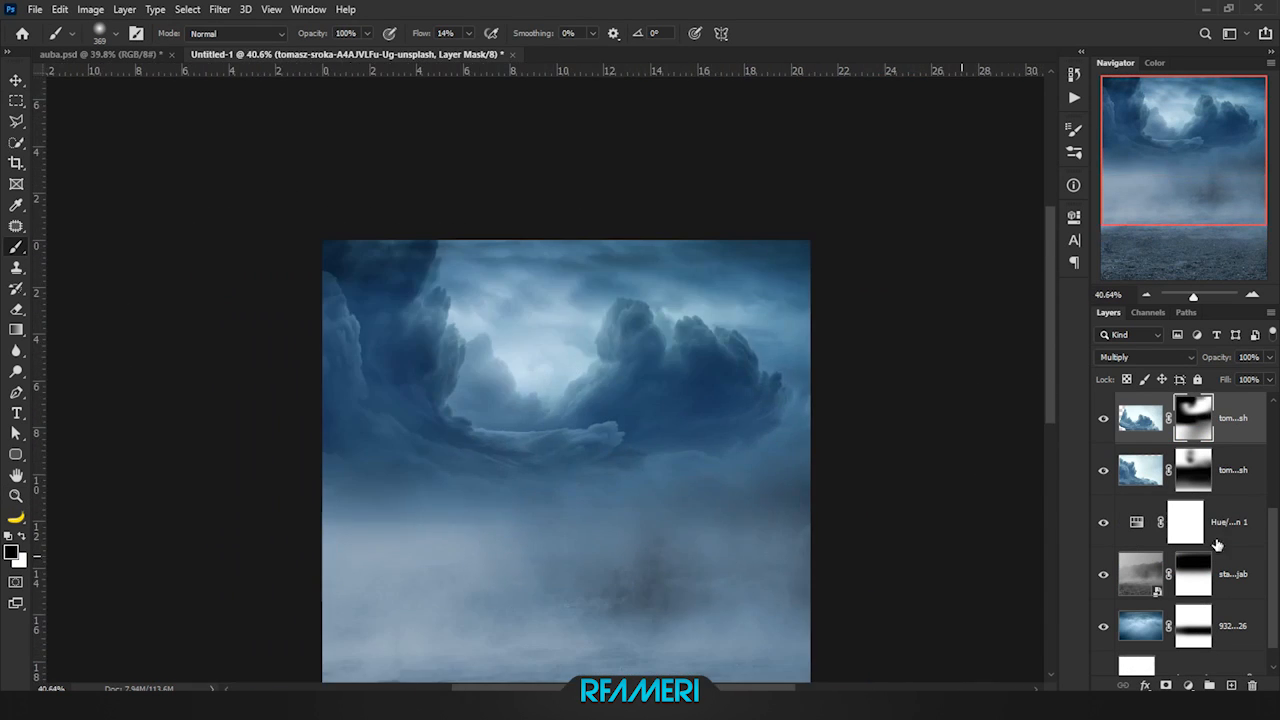
click(1192, 470)
key(ctrl+0)
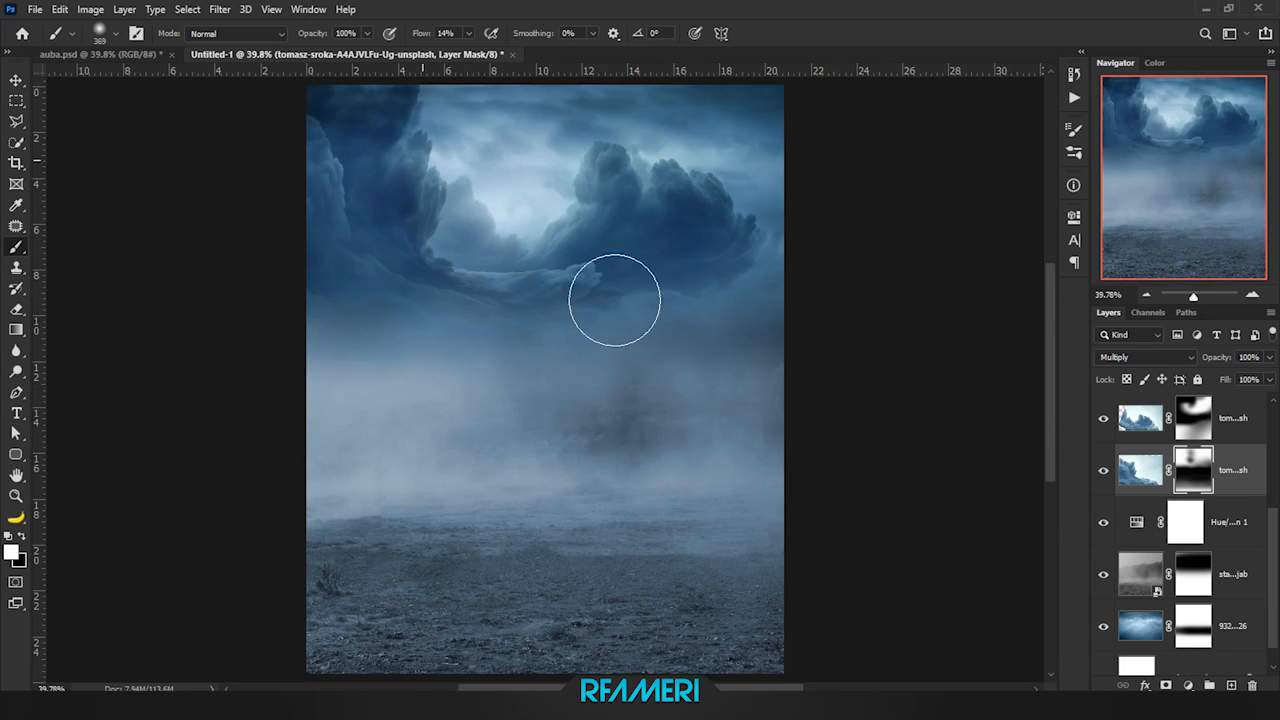
Place the moon copy at the top of the sky and blend it with the clouds beneath using Blend If for the underlying layer
key(alt+bracketright)
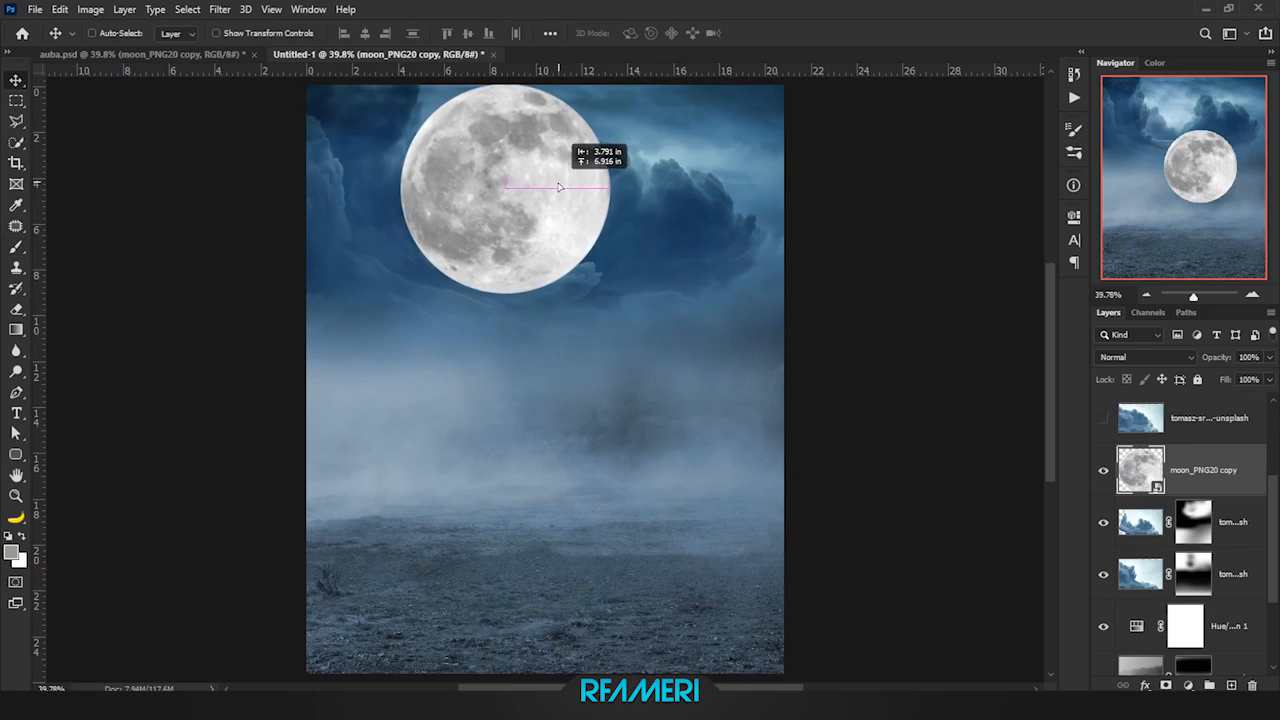
drag(560, 187, 560, 187)
double_click(1245, 482)
mouse_move(858, 446)
mouse_down()
mouse_move(990, 446)
mouse_move(870, 446)
mouse_up()
click(1202, 165)
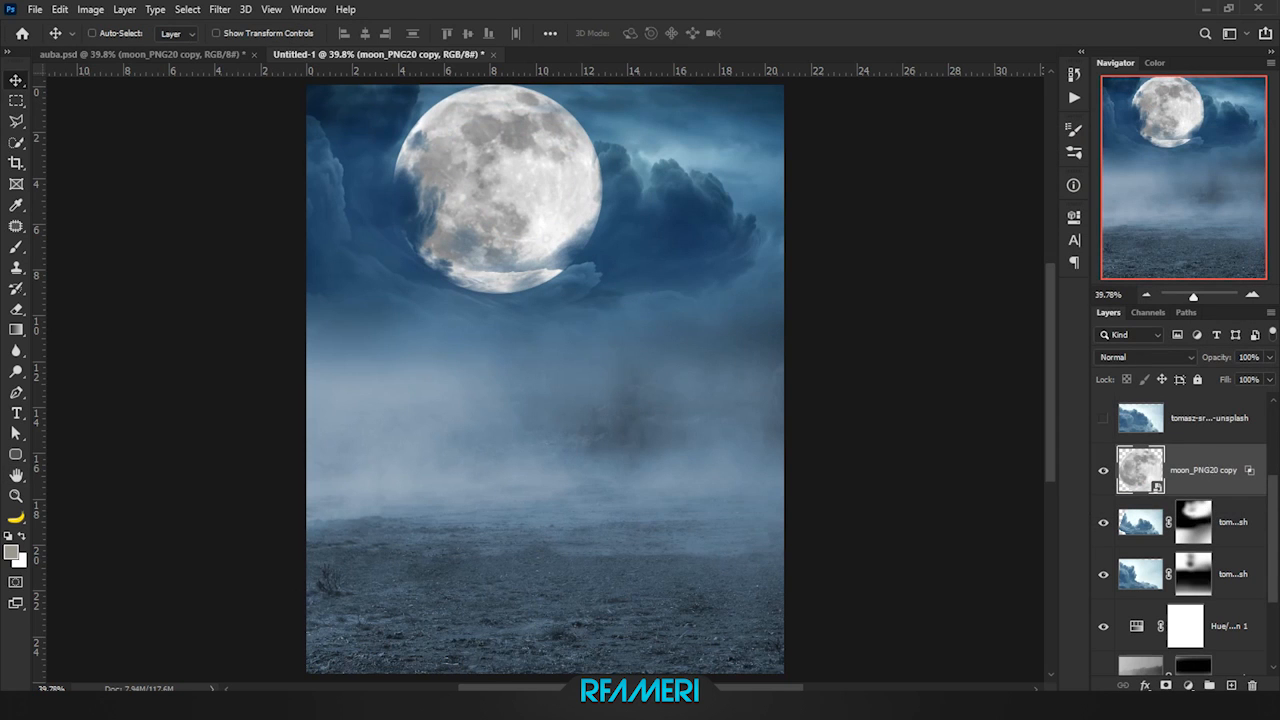
Tint the moon with a clipped Color Balance adjustment and add a moon duplicate in Screen mode at 21% fill
drag(917, 290, 900, 297)
ctrl+click(1140, 521)
key(ctrl+j)
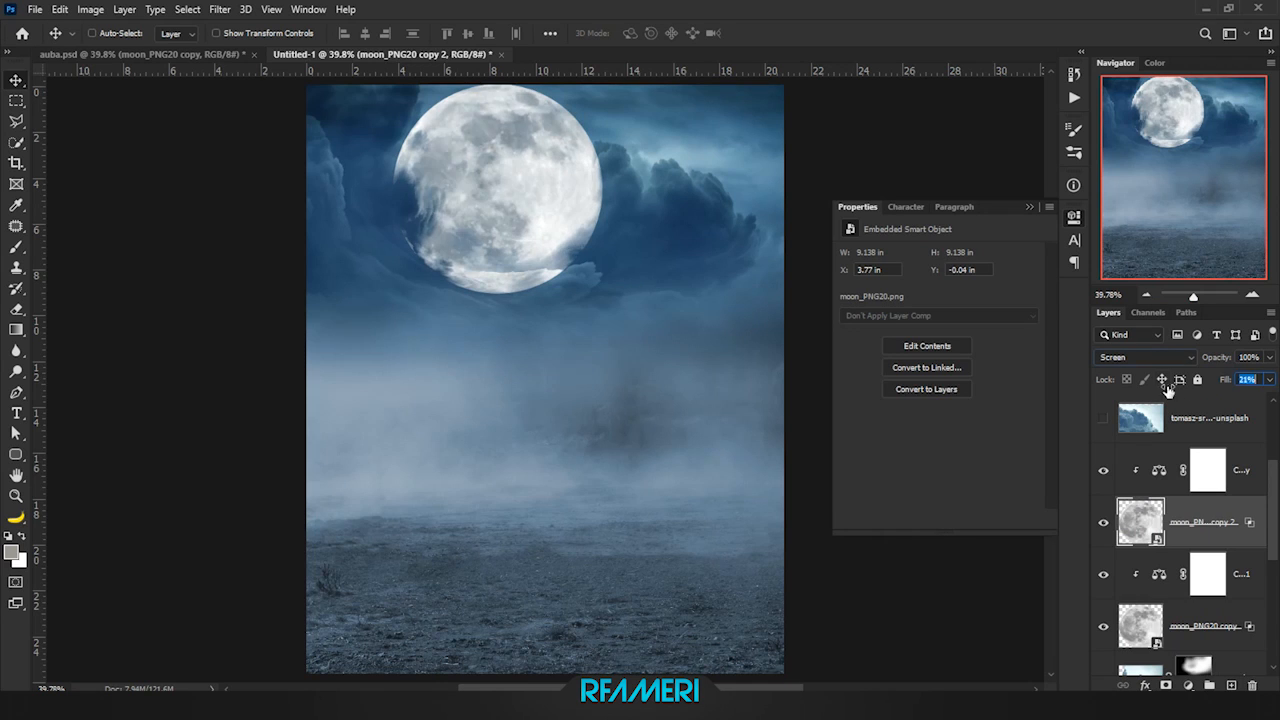
Group the moon layers with their adjustments, name the group moon, and add a layer mask to it
shift+click(1205, 574)
key(ctrl+g)
click(1165, 686)
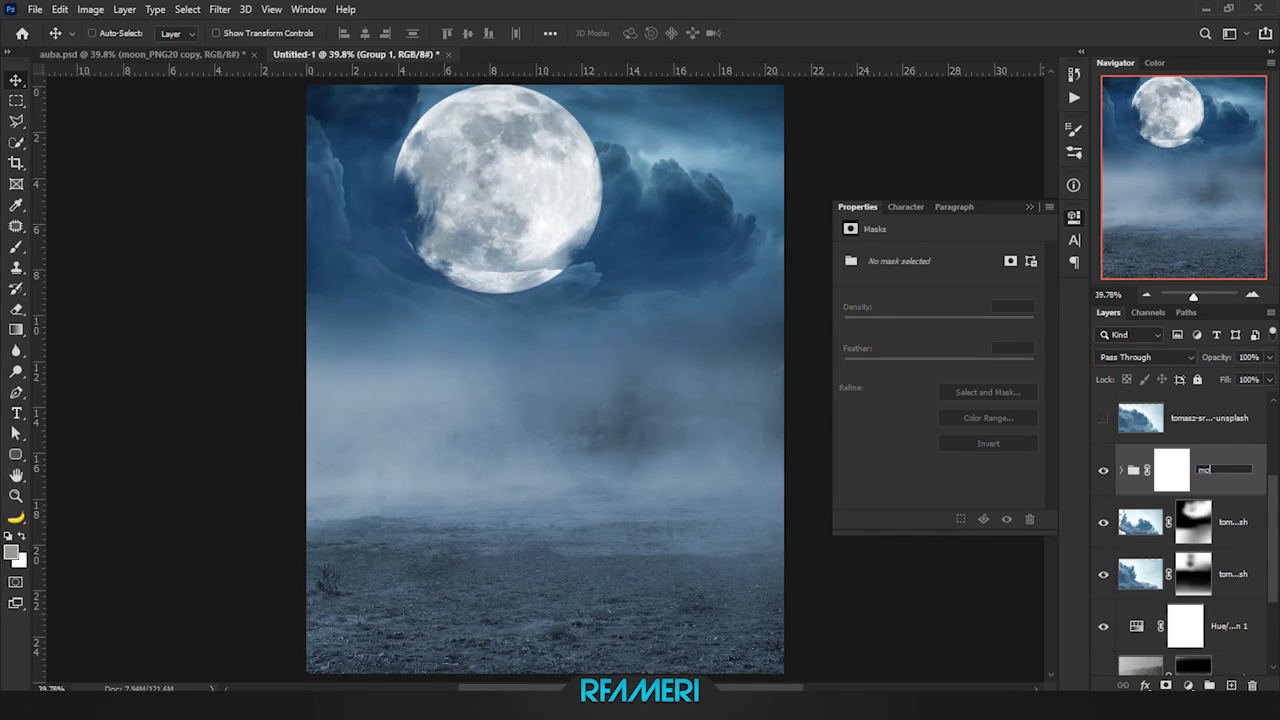
Choose the hjr_clouds2 brush from the hjr_clouds set, with black as the painting colour and a size of about 364 px
click(1074, 152)
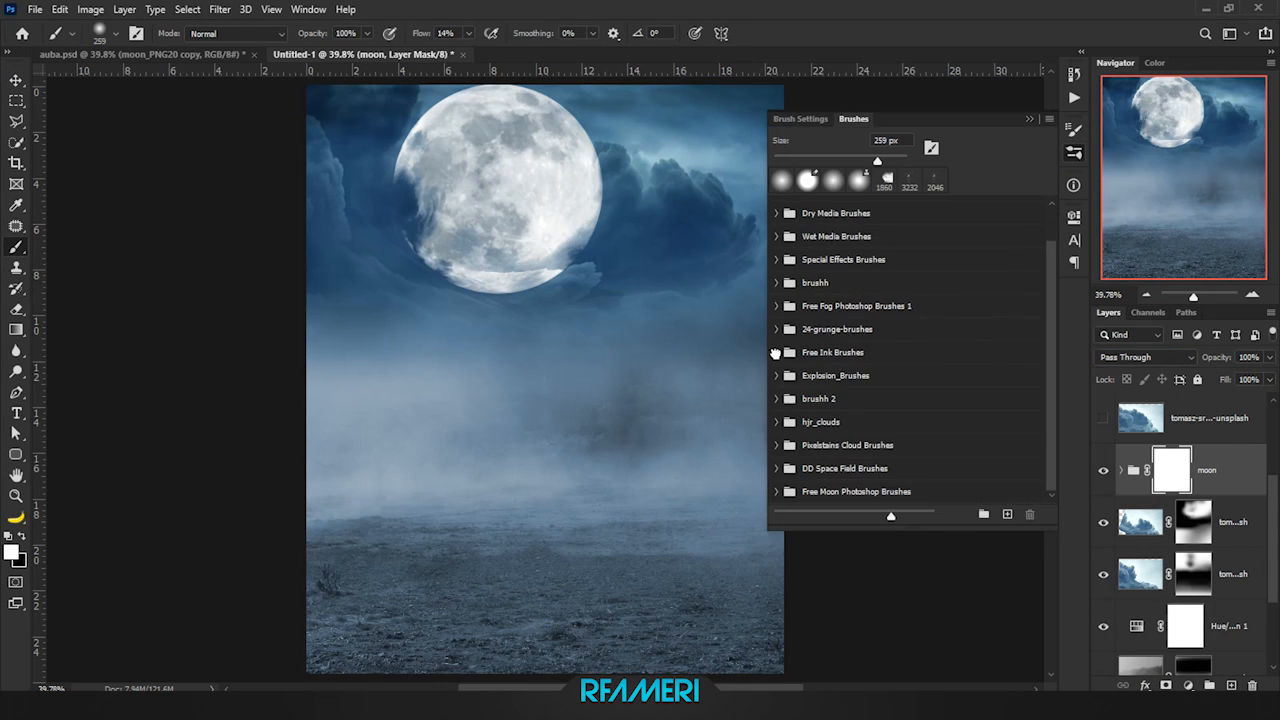
click(777, 468)
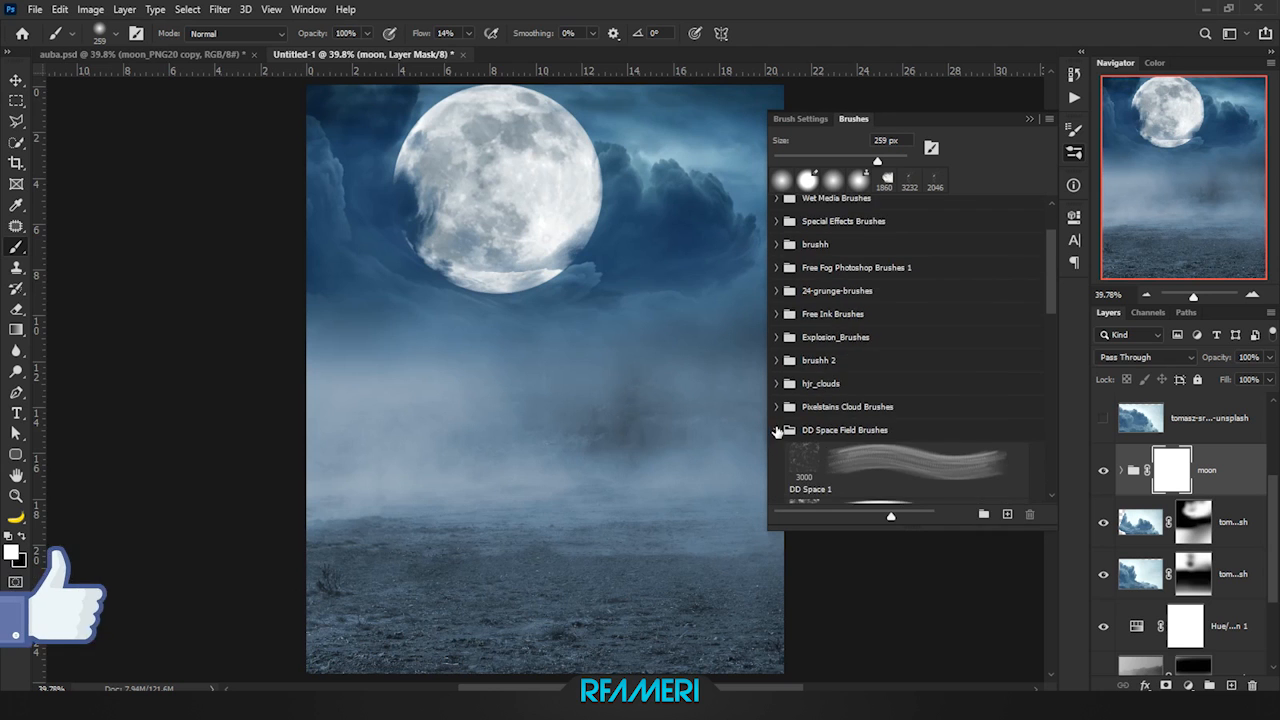
click(778, 430)
click(905, 465)
scroll(537, 163, up, 7)
key(x)
drag(436, 400, 506, 413)
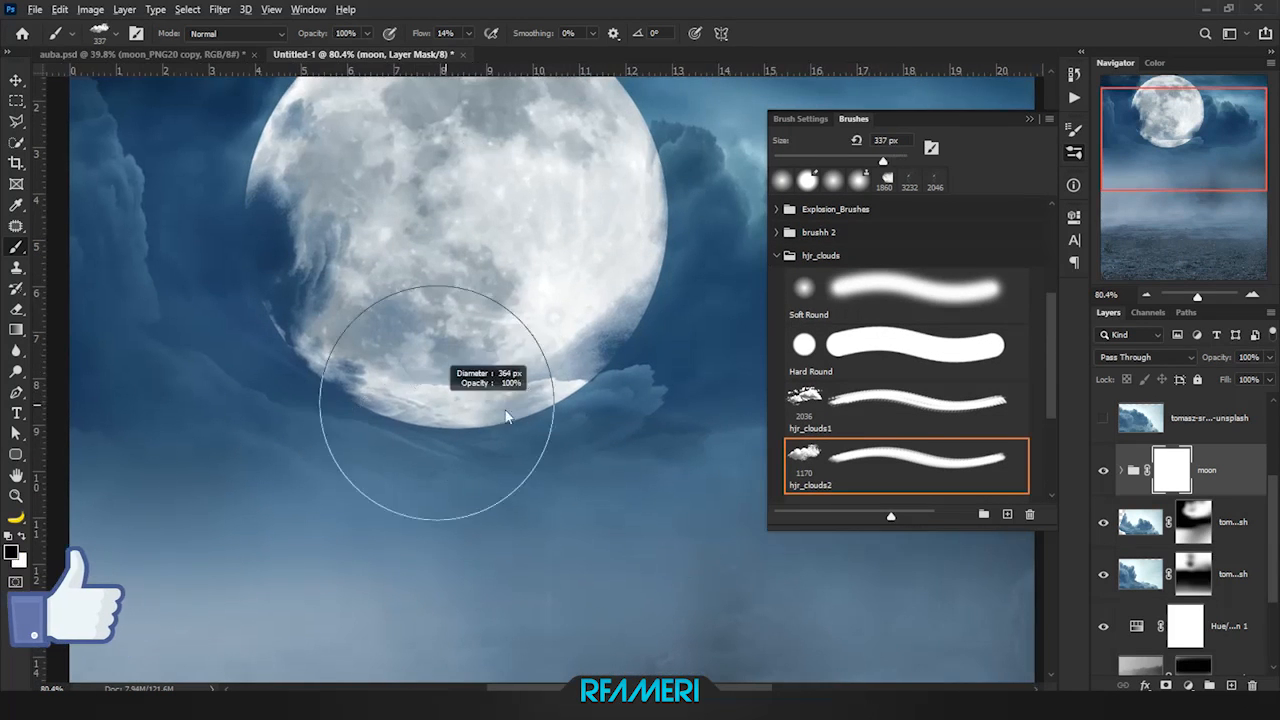
Stamp black cloud shapes at 100% flow on the moon group's mask along the moon's lower edge
click(550, 378)
drag(423, 34, 509, 34)
click(530, 368)
drag(515, 393, 560, 394)
click(440, 403)
drag(425, 403, 470, 403)
click(328, 406)
click(310, 395)
click(620, 358)
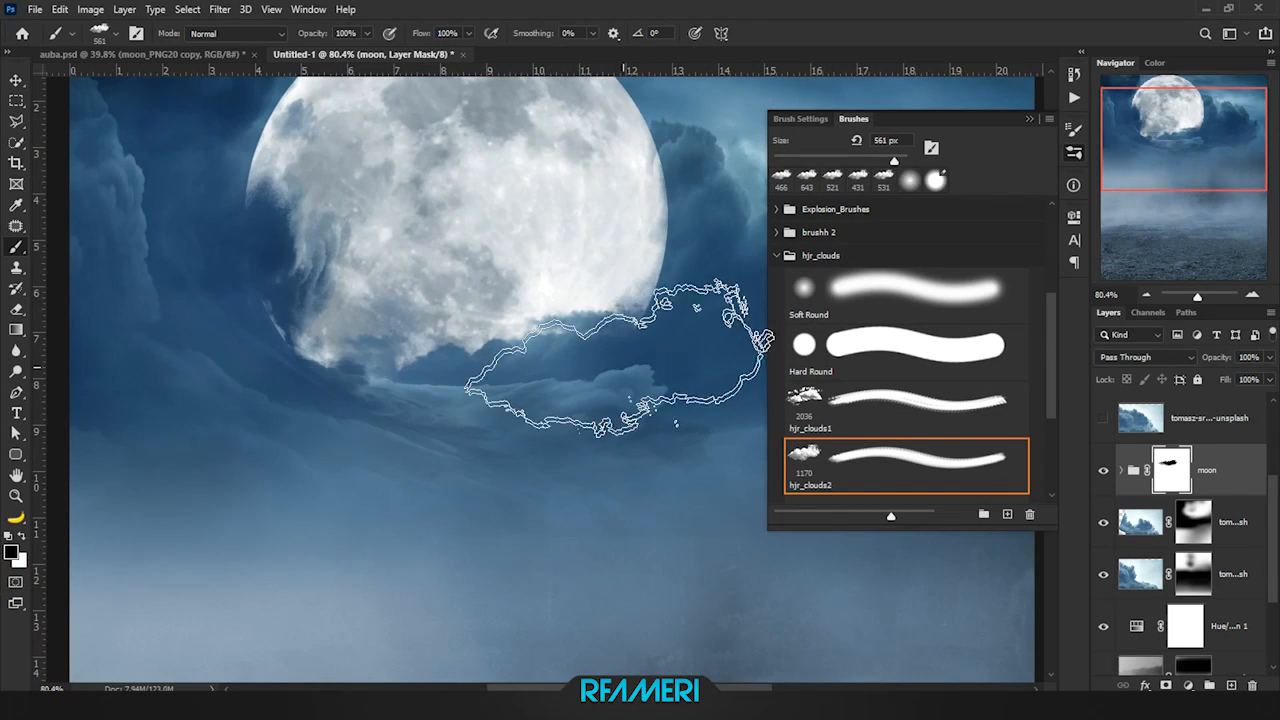
Extend the cloud-shaped masking along the moon's lower right, varying the size and angle of the cloud brush
drag(712, 272, 522, 365)
click(599, 263)
click(478, 414)
mouse_move(443, 411)
mouse_down()
mouse_move(432, 411)
mouse_move(530, 420)
mouse_move(515, 407)
mouse_up()
click(544, 408)
right_click(543, 372)
drag(603, 399, 576, 423)
click(514, 362)
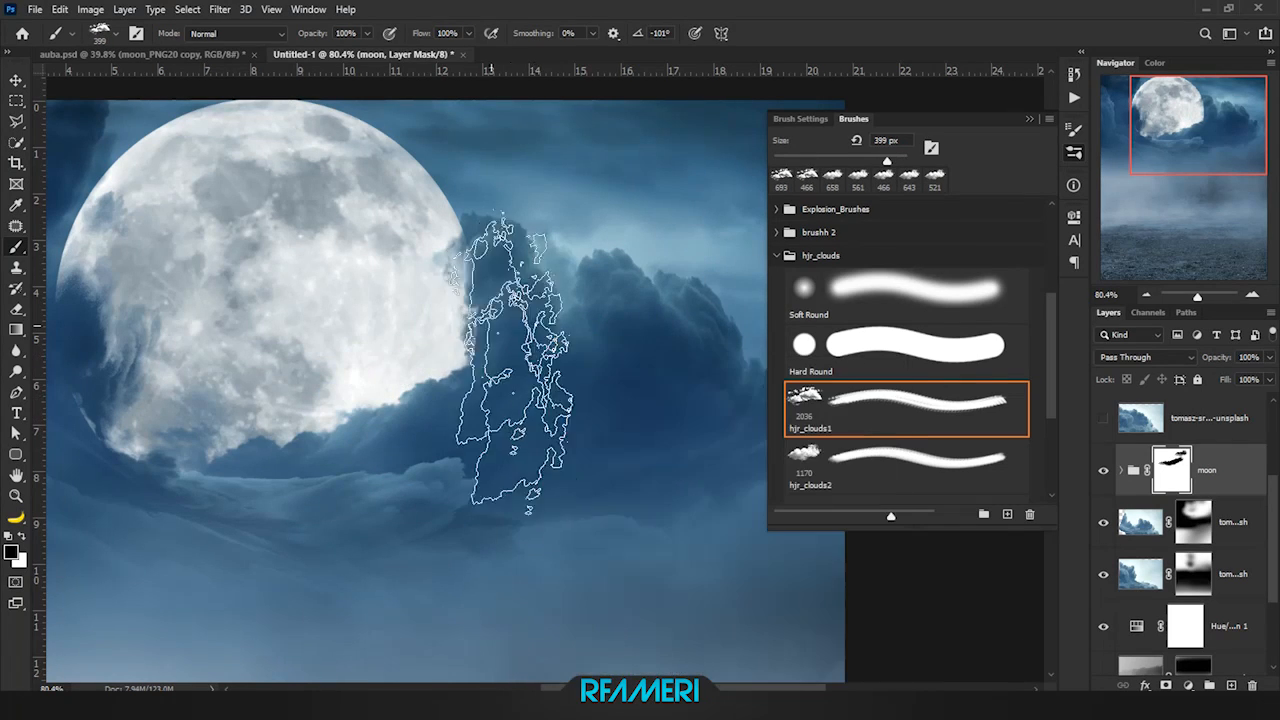
Mask more of the moon's bottom and right edges with the hjr_clouds2 brush, rotating and resizing the tip between stamps
drag(543, 540, 611, 540)
scroll(906, 400, down, 2)
click(906, 350)
mouse_move(240, 430)
mouse_down()
mouse_move(279, 430)
mouse_move(235, 430)
mouse_up()
drag(330, 387, 518, 400)
right_click(518, 400)
mouse_move(586, 418)
mouse_down()
mouse_move(566, 446)
mouse_move(543, 427)
mouse_up()
click(490, 440)
drag(400, 470, 378, 470)
click(342, 475)
right_click(460, 385)
drag(486, 418, 540, 425)
click(386, 436)
scroll(440, 460, down, 3)
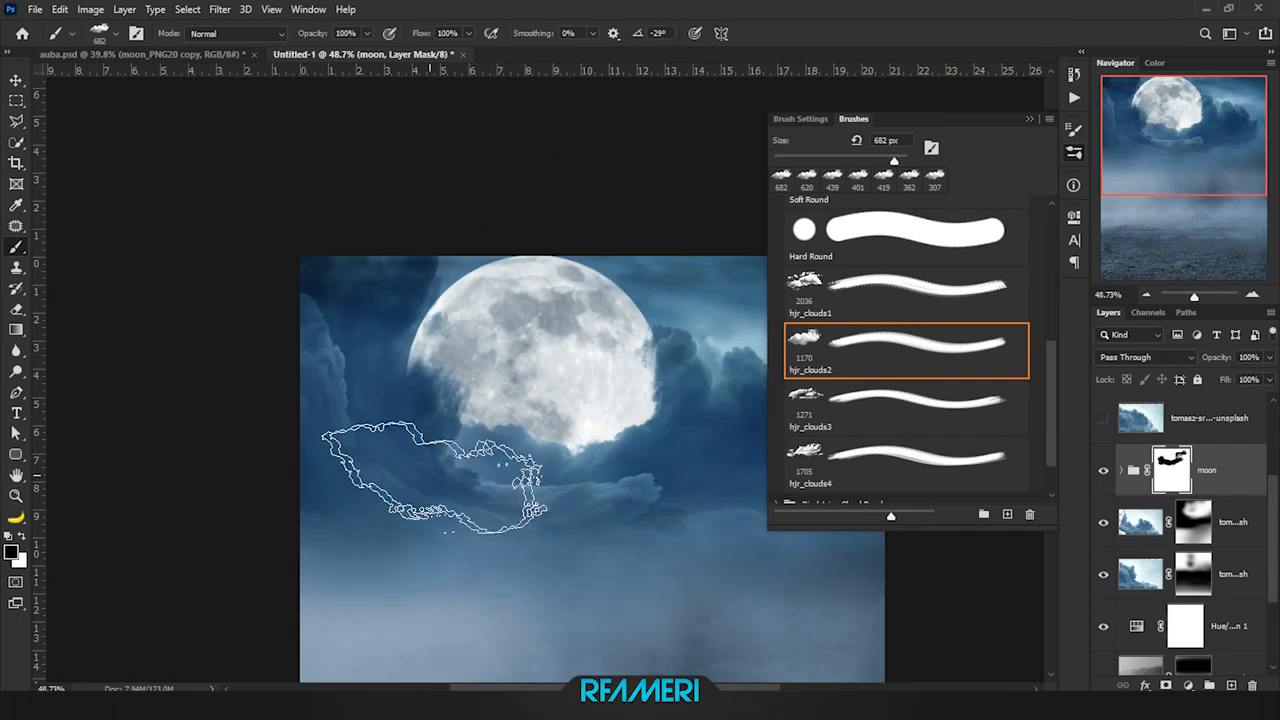
Stamp smaller black cloud shapes on the moon mask along the moon's left edge
scroll(420, 370, up, 3)
drag(435, 462, 285, 446)
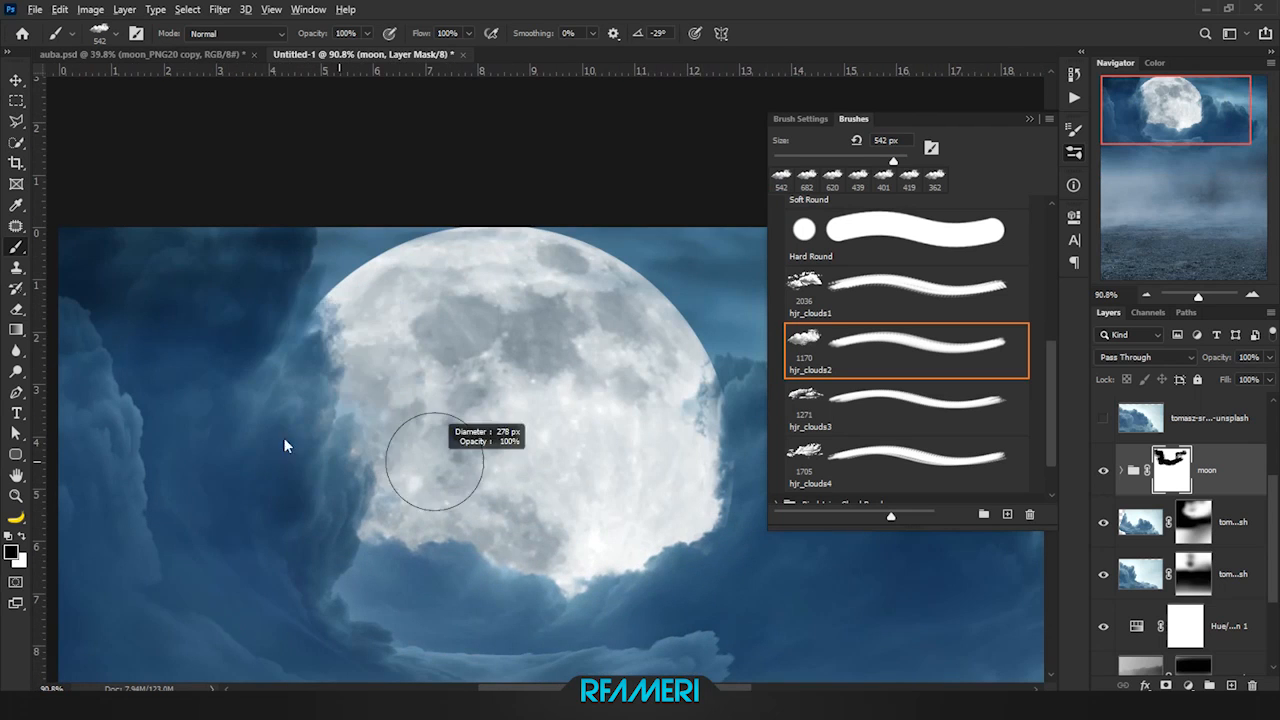
click(335, 339)
drag(337, 338, 385, 339)
click(408, 408)
drag(262, 338, 293, 338)
click(240, 340)
drag(227, 369, 267, 369)
Restore part of the moon's left side with white and touch up its cloud-covered edge with a rotated black cloud brush
key(x)
drag(378, 356, 317, 357)
key(x)
drag(495, 500, 354, 468)
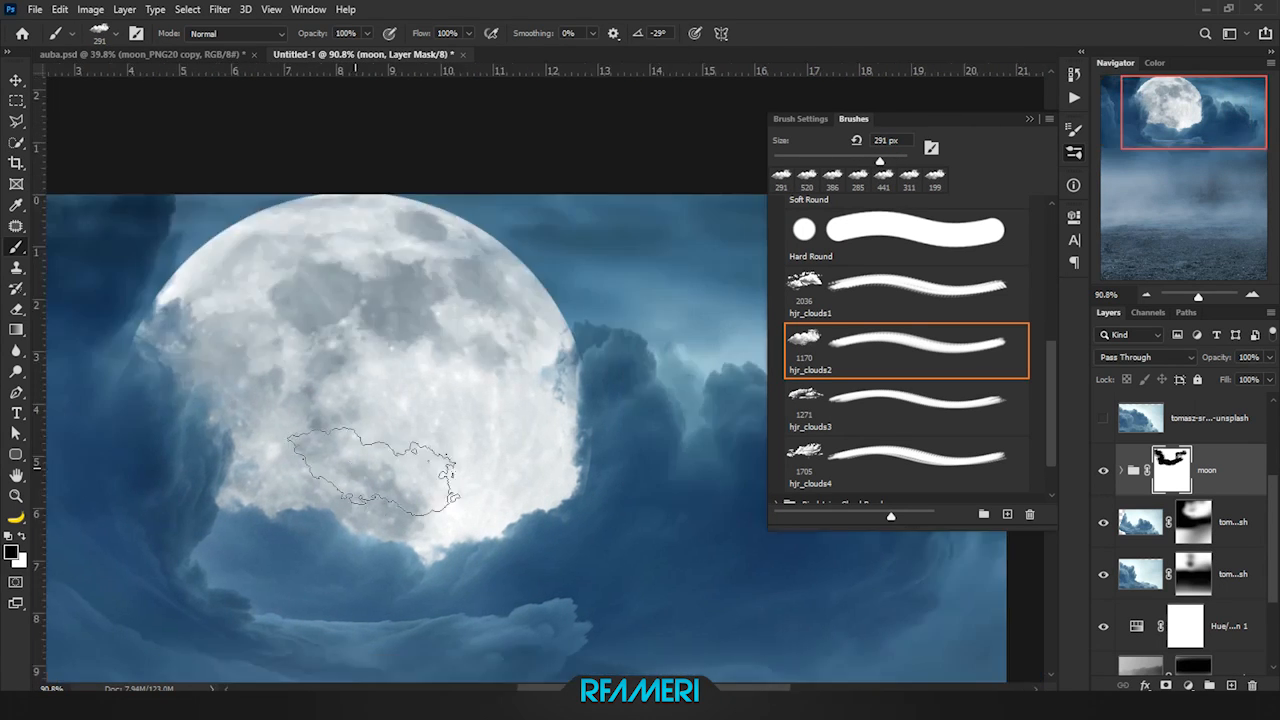
scroll(354, 467, up, 1)
right_click(478, 436)
key(Return)
scroll(614, 457, down, 5)
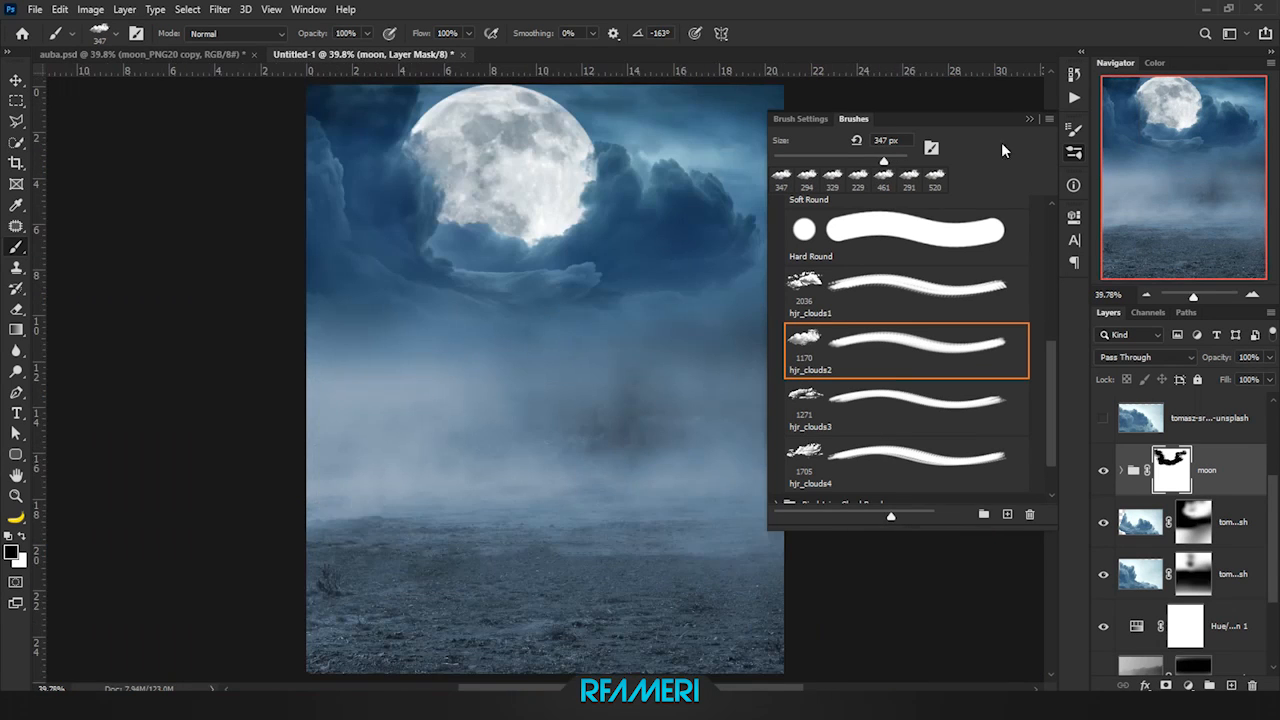
Add an Exposure adjustment of +1.55 above the moon group and release its clipping so it affects all layers below
click(1029, 118)
click(1188, 685)
click(1180, 500)
drag(939, 296, 960, 298)
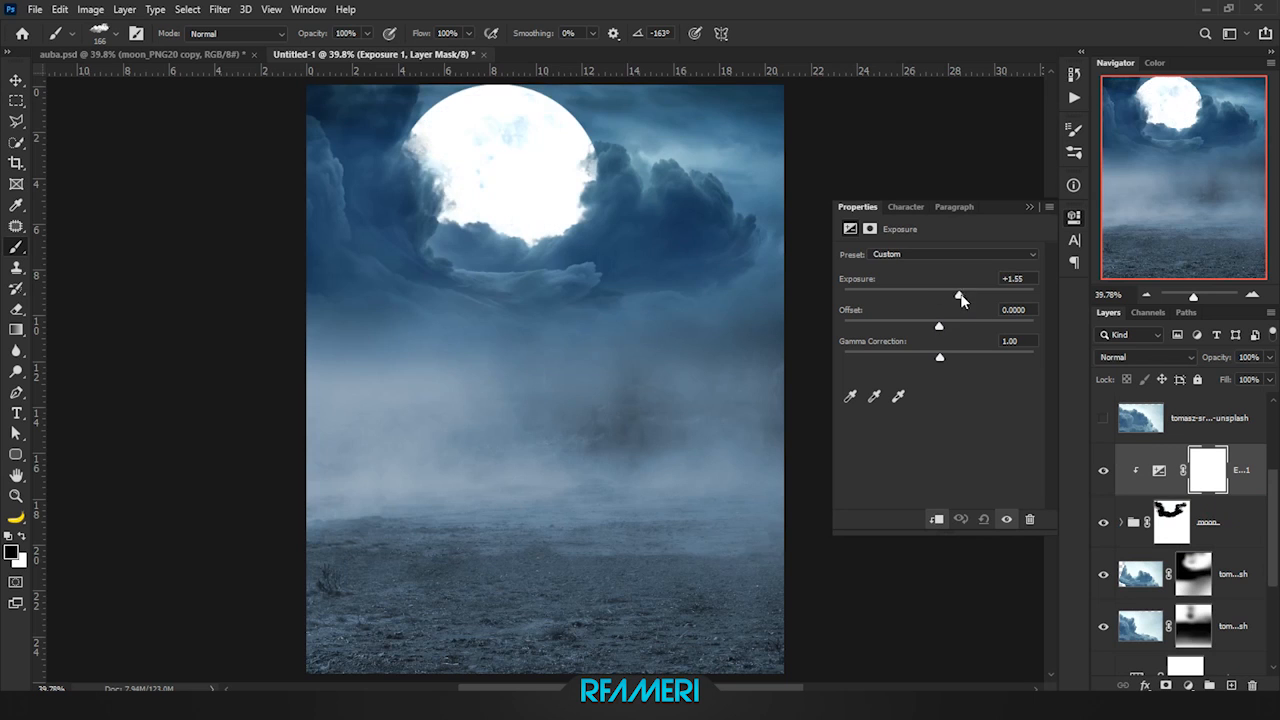
click(938, 519)
click(1108, 313)
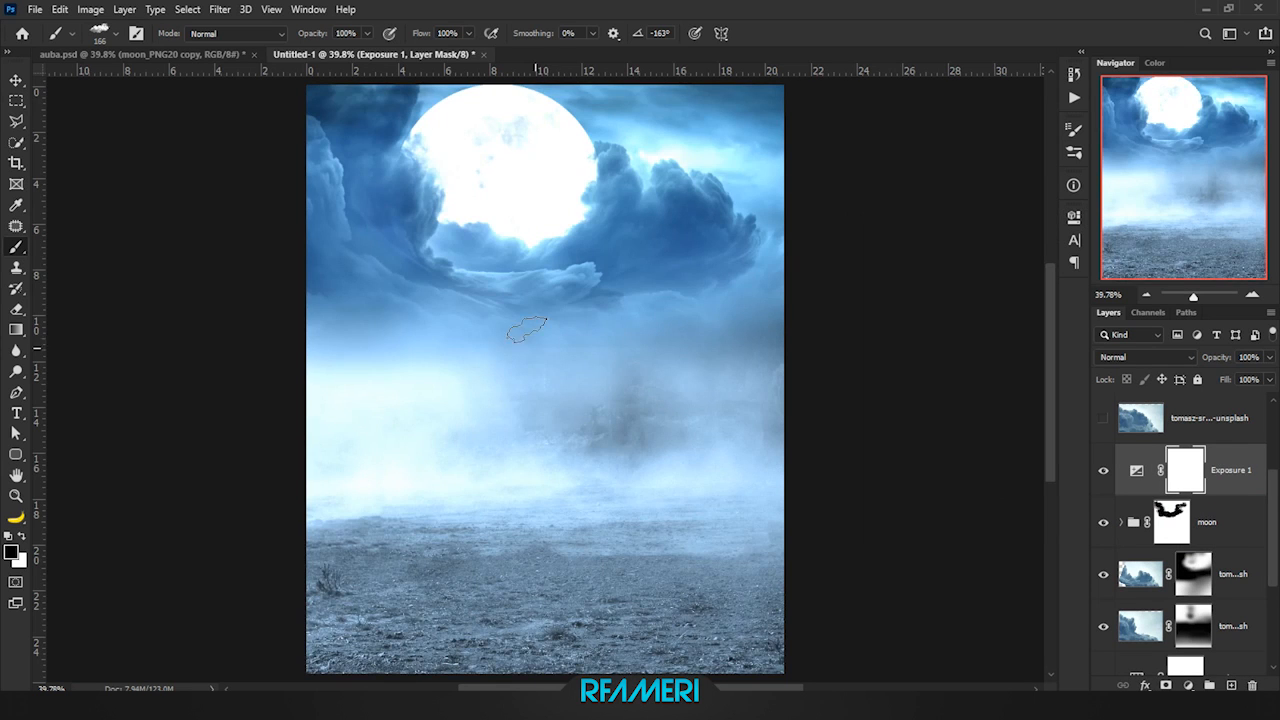
Invert the Exposure adjustment's mask to black and set up a white brush at 3% flow
key(ctrl+i)
key(x)
key(shift+0)
key(shift+3)
right_click(555, 305)
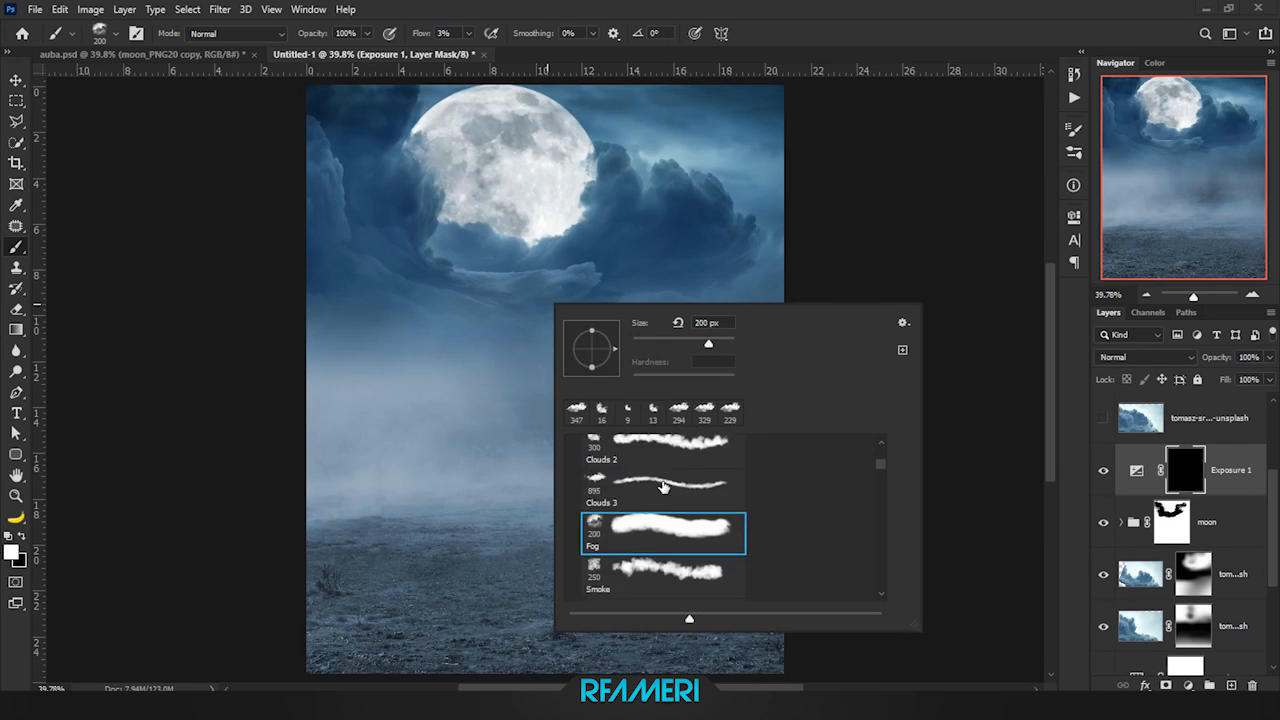
key(Escape)
Paint thin white rim highlights on the Exposure mask along the cloud edges below and left of the moon
scroll(717, 229, up, 6)
drag(373, 330, 509, 443)
scroll(603, 455, up, 2)
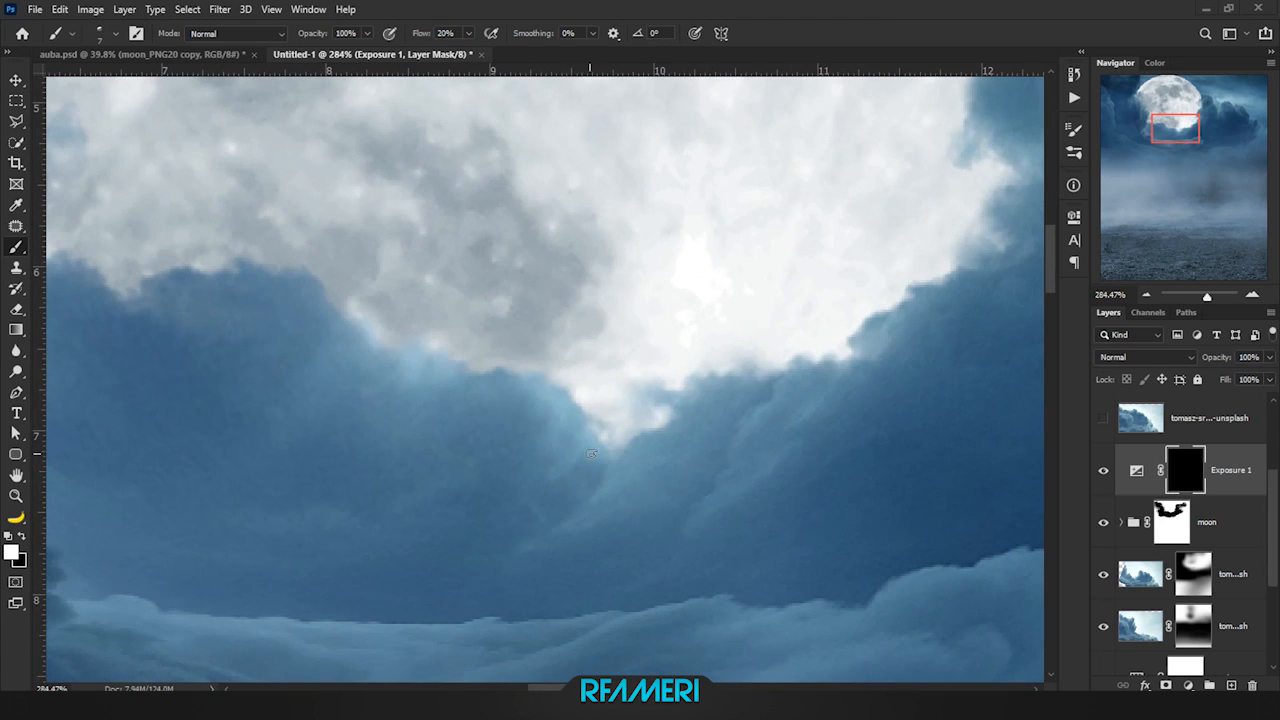
drag(422, 381, 470, 389)
drag(210, 289, 600, 305)
drag(434, 277, 446, 437)
drag(442, 213, 412, 419)
scroll(305, 262, down, 2)
drag(305, 262, 487, 510)
scroll(489, 540, up, 1)
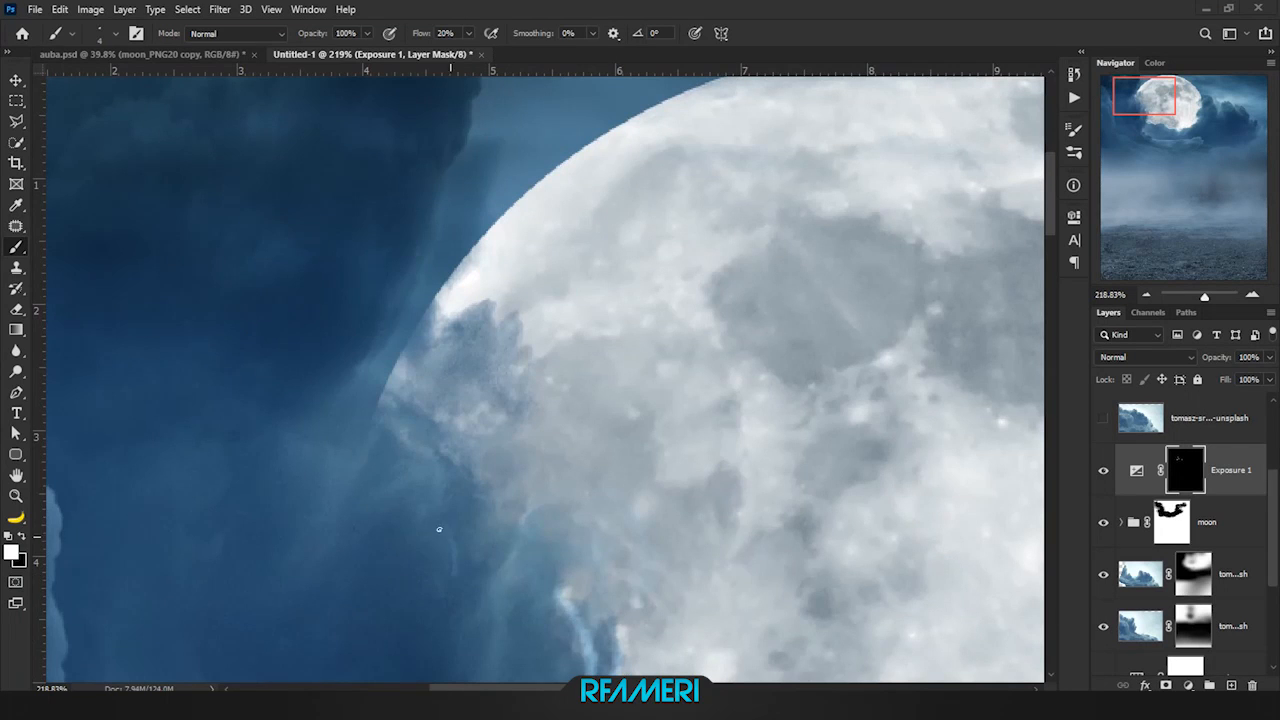
Paint rim highlights along the dark upper-left cloud beside the moon and up the far-left cloud's edge
scroll(452, 578, up, 3)
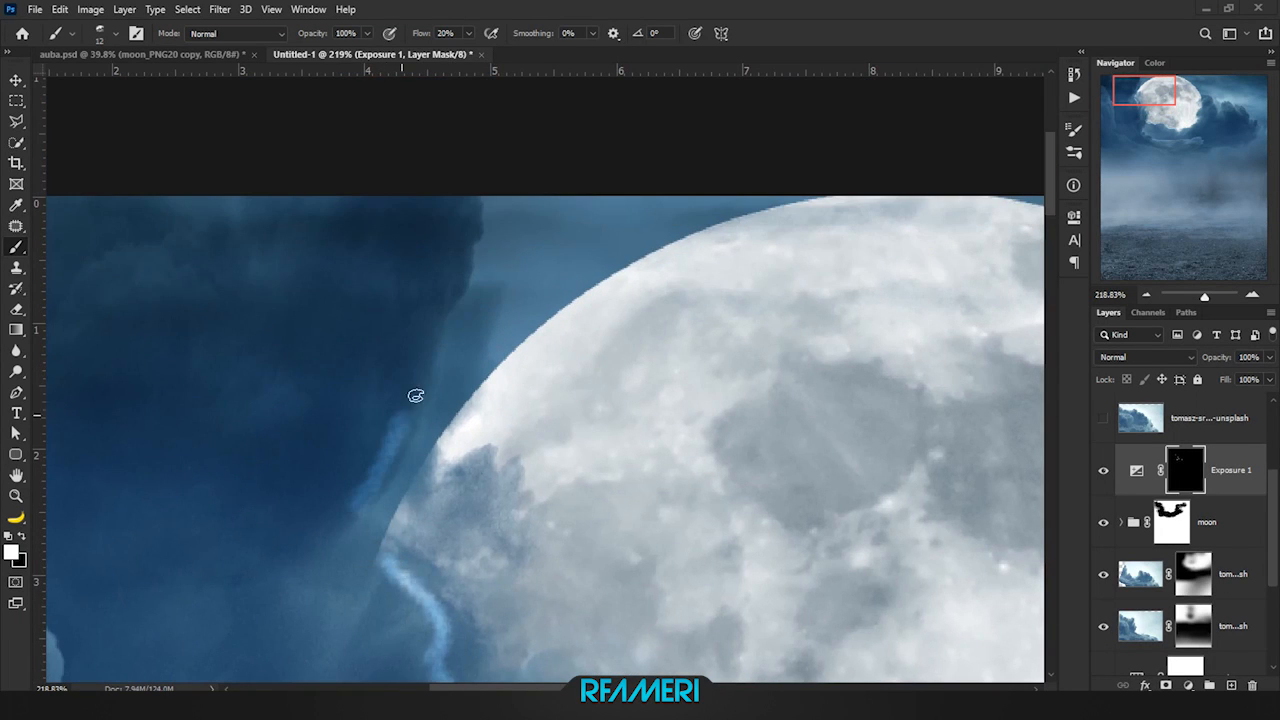
drag(475, 204, 463, 270)
scroll(465, 297, down, 3)
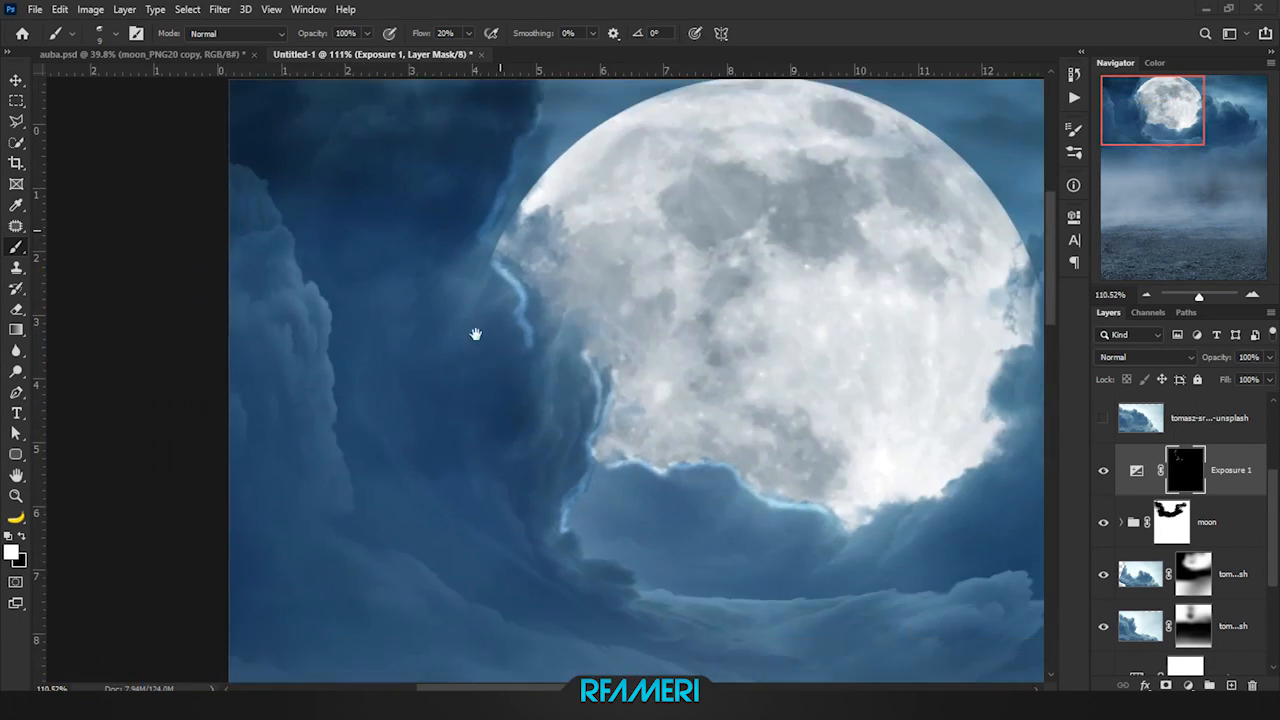
scroll(474, 334, up, 4)
scroll(480, 329, up, 3)
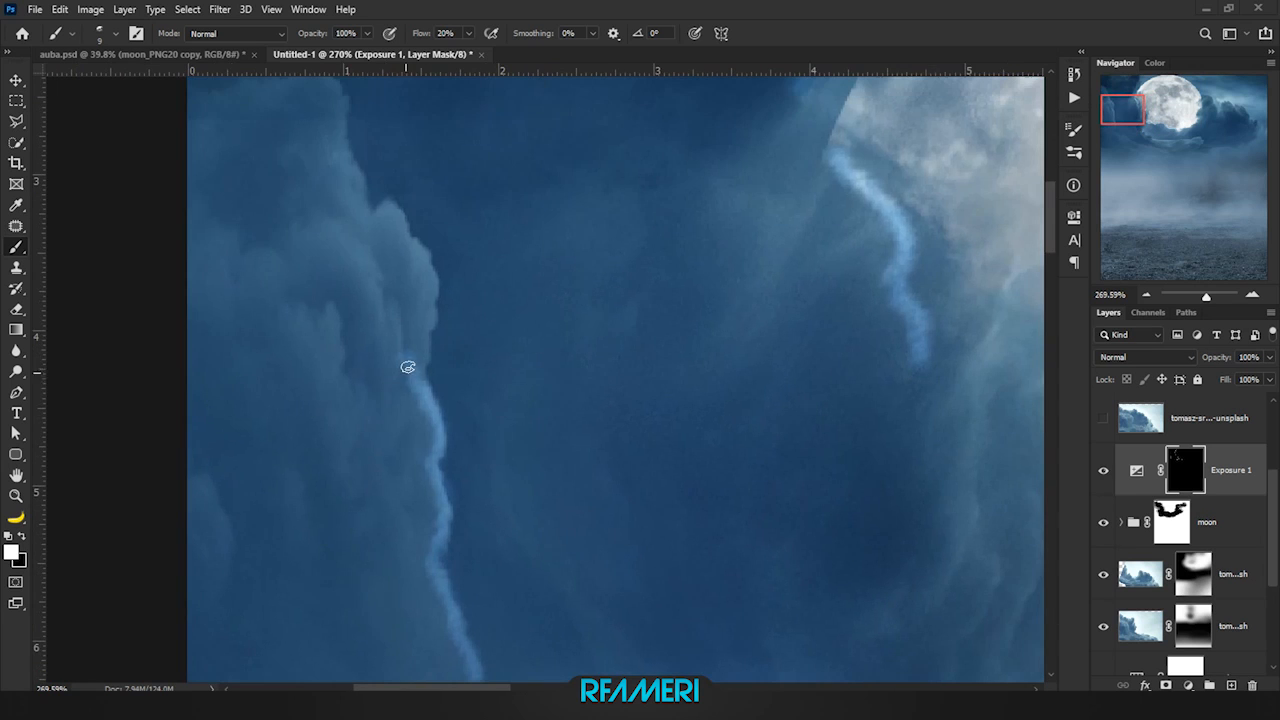
scroll(342, 358, up, 4)
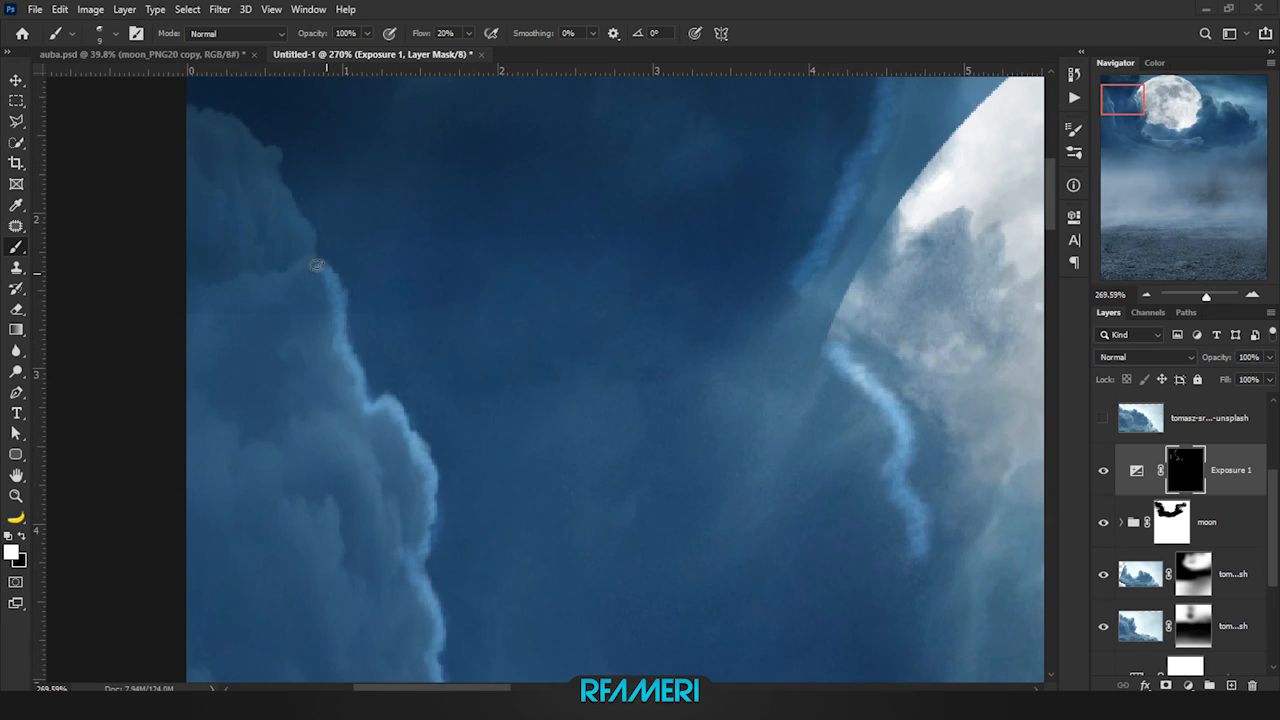
Paint rim highlights along the upper edges of the cloud mass just right of the moon
scroll(317, 265, down, 6)
drag(700, 343, 260, 315)
scroll(583, 311, up, 6)
mouse_move(564, 360)
mouse_down()
mouse_move(374, 311)
mouse_move(392, 402)
mouse_up()
mouse_move(399, 414)
mouse_down()
mouse_move(457, 297)
mouse_move(431, 403)
mouse_up()
drag(423, 451, 502, 320)
drag(535, 481, 464, 458)
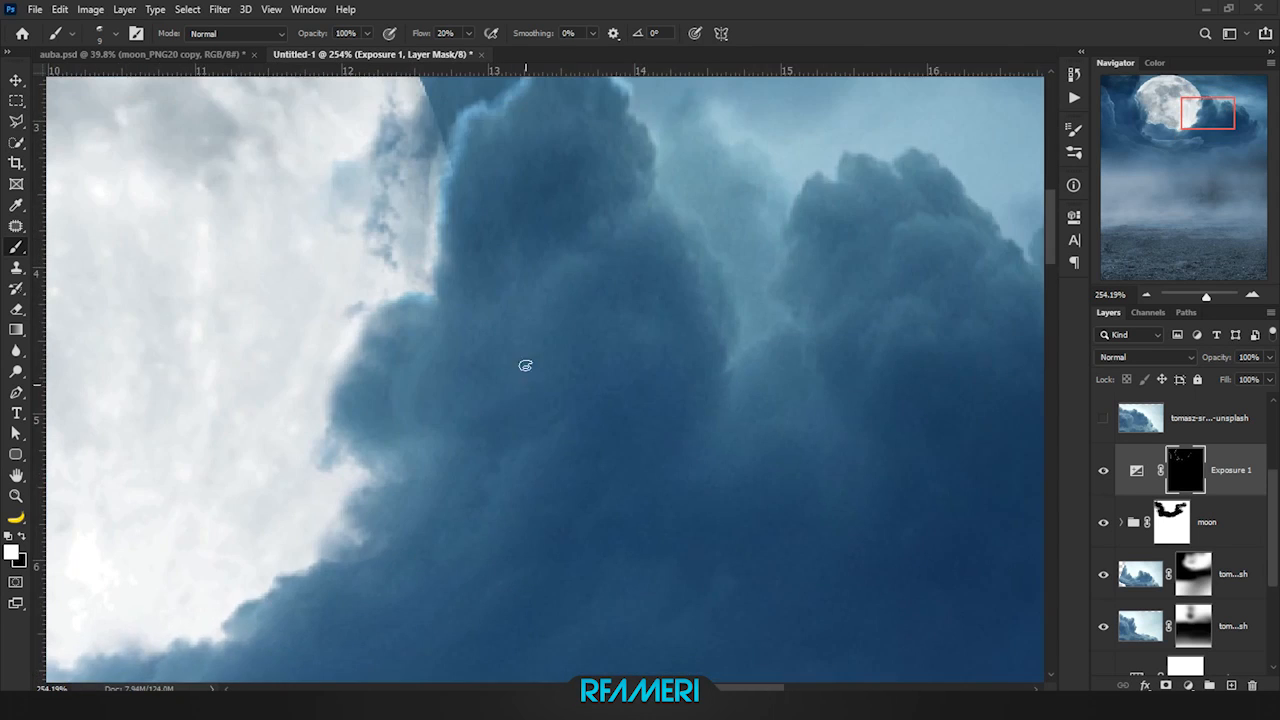
Add highlight streaks inside the clouds right of and below the moon, and along the far-right cloud's edges
drag(652, 211, 727, 53)
mouse_move(584, 290)
mouse_down()
mouse_move(517, 391)
mouse_move(446, 450)
mouse_up()
drag(337, 469, 773, 359)
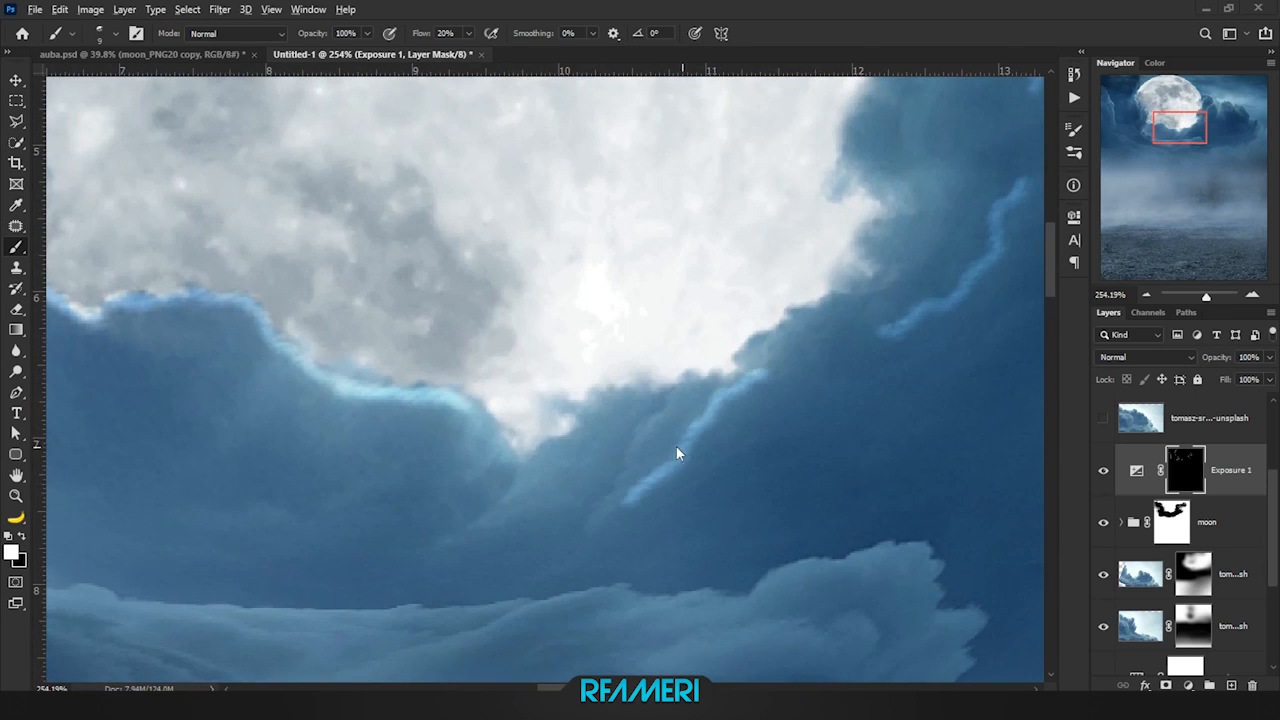
drag(493, 536, 592, 499)
scroll(614, 474, down, 6)
drag(828, 333, 763, 446)
scroll(761, 446, up, 5)
mouse_move(749, 489)
mouse_down()
mouse_move(741, 427)
mouse_move(787, 366)
mouse_up()
drag(876, 469, 773, 231)
Paint thin highlight contours inside the left cloud mass, and feather the Exposure mask by about 1.6 px
scroll(810, 187, down, 6)
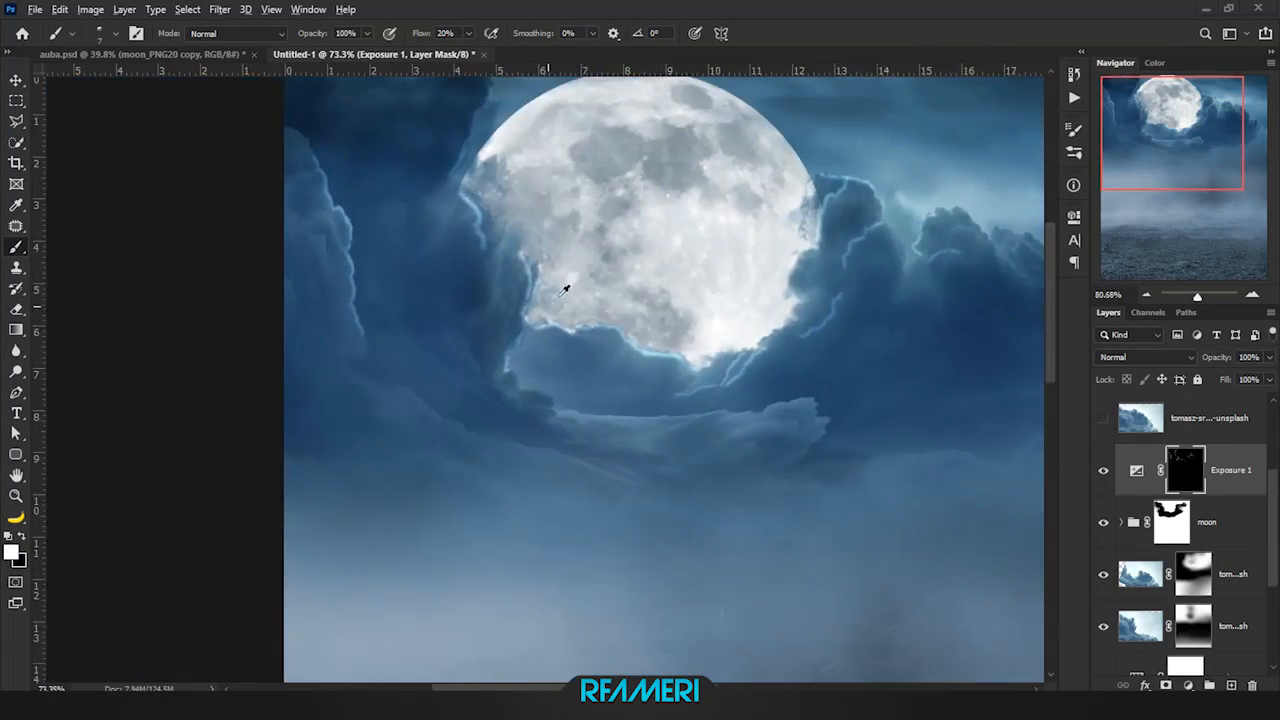
scroll(400, 270, up, 5)
drag(439, 454, 416, 385)
drag(605, 252, 523, 680)
mouse_move(401, 431)
mouse_down()
mouse_move(368, 371)
mouse_move(314, 367)
mouse_up()
mouse_move(484, 652)
mouse_down()
mouse_move(480, 394)
mouse_move(440, 140)
mouse_up()
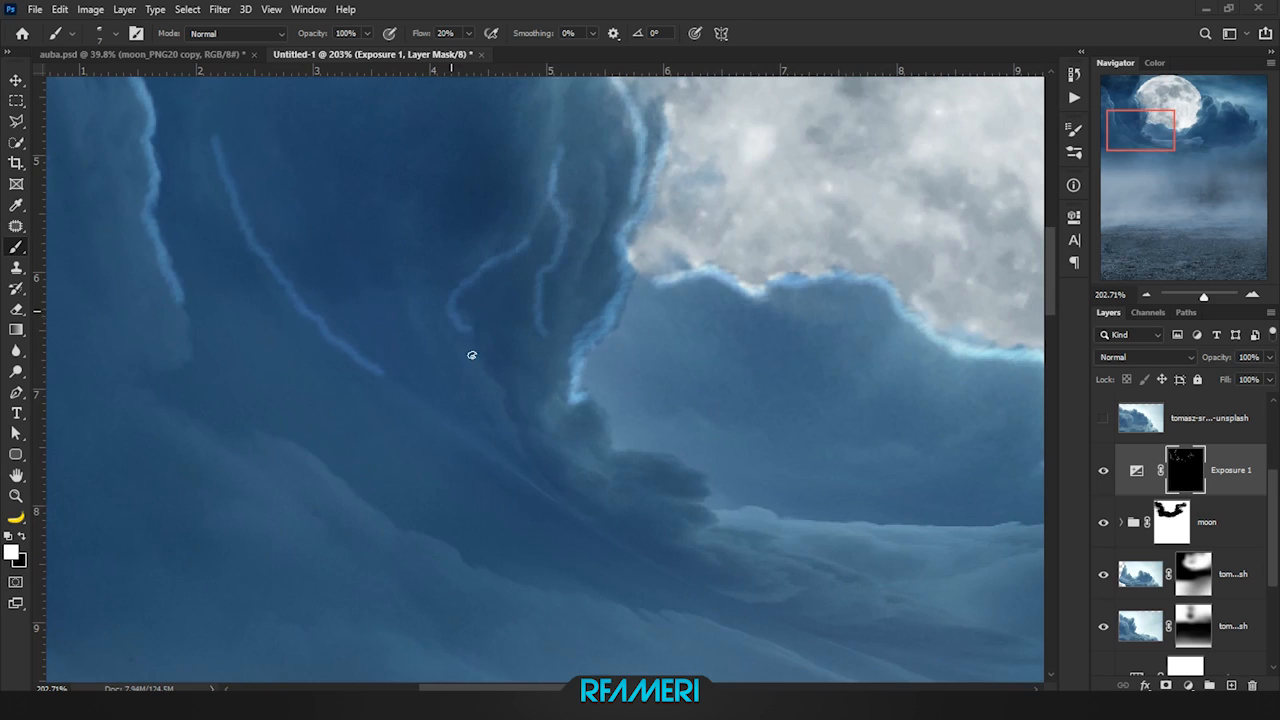
drag(473, 336, 535, 450)
scroll(576, 488, down, 6)
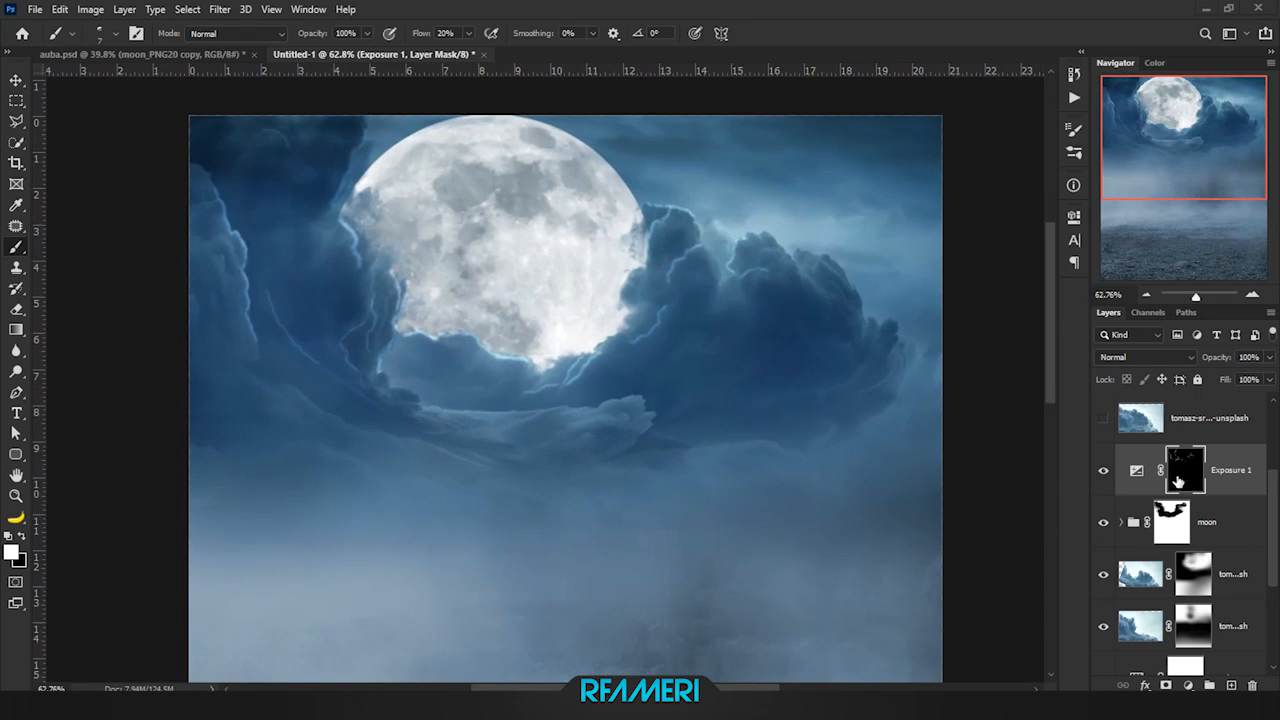
click(1073, 216)
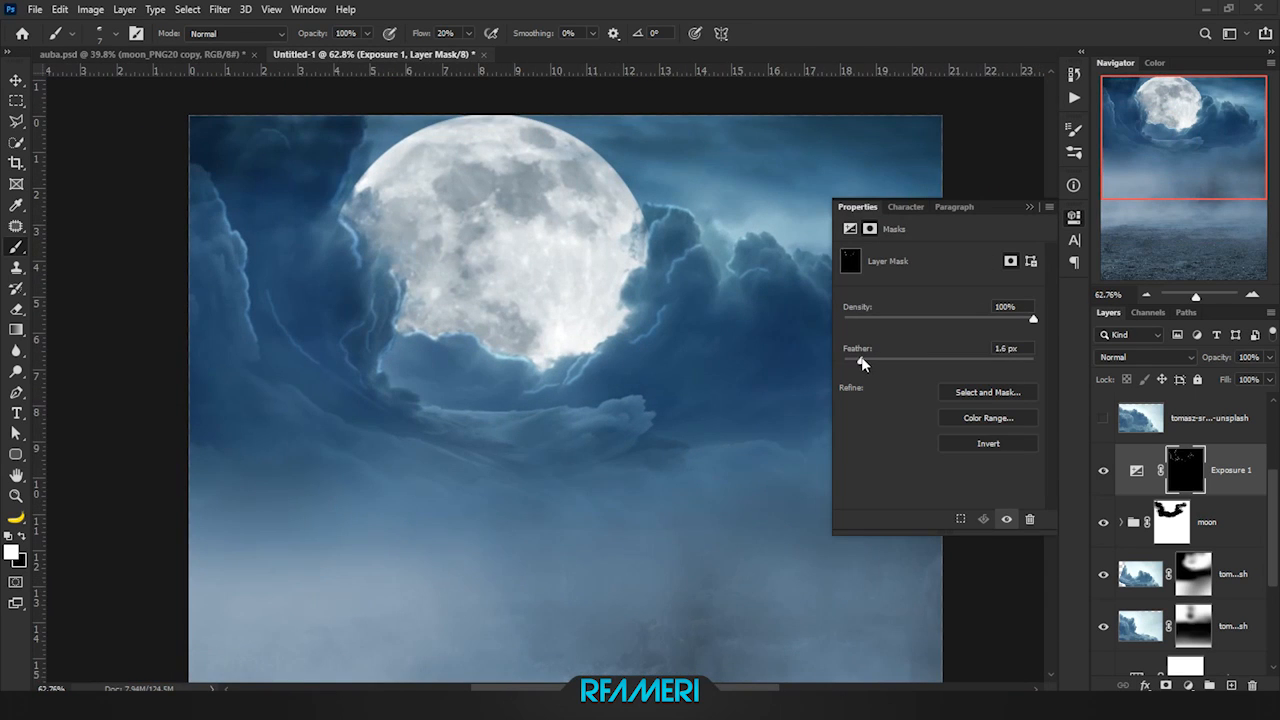
click(1029, 206)
Fade the rim highlights on the left clouds in the Exposure 1 mask with a soft black brush at 2% flow
right_click(515, 280)
scroll(620, 490, down, 2)
click(770, 8)
drag(416, 37, 409, 37)
scroll(337, 403, up, 7)
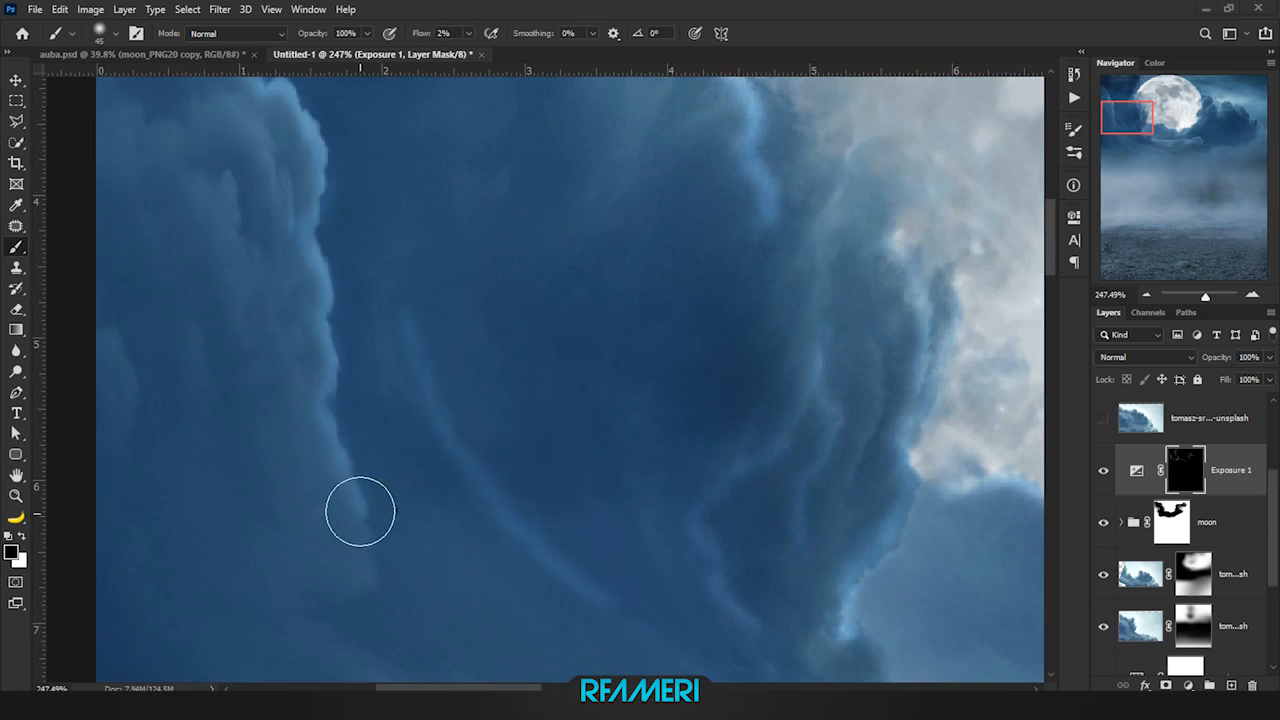
scroll(349, 294, up, 4)
scroll(349, 294, left, 3)
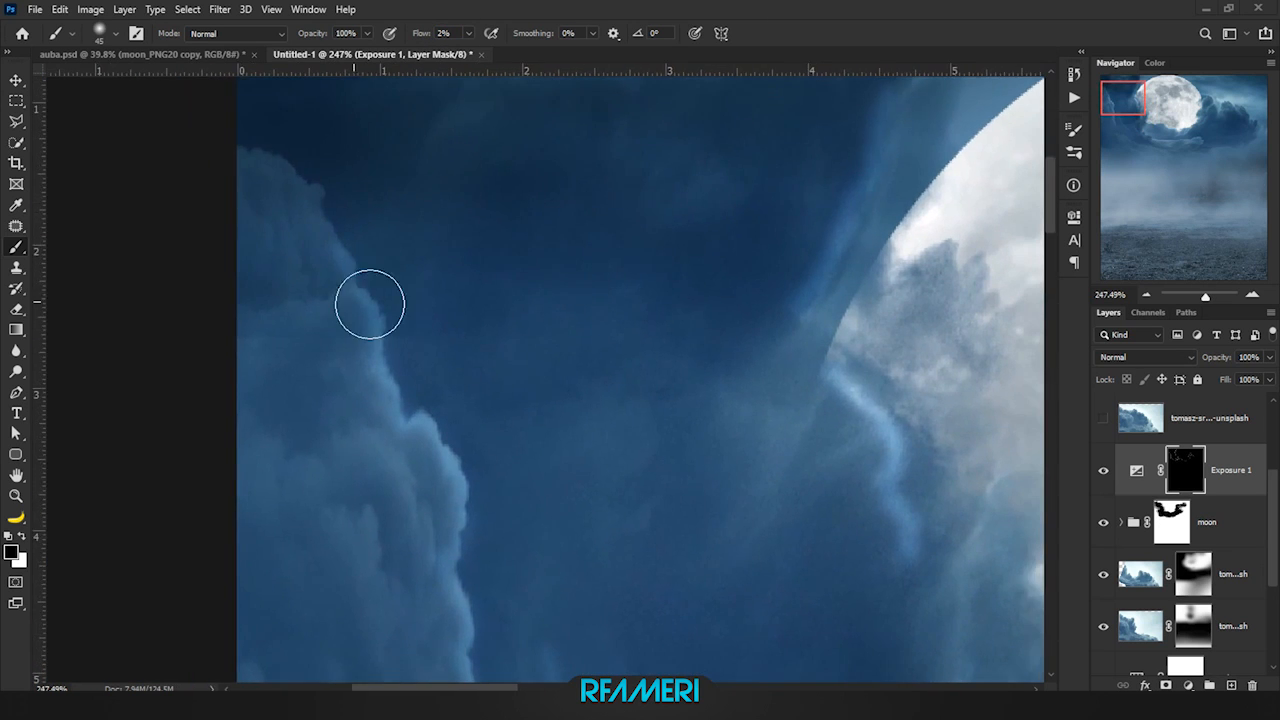
Trim the highlights around and below the moon and in the right clouds with a soft black brush at 20% flow
scroll(470, 256, right, 6)
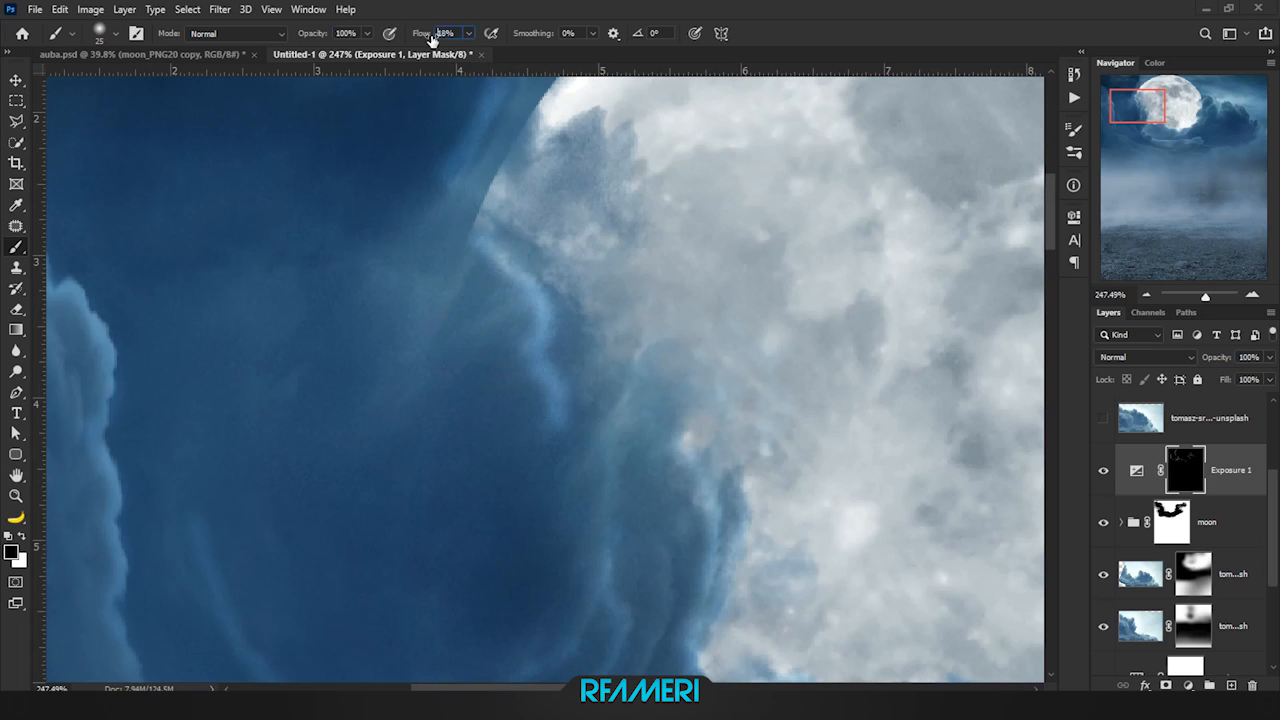
scroll(494, 324, down, 8)
scroll(423, 243, right, 2)
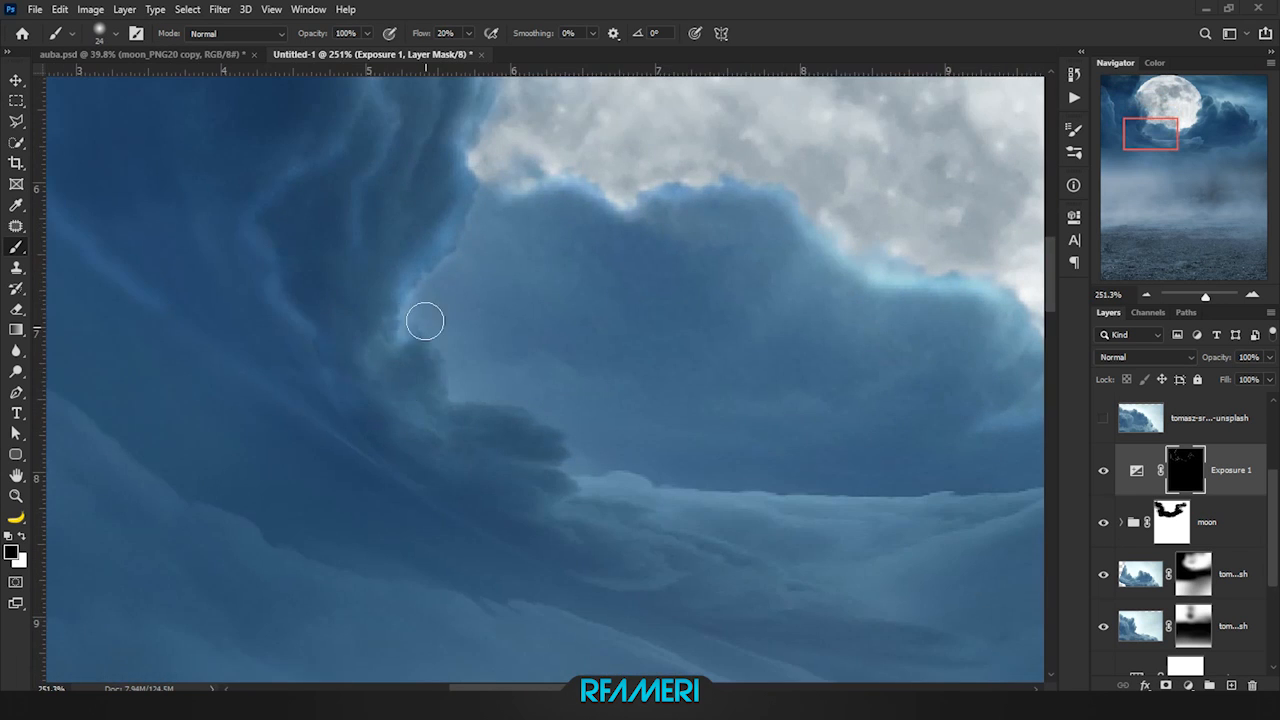
scroll(292, 246, up, 2)
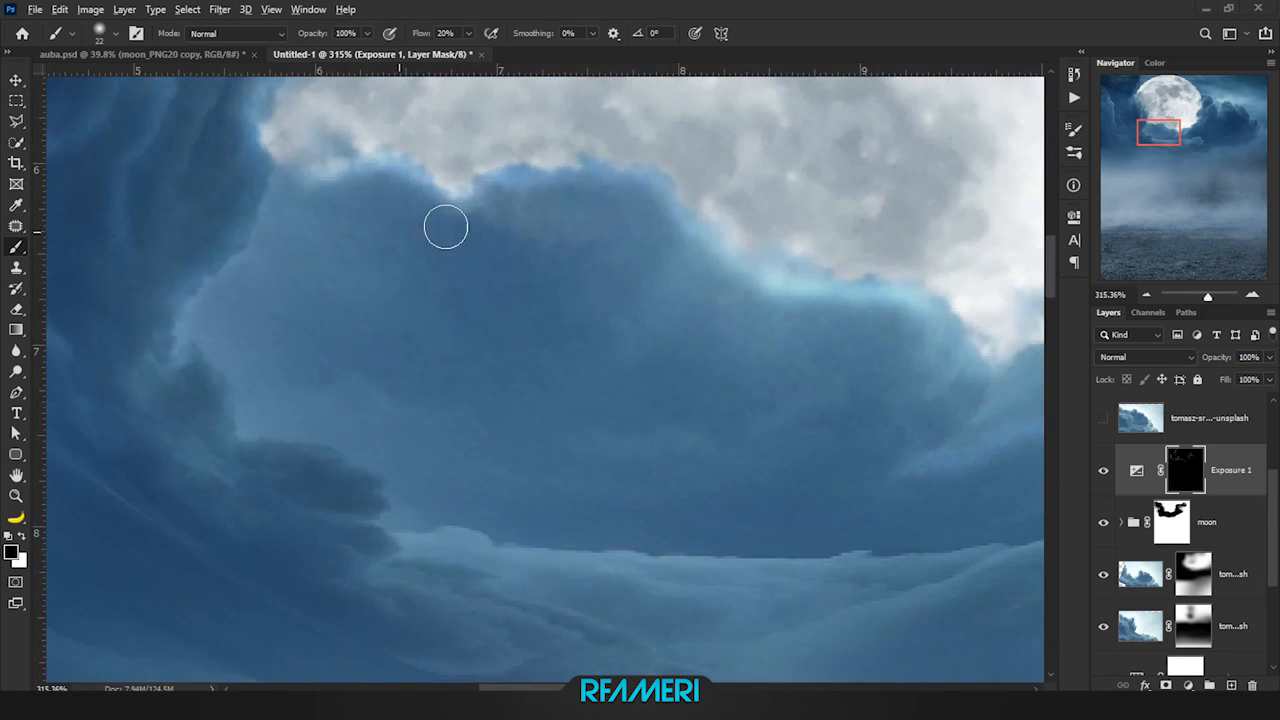
scroll(403, 239, down, 6)
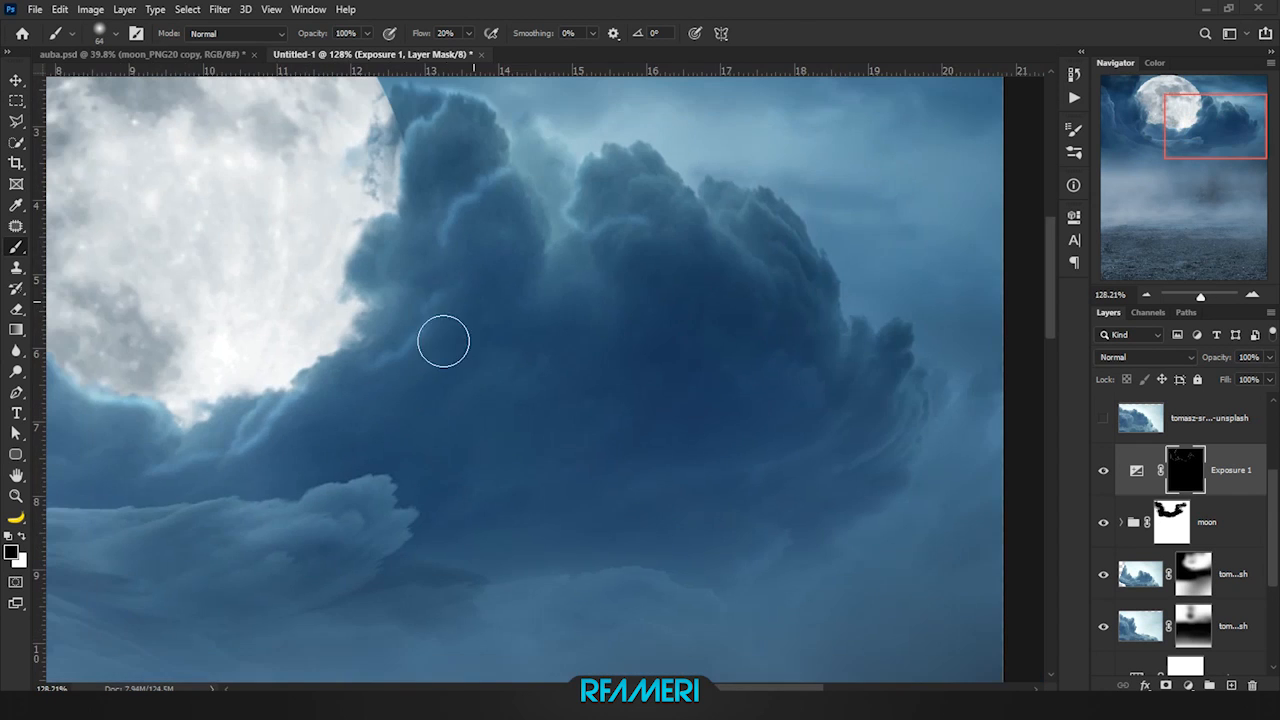
scroll(629, 261, down, 4)
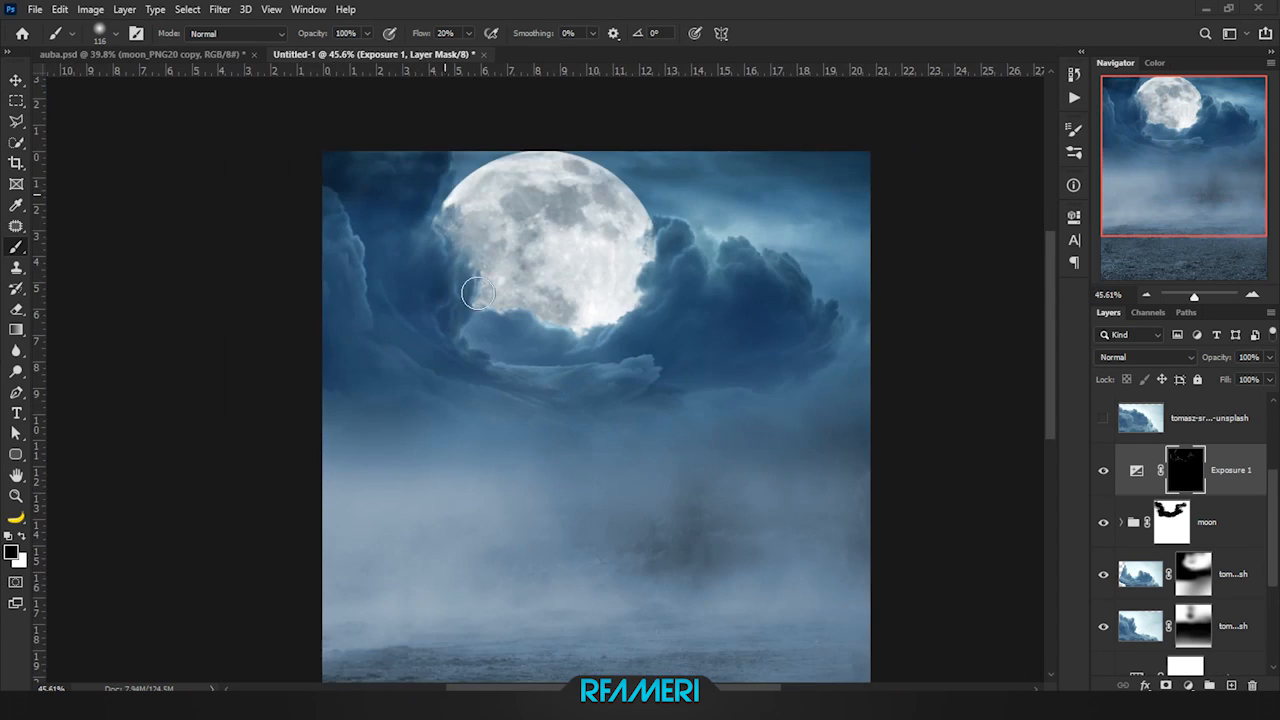
Preview the players over the background, delete the unused hidden cloud layer above Exposure 1, and hide both player layers again
key(ctrl+0)
scroll(1190, 495, up, 2)
click(1103, 522)
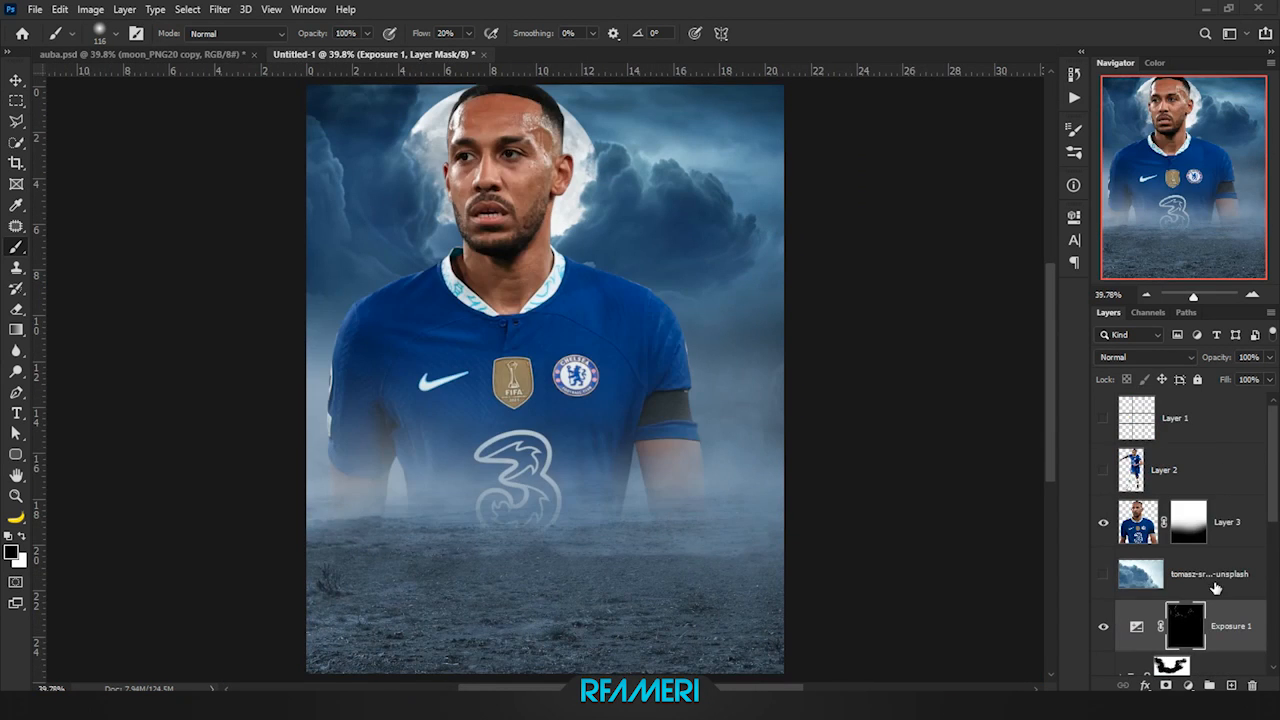
click(1103, 470)
click(1180, 470)
click(1103, 470)
click(1103, 522)
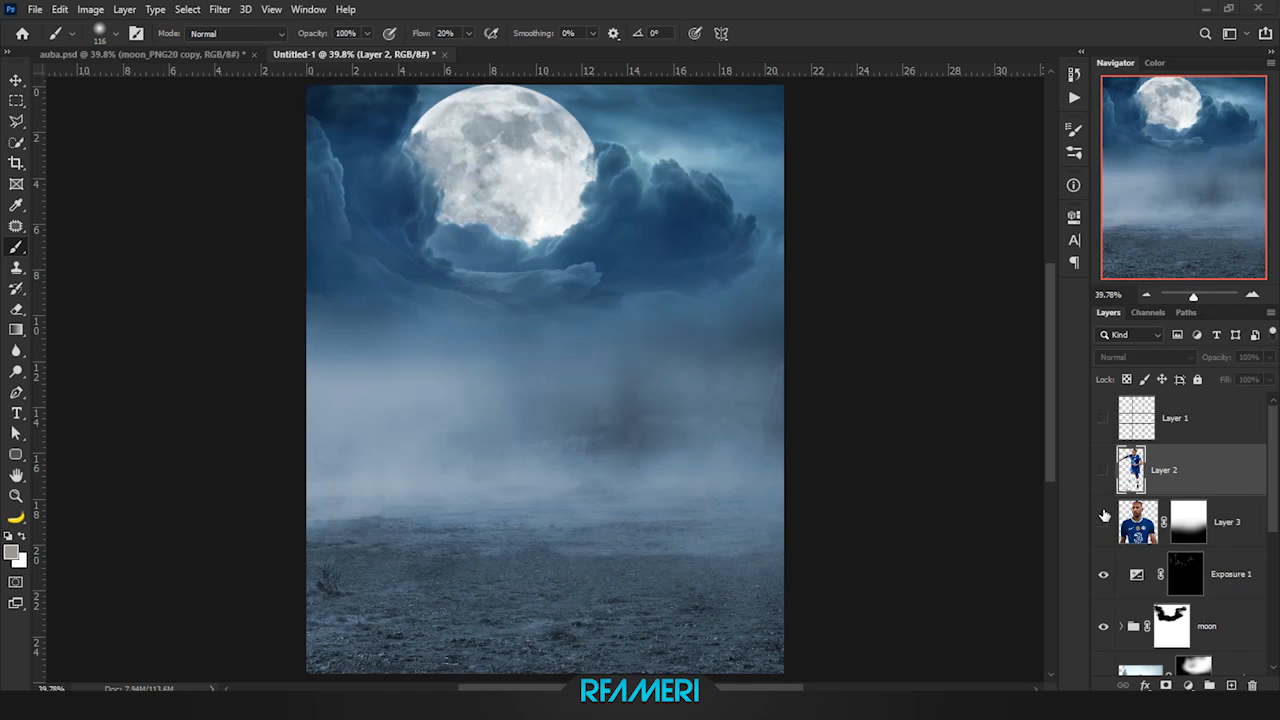
Add a light blue (#86c3fc) solid colour fill above Exposure 1 and set its blend mode to Linear Dodge (Add)
click(1185, 574)
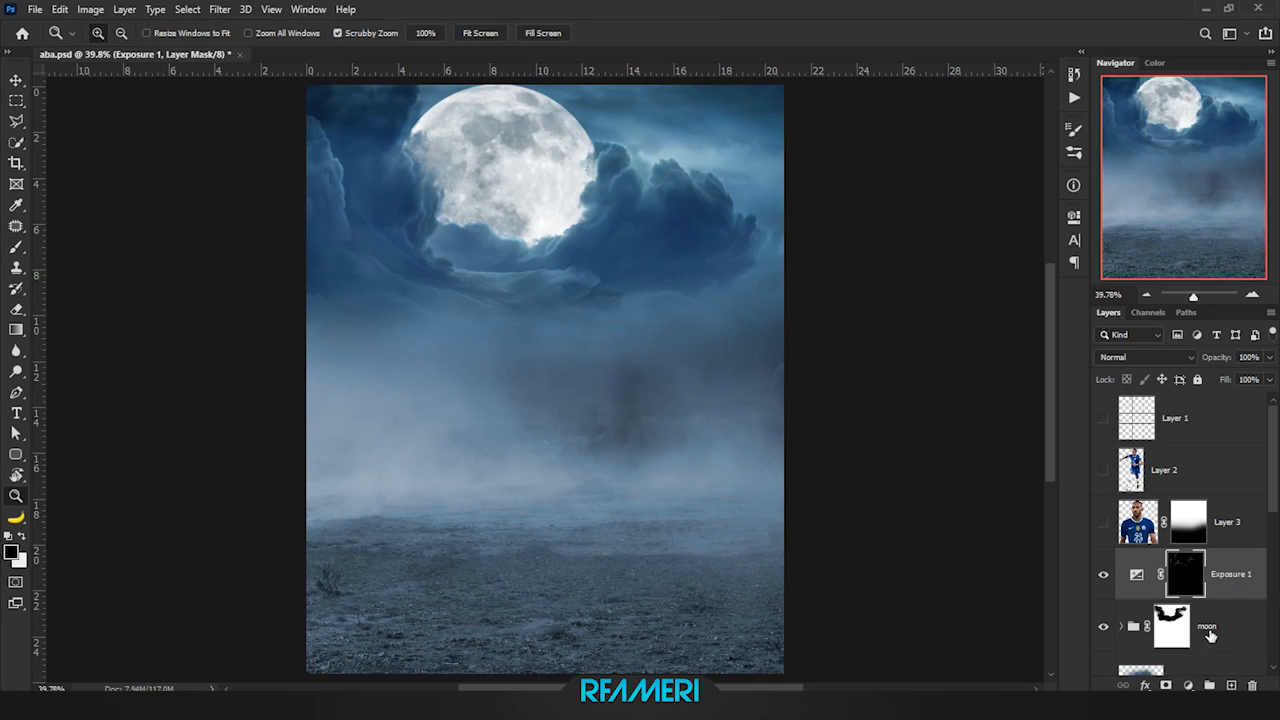
click(1188, 685)
click(1094, 400)
text(80bfff)
click(1117, 294)
click(1145, 357)
click(1140, 451)
Change the Linear Dodge fill's colour to a darker, muted blue
double_click(1136, 574)
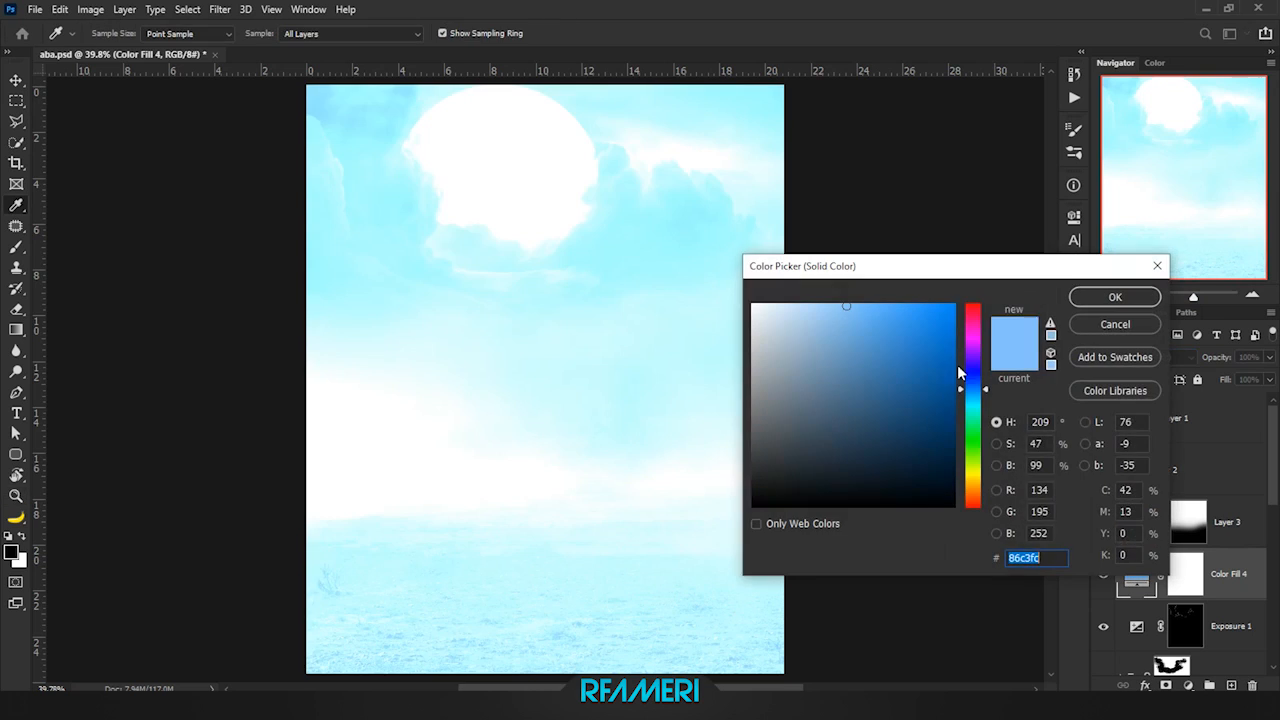
click(797, 434)
click(785, 423)
drag(785, 423, 857, 428)
drag(971, 390, 969, 385)
click(1127, 295)
Invert the blue fill's mask and paint a soft glow over the moon with a large soft brush at 3% flow
click(1192, 572)
key(ctrl+i)
key(b)
scroll(577, 237, up, 1)
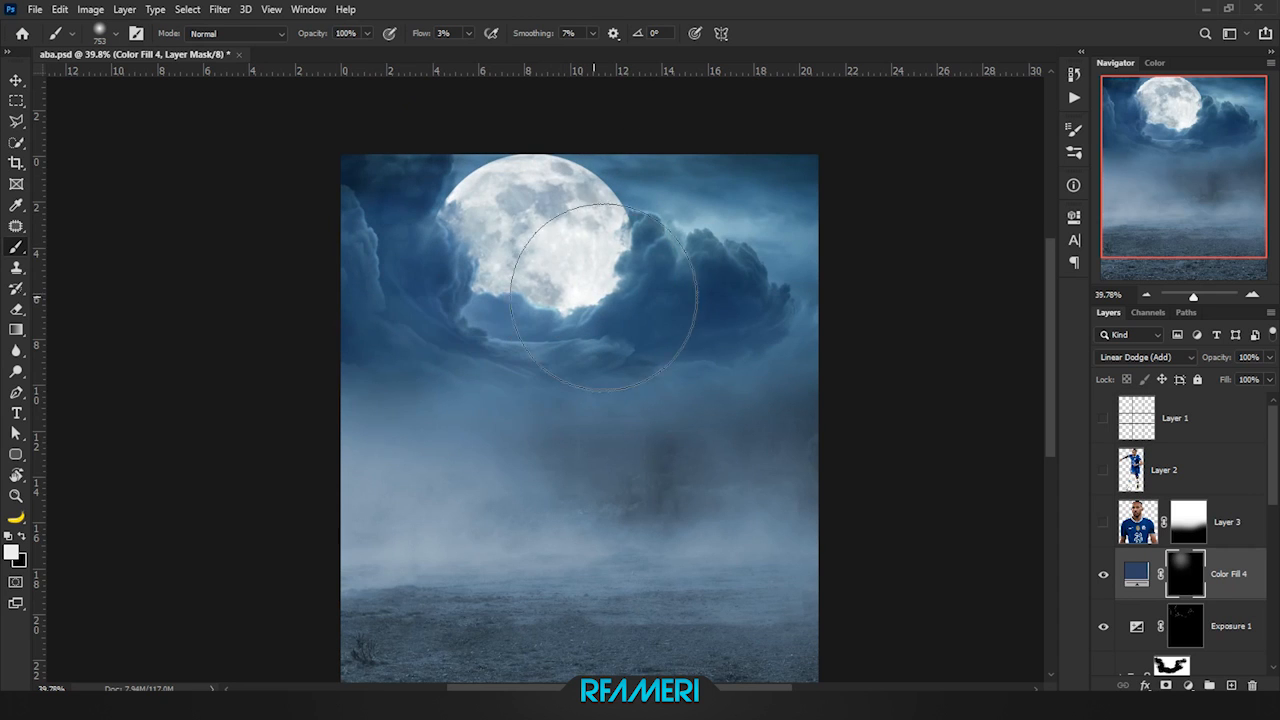
drag(614, 234, 589, 329)
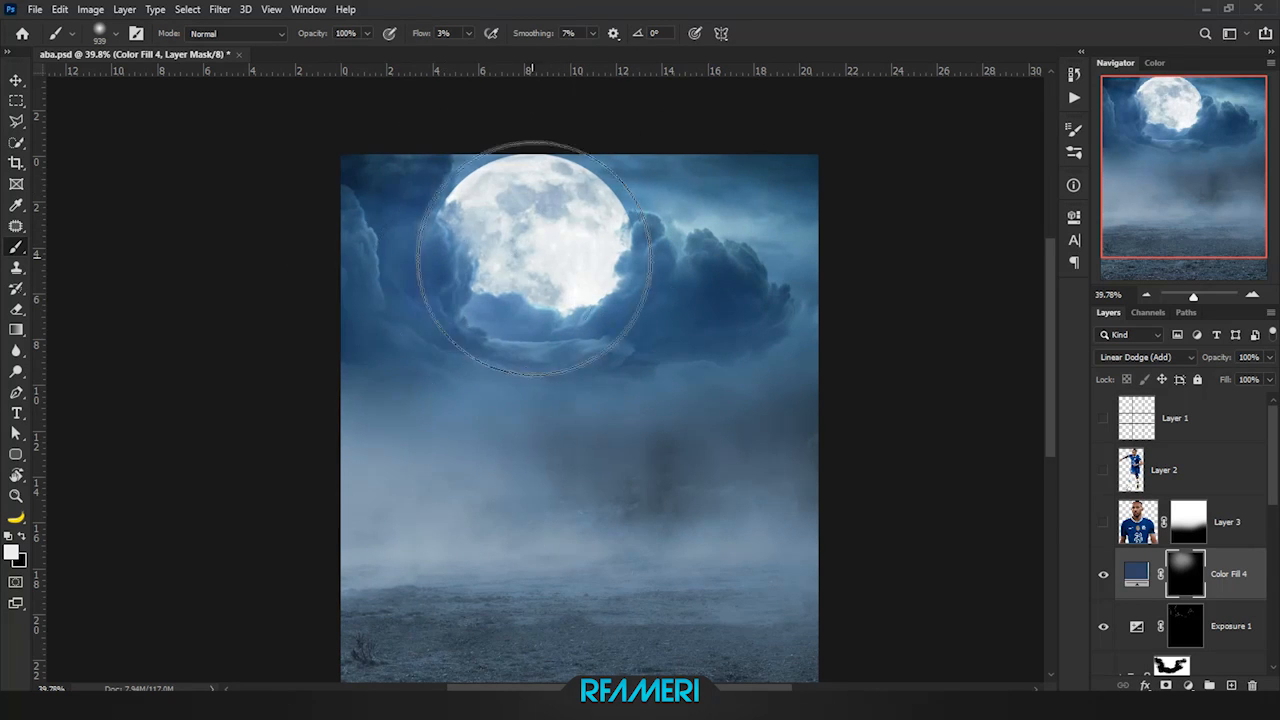
Spread the glow around the moon and clouds with a soft brush of about 1200 px, and compare with the fill hidden
key(bracketright)
key(bracketright)
key(bracketright)
scroll(540, 270, down, 2)
click(610, 300)
key(ctrl+z)
mouse_move(610, 300)
mouse_down()
mouse_move(586, 366)
mouse_move(677, 362)
mouse_up()
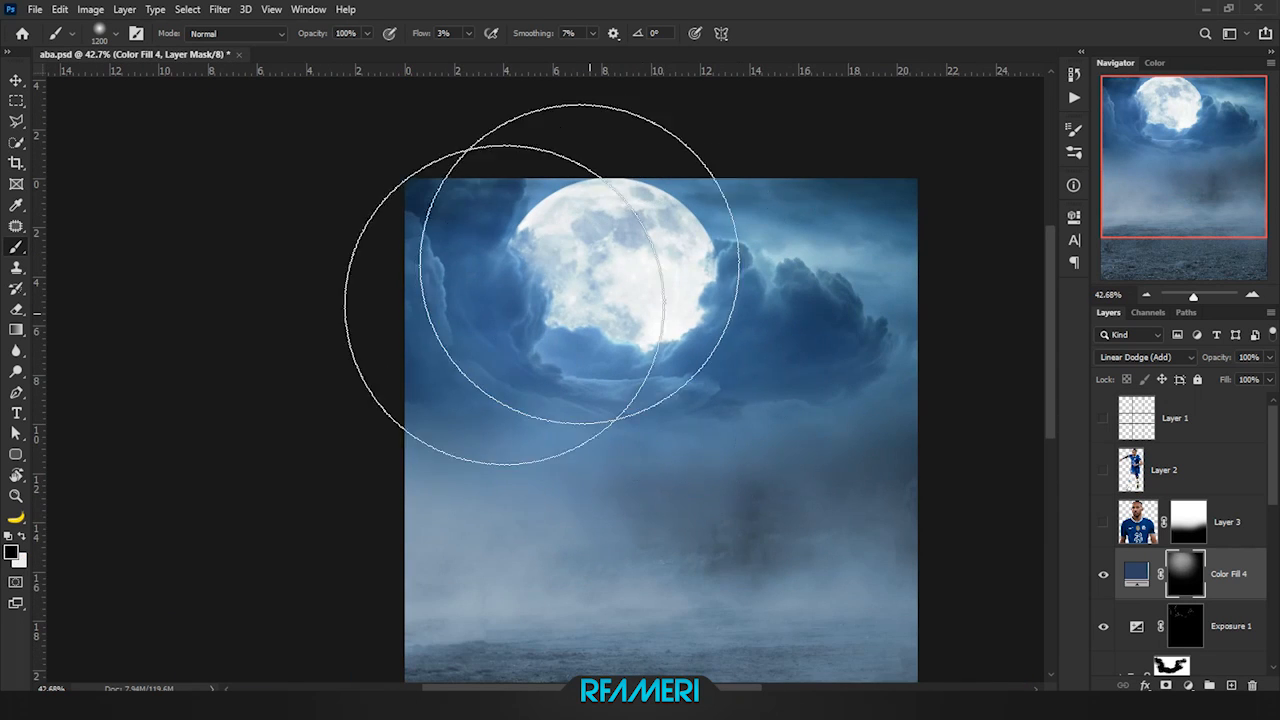
click(1103, 574)
click(1103, 574)
key(ctrl+0)
scroll(1190, 520, down, 3)
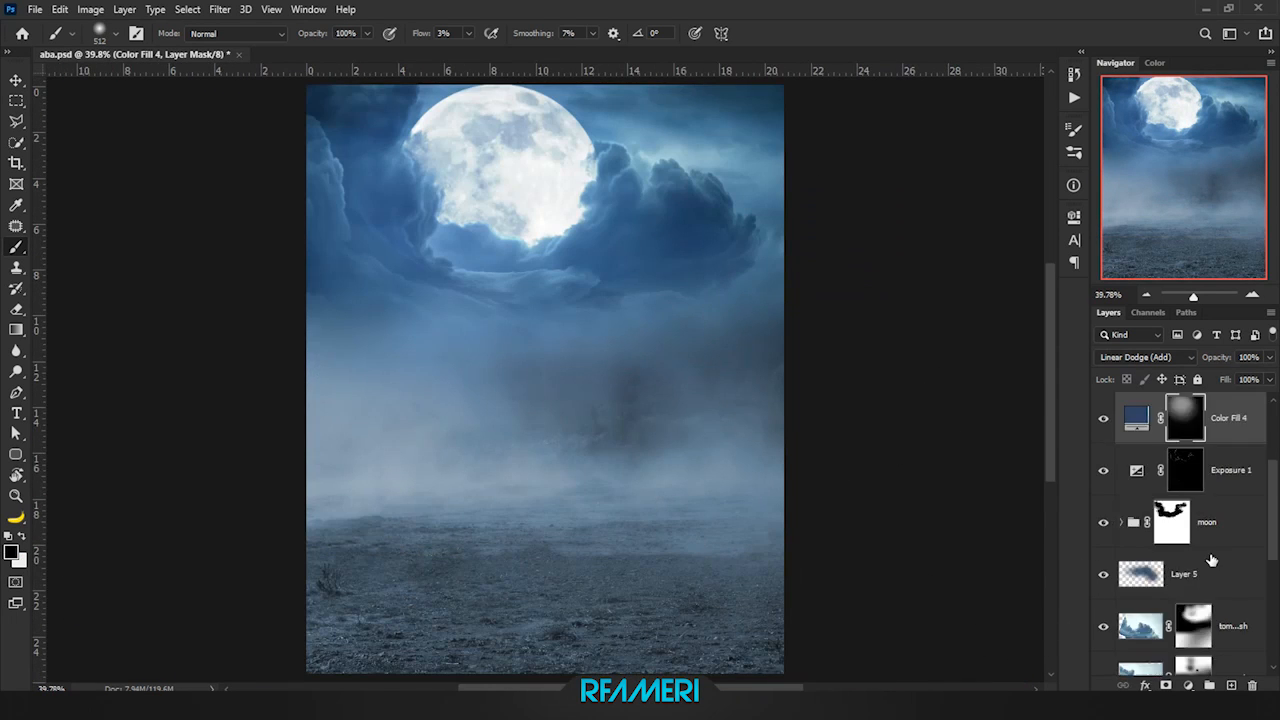
Add an Exposure adjustment clipped to the foggy ground image and set its exposure to +1.94
click(1230, 574)
click(1188, 685)
click(1180, 497)
click(947, 520)
drag(939, 294, 966, 294)
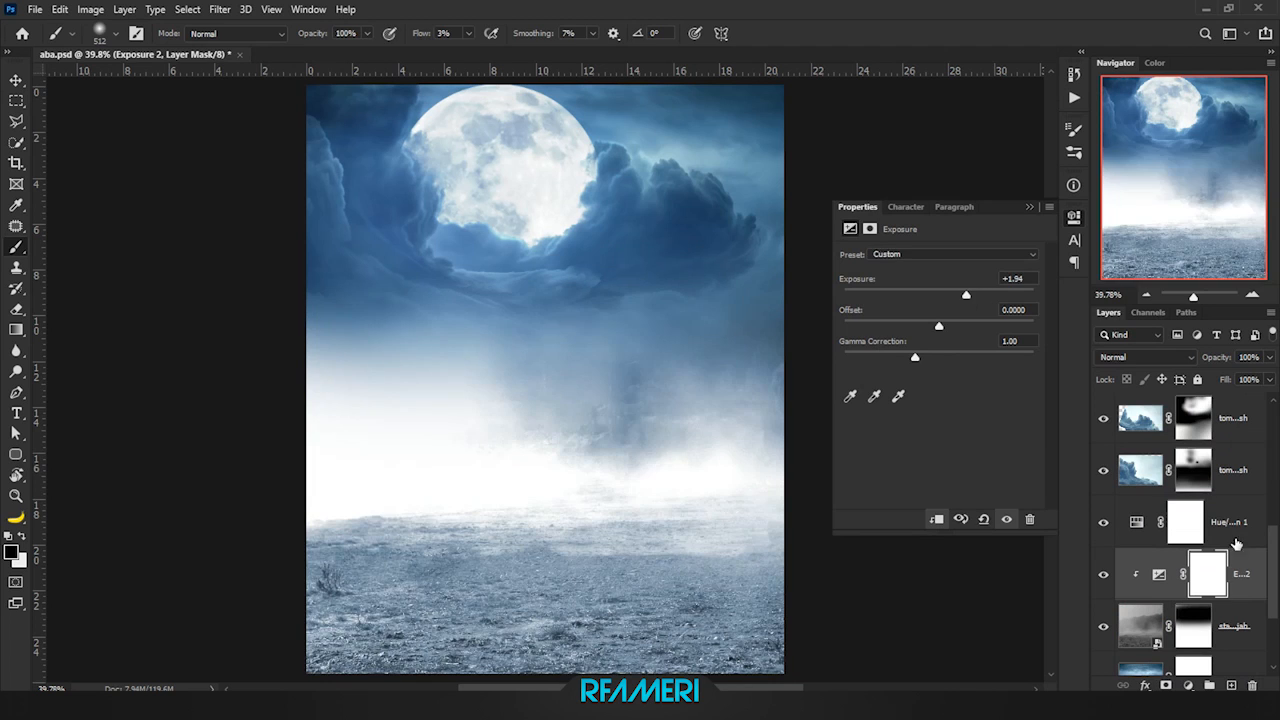
Split the clipped Exposure layer's Underlying Layer black Blend If slider to 0 / 137
double_click(1252, 575)
drag(858, 446, 1012, 449)
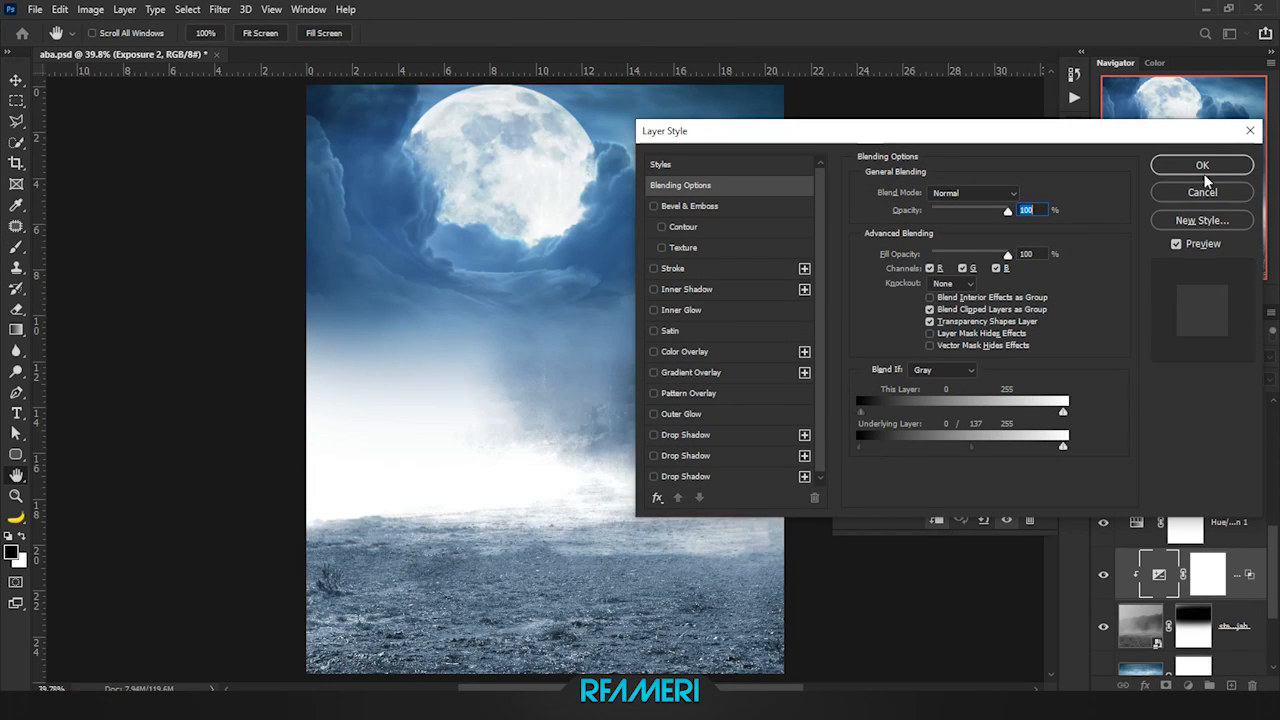
click(1204, 168)
Invert the clipped Exposure mask and paint subtle brightening over the ground with a soft white brush at 3% flow
click(1208, 574)
key(b)
key(ctrl+i)
scroll(621, 590, down, 2)
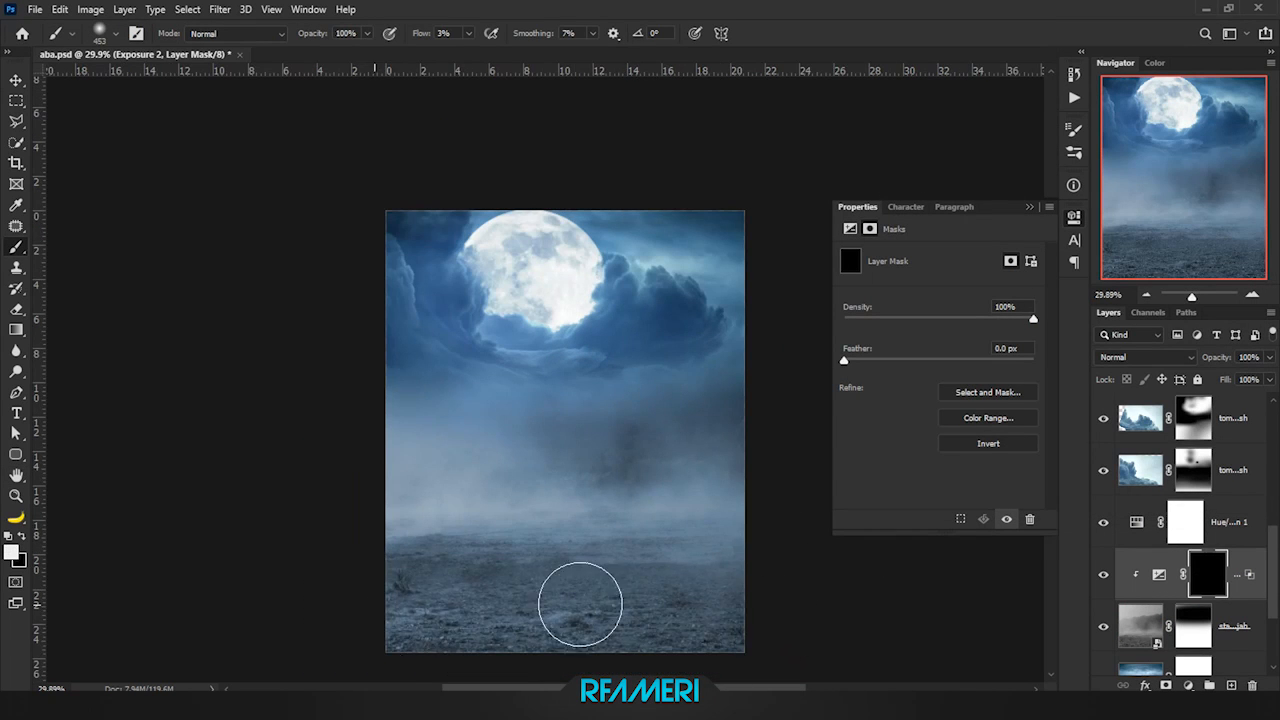
drag(378, 604, 434, 604)
key(ctrl+0)
scroll(1256, 528, up, 5)
Add an Exposure adjustment above Exposure 1 with exposure -2.50 and gamma correction 0.90
click(1238, 525)
click(1188, 686)
click(1184, 493)
drag(939, 295, 904, 295)
drag(915, 357, 920, 357)
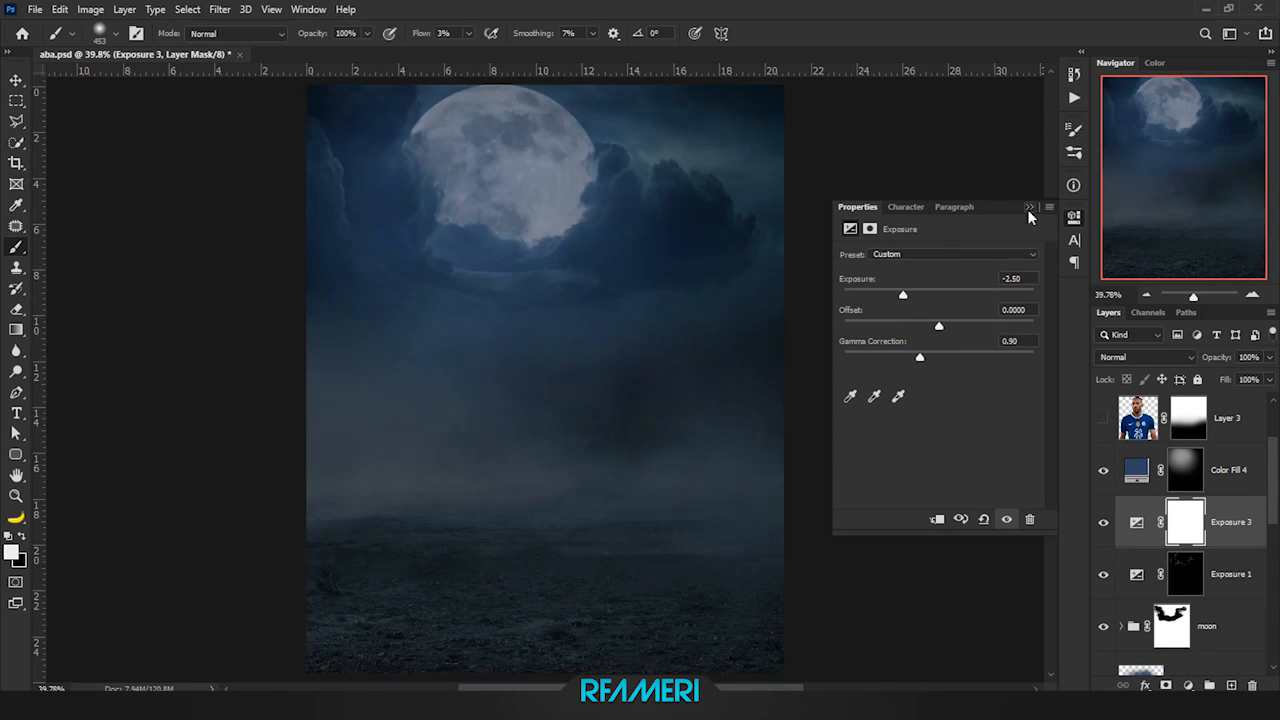
click(1029, 207)
Mask the darkening off the moon, sky and central fog with a soft black brush of about 1247 px at 21% flow
key(shift+2)
key(shift+1)
key(x)
mouse_move(505, 175)
mouse_down()
mouse_move(586, 214)
mouse_move(657, 200)
mouse_move(600, 229)
mouse_up()
Lighten the ground by painting the Exposure 3 mask with a flattened soft brush, keeping the corners and edges dark
right_click(624, 340)
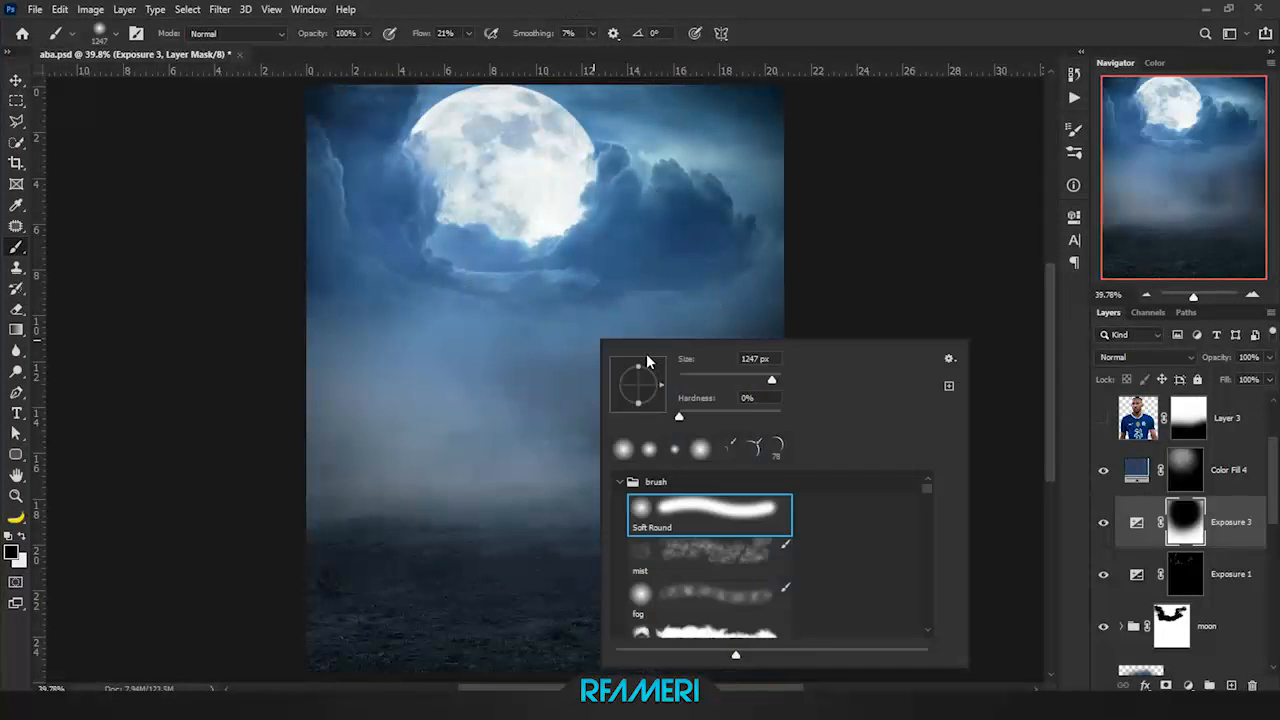
click(571, 608)
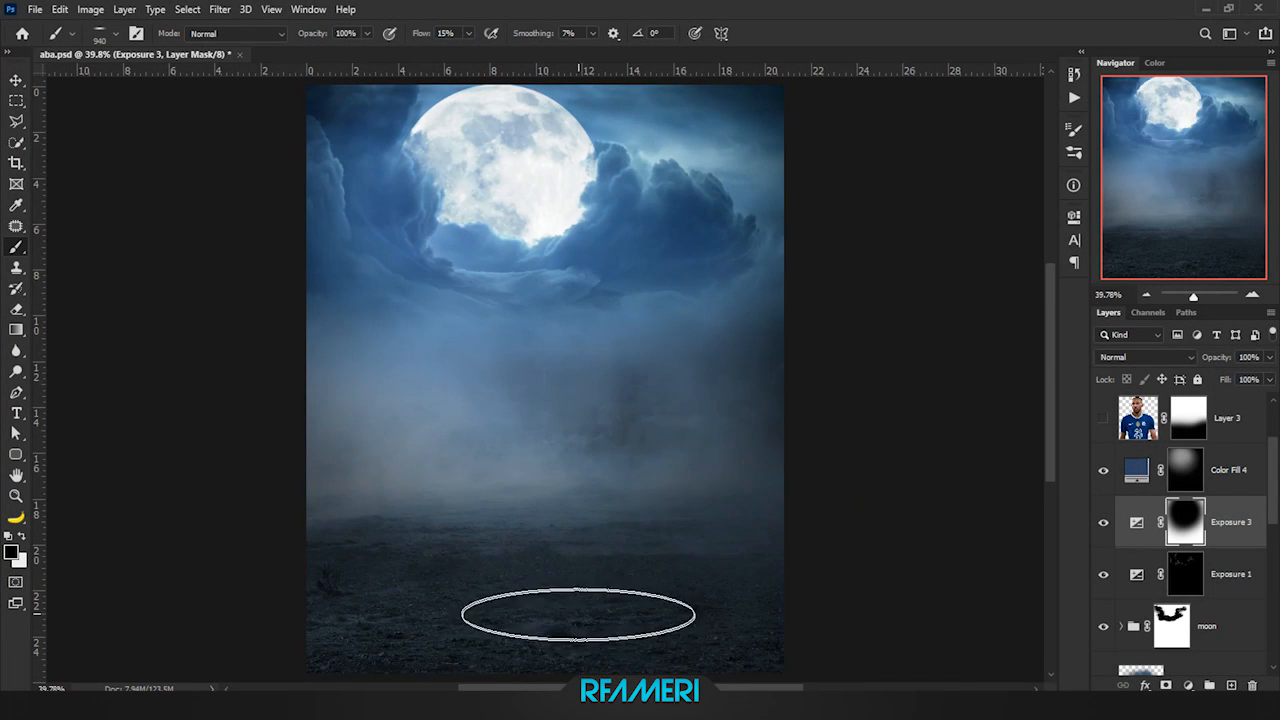
right_click(589, 368)
click(675, 630)
drag(604, 404, 604, 425)
key(Return)
mouse_move(623, 606)
mouse_down()
mouse_move(443, 649)
mouse_move(541, 554)
mouse_move(551, 609)
mouse_move(582, 582)
mouse_move(655, 565)
mouse_up()
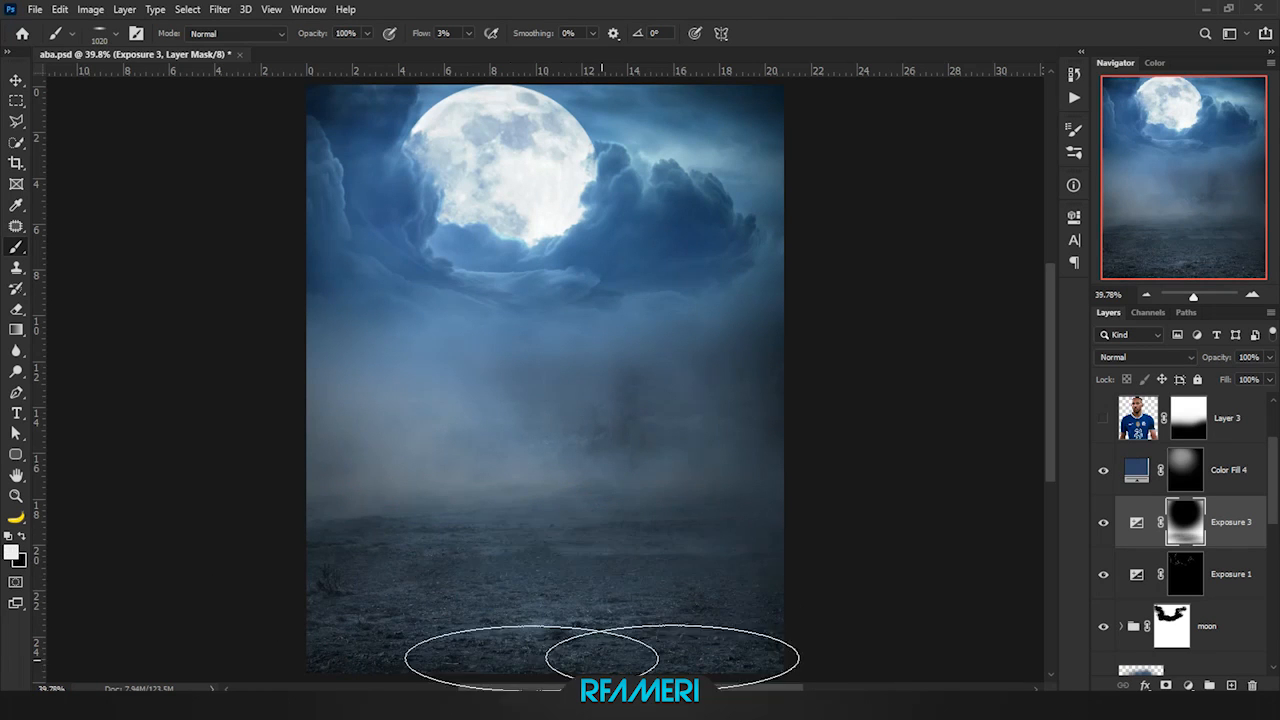
key(ctrl+0)
right_click(610, 370)
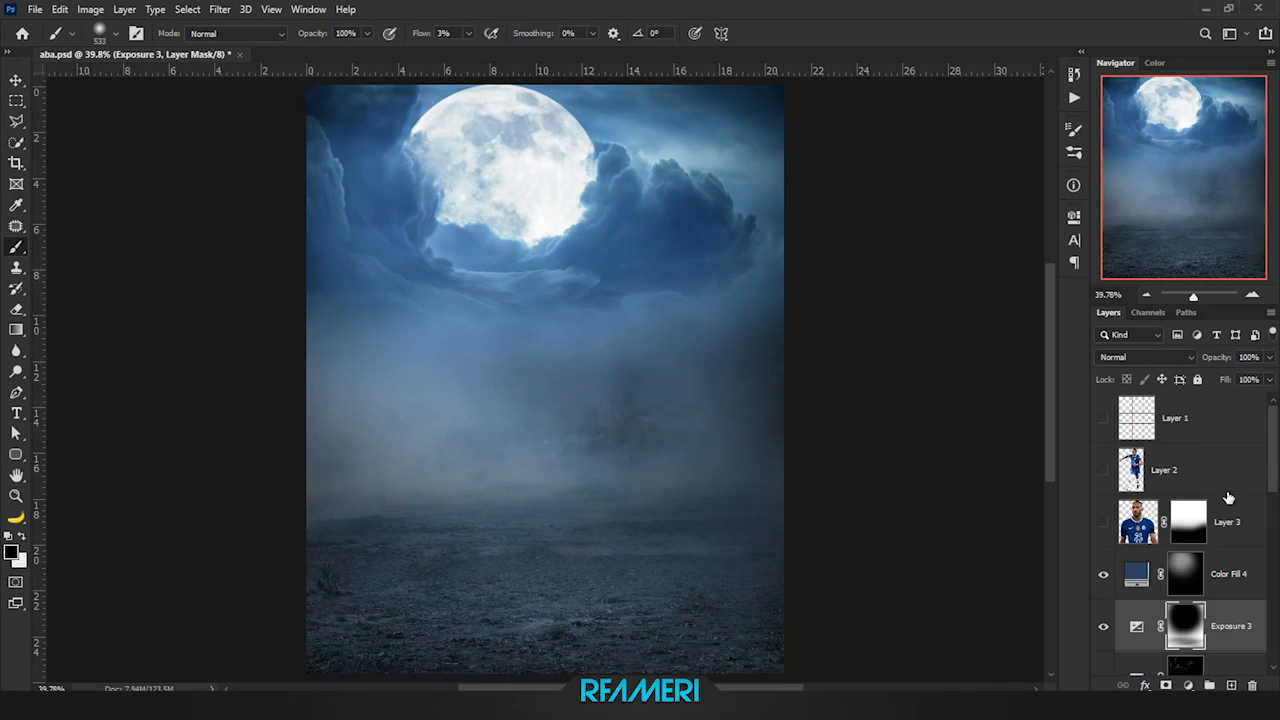
Add a blue solid colour fill above Color Fill 4 and invert its mask to black
click(1225, 563)
click(1188, 685)
click(1185, 402)
click(1111, 297)
click(1105, 577)
double_click(1136, 573)
click(1114, 294)
key(ctrl+i)
Paint blue haze across the fog above the ground with Pixelstains Cloud Brush 04 at 3% flow
right_click(582, 560)
click(1074, 152)
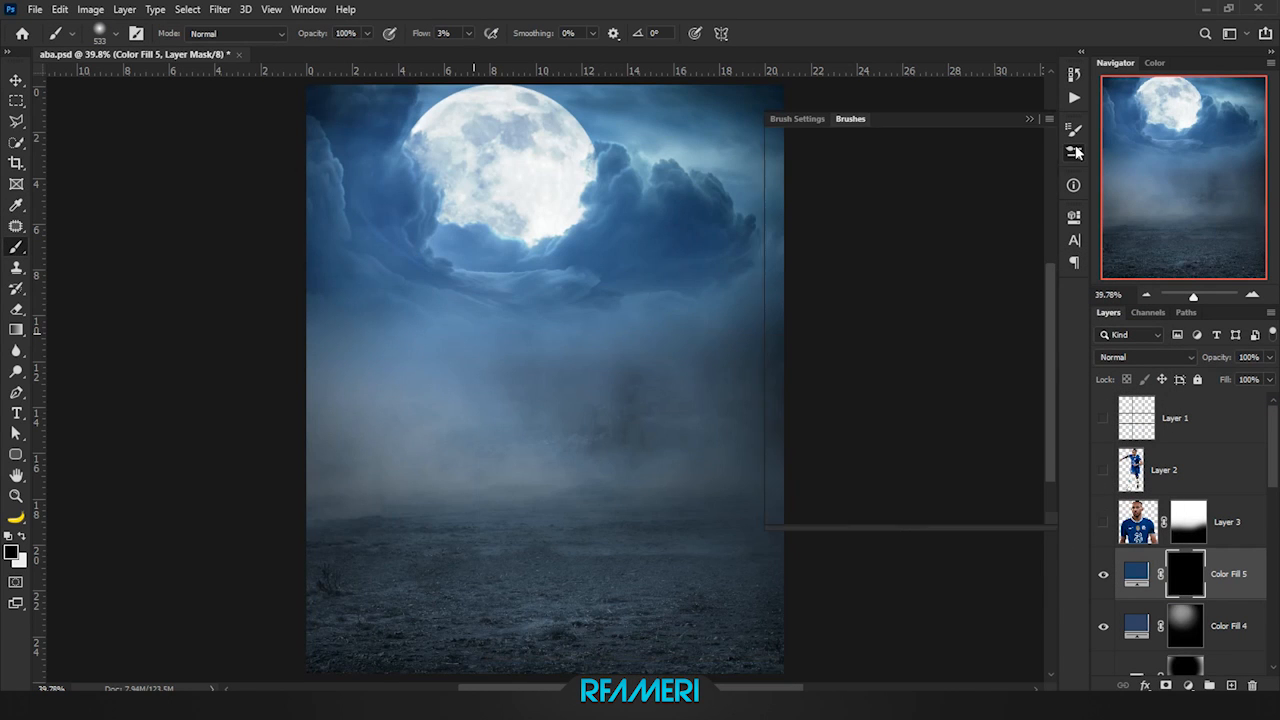
scroll(833, 423, down, 5)
scroll(833, 423, down, 1)
click(774, 450)
scroll(836, 430, down, 4)
click(836, 430)
click(690, 440)
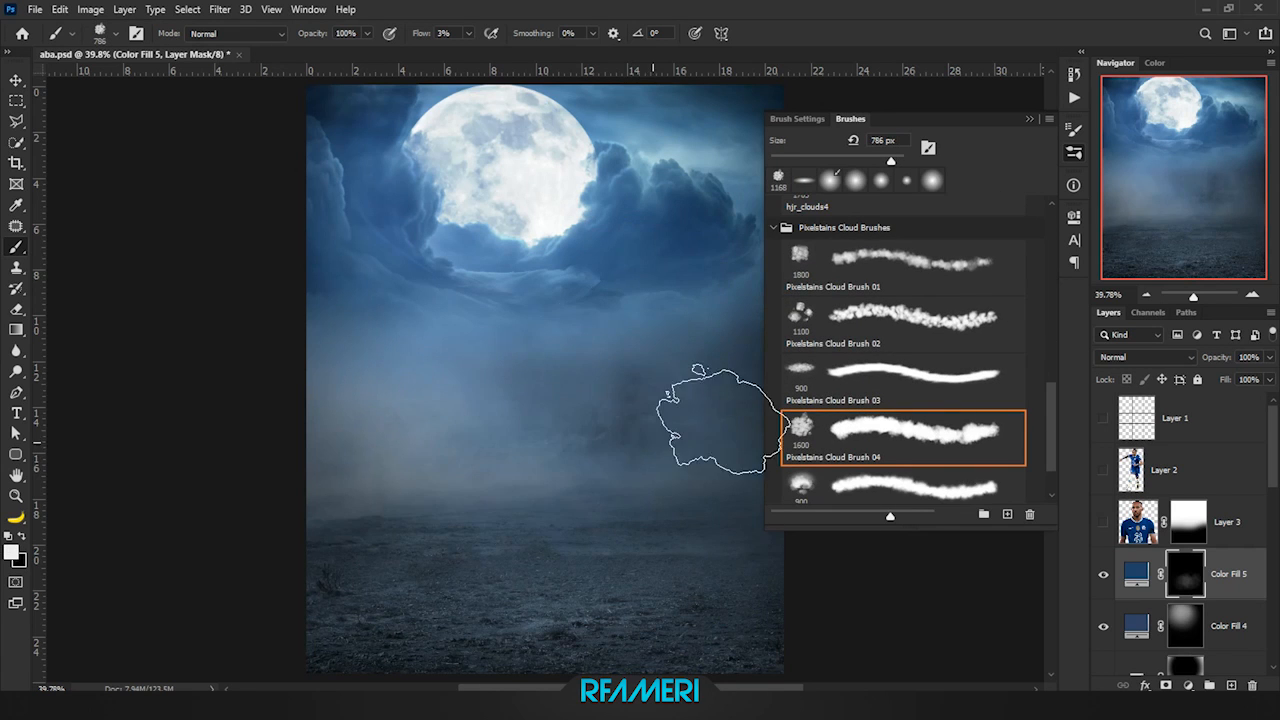
click(330, 380)
drag(731, 391, 652, 383)
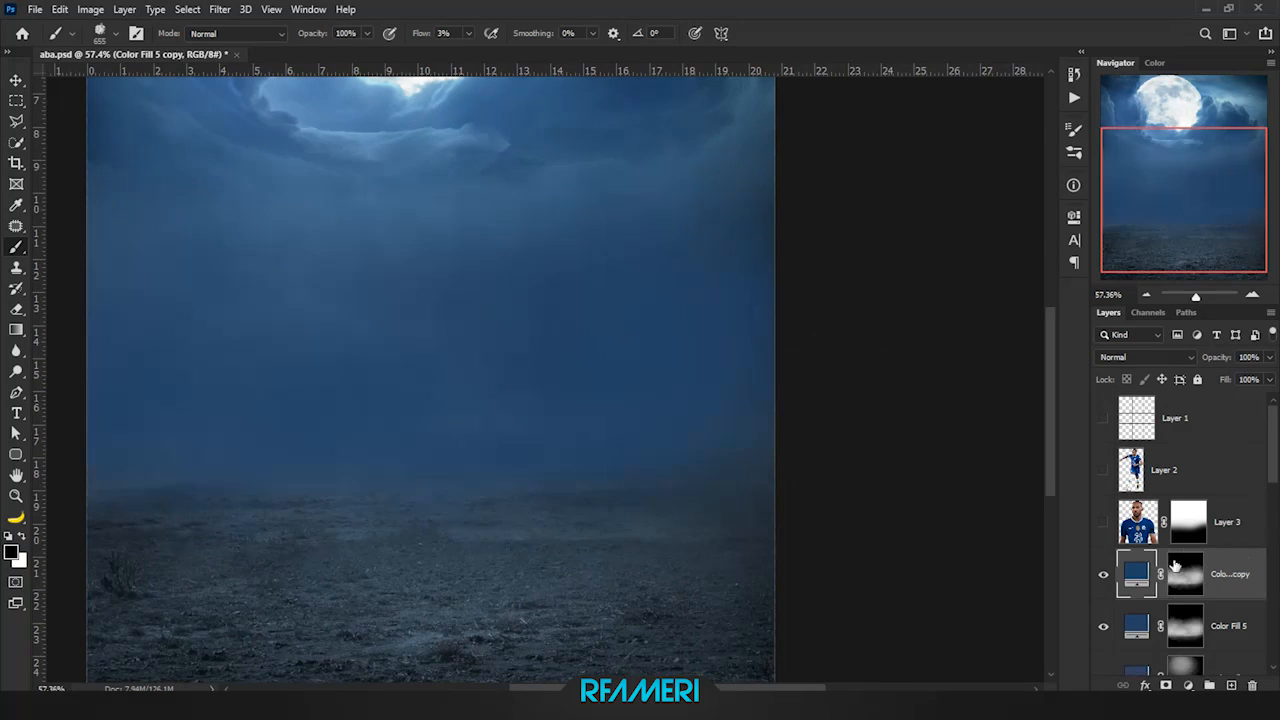
Set the duplicated blue fill to Screen, make its mask black, and paint cloud-brush haze over the middle of the scene
click(1147, 357)
click(1108, 429)
click(1185, 573)
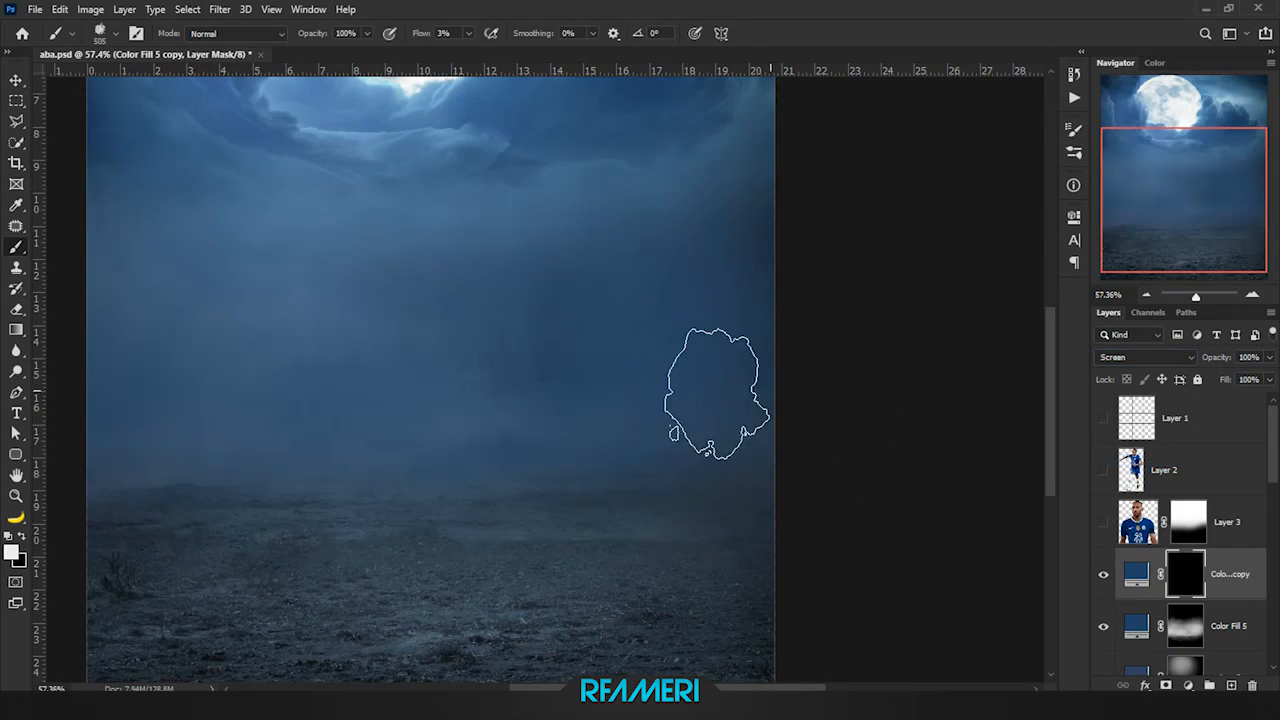
scroll(400, 368, down, 3)
scroll(612, 445, up, 1)
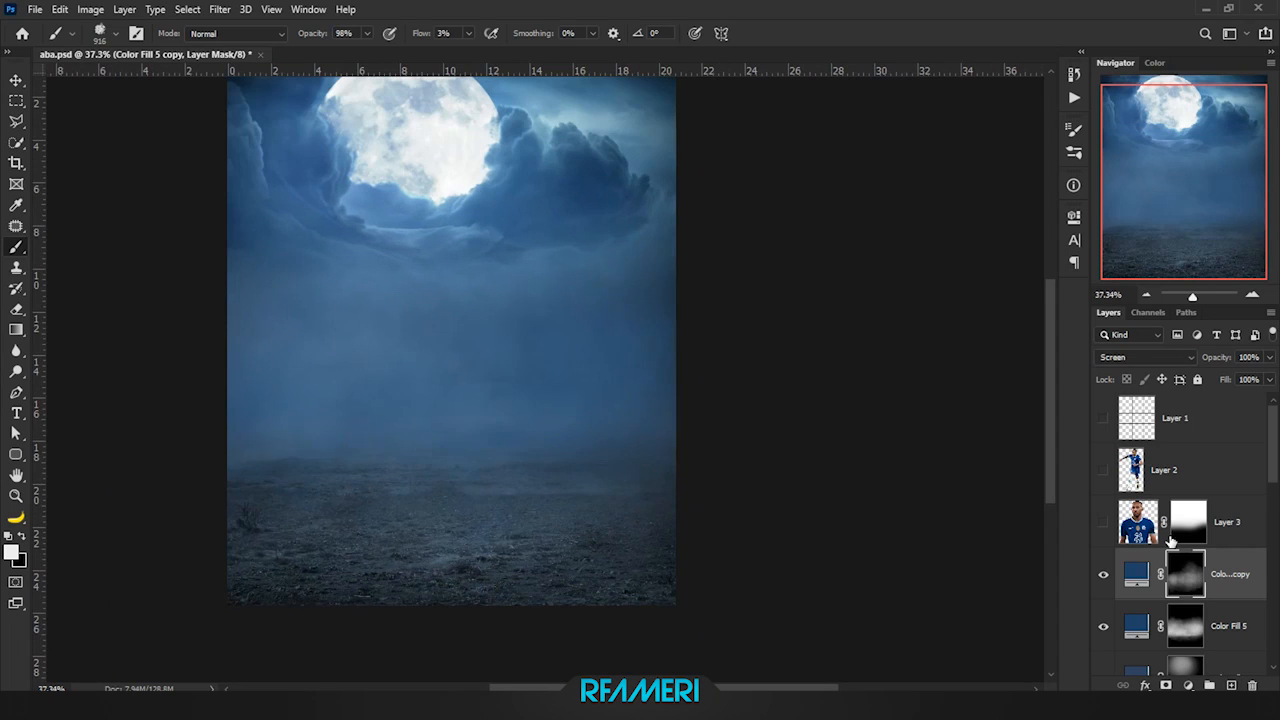
key(ctrl+0)
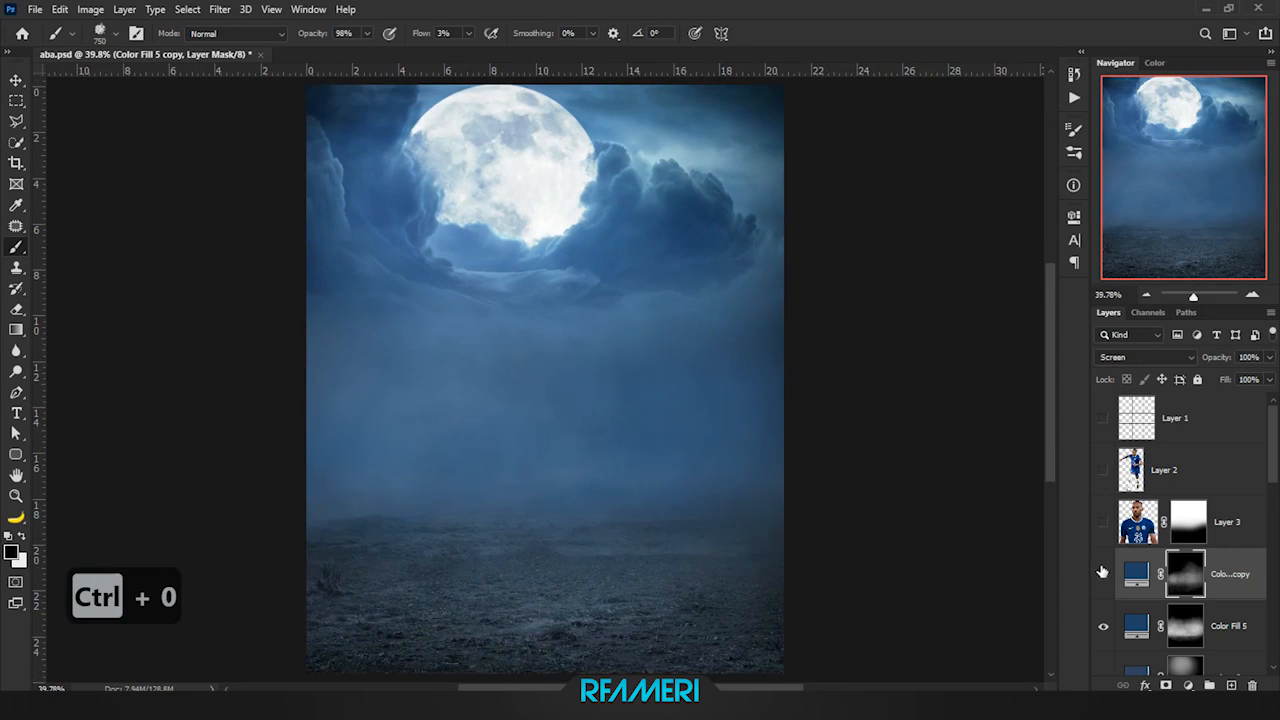
Show the full-body player and add a strongly darkening Exposure adjustment directly beneath that layer
click(1103, 469)
click(1170, 469)
click(1170, 521)
click(1188, 685)
click(1165, 523)
drag(939, 295, 915, 295)
Invert the Exposure 4 mask and paint a ground shadow beneath the ball with a flattened soft brush at 13% flow
right_click(692, 383)
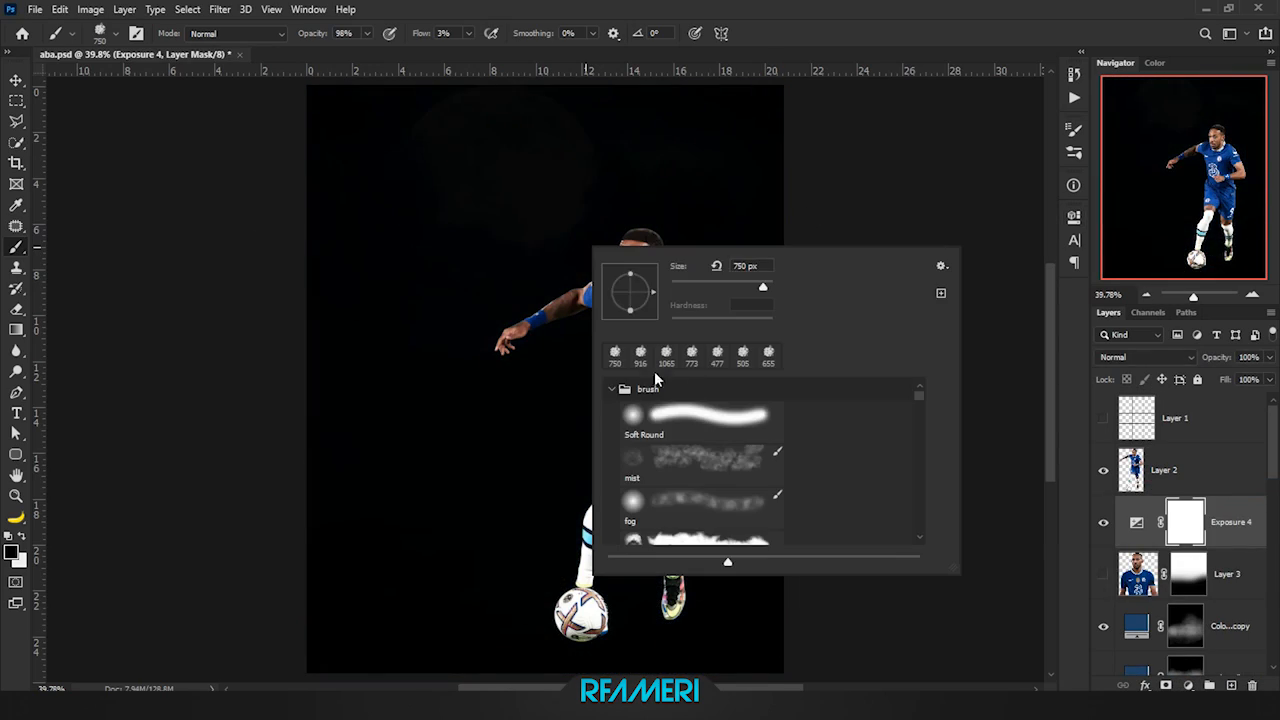
key(Return)
key(ctrl+i)
ctrl+click(585, 608)
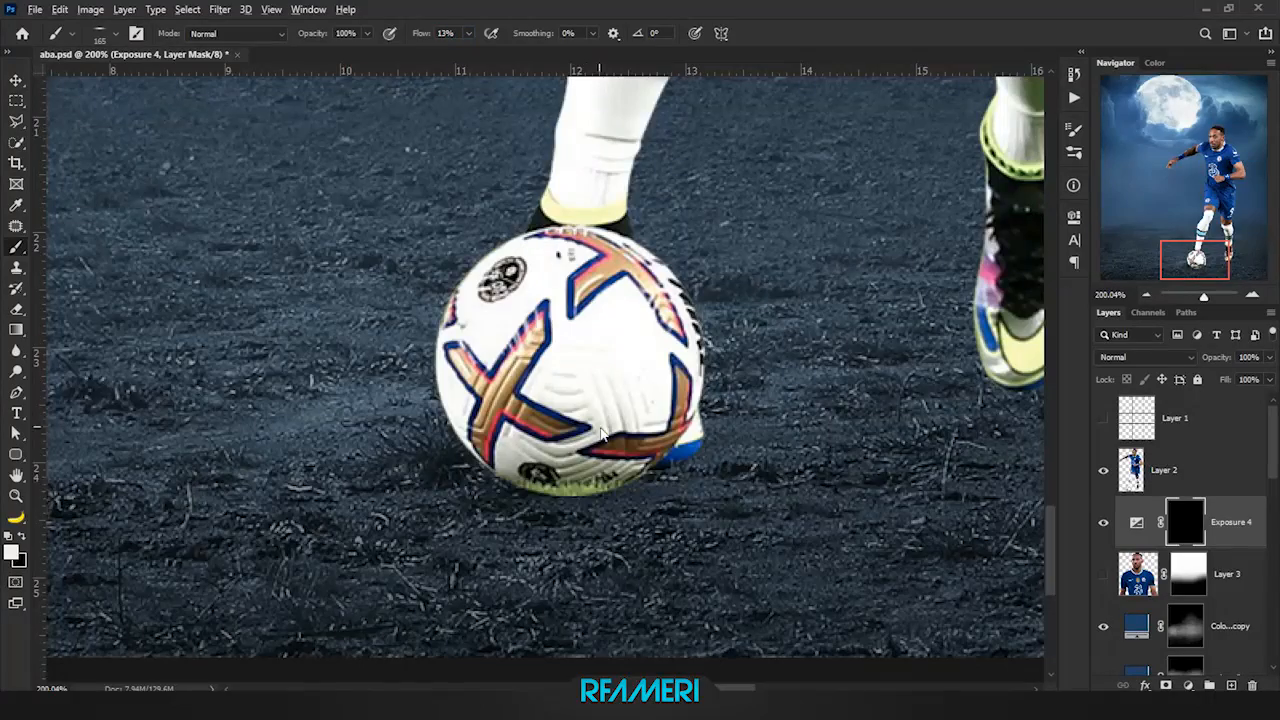
drag(565, 505, 255, 527)
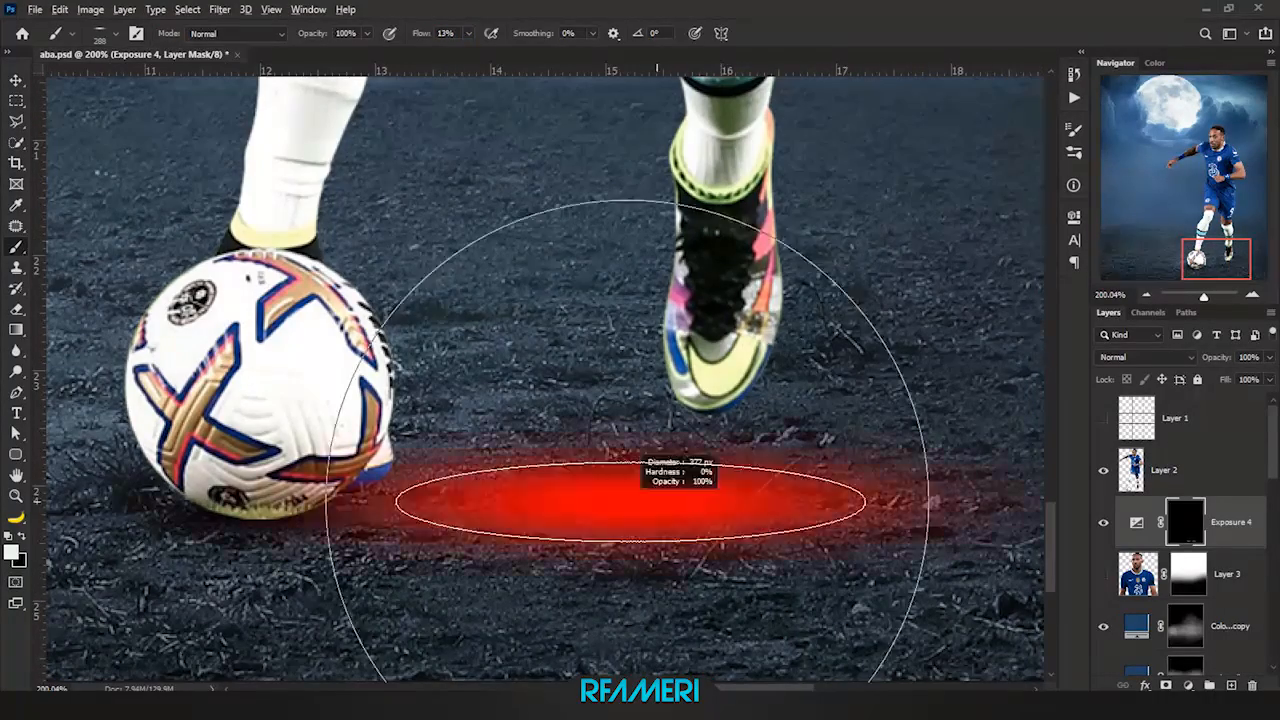
Extend and soften the ground shadow beneath the ball and the raised boot on the Exposure 4 mask
scroll(697, 502, down, 5)
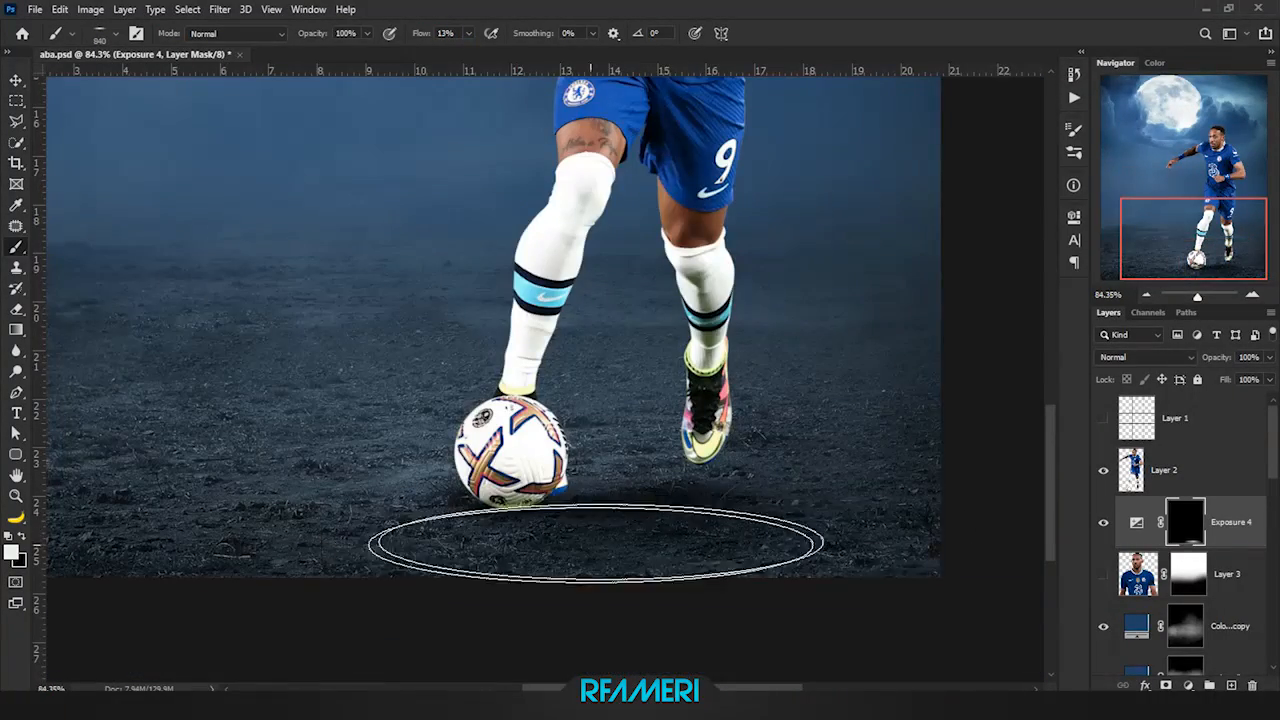
scroll(516, 549, down, 3)
scroll(806, 509, up, 2)
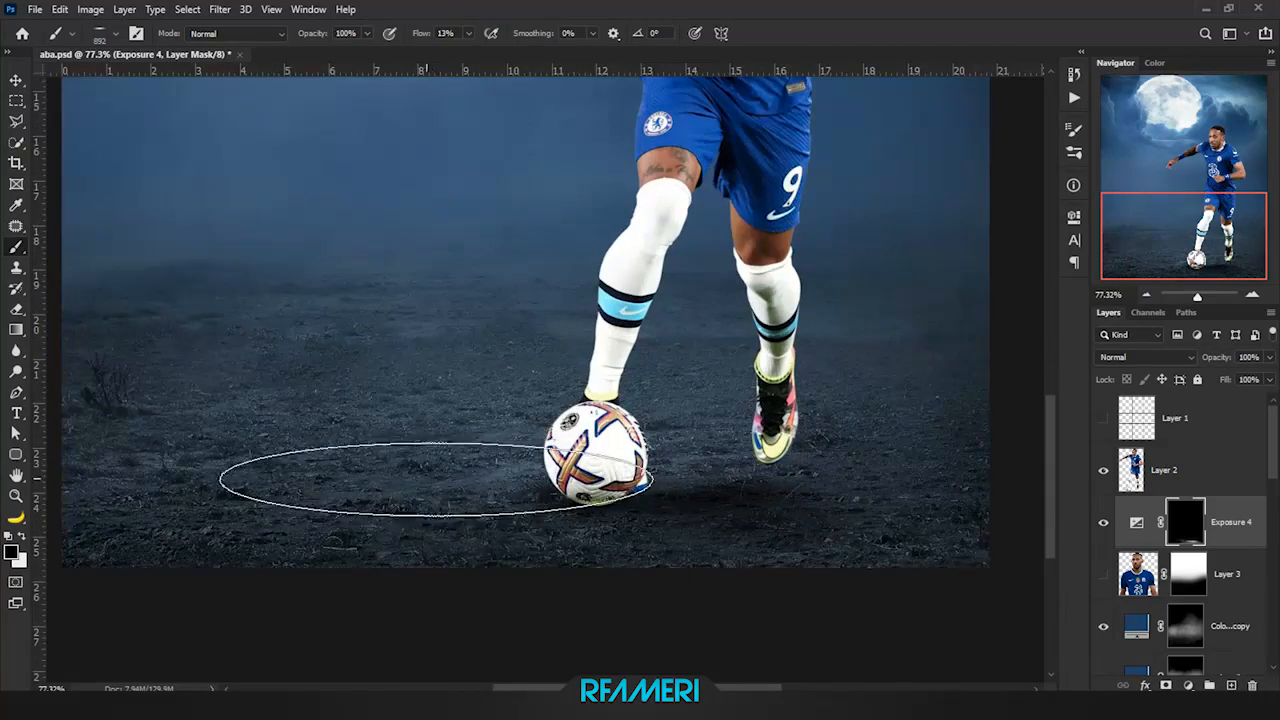
scroll(691, 541, up, 4)
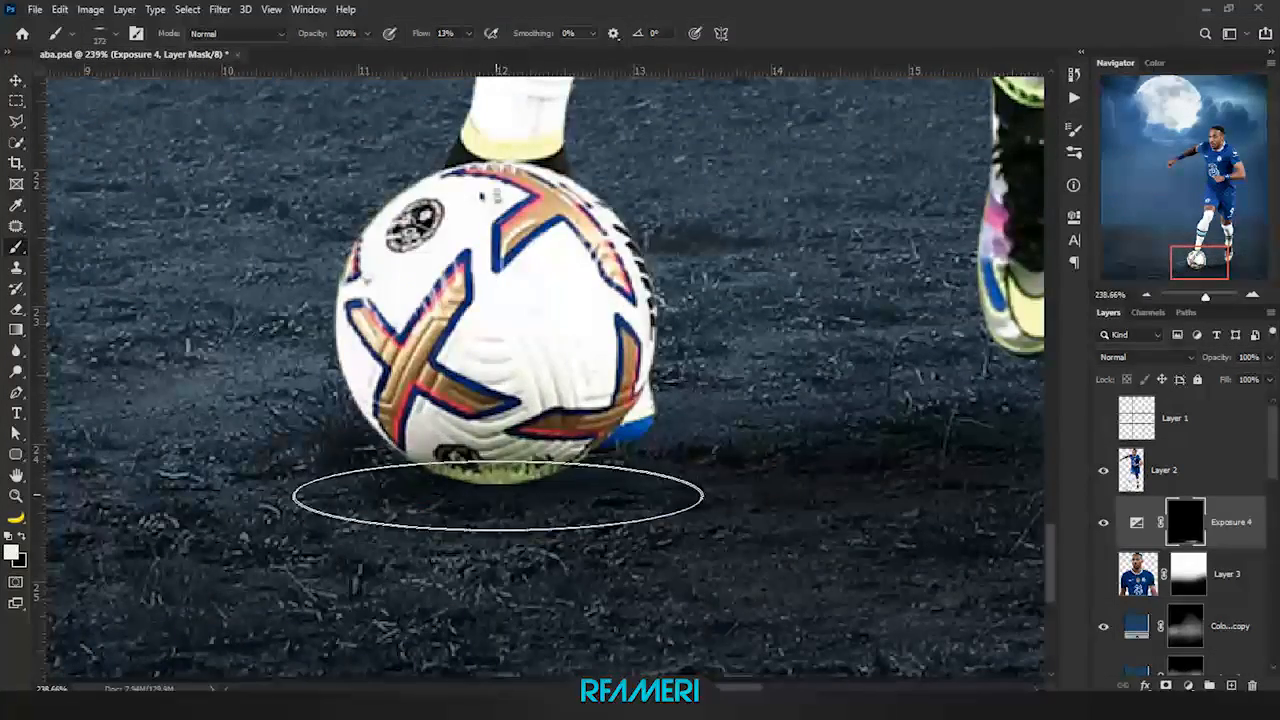
scroll(503, 535, down, 1)
scroll(503, 535, down, 4)
scroll(471, 606, up, 2)
scroll(529, 557, down, 1)
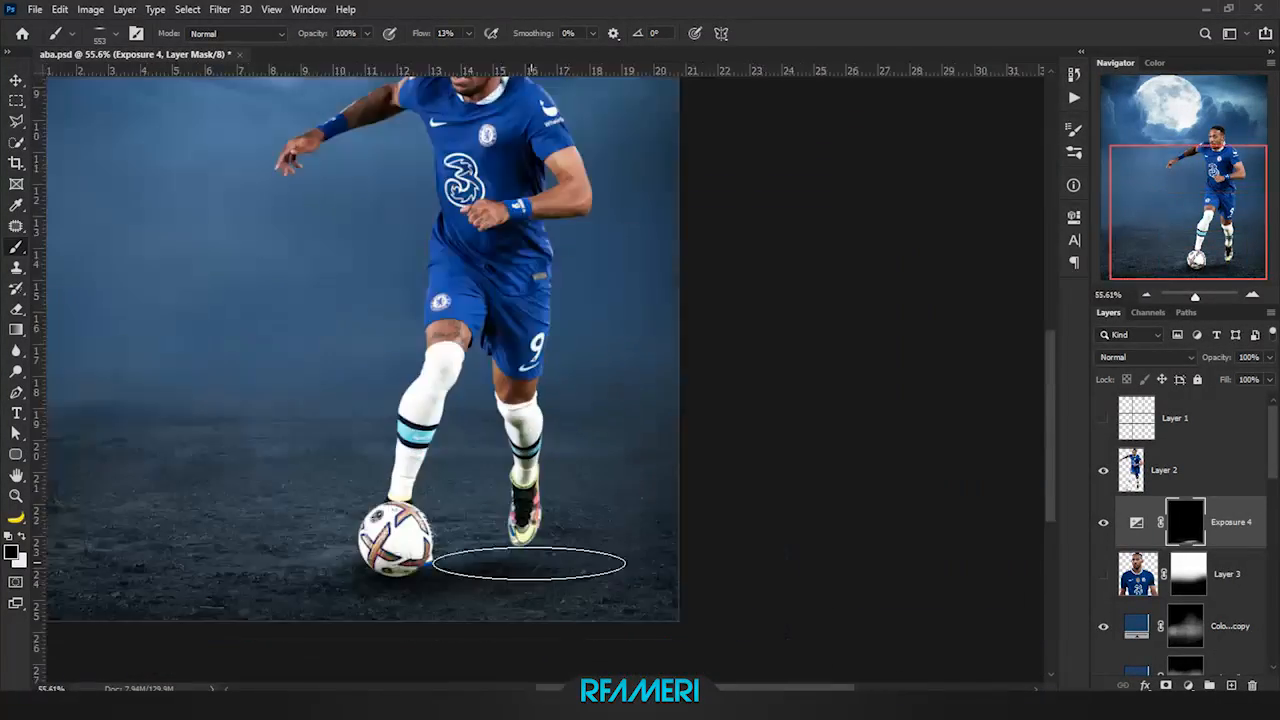
scroll(529, 557, up, 1)
Duplicate Exposure 4 above the full-body player, clip it to that layer, and replace its mask with a black one
drag(1245, 510, 1223, 491)
alt+click(1223, 495)
right_click(1208, 474)
click(1197, 512)
right_click(571, 371)
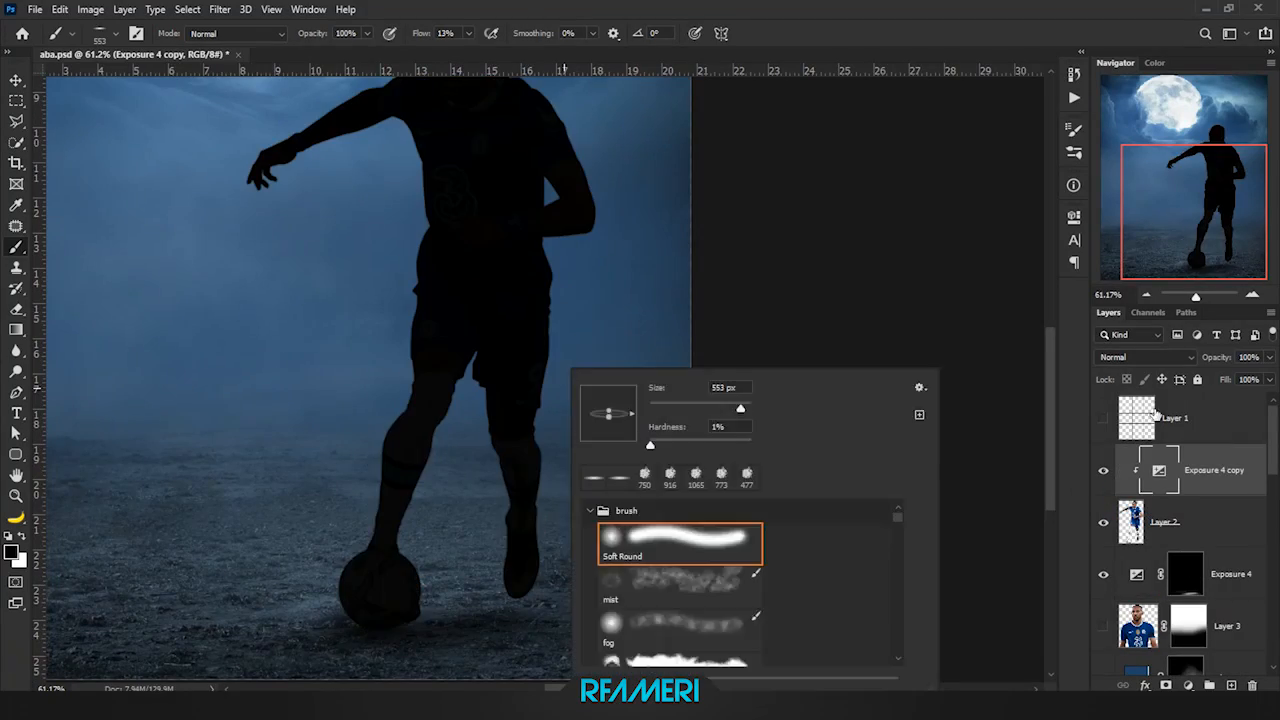
click(1166, 685)
key(ctrl+i)
Shade the underside and shadowed side of the ball on the clipped Exposure mask with a soft round brush at 13% flow
drag(400, 437, 442, 414)
key(ctrl+space)
drag(471, 463, 600, 465)
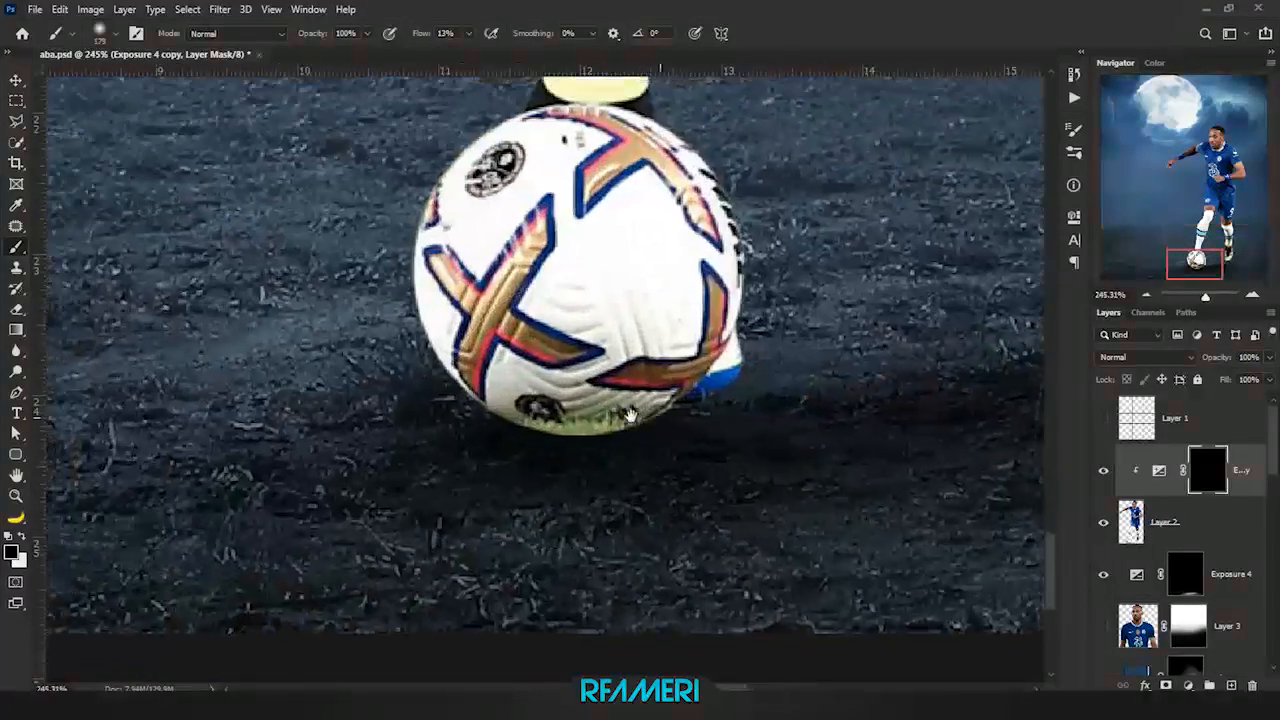
scroll(459, 434, right, 2)
scroll(500, 480, up, 3)
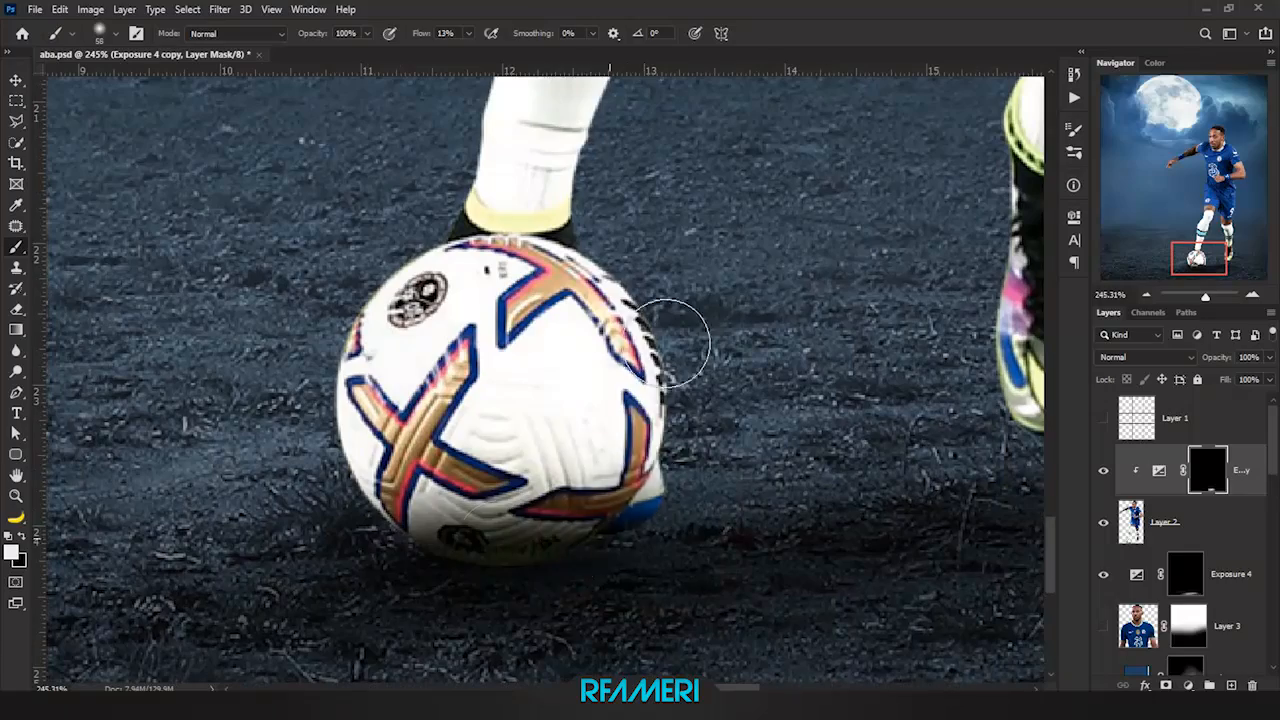
drag(390, 470, 265, 478)
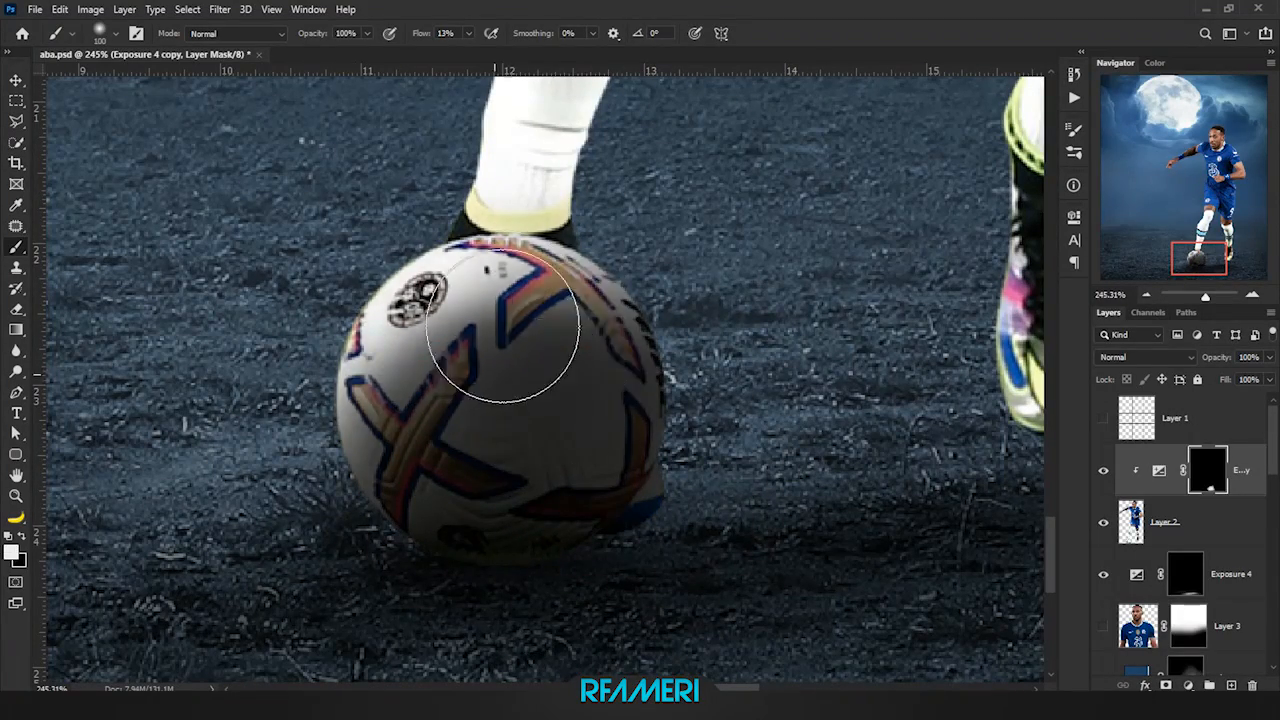
scroll(500, 400, down, 3)
scroll(573, 398, down, 3)
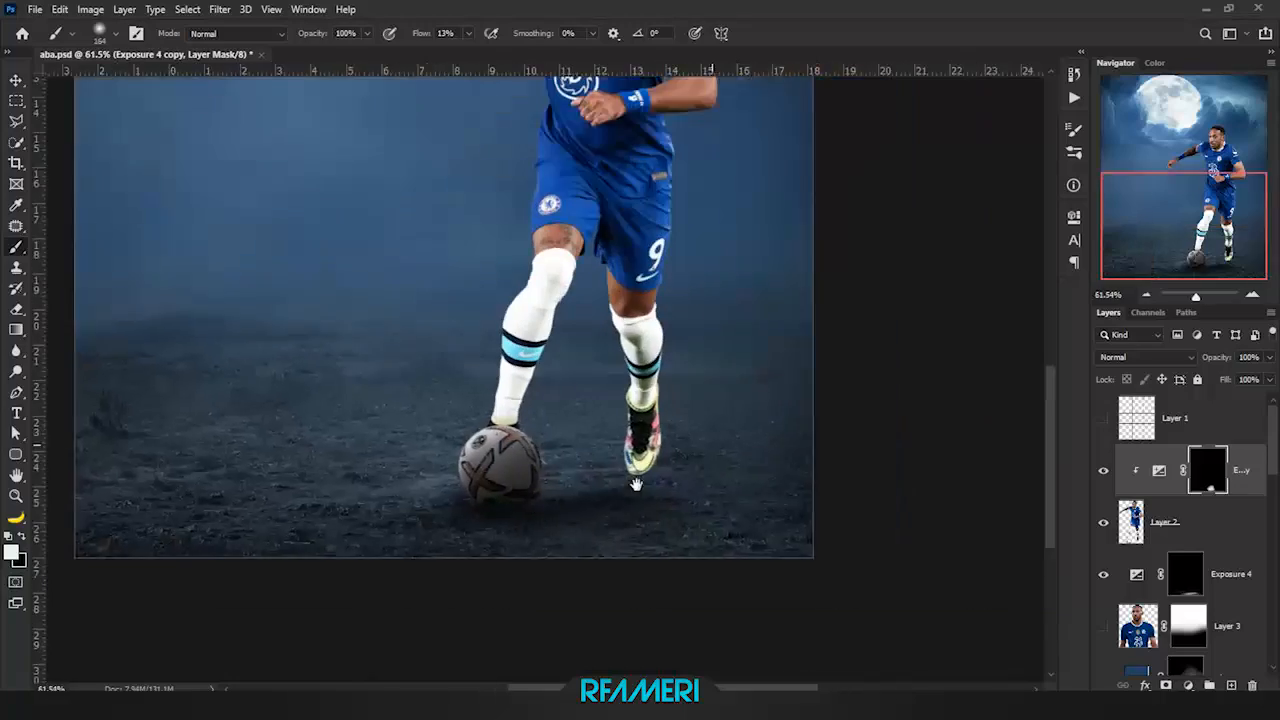
Paint shading over the raised leg's sock and boot on the clipped Exposure mask with a small soft brush
right_click(680, 375)
key(Escape)
scroll(543, 514, up, 3)
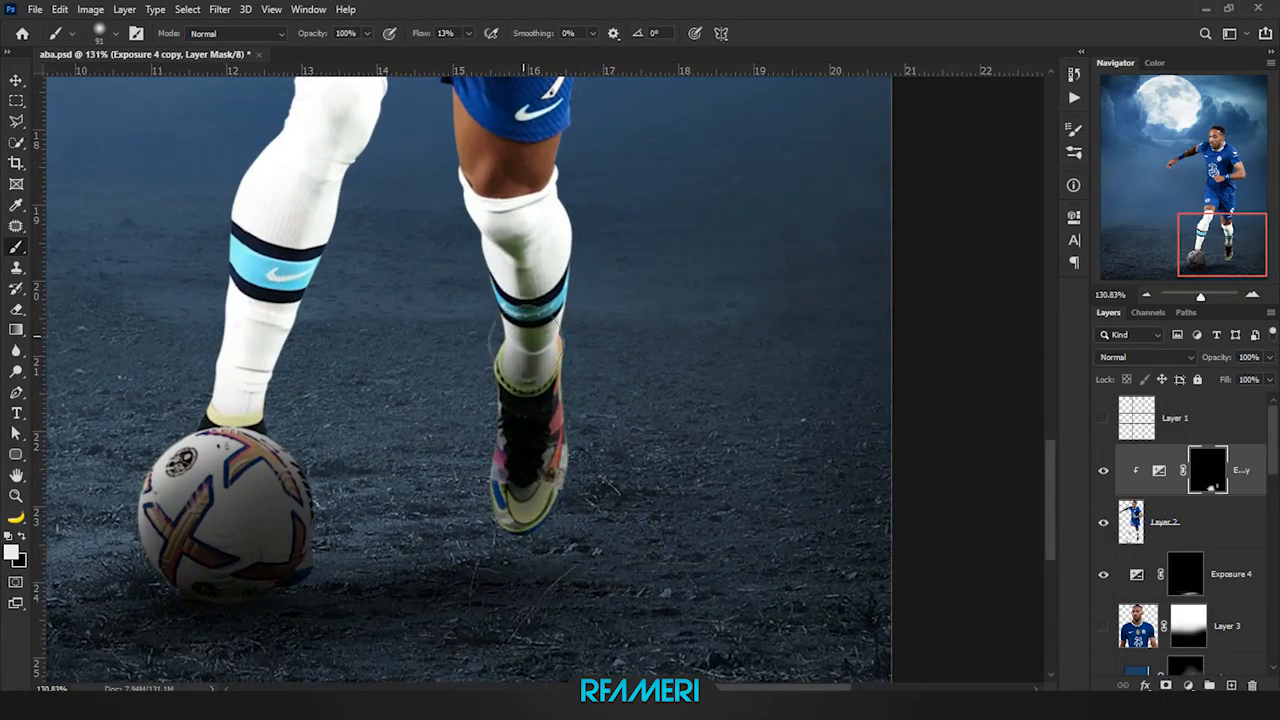
scroll(493, 337, up, 2)
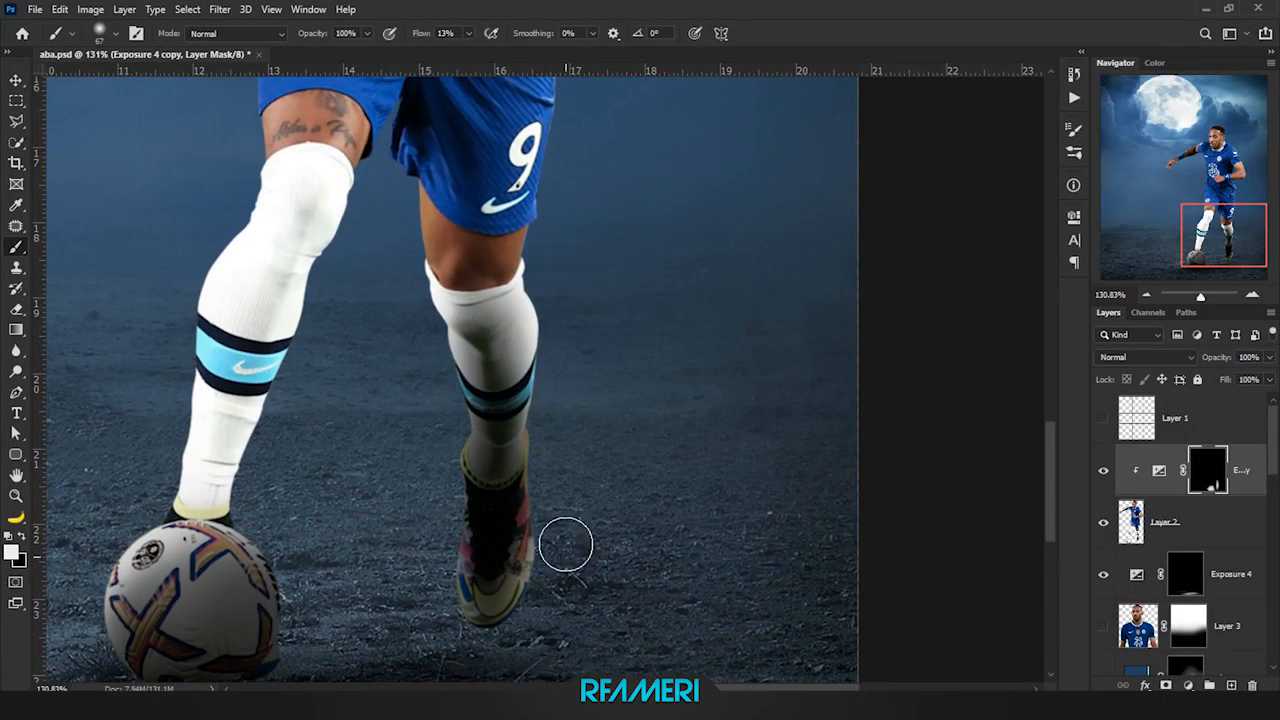
scroll(500, 528, up, 2)
scroll(586, 377, up, 3)
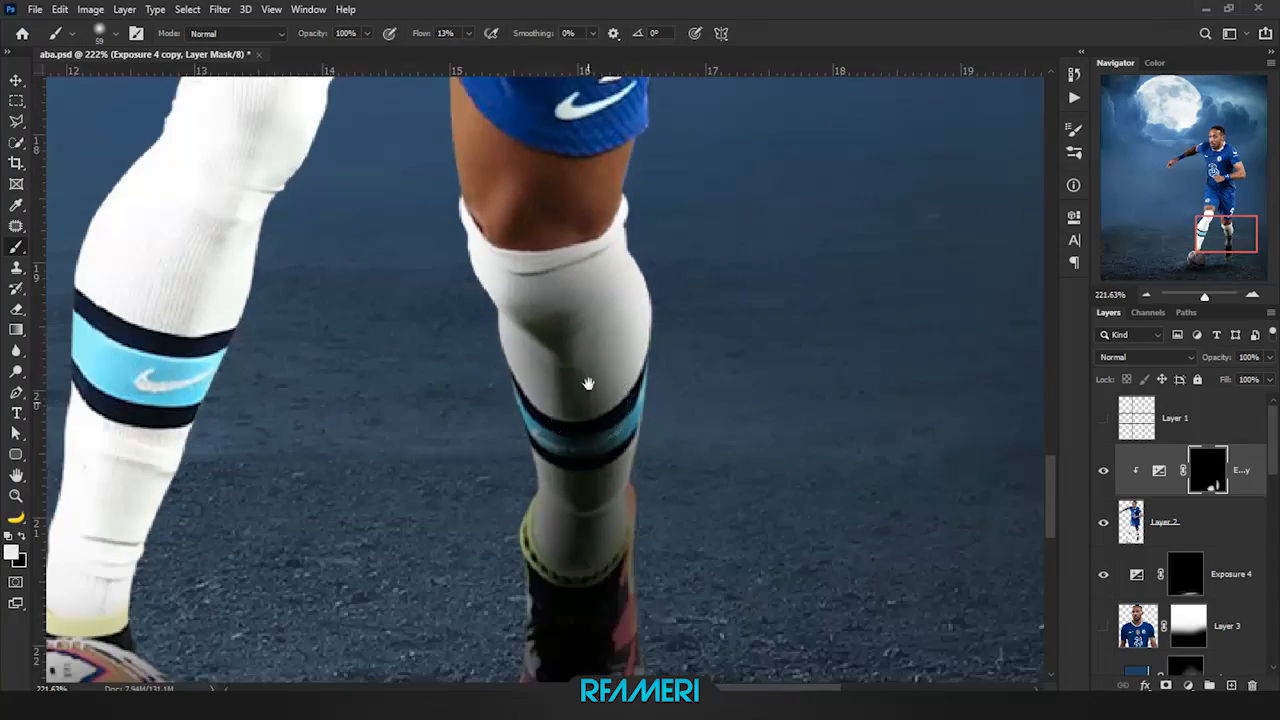
scroll(626, 560, up, 2)
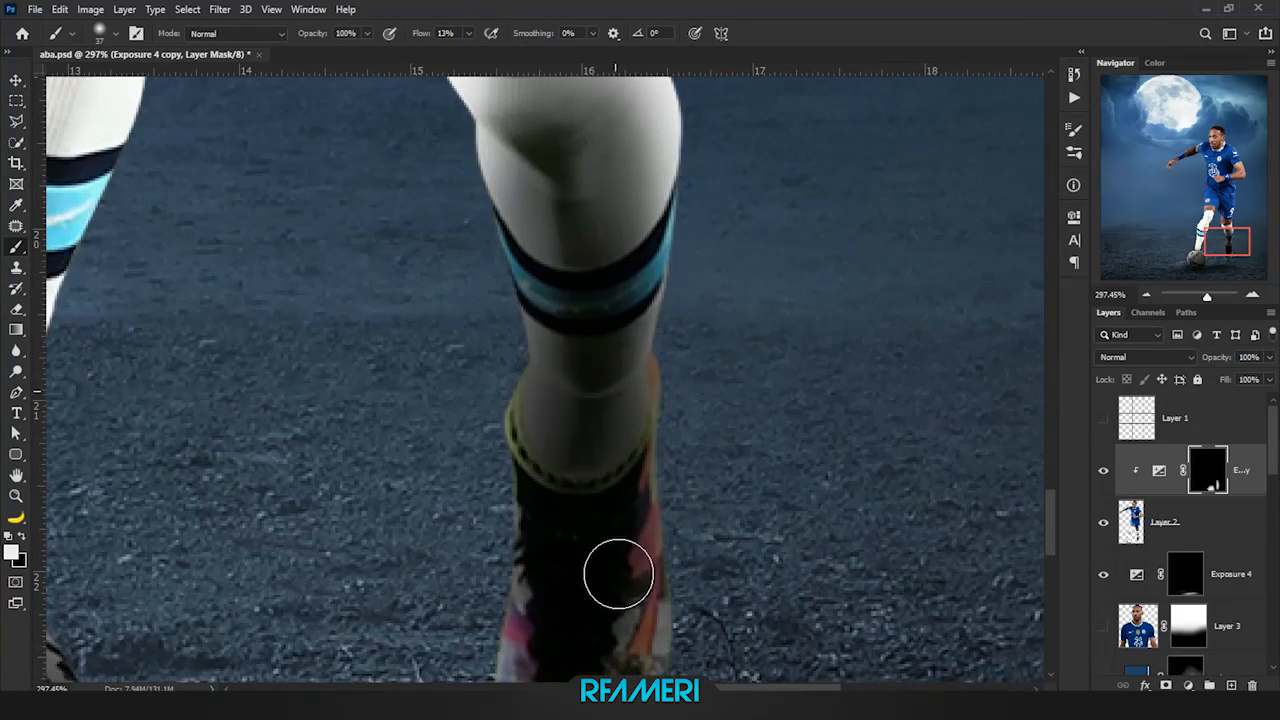
scroll(501, 423, down, 5)
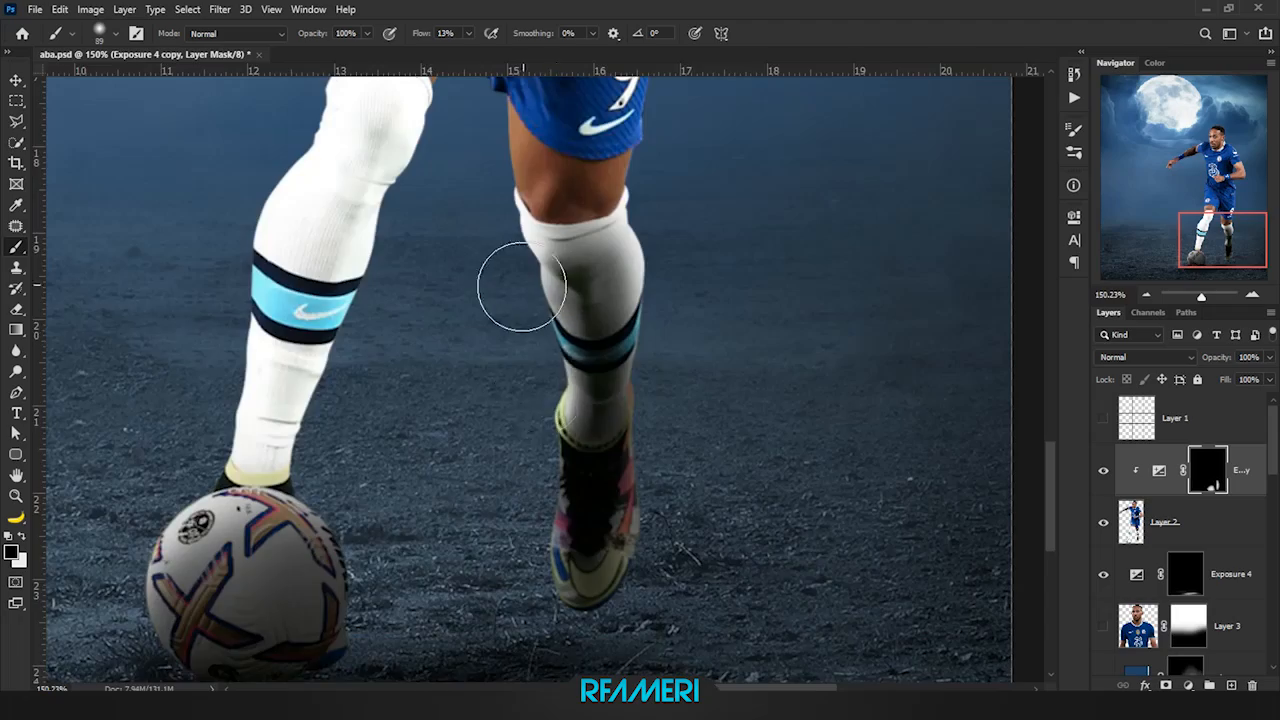
Shade the sock of the leg behind the ball from the knee down to the ankle
scroll(563, 437, up, 4)
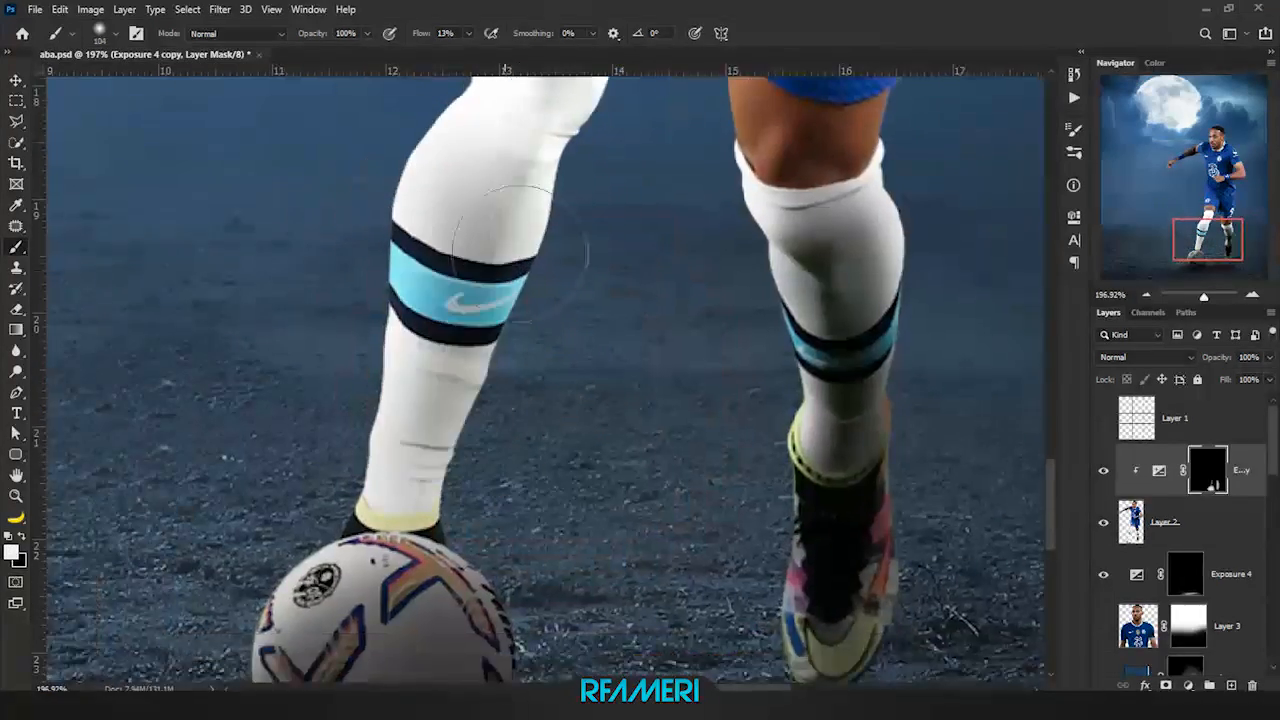
scroll(442, 560, up, 3)
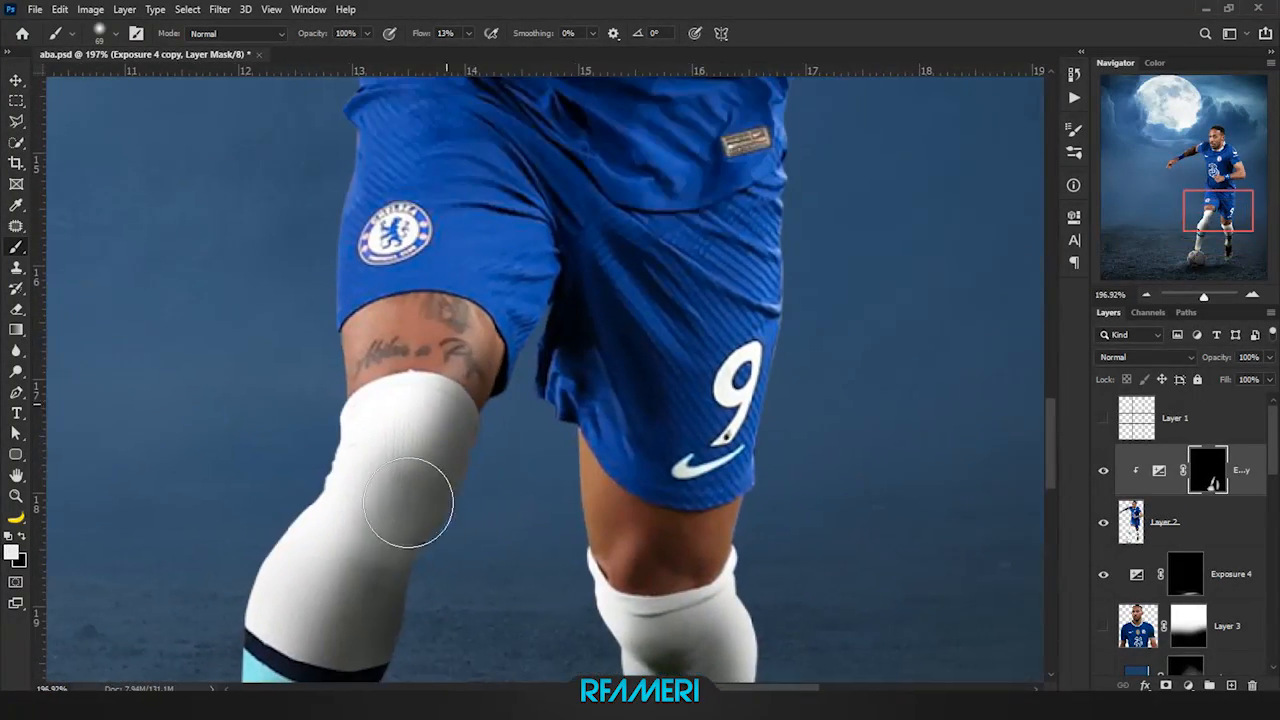
scroll(458, 488, down, 1)
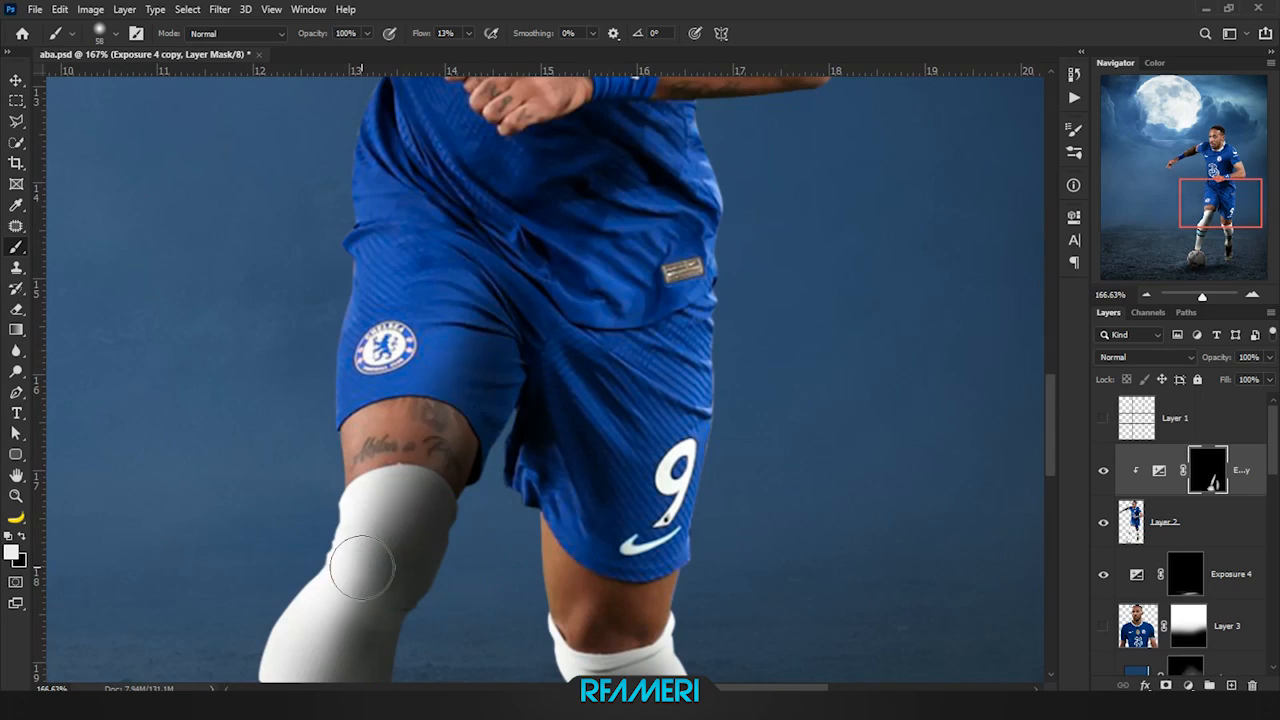
scroll(371, 591, down, 5)
scroll(371, 591, left, 2)
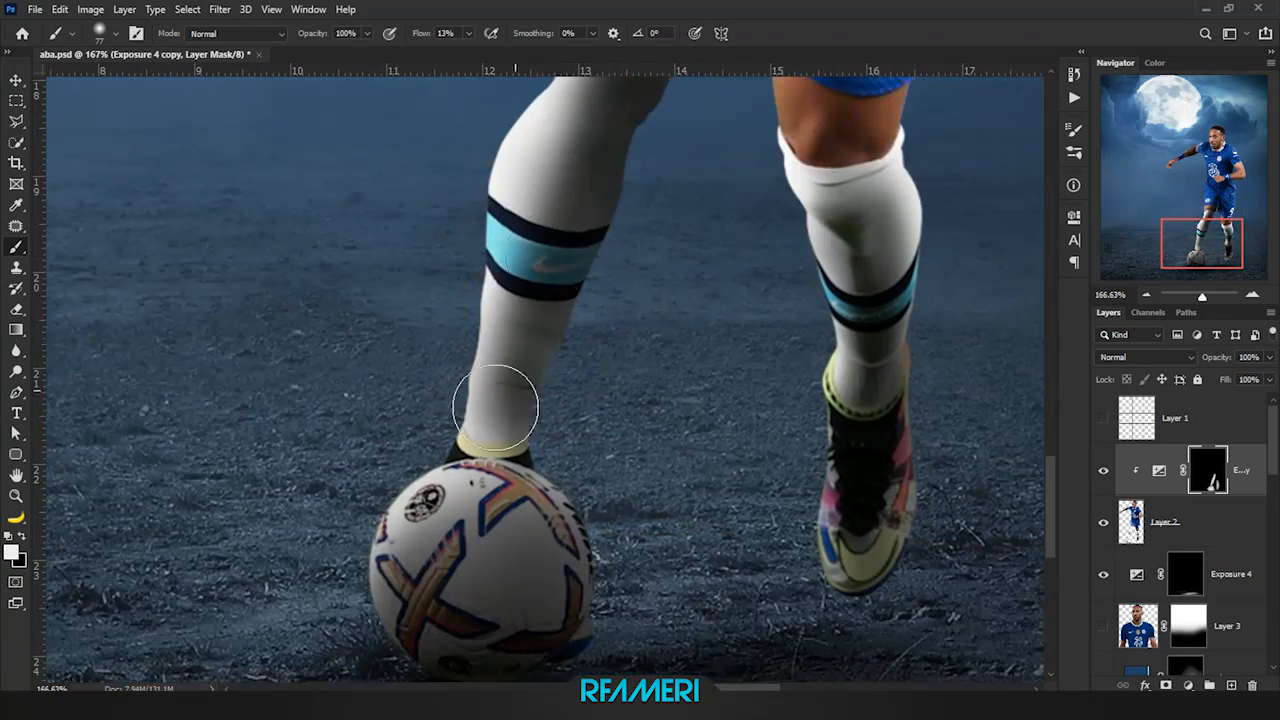
scroll(522, 409, down, 2)
scroll(571, 334, up, 1)
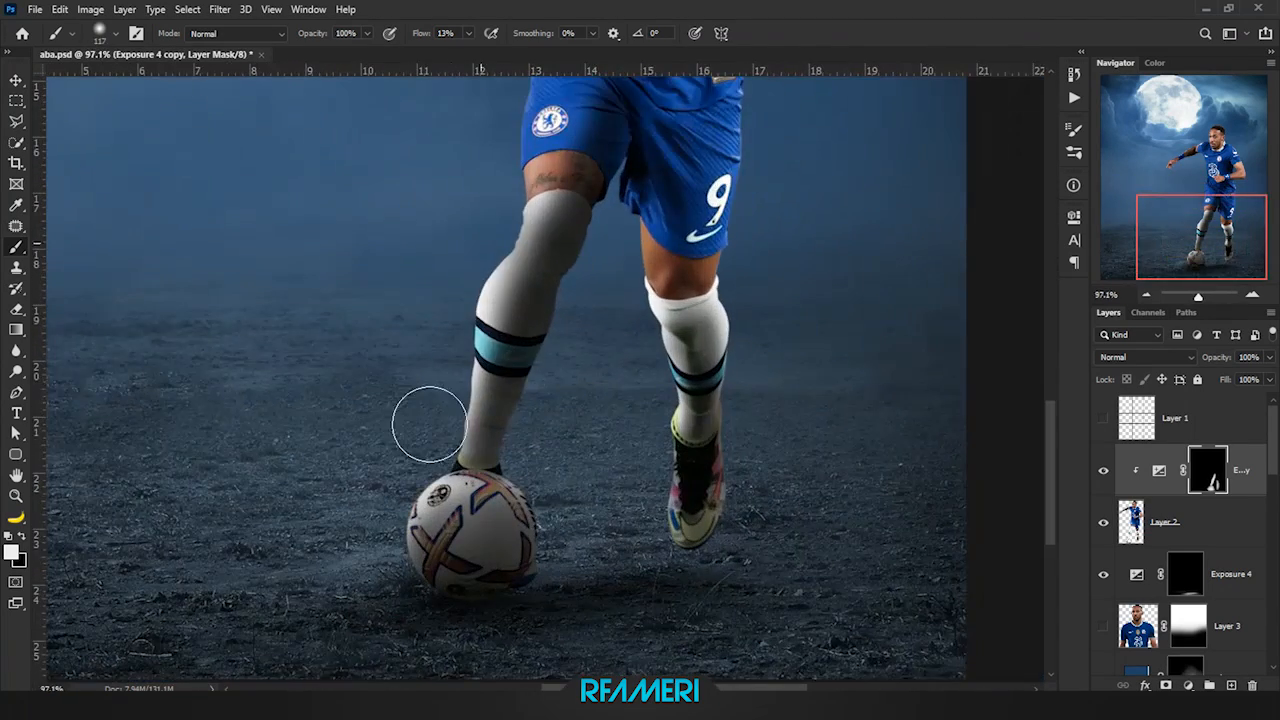
Darken the tattooed thigh, the adjoining side of the shorts and the raised leg on the clipped Exposure mask
scroll(466, 277, down, 2)
scroll(392, 273, up, 3)
scroll(375, 400, up, 3)
scroll(358, 537, right, 1)
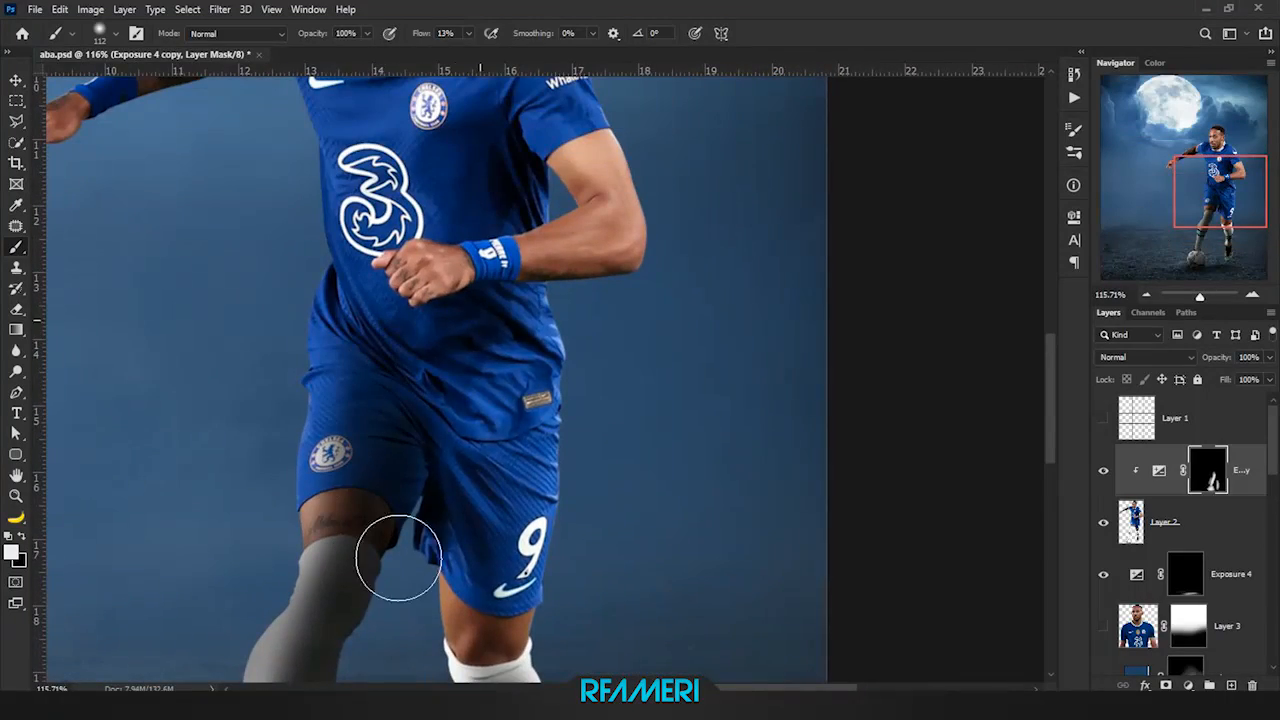
scroll(558, 414, down, 2)
scroll(520, 451, down, 4)
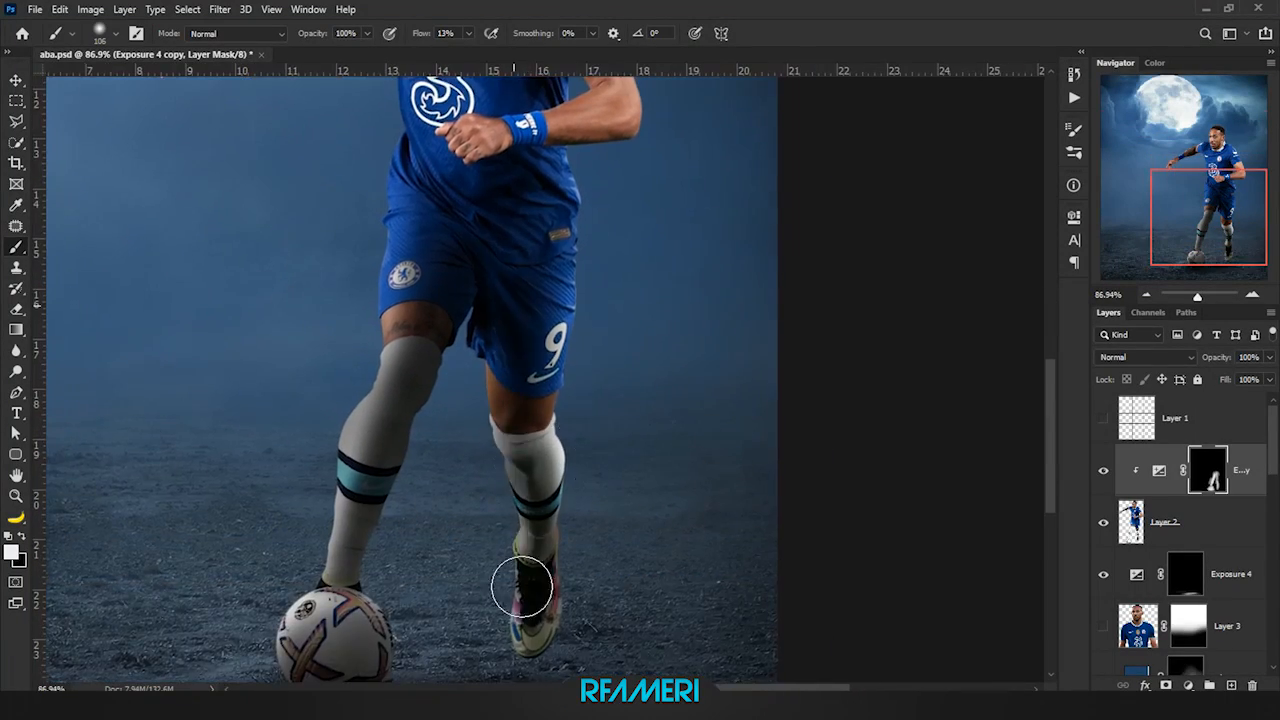
scroll(514, 563, down, 2)
Undo the latest shading strokes on the clipped Exposure mask while checking the whole poster
key(ctrl+0)
key(ctrl+z)
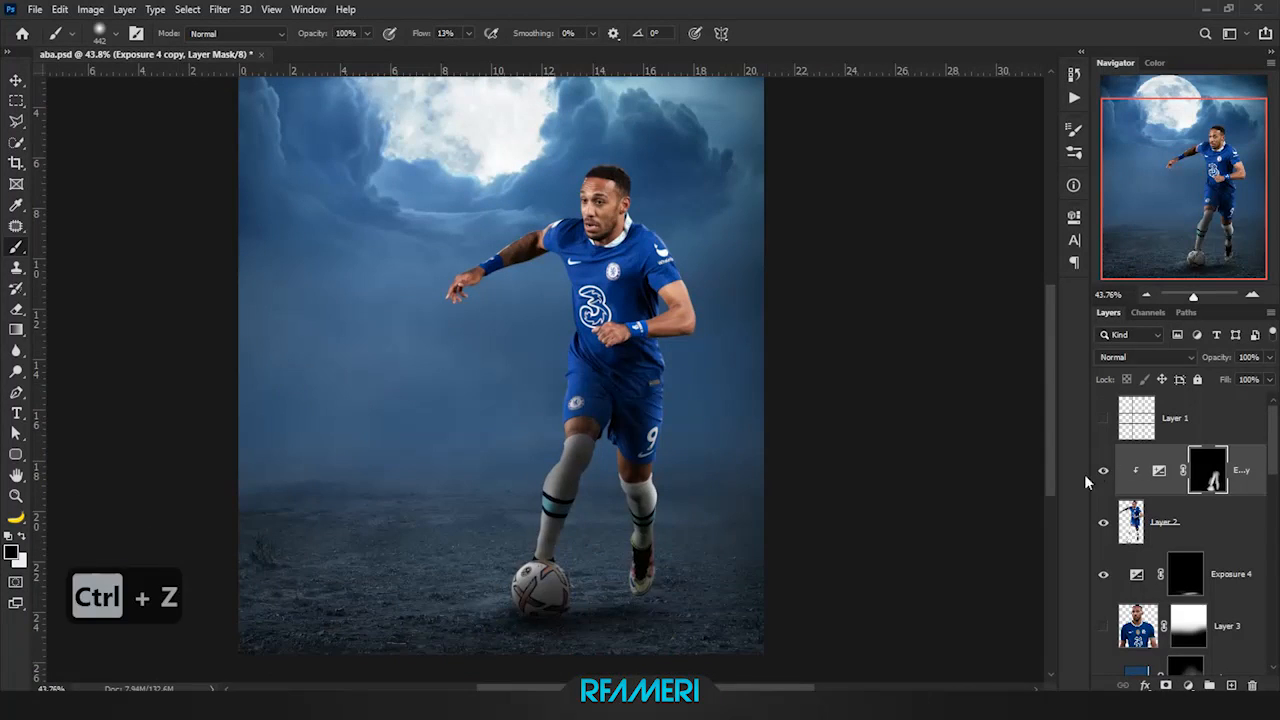
key(ctrl+0)
key(ctrl+z)
key(ctrl+z)
Shade the shirt beneath the bent forearm and try shading strokes on the bent arm
drag(714, 383, 797, 364)
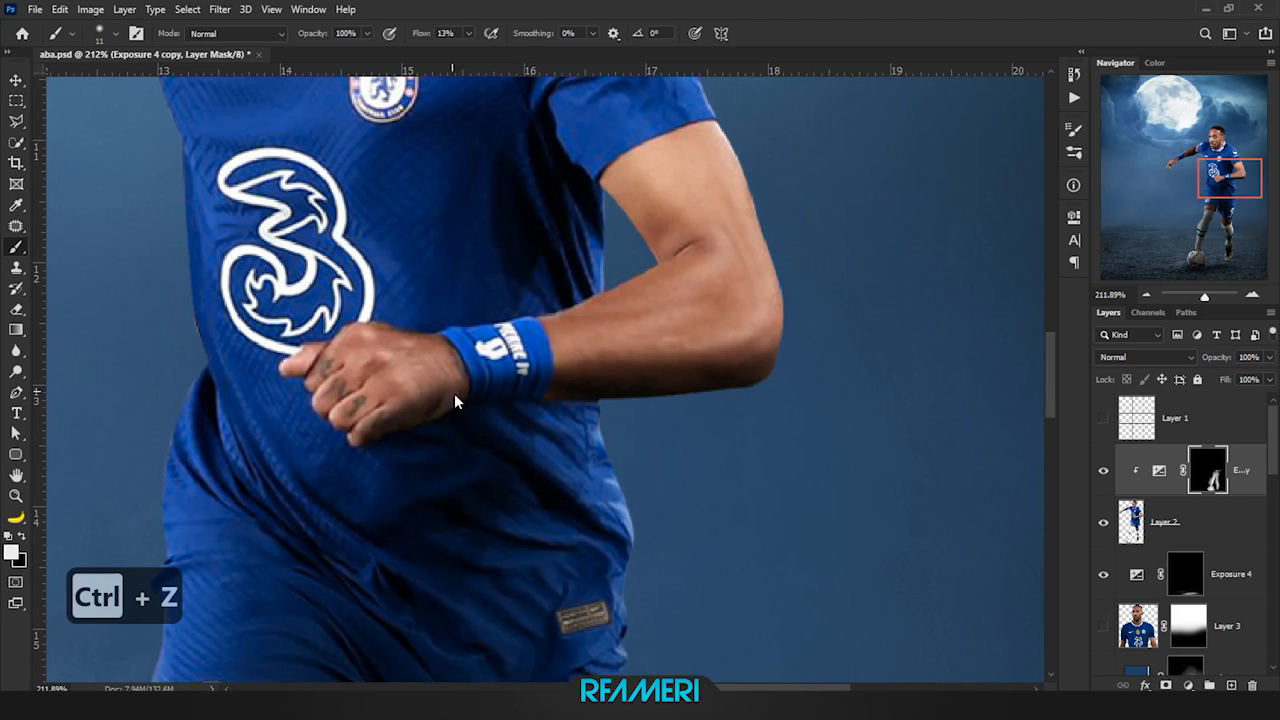
scroll(437, 381, down, 3)
scroll(554, 466, up, 2)
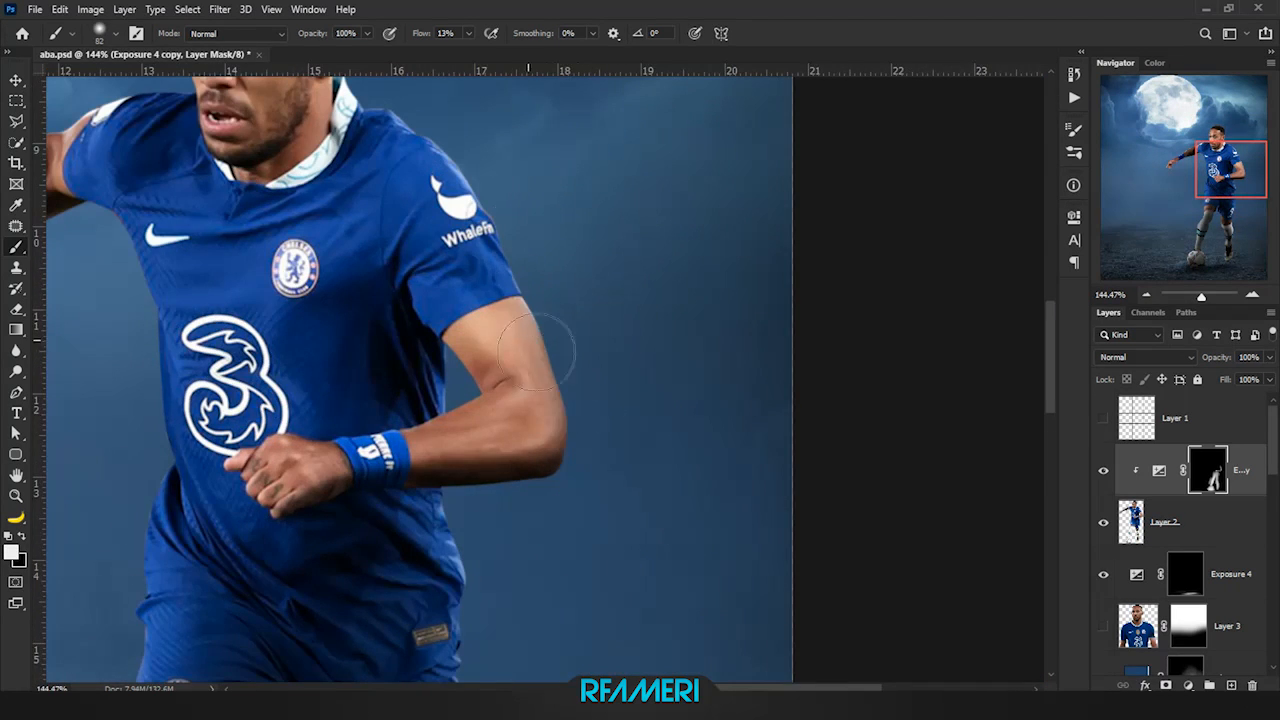
scroll(537, 351, up, 3)
key(ctrl+z)
key(ctrl+z)
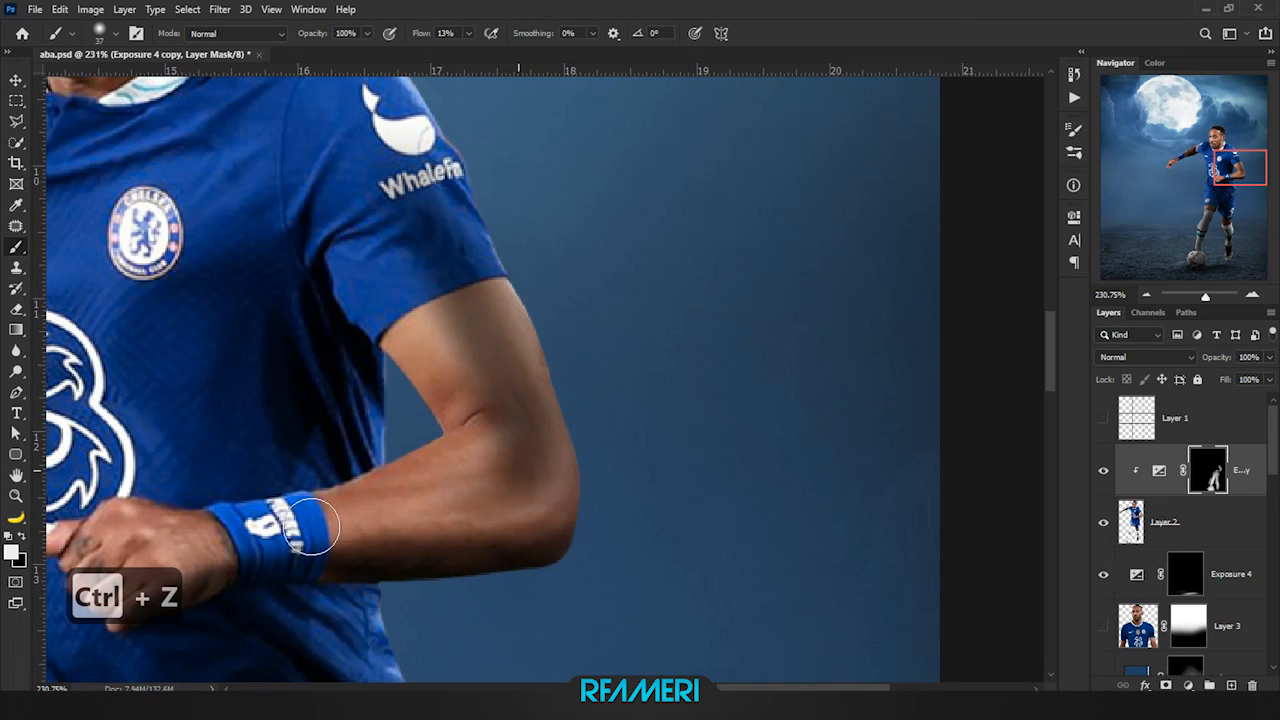
Shade the outer side of the bent arm with an enlarged soft brush and soften it using black on the mask
key(bracketright)
key(bracketright)
key(bracketright)
scroll(408, 320, down, 3)
scroll(434, 324, up, 3)
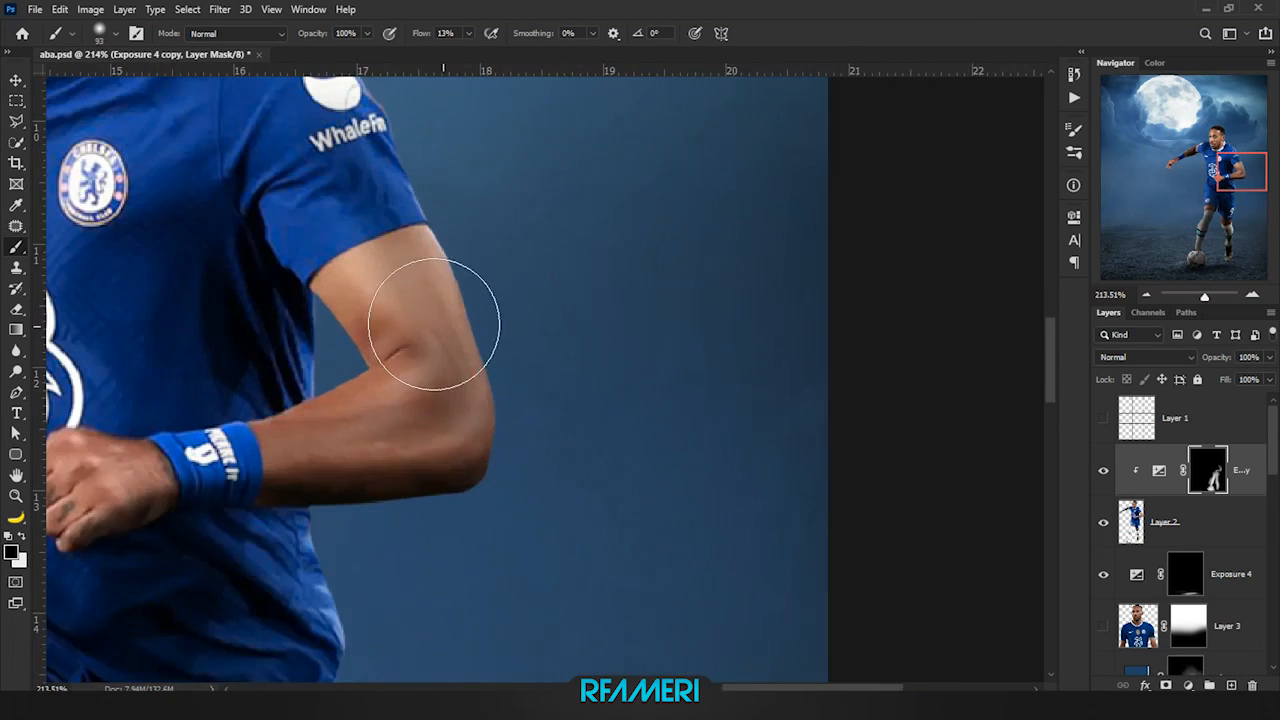
drag(434, 324, 509, 424)
alt+right_click(490, 377)
scroll(409, 283, down, 2)
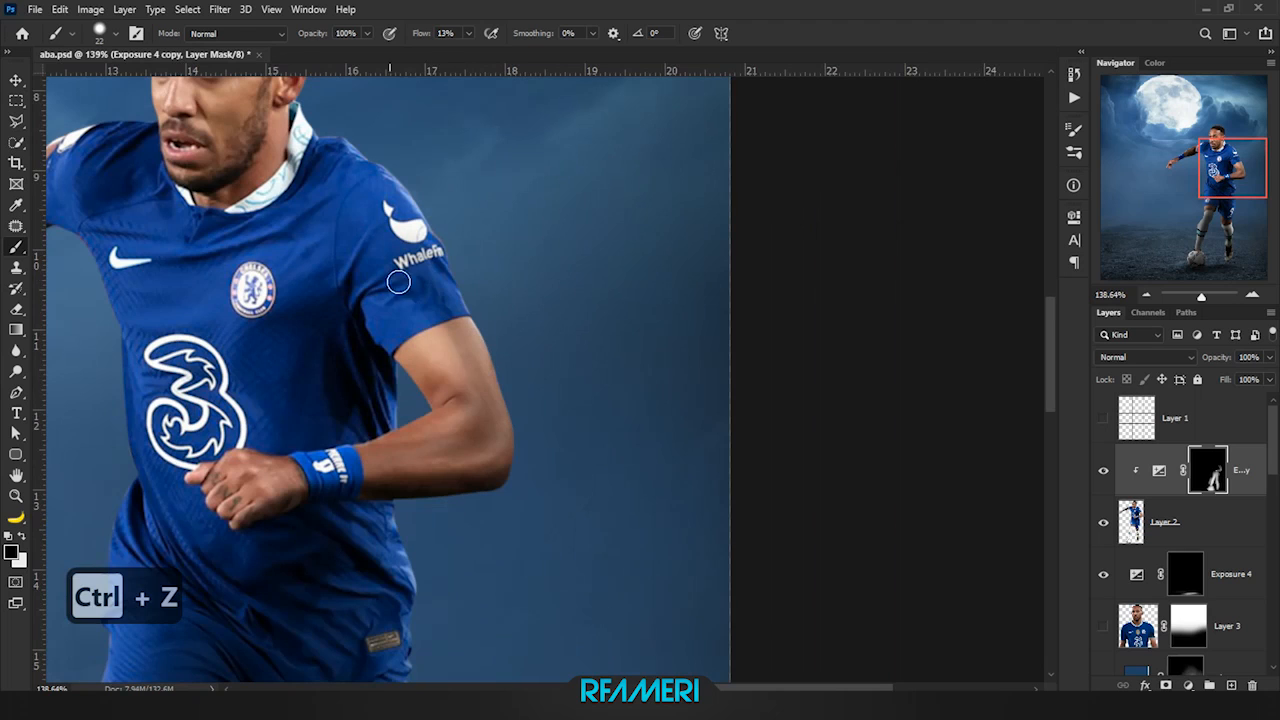
Shade the underside of the outstretched arm and the adjacent side of the shirt on the clipped Exposure mask
scroll(479, 375, up, 1)
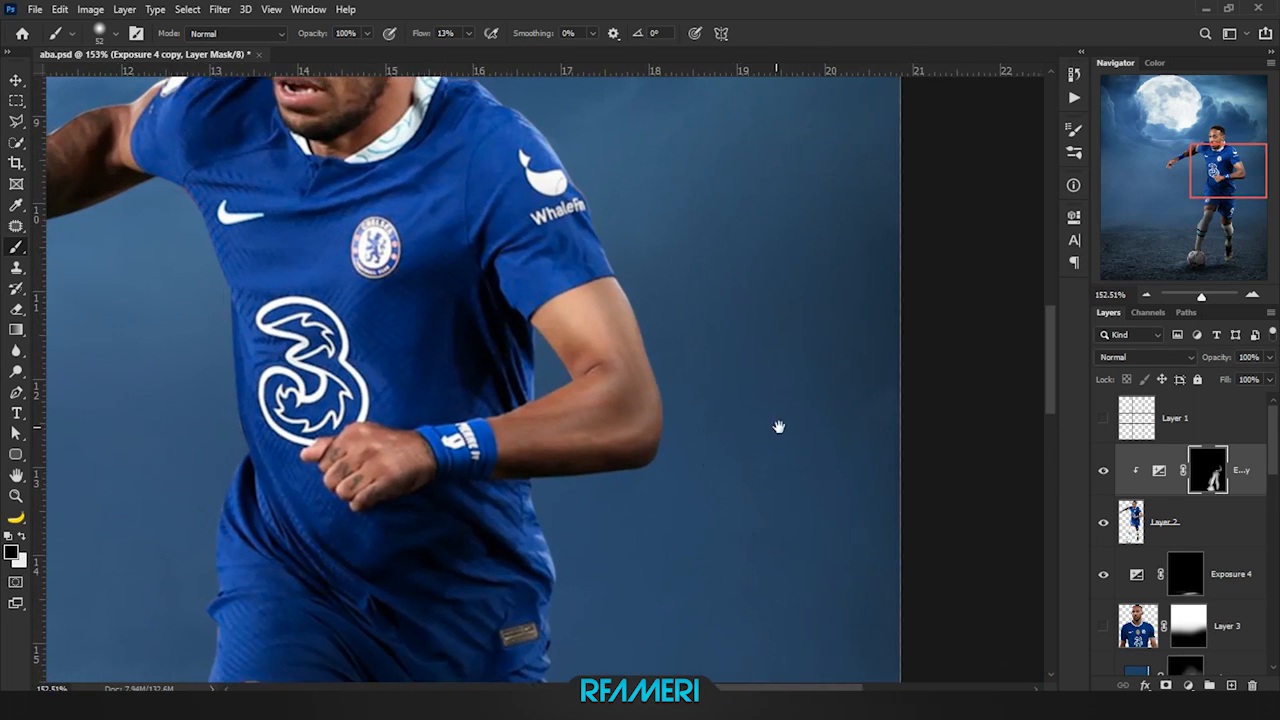
scroll(777, 426, up, 4)
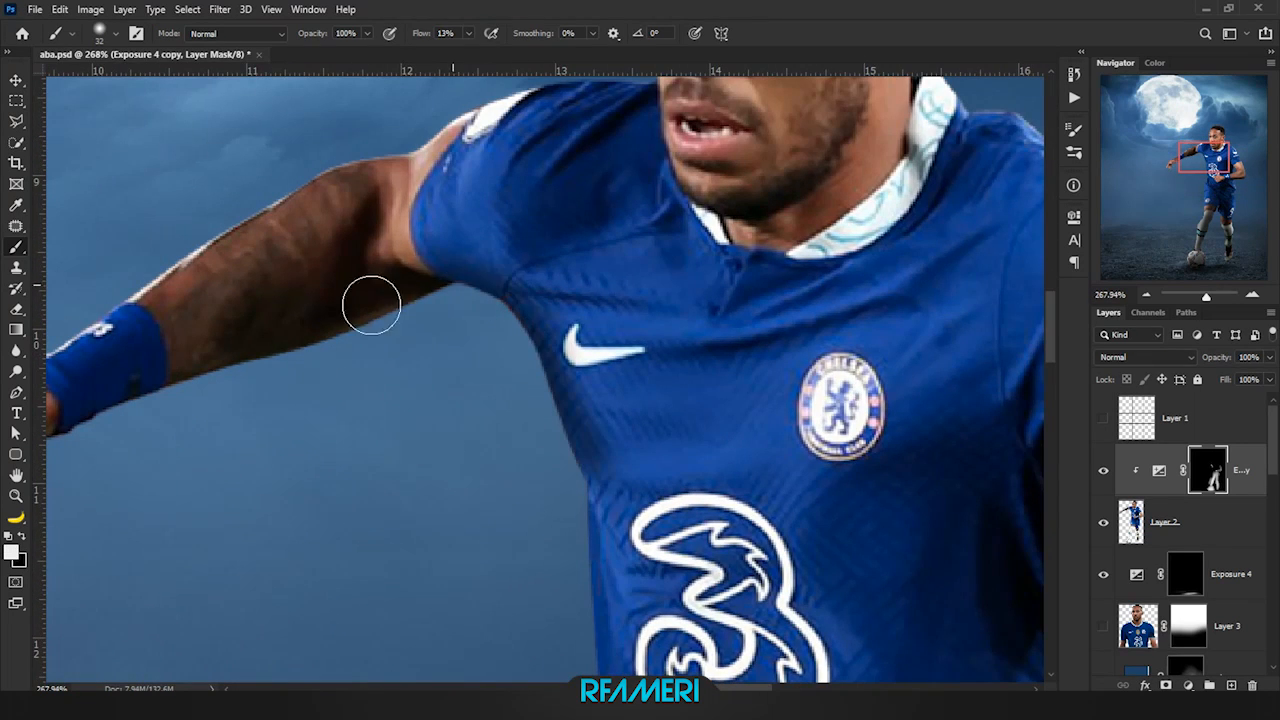
scroll(640, 445, down, 4)
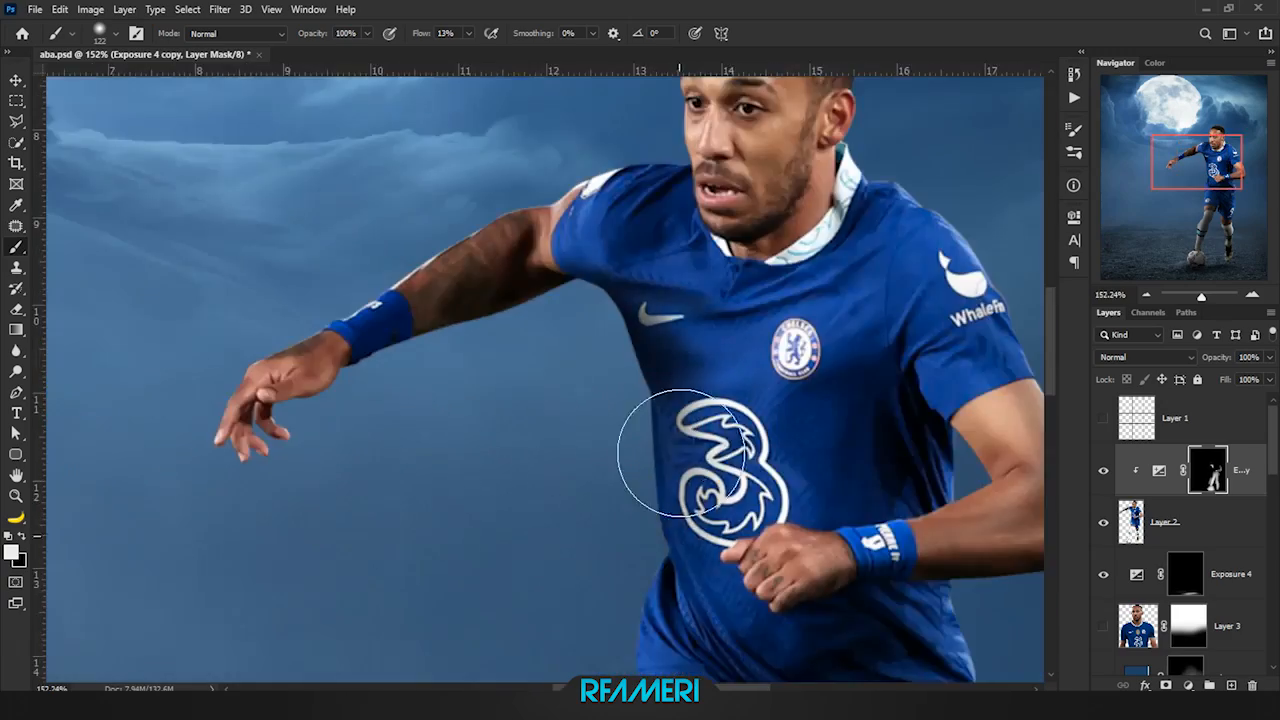
scroll(797, 387, up, 4)
scroll(797, 387, down, 5)
Resize the soft round brush and shade the player's neck, collar and upper shirt
right_click(795, 378)
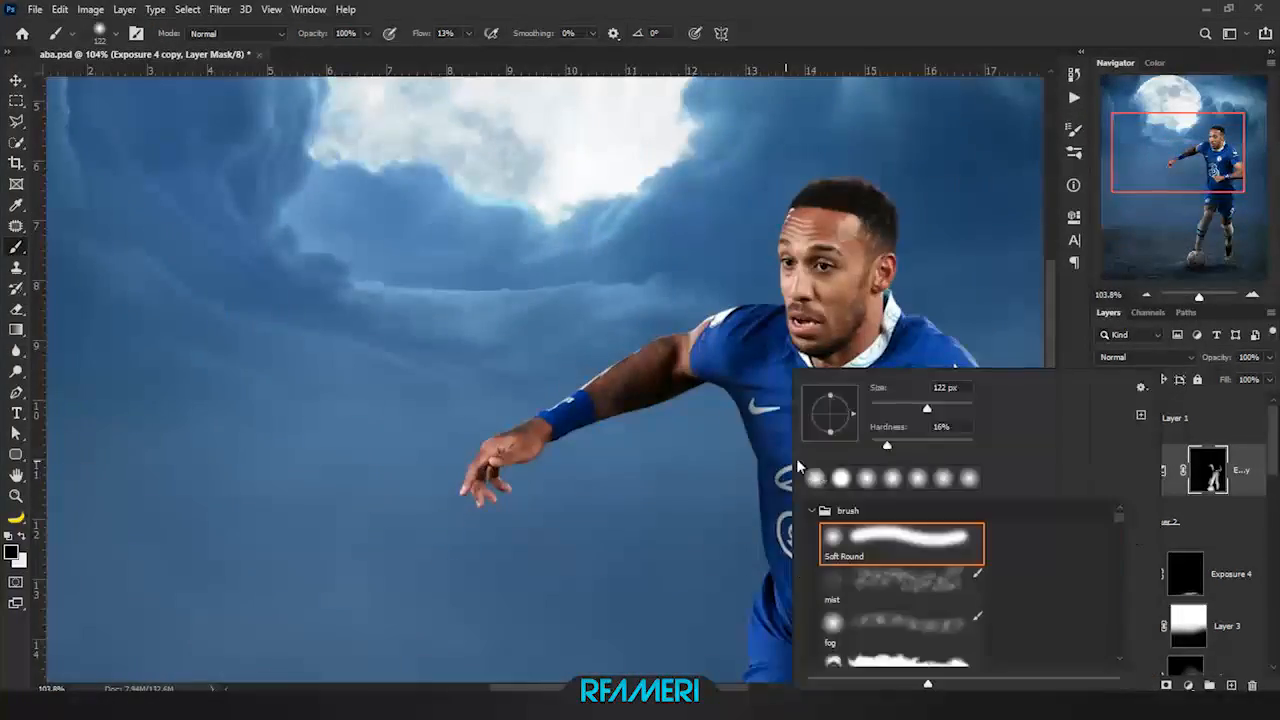
drag(923, 406, 904, 406)
key(Return)
scroll(794, 397, up, 3)
scroll(758, 468, down, 3)
scroll(758, 468, down, 3)
scroll(606, 271, up, 3)
mouse_move(606, 271)
mouse_down()
mouse_move(614, 371)
mouse_move(716, 374)
mouse_up()
scroll(680, 429, down, 5)
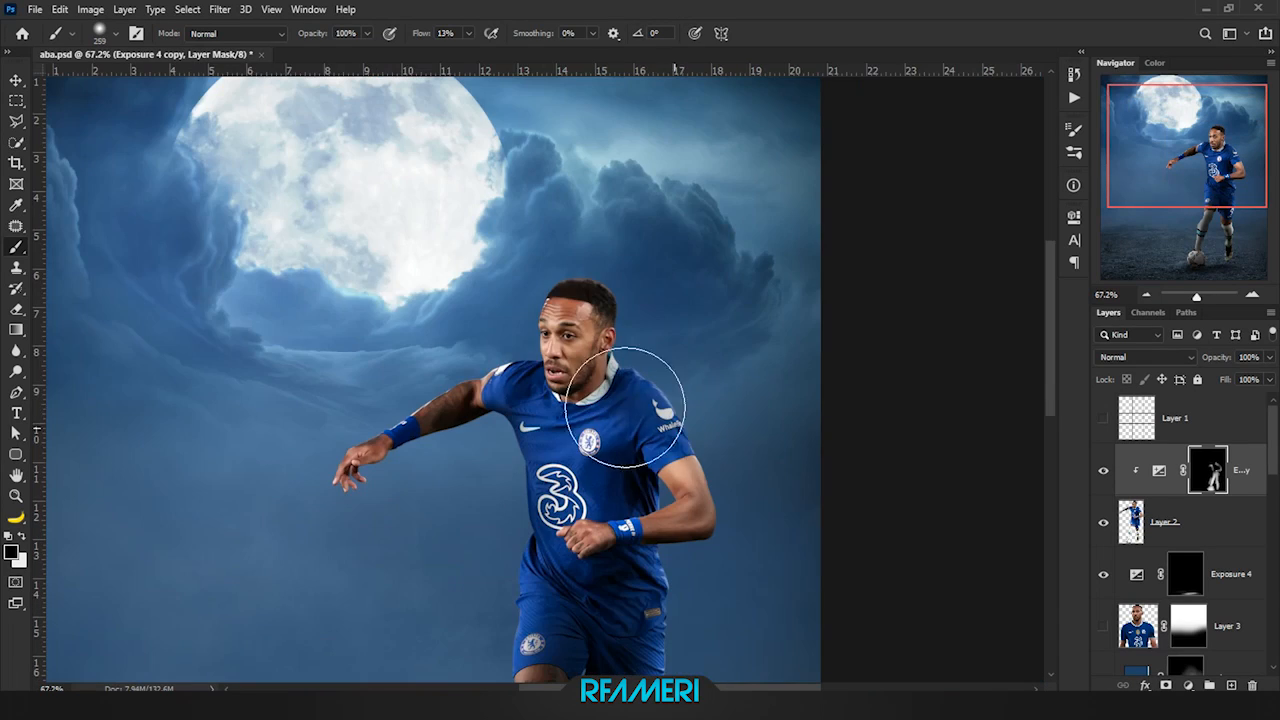
Finish shading the socks, boots and ball on the clipped Exposure mask at 1% flow, and toggle the layer to compare
scroll(700, 430, up, 4)
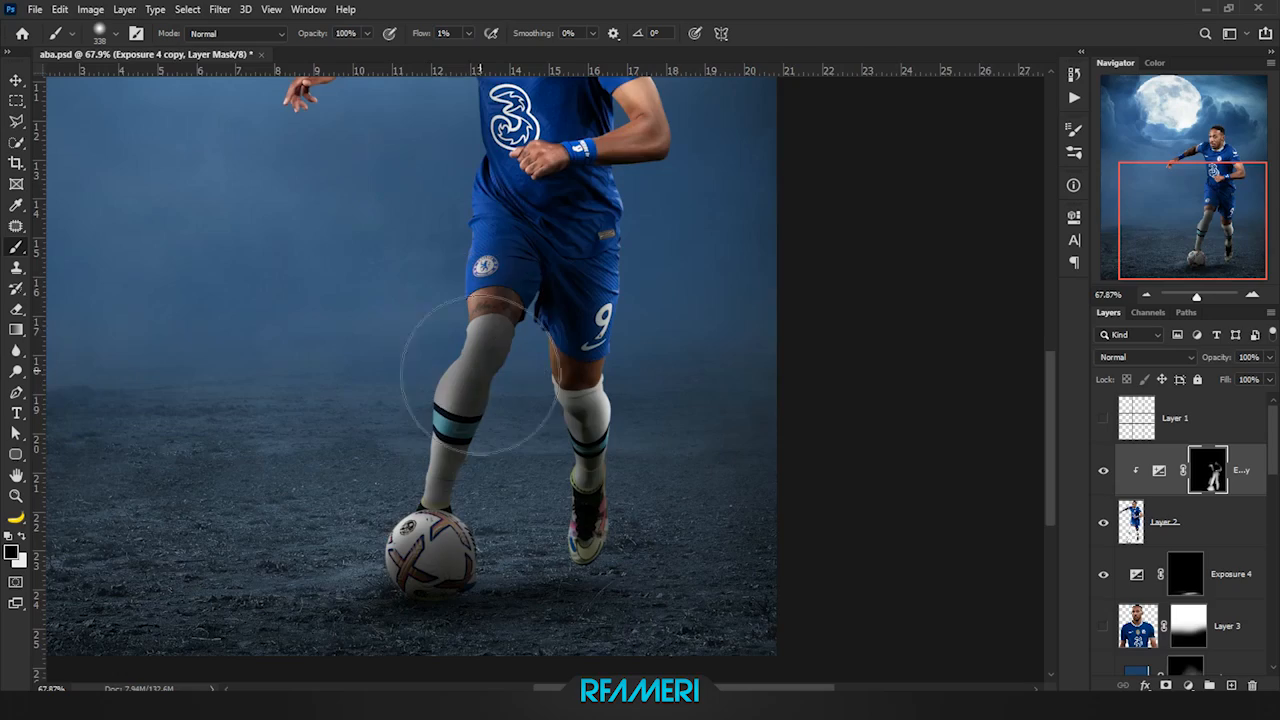
scroll(435, 340, up, 5)
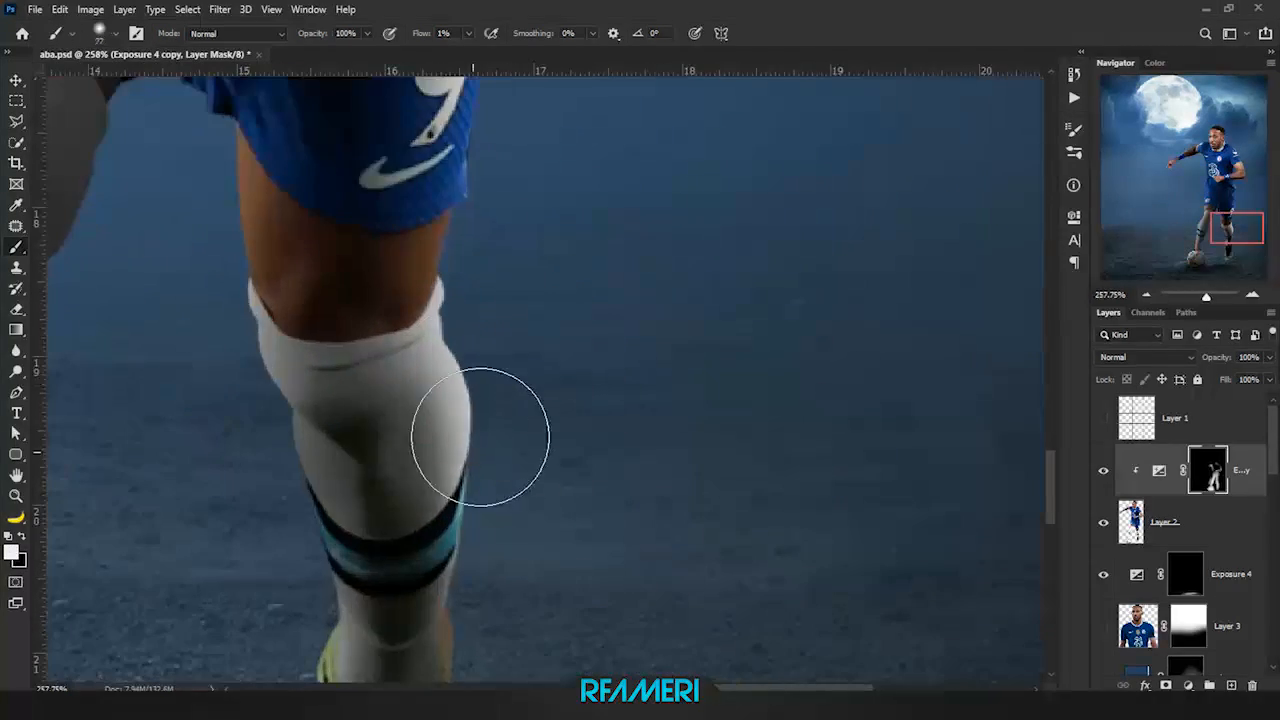
scroll(615, 556, down, 4)
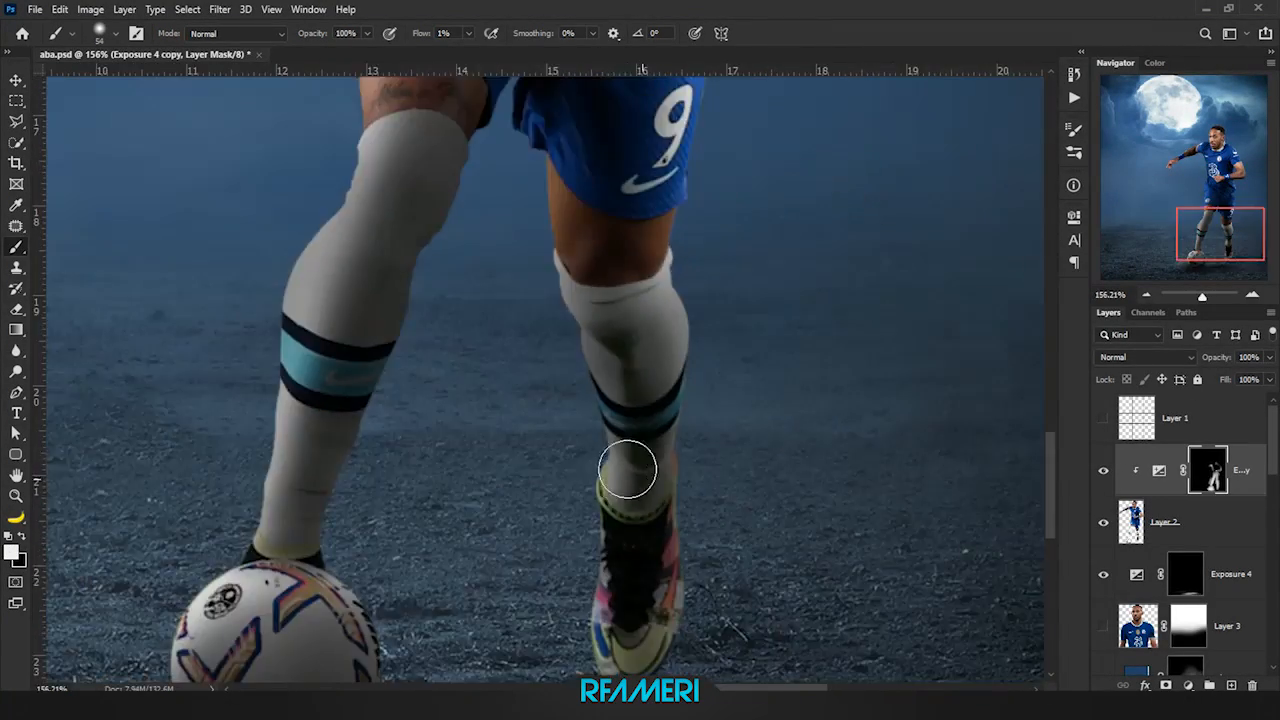
scroll(560, 507, up, 2)
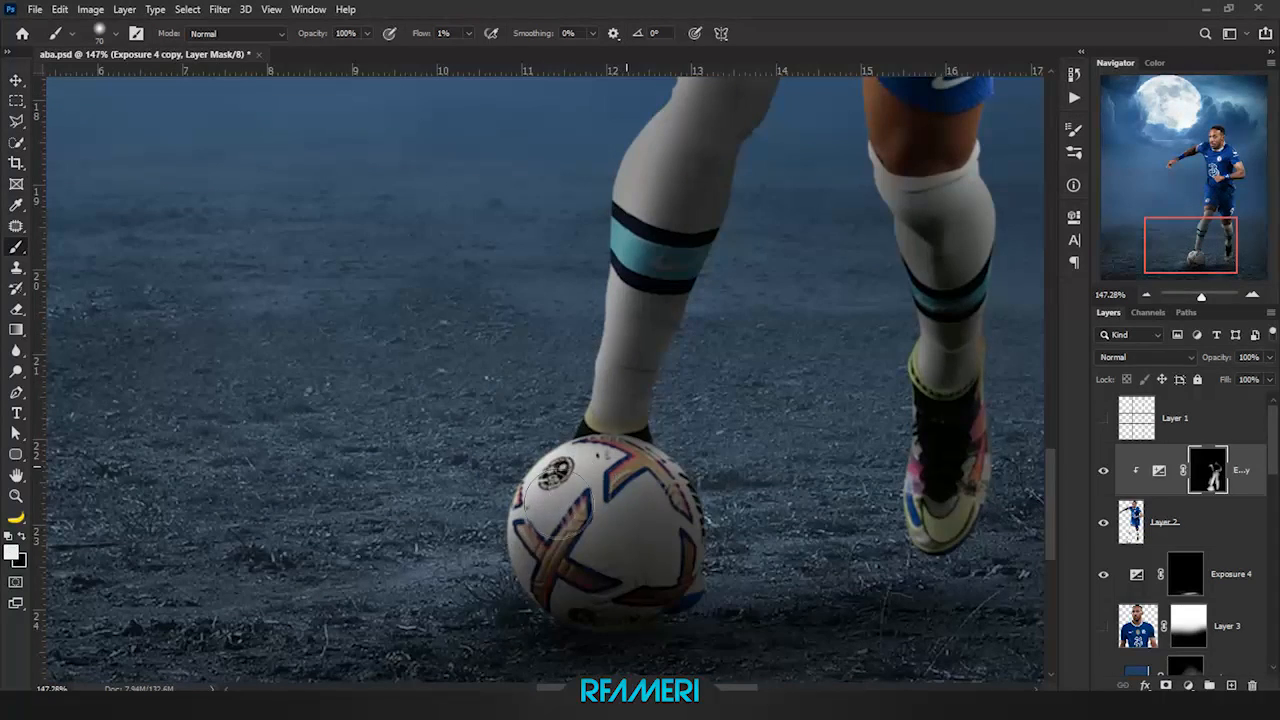
scroll(571, 560, down, 4)
click(1103, 470)
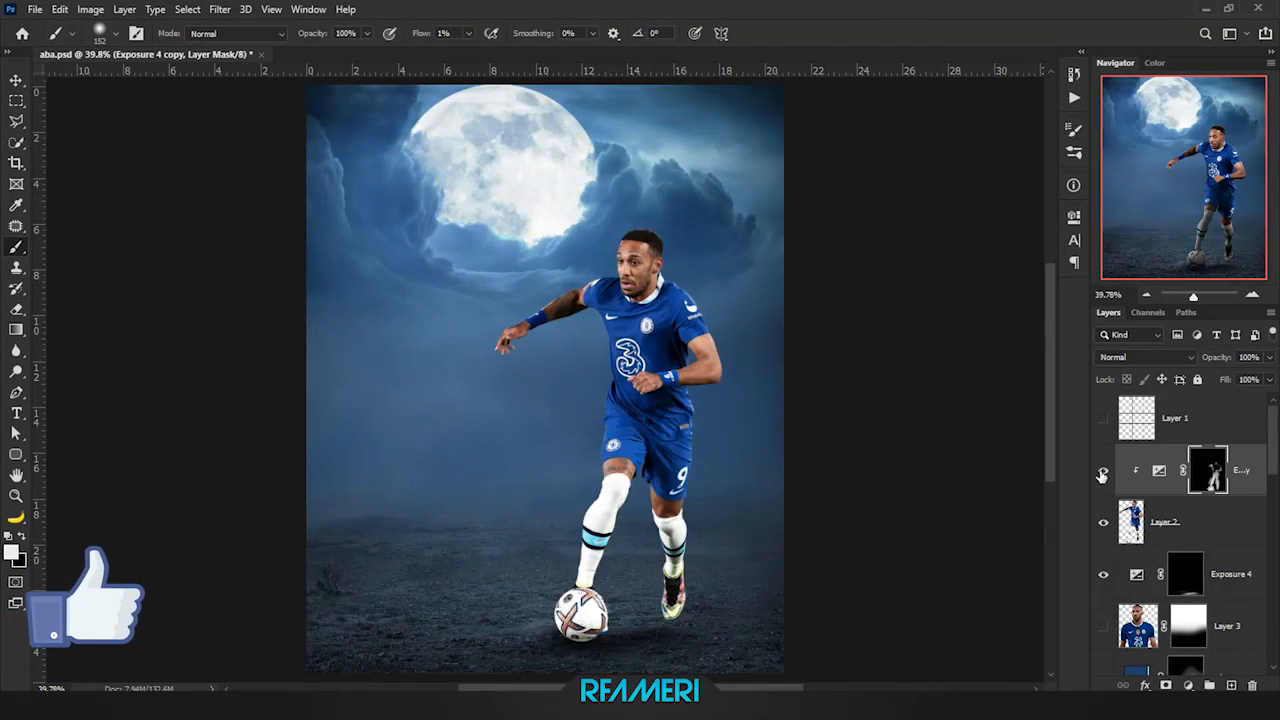
click(1103, 470)
Add clipped Levels and Exposure adjustment layers above the player's existing shading layer
click(1188, 685)
click(1180, 466)
drag(1025, 415, 1025, 420)
click(1188, 685)
click(1165, 502)
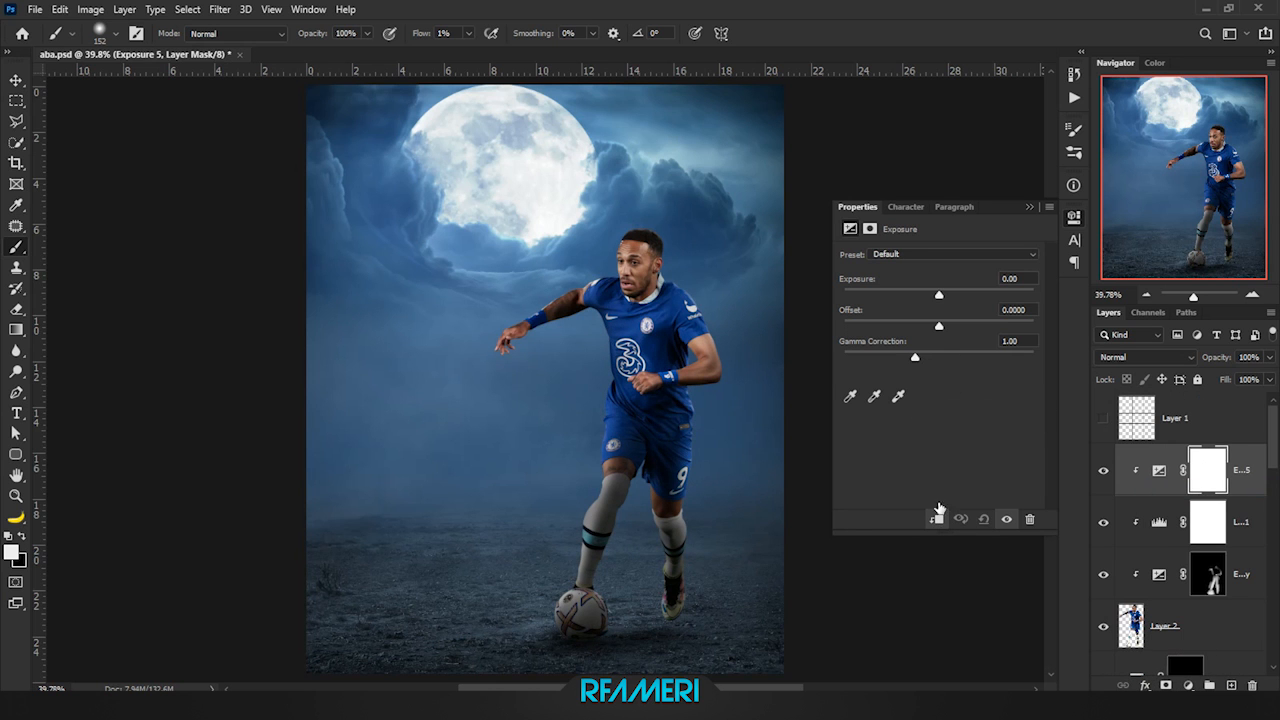
Raise the new clipped layer's exposure and offset, adjust its gamma correction, and hide its effect with a black mask
drag(939, 295, 977, 295)
drag(939, 326, 1010, 326)
scroll(614, 294, up, 10)
drag(425, 310, 611, 326)
drag(915, 357, 856, 358)
key(ctrl+0)
click(1028, 207)
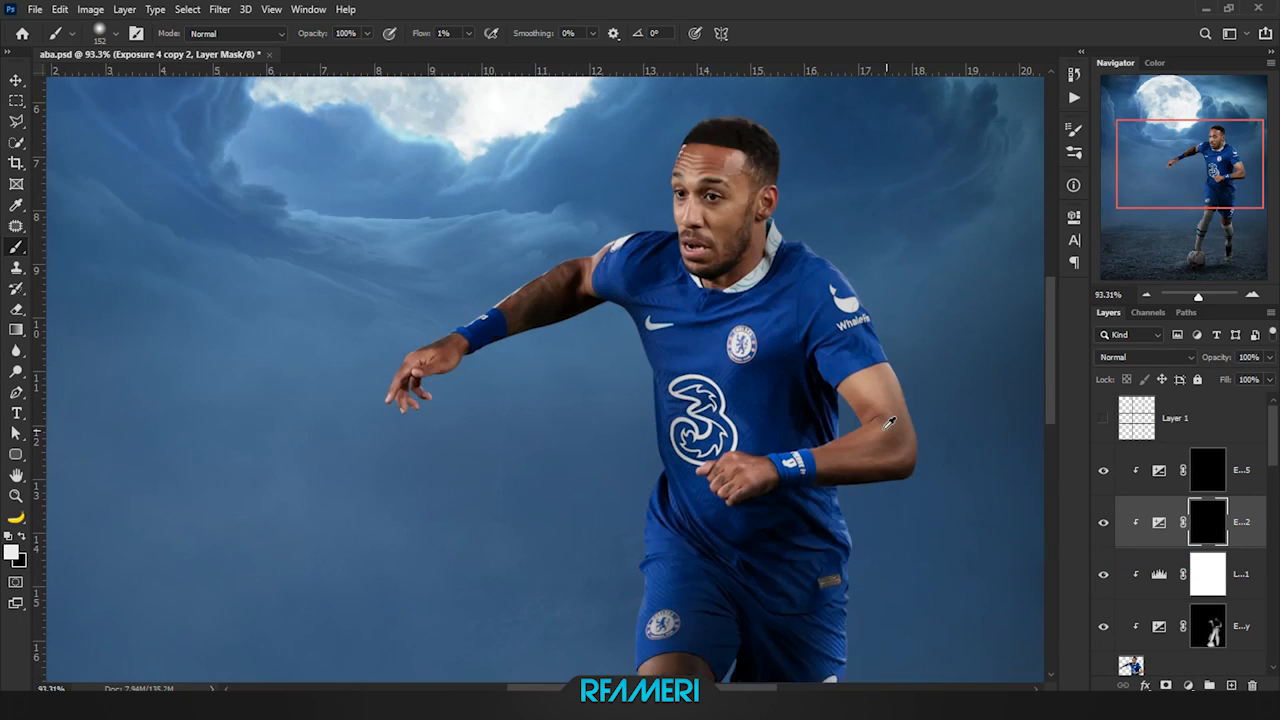
Deepen the shadow on the inner side of the bent arm below the sleeve, painting on the second Exposure 4 copy's mask
scroll(888, 422, up, 5)
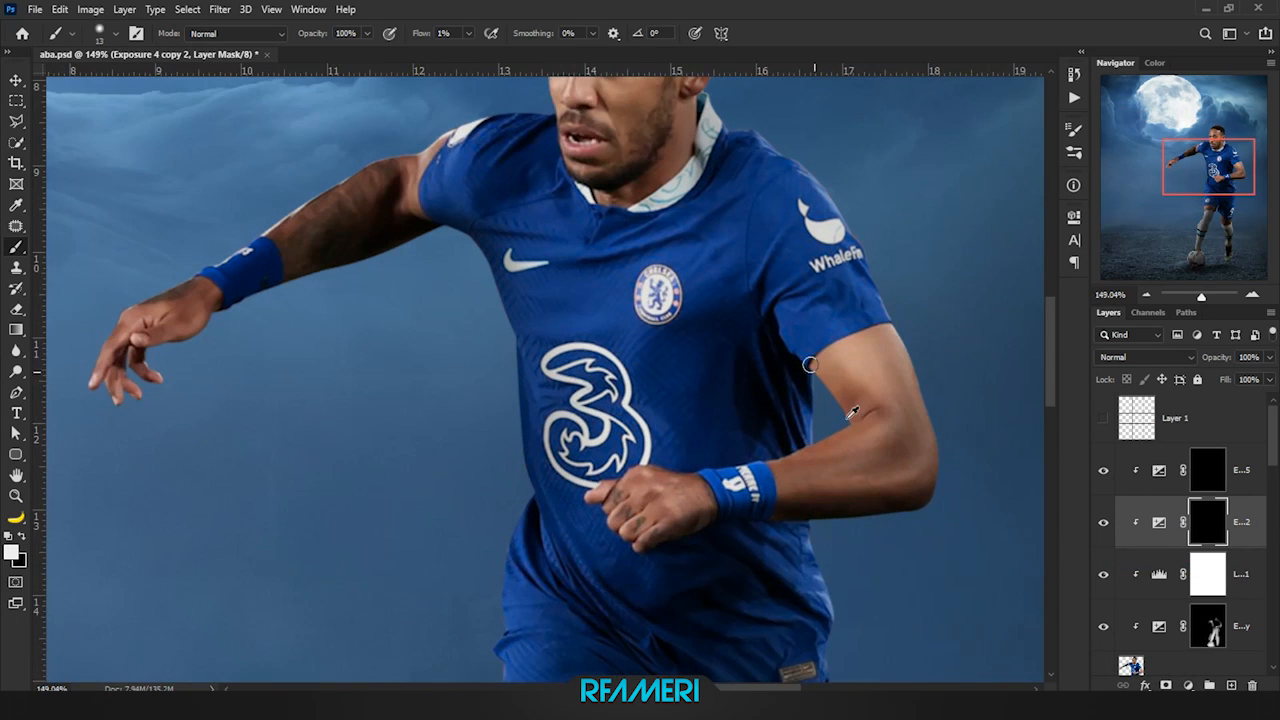
mouse_move(673, 250)
mouse_down()
mouse_move(766, 297)
mouse_move(886, 429)
mouse_move(786, 409)
mouse_move(729, 463)
mouse_up()
key(bracketright)
drag(829, 337, 800, 337)
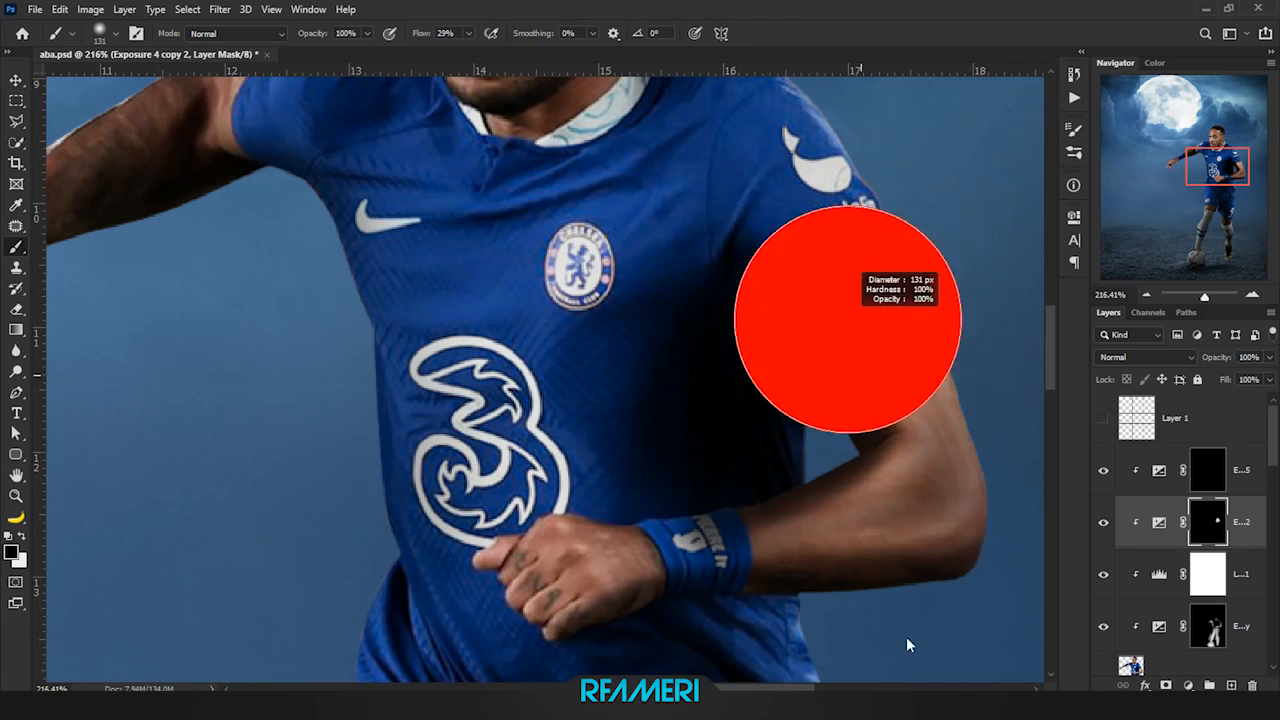
scroll(960, 429, up, 3)
scroll(960, 405, down, 3)
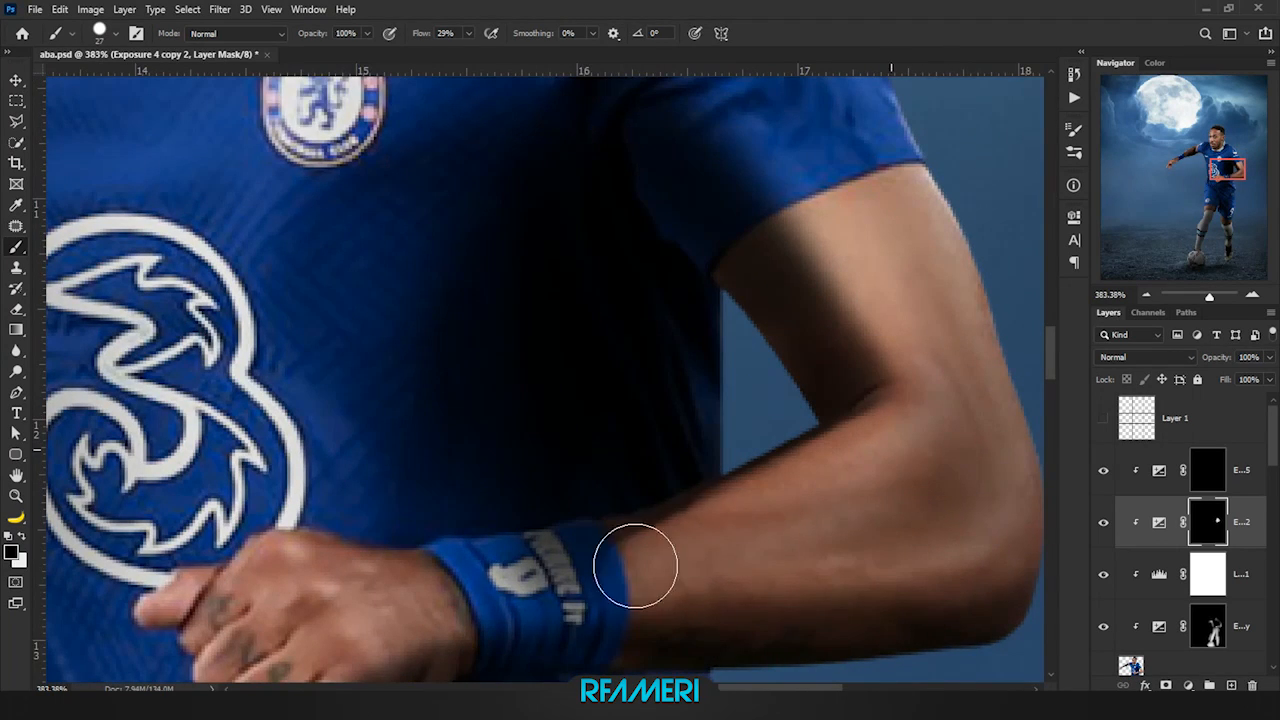
scroll(530, 580, down, 2)
scroll(643, 343, down, 2)
Blend the shading on the bent arm and adjacent shirt with a soft brush at 6% flow
drag(650, 414, 671, 414)
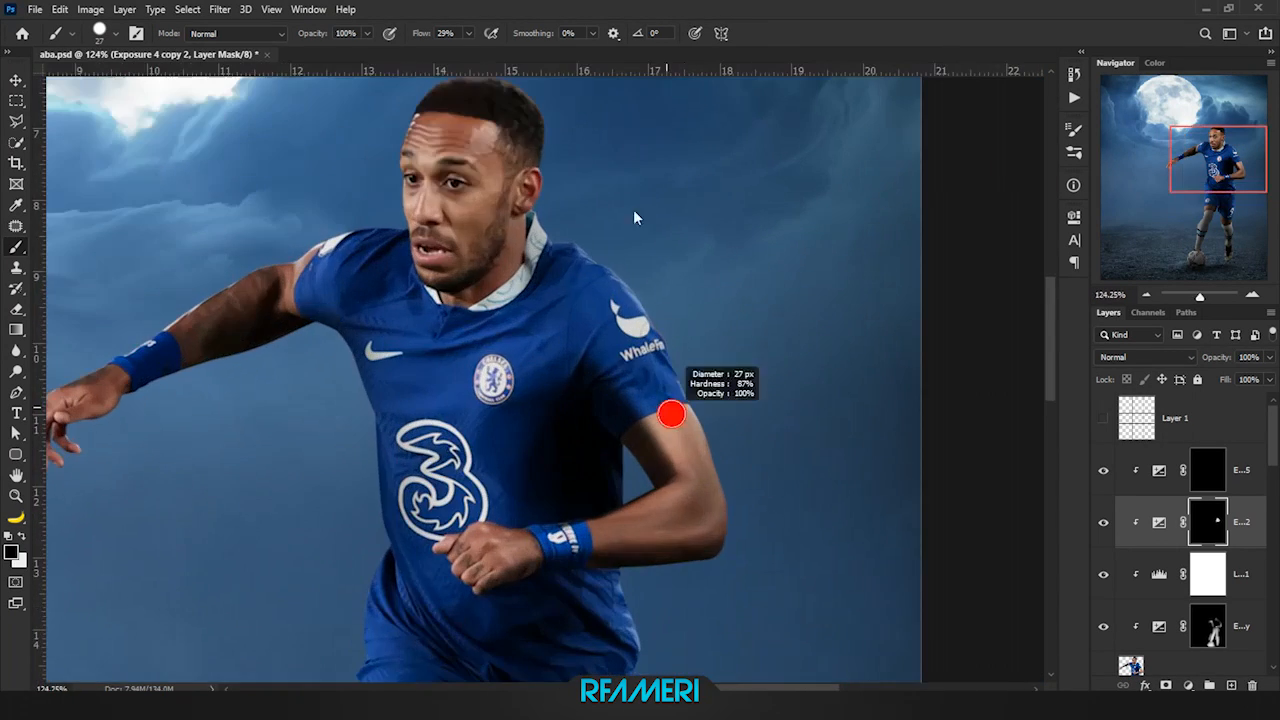
scroll(557, 449, up, 3)
drag(742, 362, 722, 362)
drag(730, 380, 745, 398)
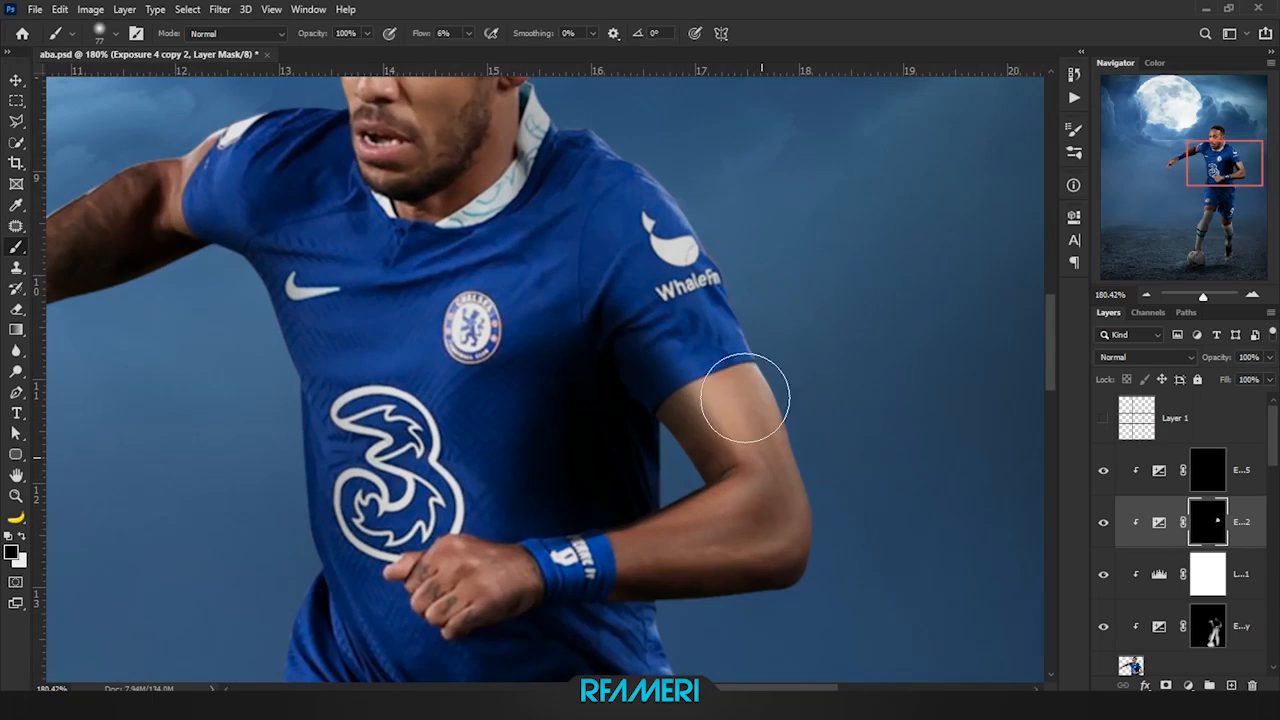
scroll(556, 486, down, 3)
scroll(600, 386, up, 3)
drag(500, 271, 520, 271)
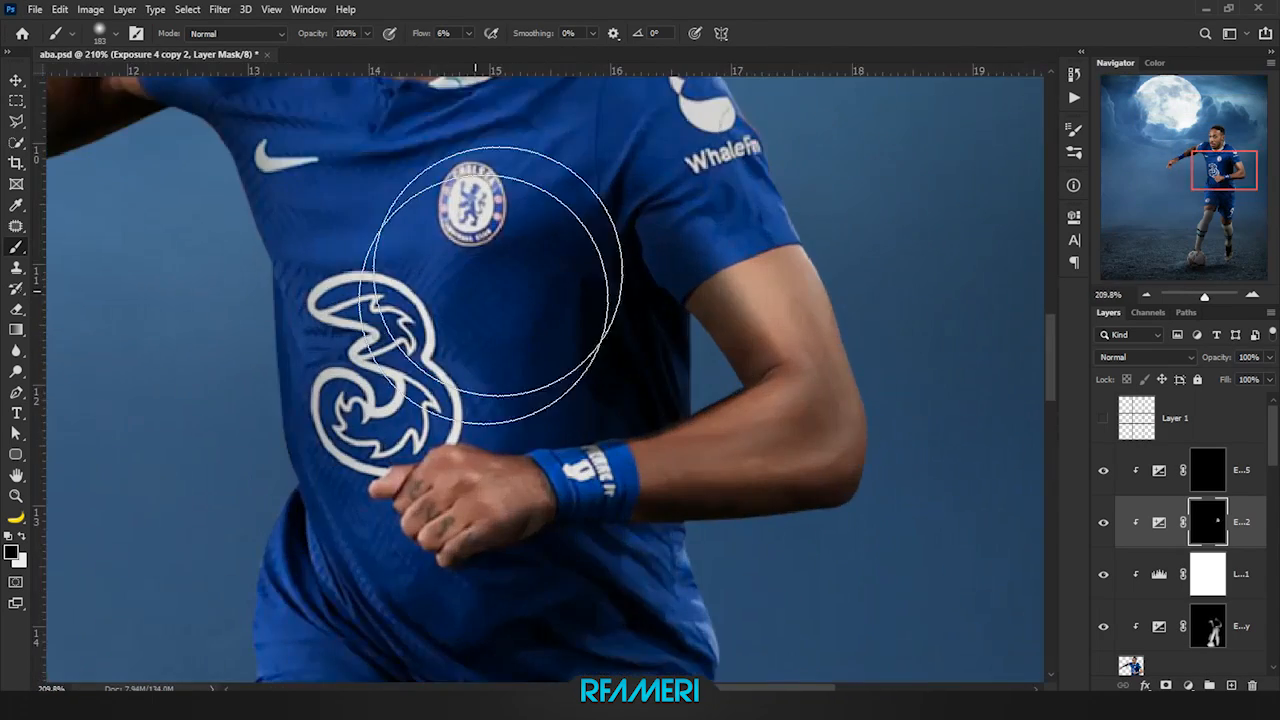
scroll(732, 395, down, 3)
scroll(732, 395, down, 2)
Set the brush flow to 27% and shade the underside of the outstretched arm, wristband and hand
scroll(560, 345, up, 4)
drag(560, 345, 541, 341)
scroll(443, 303, up, 2)
key(shift+2)
key(shift+7)
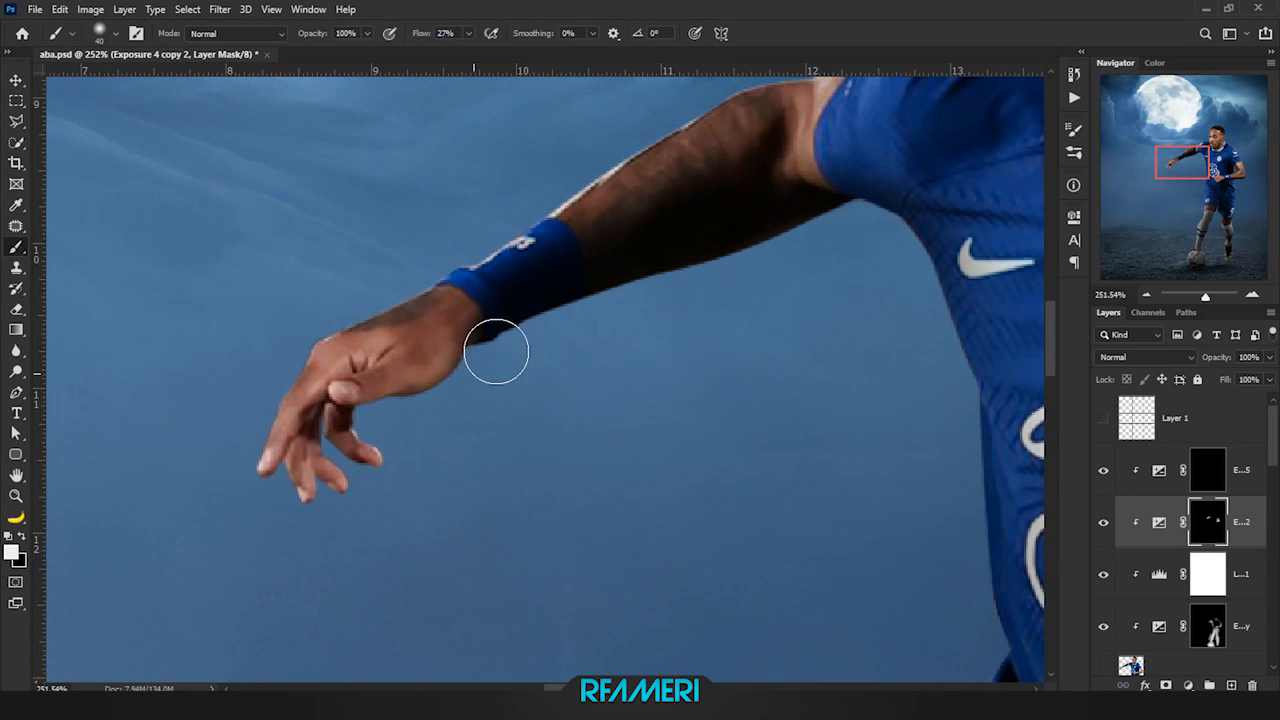
key(x)
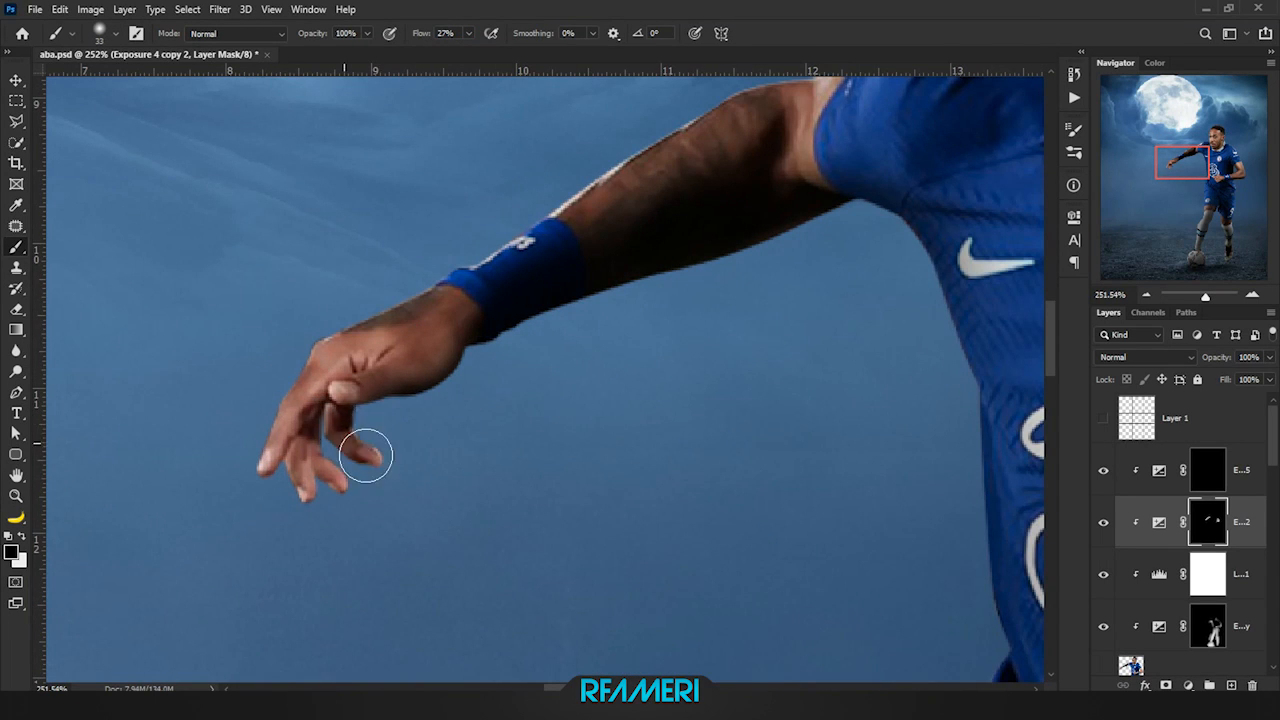
scroll(344, 434, down, 6)
drag(470, 306, 509, 306)
key(x)
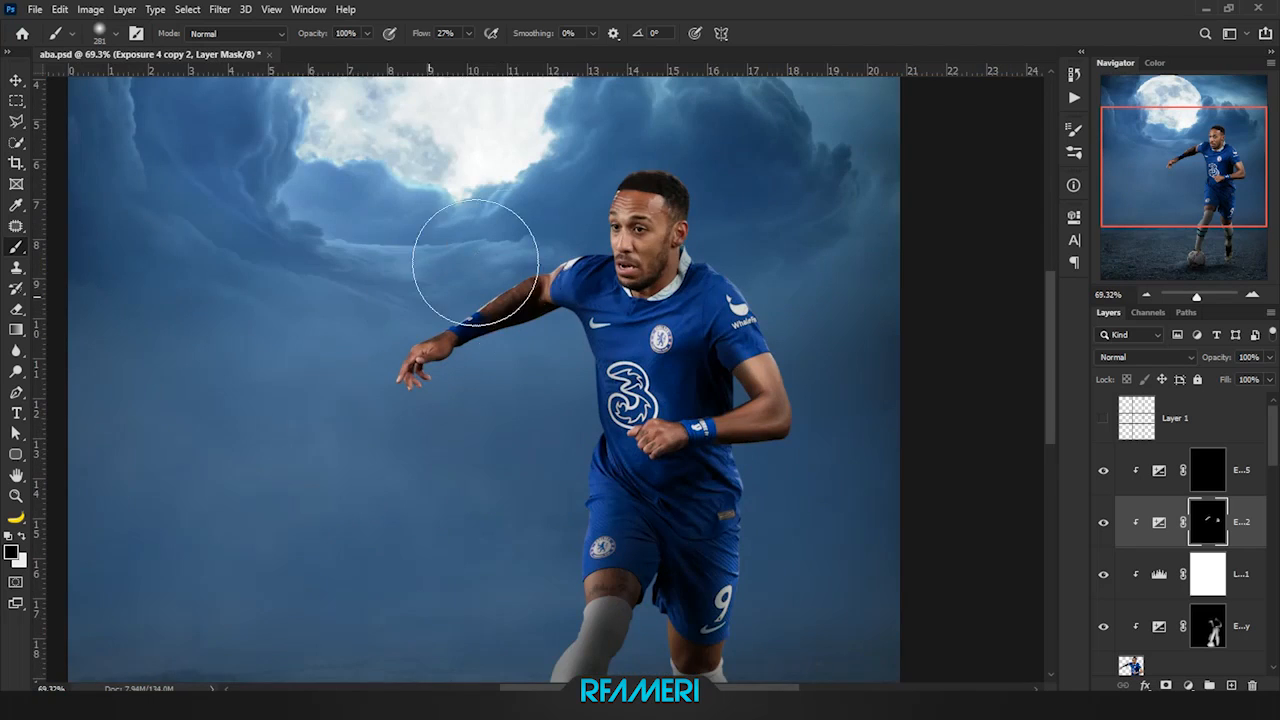
scroll(430, 305, down, 3)
scroll(834, 386, up, 5)
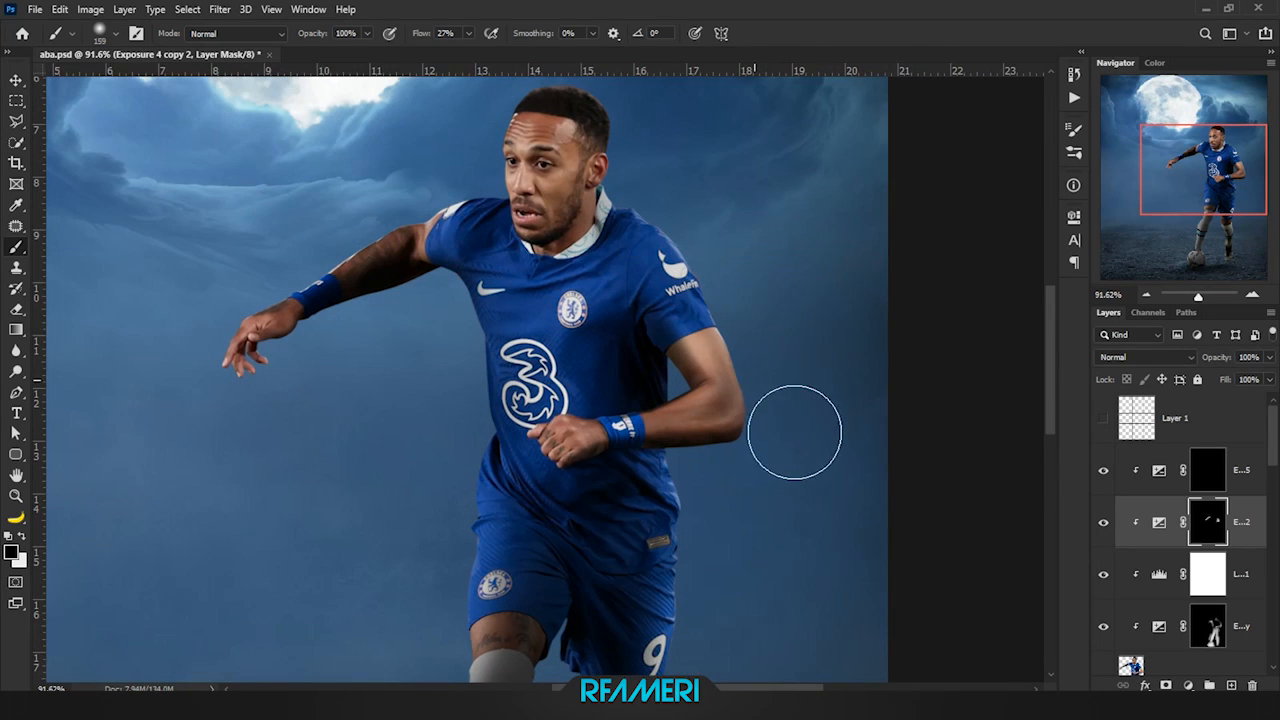
Set the flow to 31% and paint a rim highlight along the top of the hair on the Exposure 5 mask
click(1207, 470)
scroll(320, 406, down, 2)
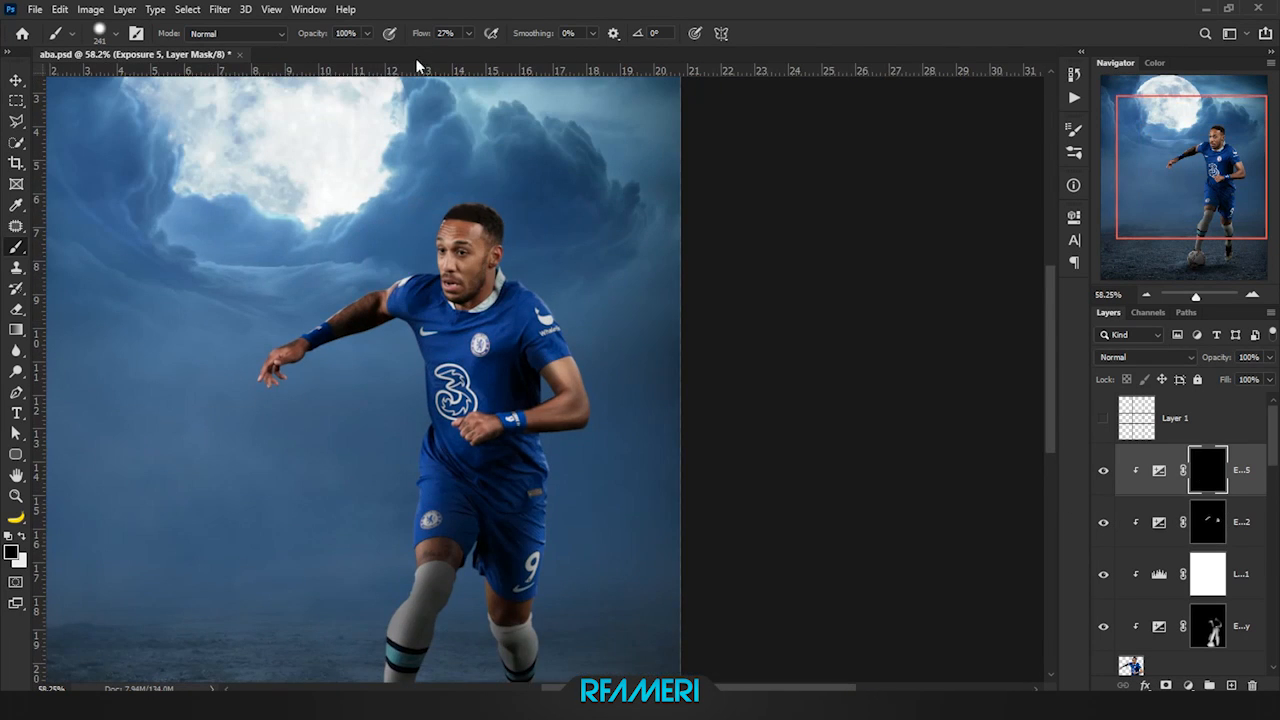
scroll(509, 234, up, 5)
mouse_move(560, 234)
mouse_down()
mouse_move(509, 234)
mouse_move(531, 257)
mouse_up()
scroll(531, 257, up, 3)
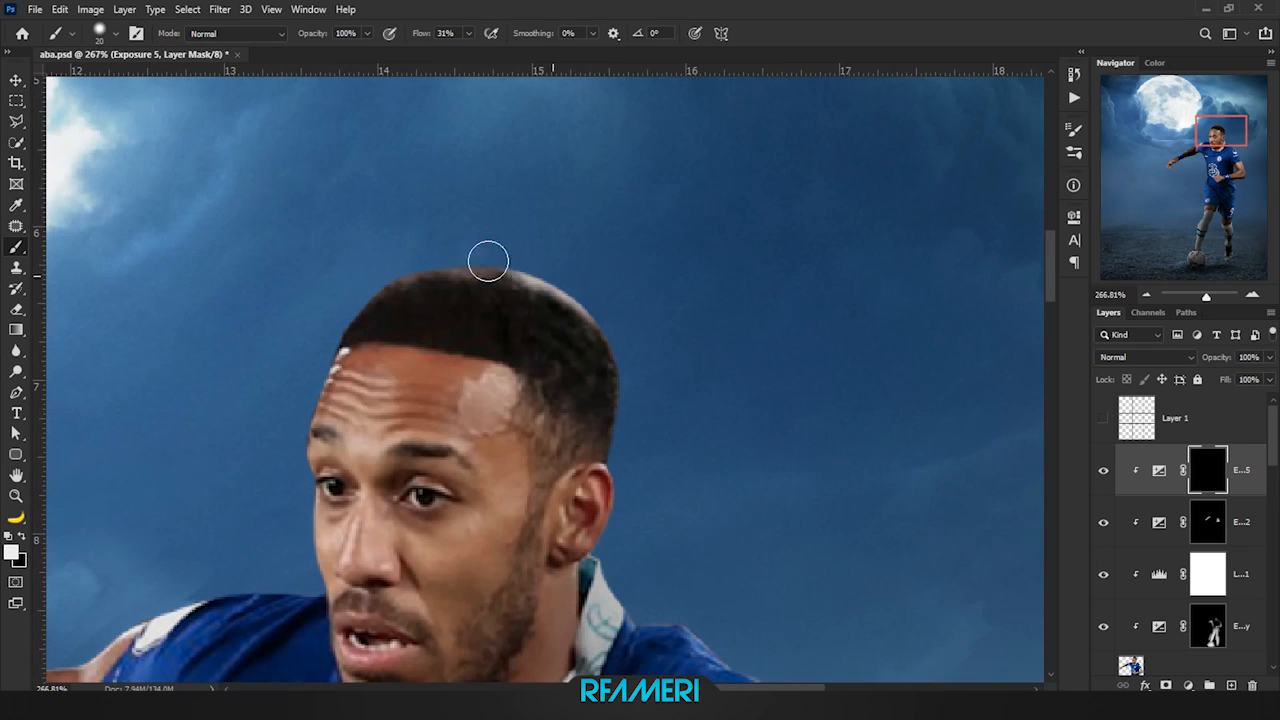
key(x)
Paint fine highlights along the moonlit hairline and forehead wrinkles with a small brush, cleaning them up with black
drag(475, 300, 457, 300)
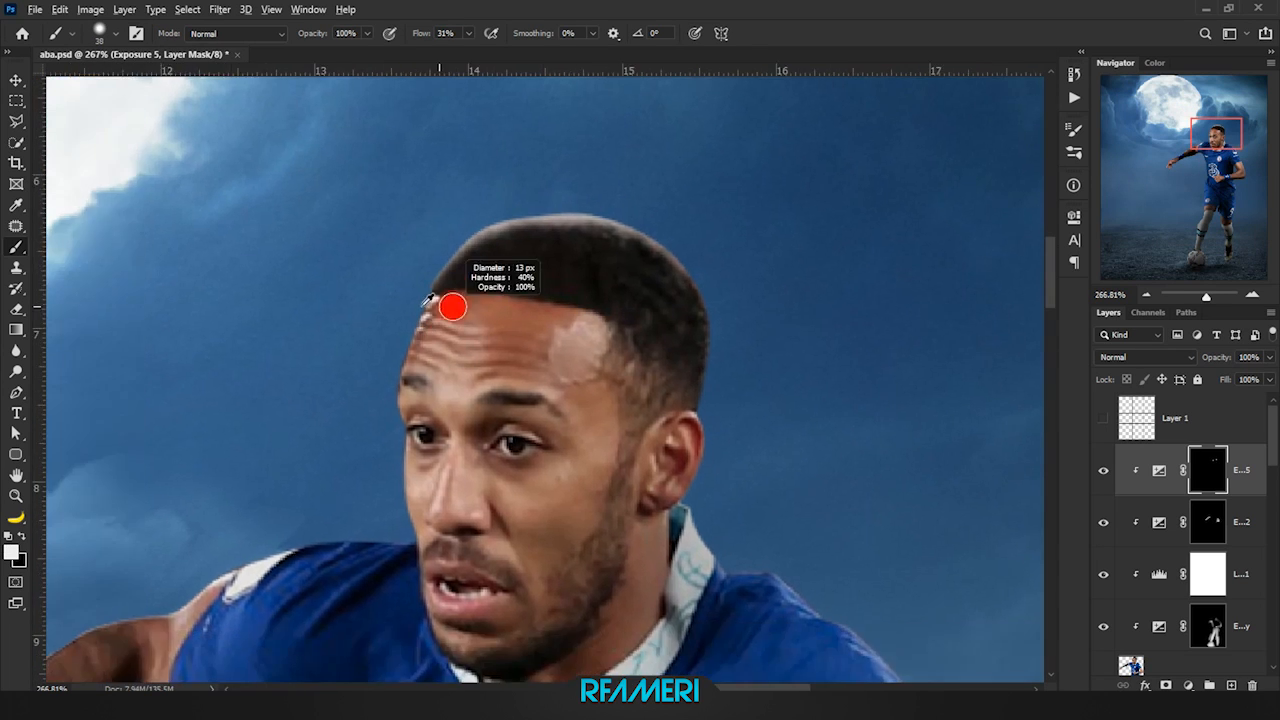
scroll(443, 317, up, 2)
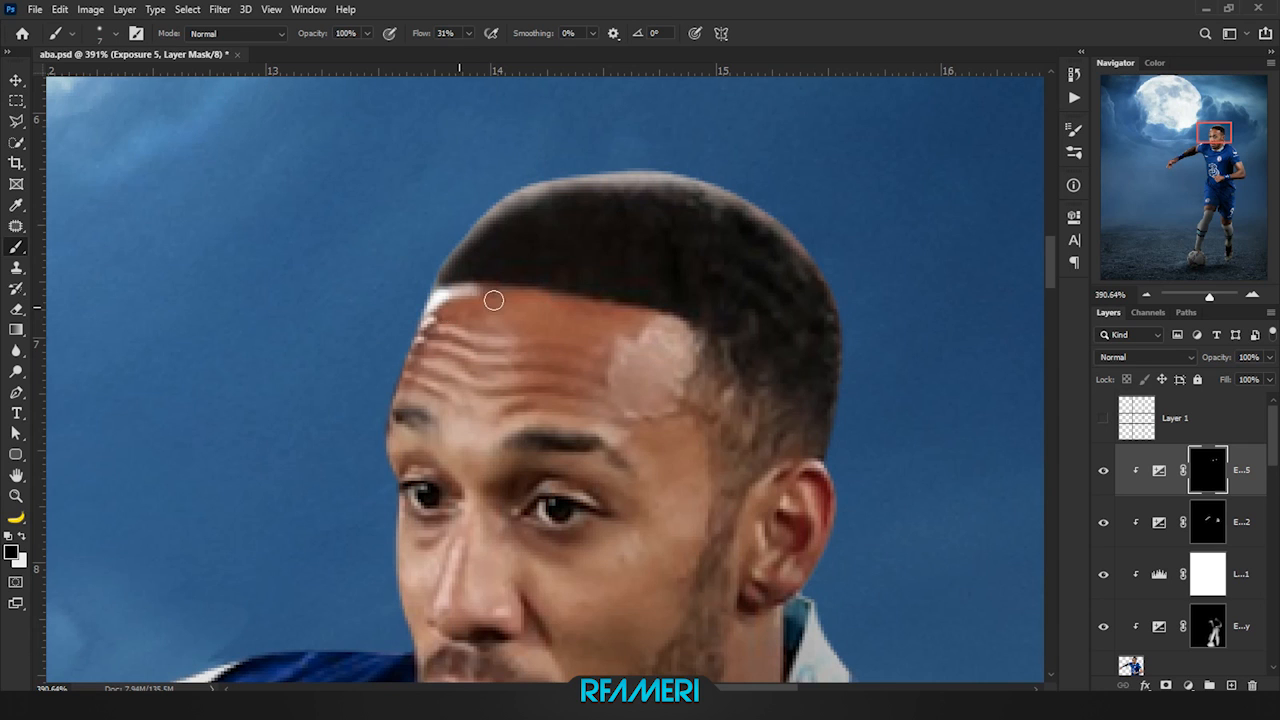
click(495, 346)
key(x)
mouse_move(480, 342)
mouse_down()
mouse_move(440, 368)
mouse_move(418, 322)
mouse_up()
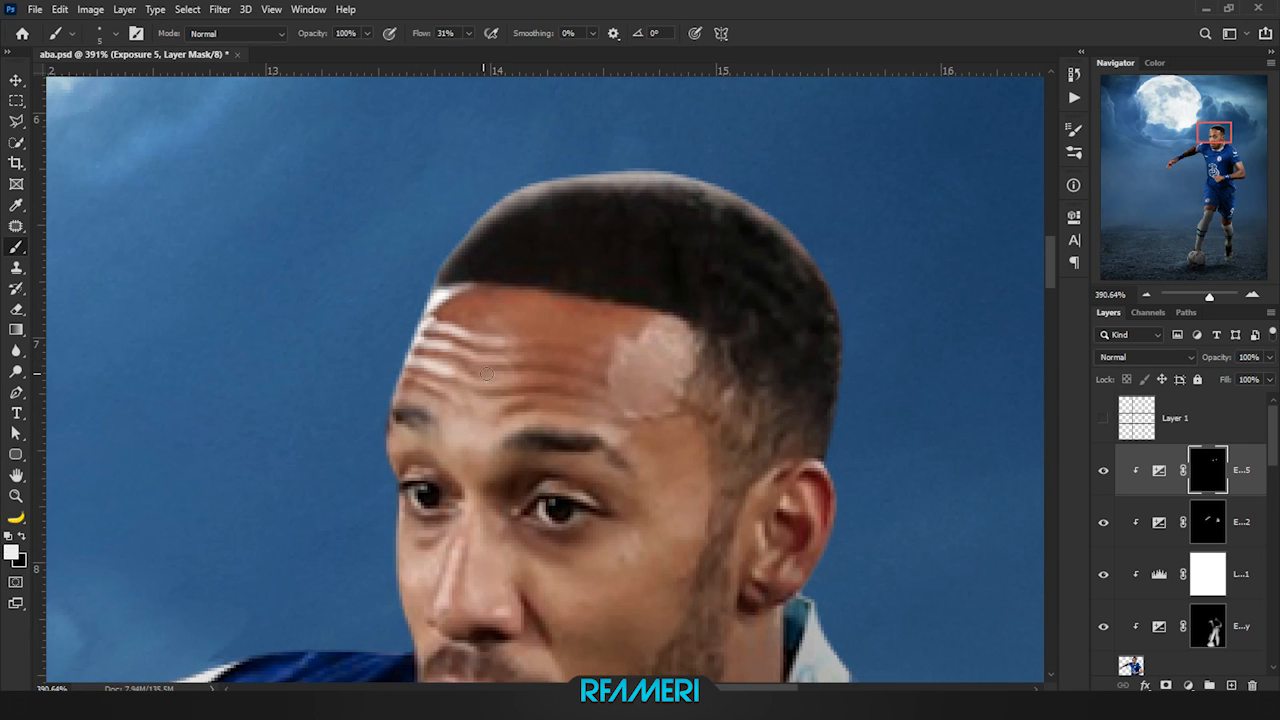
scroll(455, 378, up, 1)
key(x)
Paint highlights down the moonlit side of the face, over the brow, nose and cheek
drag(532, 398, 580, 320)
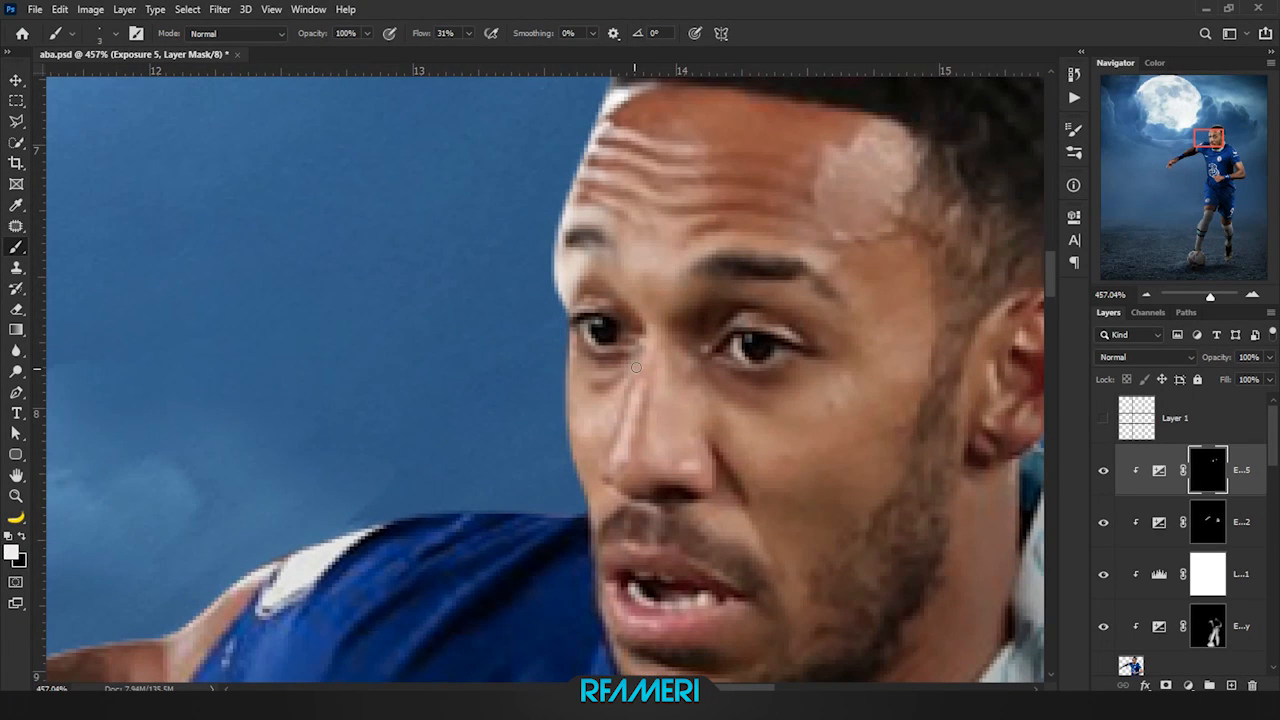
alt+right_click(609, 316)
scroll(590, 330, down, 2)
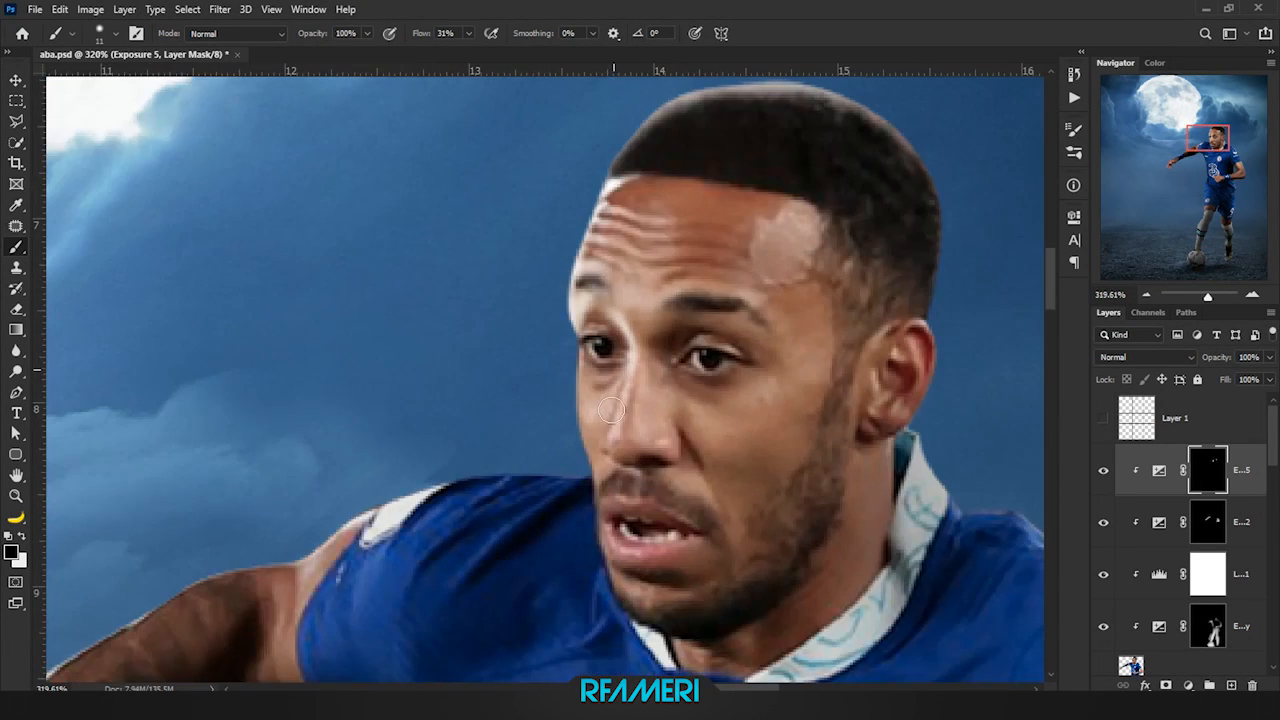
scroll(567, 326, up, 1)
alt+right_click(586, 457)
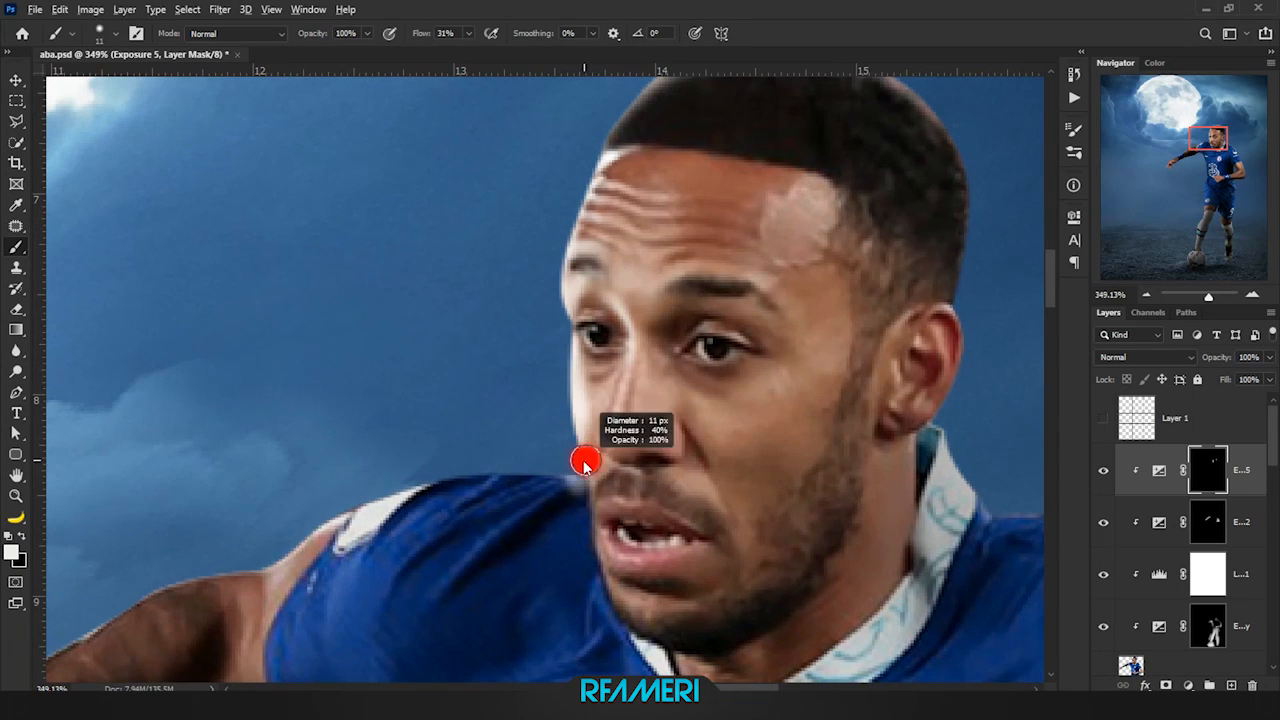
alt+right_click(634, 428)
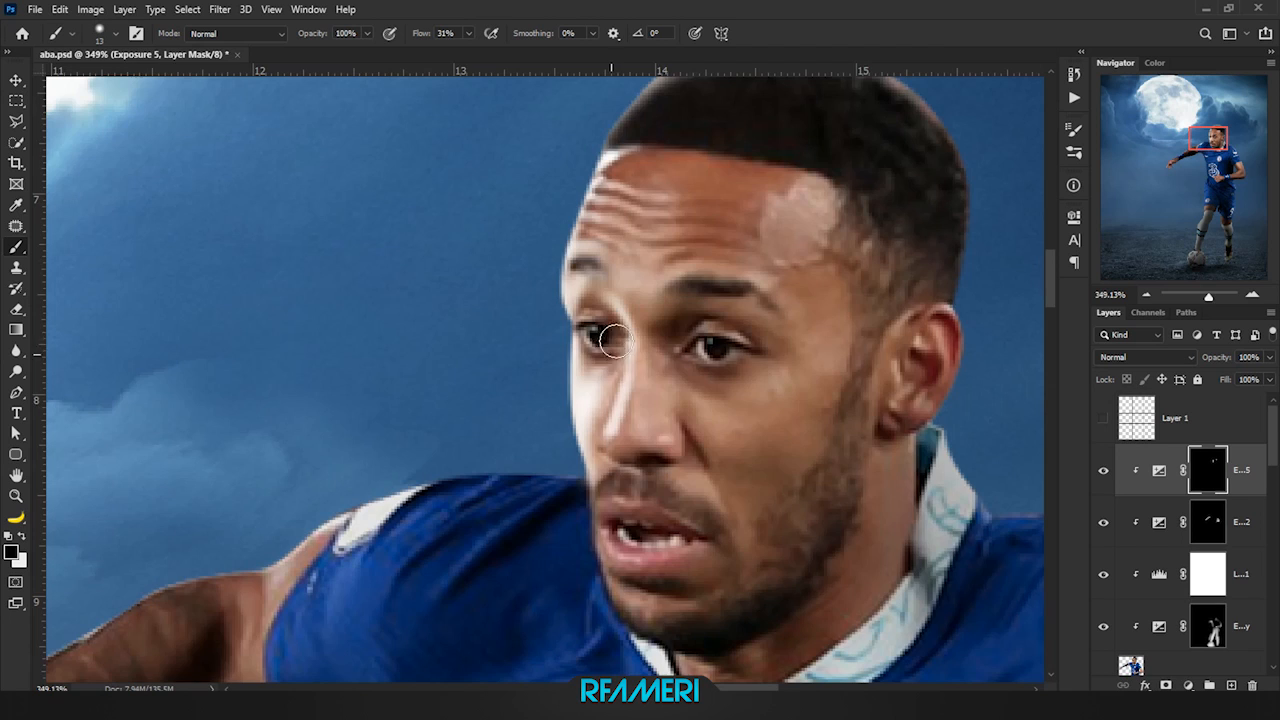
Soften the facial highlights around the eye and nose using black on the Exposure 5 mask
scroll(614, 437, down, 3)
scroll(632, 370, up, 1)
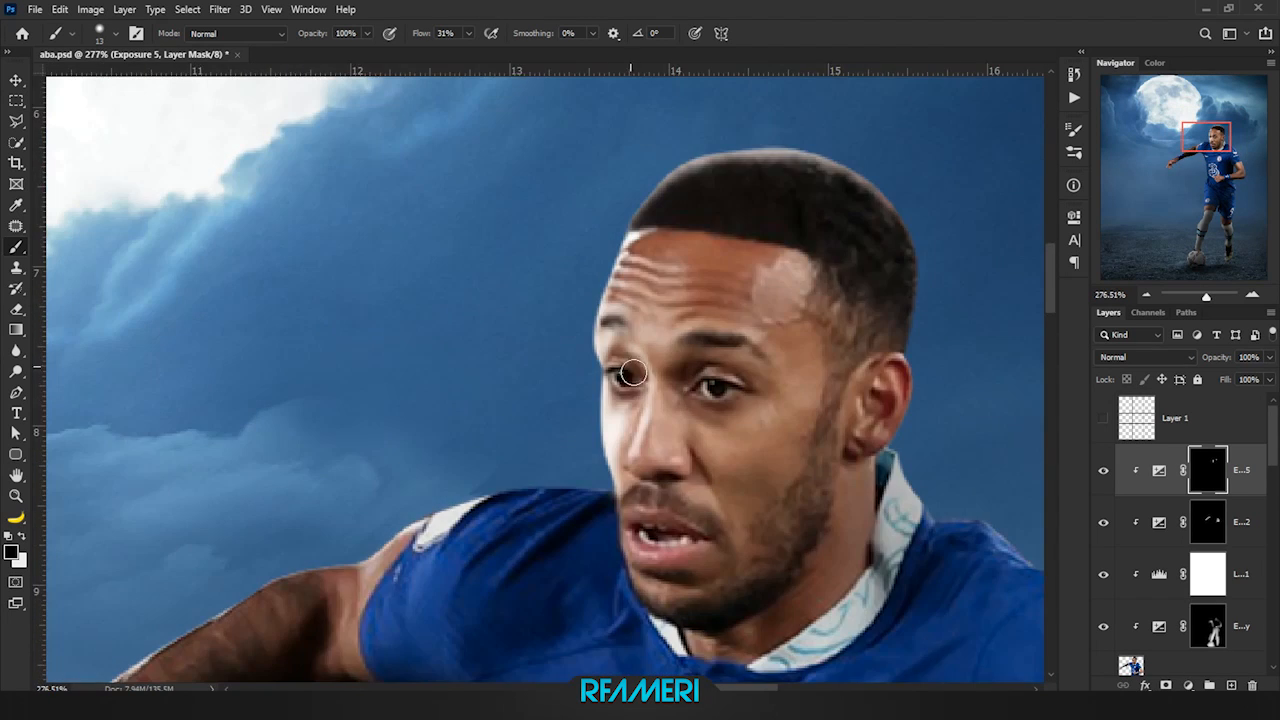
scroll(668, 345, up, 2)
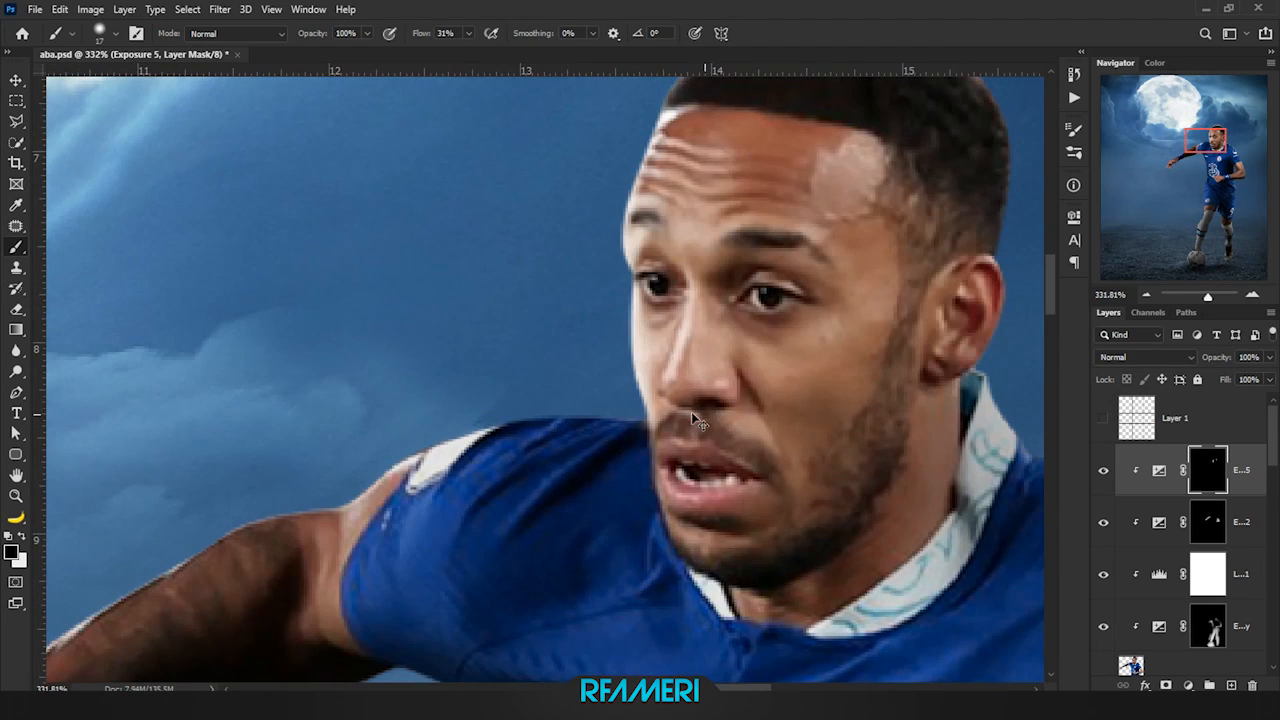
scroll(693, 418, down, 3)
scroll(730, 313, up, 3)
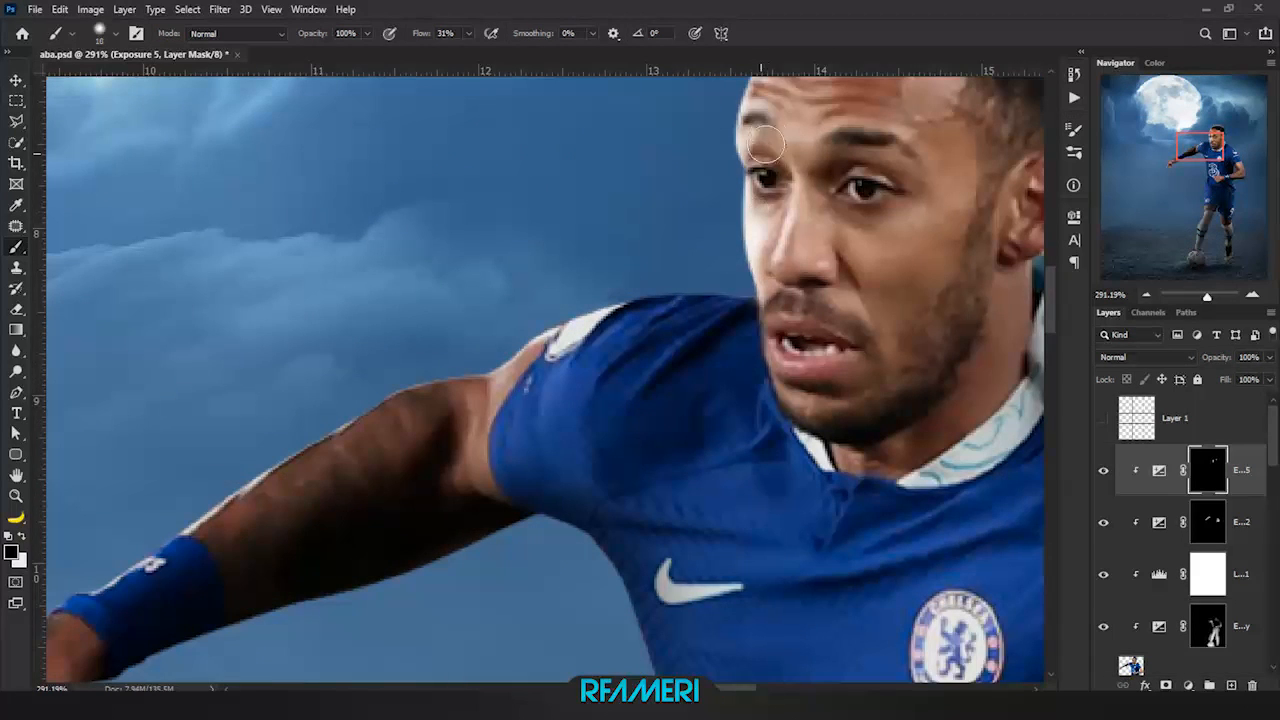
Highlight the top edge of the shoulder beside the face and soften its inner side with an enlarged black brush
scroll(756, 297, up, 1)
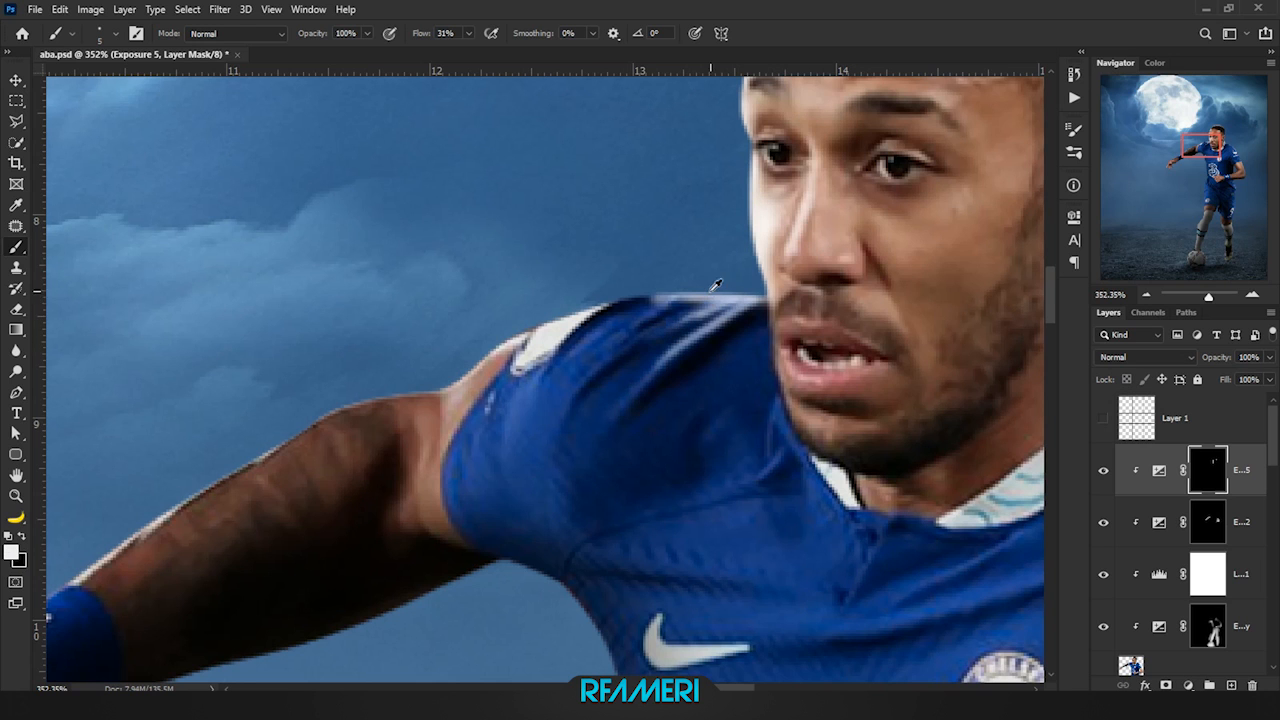
drag(605, 303, 518, 345)
mouse_move(443, 373)
mouse_down()
mouse_move(580, 311)
mouse_move(637, 364)
mouse_move(631, 323)
mouse_up()
key(x)
key(bracketright)
key(bracketright)
mouse_move(686, 370)
mouse_down()
mouse_move(602, 400)
mouse_move(600, 422)
mouse_move(691, 359)
mouse_move(608, 380)
mouse_up()
mouse_move(634, 393)
mouse_down()
mouse_move(584, 405)
mouse_move(646, 384)
mouse_up()
Paint a rim highlight along the upper edge of the outstretched arm and wristband, then soften it with black
key(x)
mouse_move(614, 337)
mouse_down()
mouse_move(473, 343)
mouse_move(340, 445)
mouse_up()
drag(400, 420, 554, 343)
drag(345, 455, 650, 275)
mouse_move(540, 374)
mouse_down()
mouse_move(383, 449)
mouse_move(401, 438)
mouse_up()
drag(556, 412, 508, 414)
drag(672, 354, 705, 352)
key(x)
mouse_move(721, 316)
mouse_down()
mouse_move(756, 277)
mouse_move(698, 323)
mouse_move(573, 373)
mouse_move(723, 286)
mouse_up()
scroll(614, 343, down, 3)
scroll(560, 344, up, 2)
scroll(560, 343, up, 2)
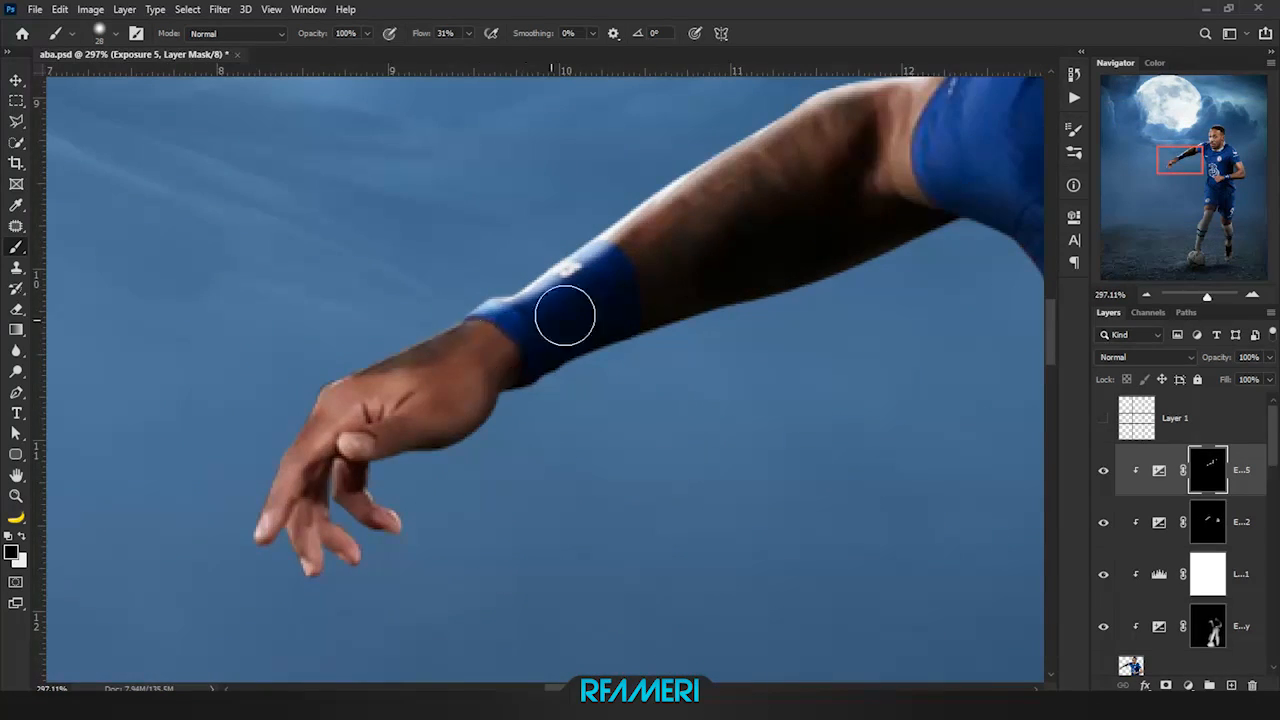
Paint fine rim highlights along the back of the outstretched hand and its fingers, trimming them with black
key(x)
scroll(571, 309, up, 3)
mouse_move(569, 289)
mouse_down()
mouse_move(386, 361)
mouse_move(593, 299)
mouse_move(386, 392)
mouse_up()
key(x)
mouse_move(500, 366)
mouse_down()
mouse_move(645, 306)
mouse_move(430, 412)
mouse_move(632, 339)
mouse_up()
key(x)
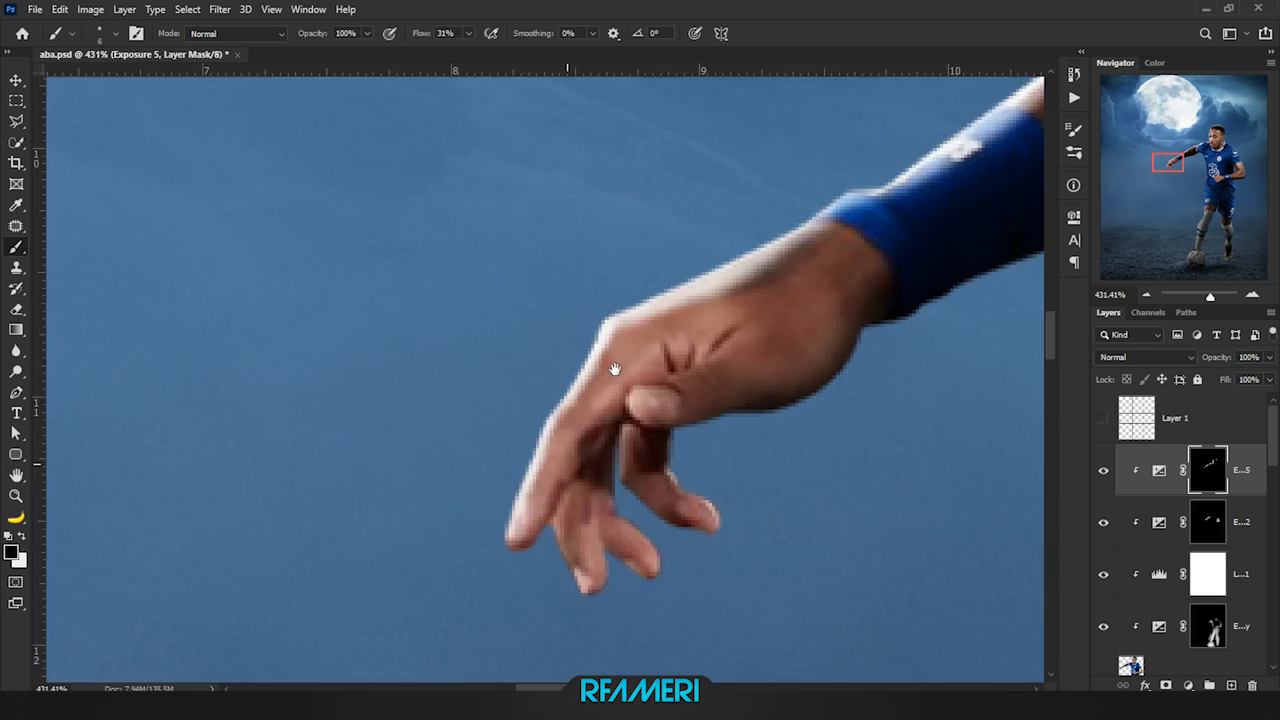
drag(614, 369, 584, 304)
key(x)
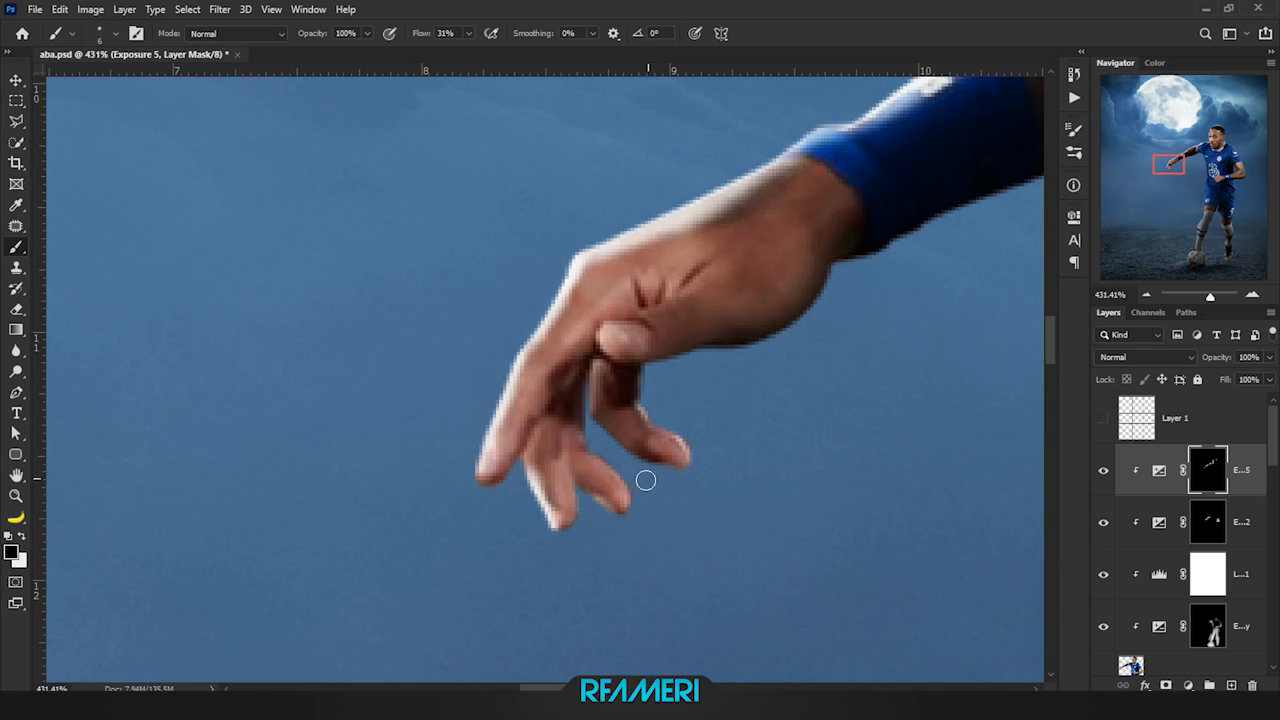
Paint a rim highlight on the Exposure 5 mask along the shirt's side below the underarm and soften it with black
scroll(650, 420, down, 4)
scroll(543, 420, up, 5)
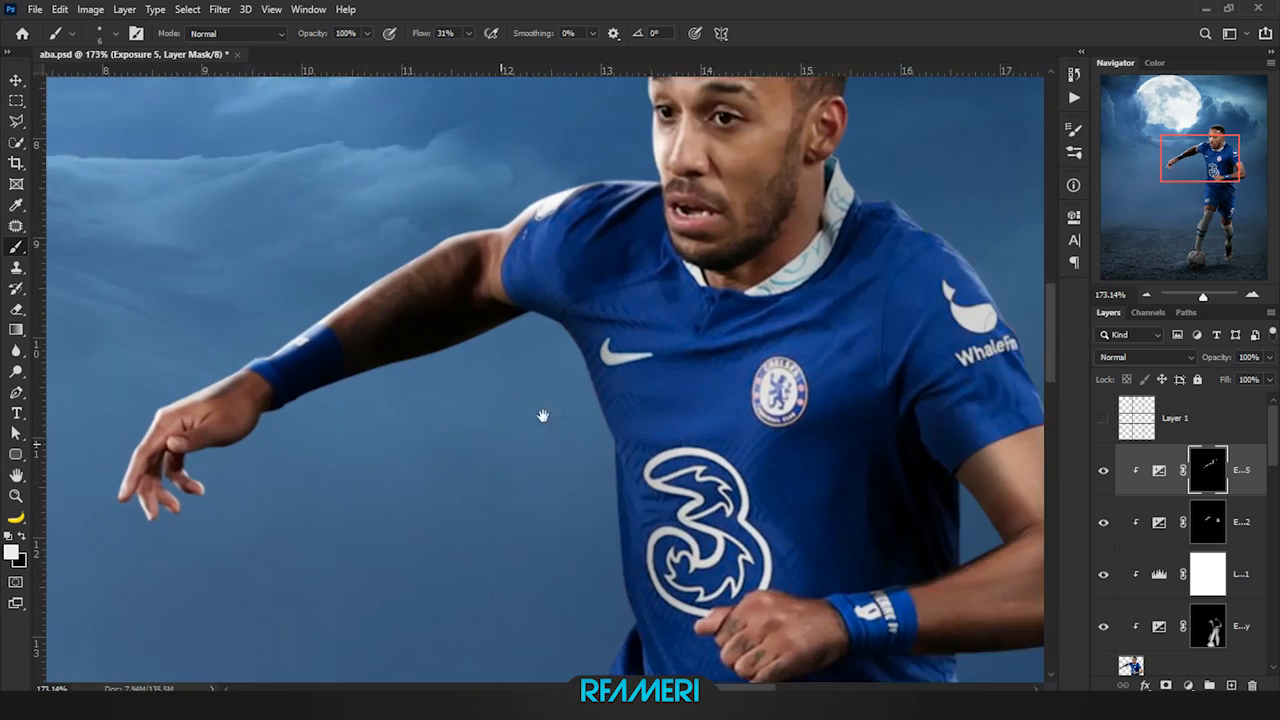
key(x)
key(x)
scroll(566, 403, down, 3)
key(x)
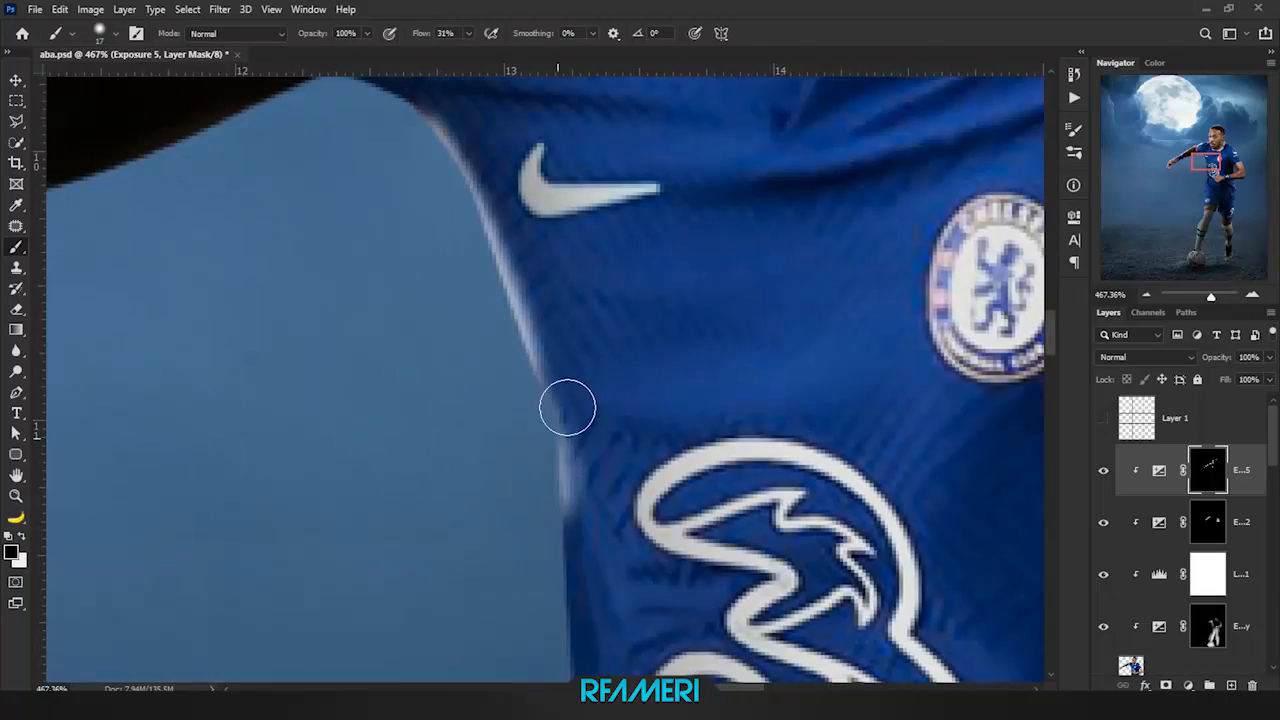
scroll(509, 289, up, 3)
scroll(556, 362, down, 2)
scroll(670, 390, down, 3)
key(x)
Continue the rim highlight down the shirt's side beside the large 3 logo to the hem, using a smaller brush
scroll(670, 340, up, 4)
scroll(650, 355, down, 3)
scroll(640, 360, down, 3)
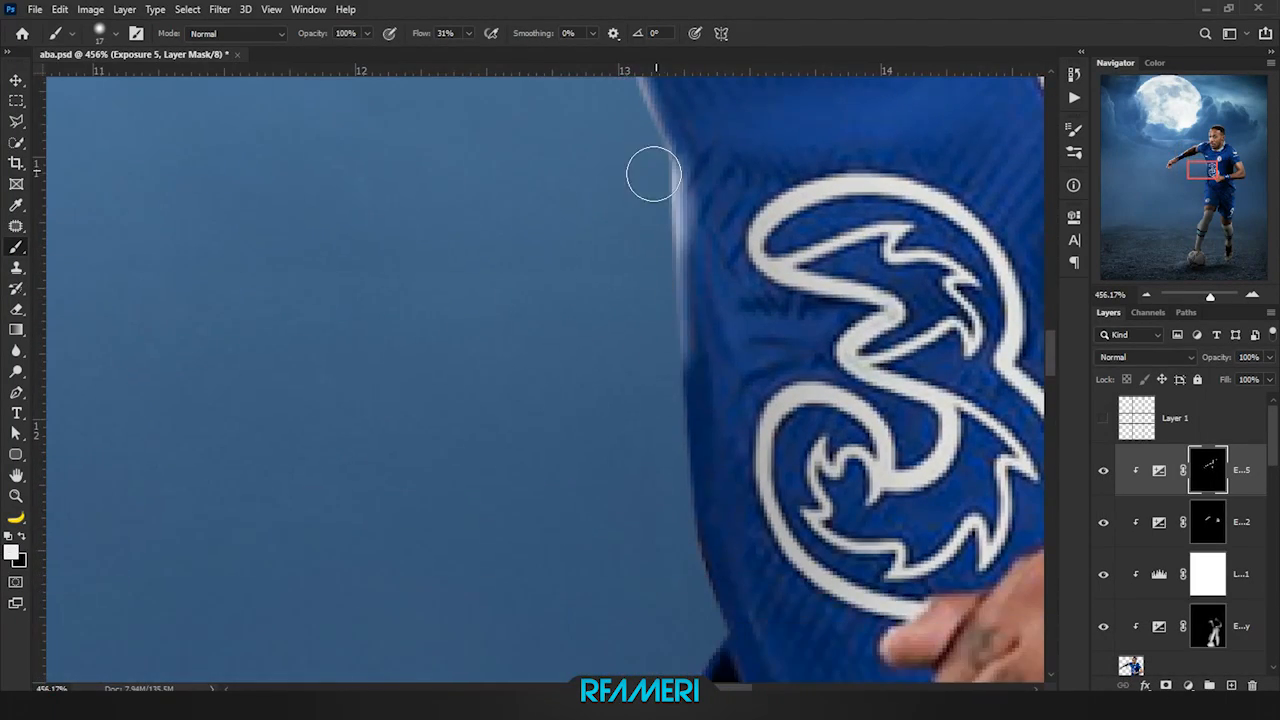
key(x)
scroll(749, 477, down, 3)
key(x)
key(bracketleft)
key(bracketleft)
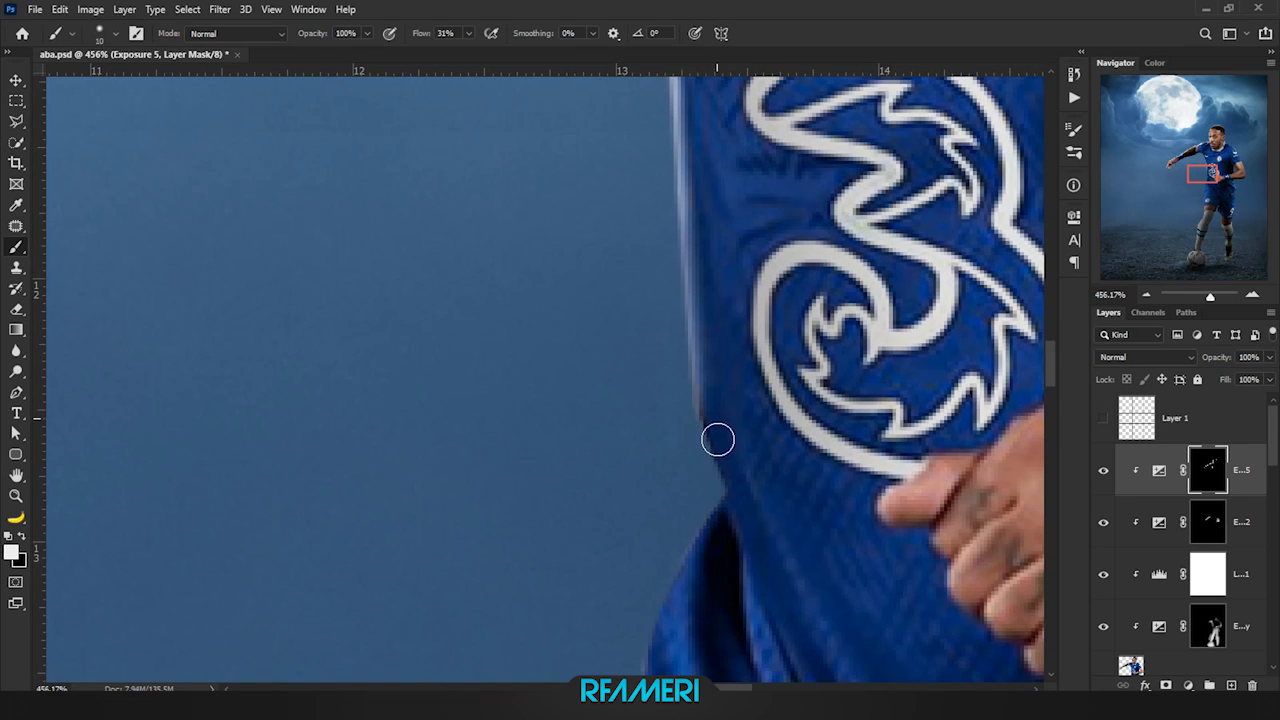
scroll(746, 366, down, 4)
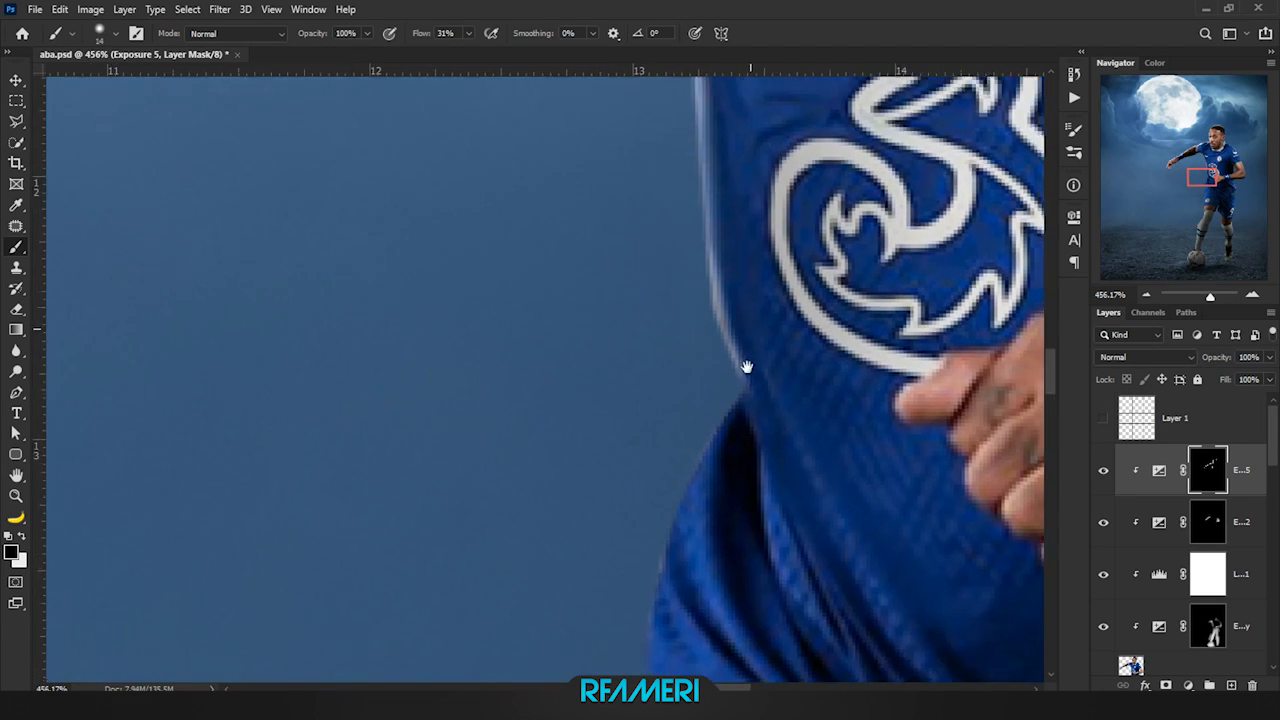
Paint a rim highlight along the curved outer edge of the blue kit at the hip, just below the shirt's side
scroll(780, 330, left, 2)
scroll(749, 343, down, 2)
key(x)
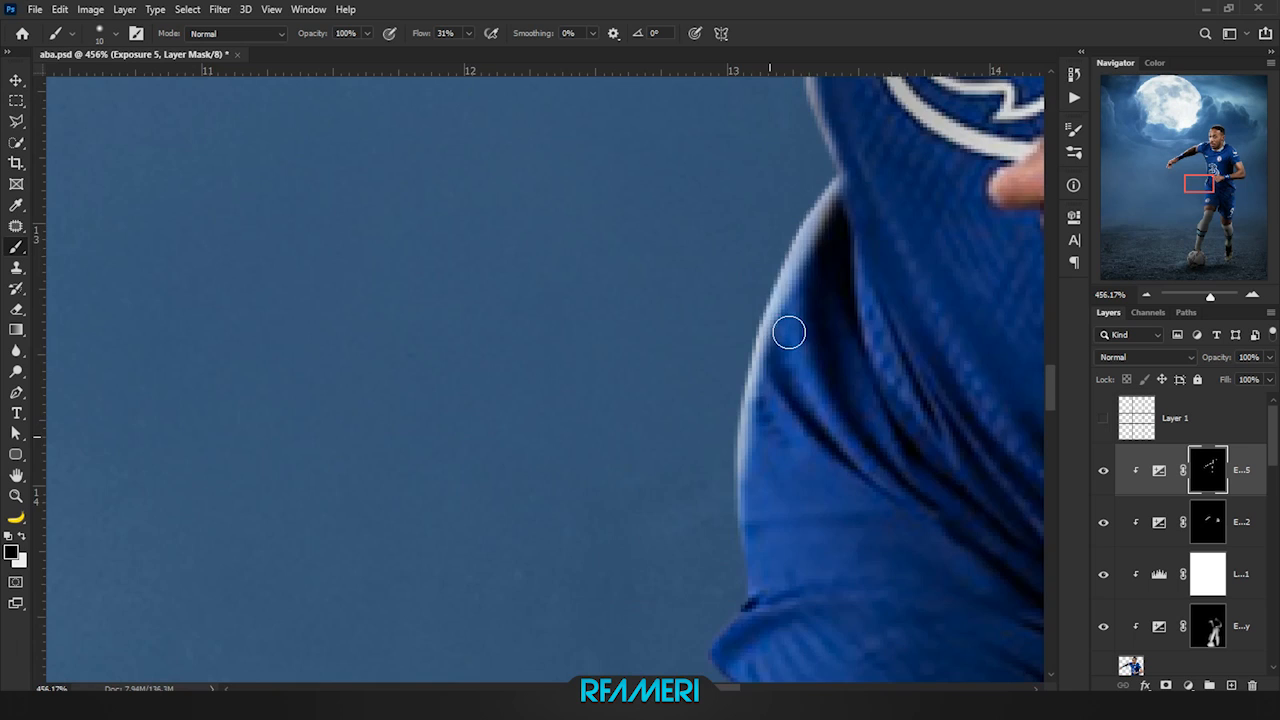
scroll(789, 331, up, 4)
scroll(760, 400, right, 1)
Highlight the inner fabric fold at the hip with white, then blend it using an enlarged black brush
key(x)
scroll(777, 374, down, 2)
scroll(777, 374, right, 1)
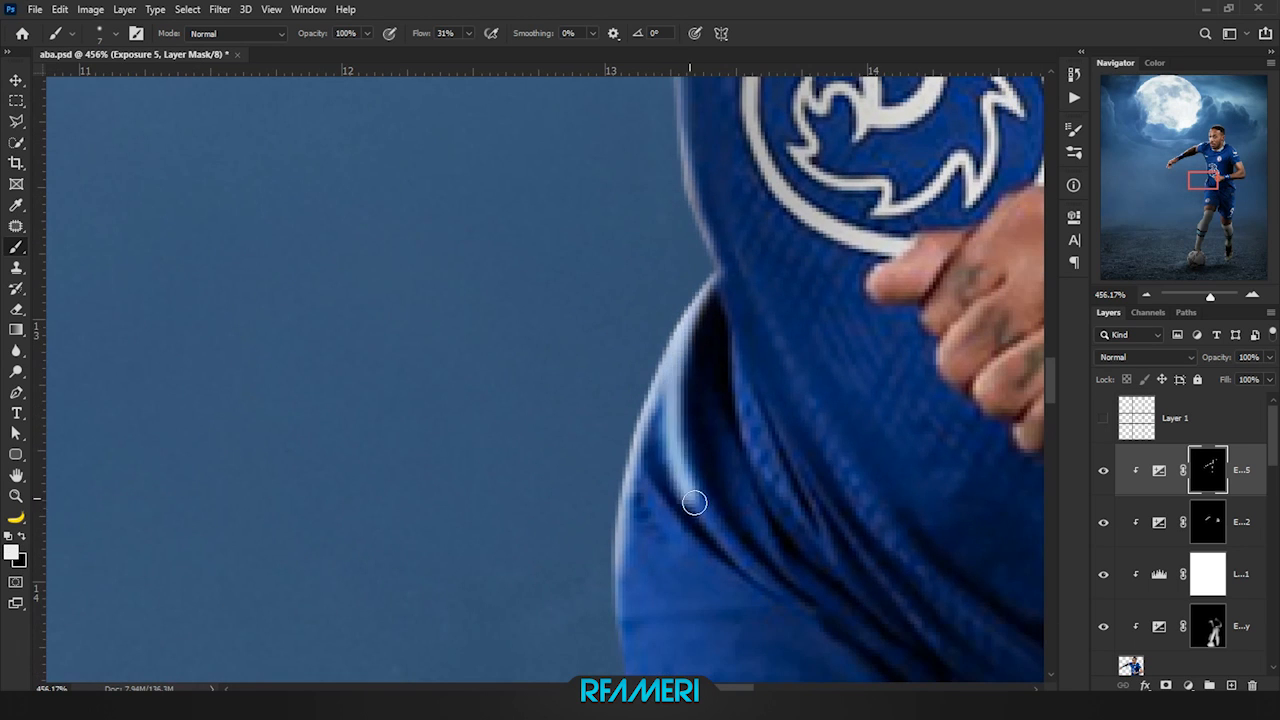
key(x)
key(bracketright)
key(bracketright)
key(bracketright)
key(bracketright)
mouse_move(682, 439)
mouse_down()
mouse_move(722, 441)
mouse_move(706, 382)
mouse_up()
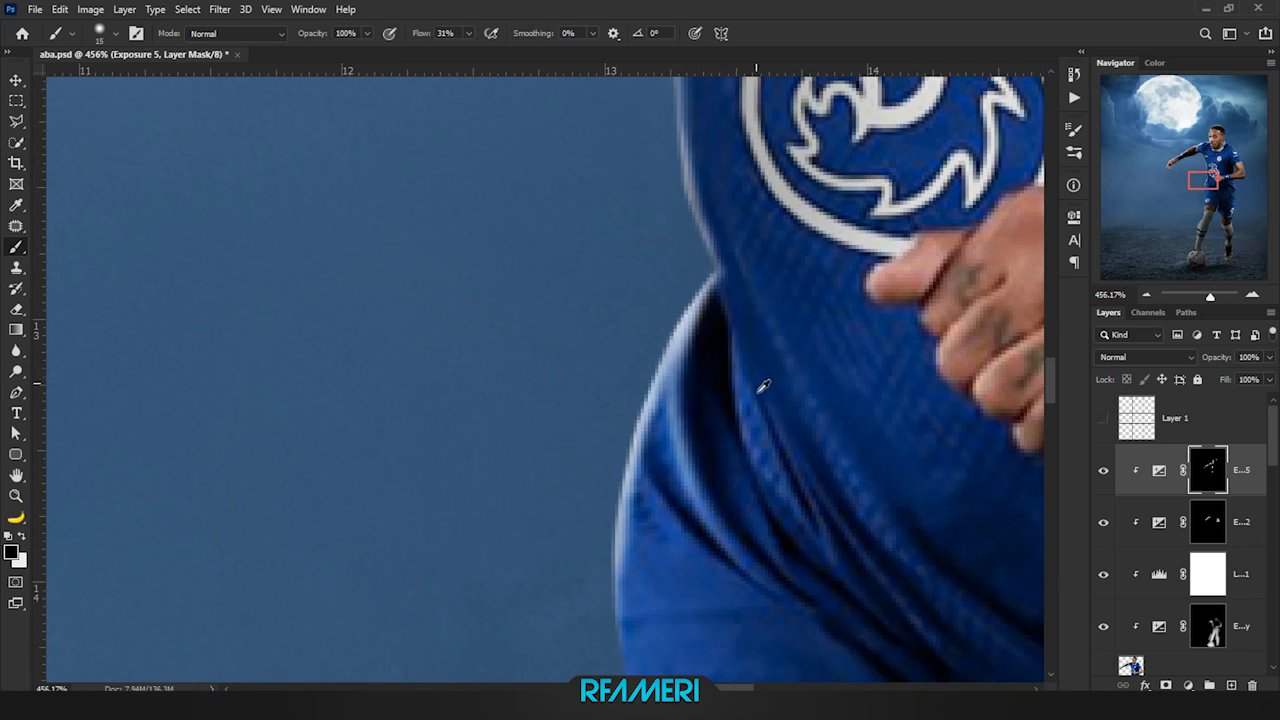
Paint a thin highlight along the lower shirt front above the hip folds with a reduced white brush
scroll(760, 370, down, 2)
scroll(760, 289, up, 3)
key(x)
key(bracketleft)
key(bracketleft)
key(bracketleft)
key(bracketleft)
key(bracketleft)
drag(725, 212, 816, 440)
key(x)
mouse_move(845, 550)
mouse_down()
mouse_move(773, 248)
mouse_move(886, 523)
mouse_up()
key(ctrl+z)
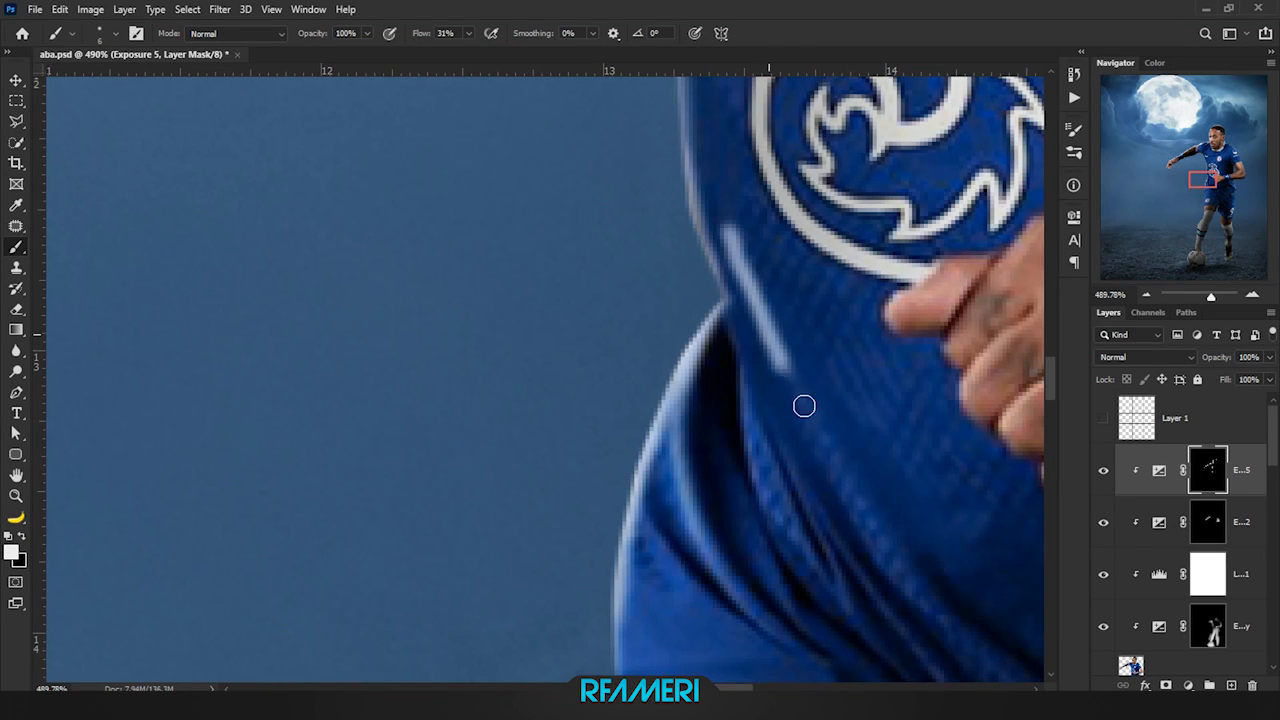
key(ctrl+shift+z)
Soften the highlight on the lower shirt front with a progressively enlarged black brush
scroll(597, 463, right, 3)
key(x)
key(bracketright)
key(bracketright)
key(bracketright)
drag(450, 238, 610, 515)
key(bracketright)
key(bracketright)
key(bracketright)
scroll(631, 491, down, 3)
scroll(700, 450, up, 3)
Paint a fine highlight along the shirt's hem above the dark hip folds and blend it with black
key(x)
key(bracketleft)
key(bracketleft)
key(bracketleft)
scroll(748, 438, down, 3)
key(r)
mouse_move(748, 203)
mouse_down()
mouse_move(703, 189)
mouse_move(832, 340)
mouse_up()
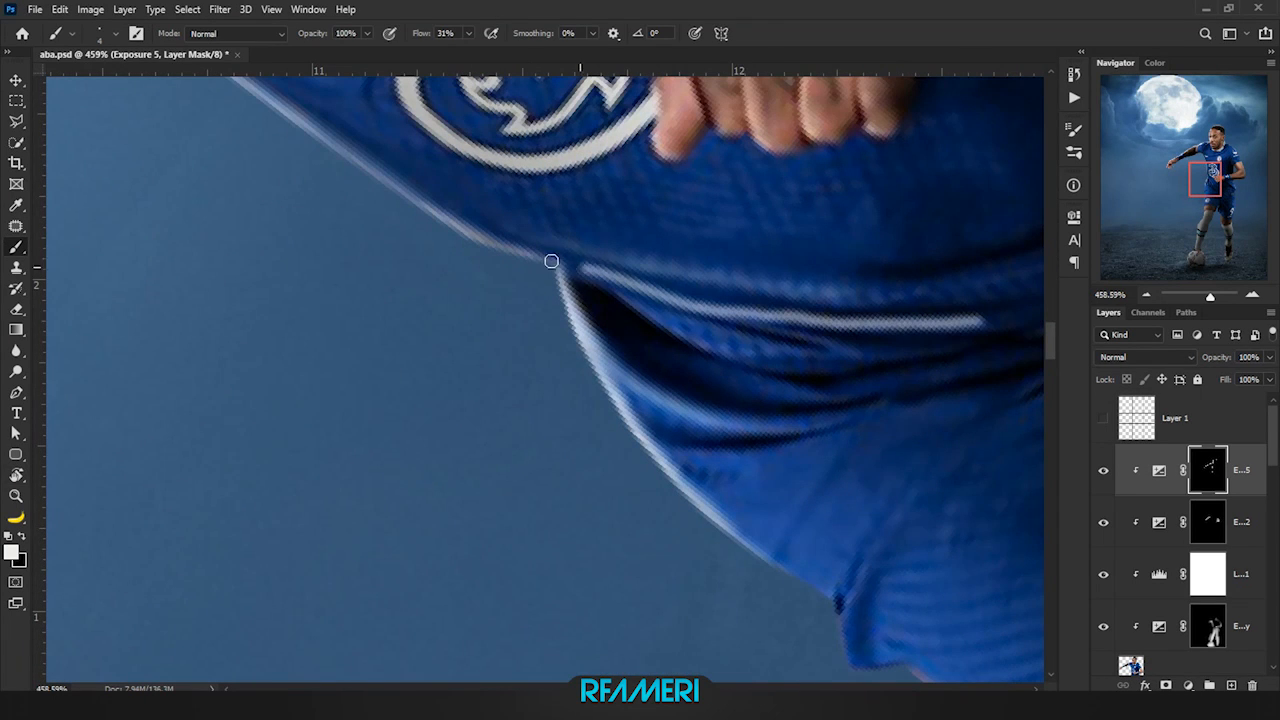
drag(982, 344, 714, 349)
scroll(771, 271, down, 5)
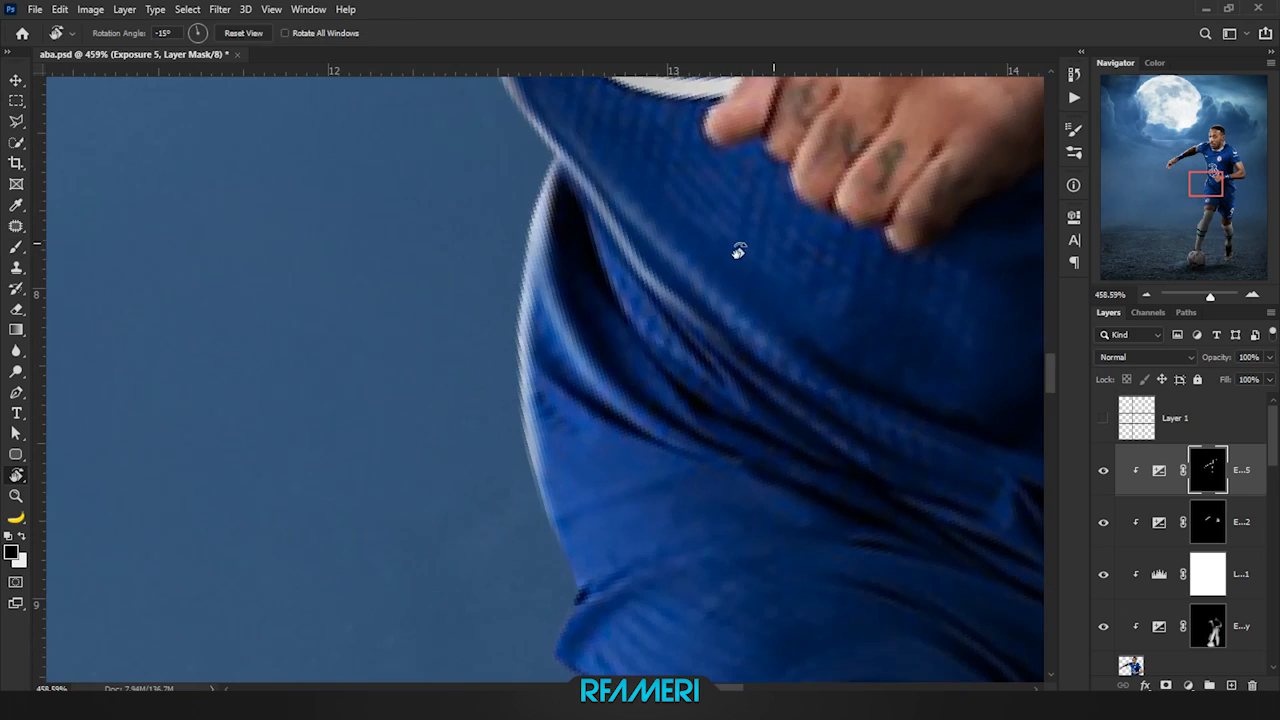
Extend the rim highlight down the shorts' outer edge to the protruding crease and soften its inner side
mouse_move(561, 298)
mouse_down()
mouse_move(586, 349)
mouse_move(660, 370)
mouse_move(550, 276)
mouse_up()
scroll(559, 431, down, 2)
key(x)
alt+right_click(689, 381)
key(x)
key(x)
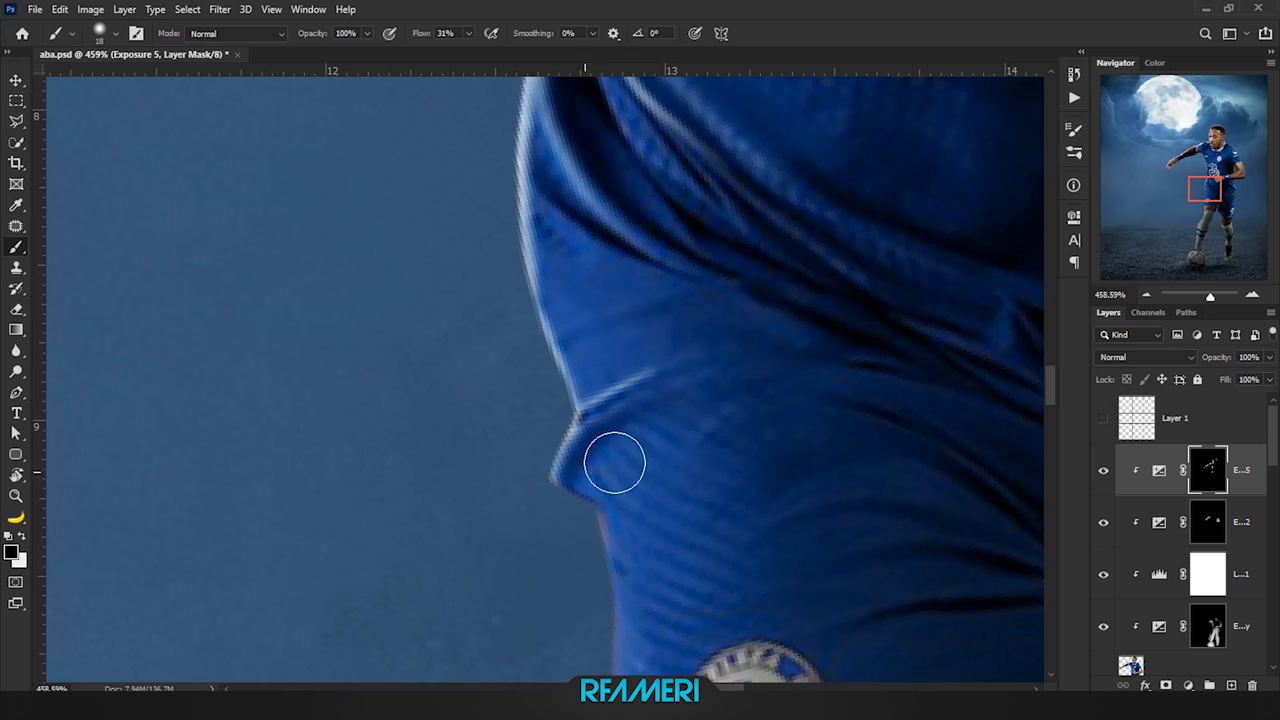
Paint a rim highlight along the shorts' leg edge beside the club badge down to the hem, softening it with black
drag(693, 346, 764, 201)
key(x)
drag(666, 366, 678, 403)
drag(756, 488, 799, 368)
key(x)
mouse_move(726, 300)
mouse_down()
mouse_move(731, 463)
mouse_move(724, 384)
mouse_up()
drag(728, 330, 757, 589)
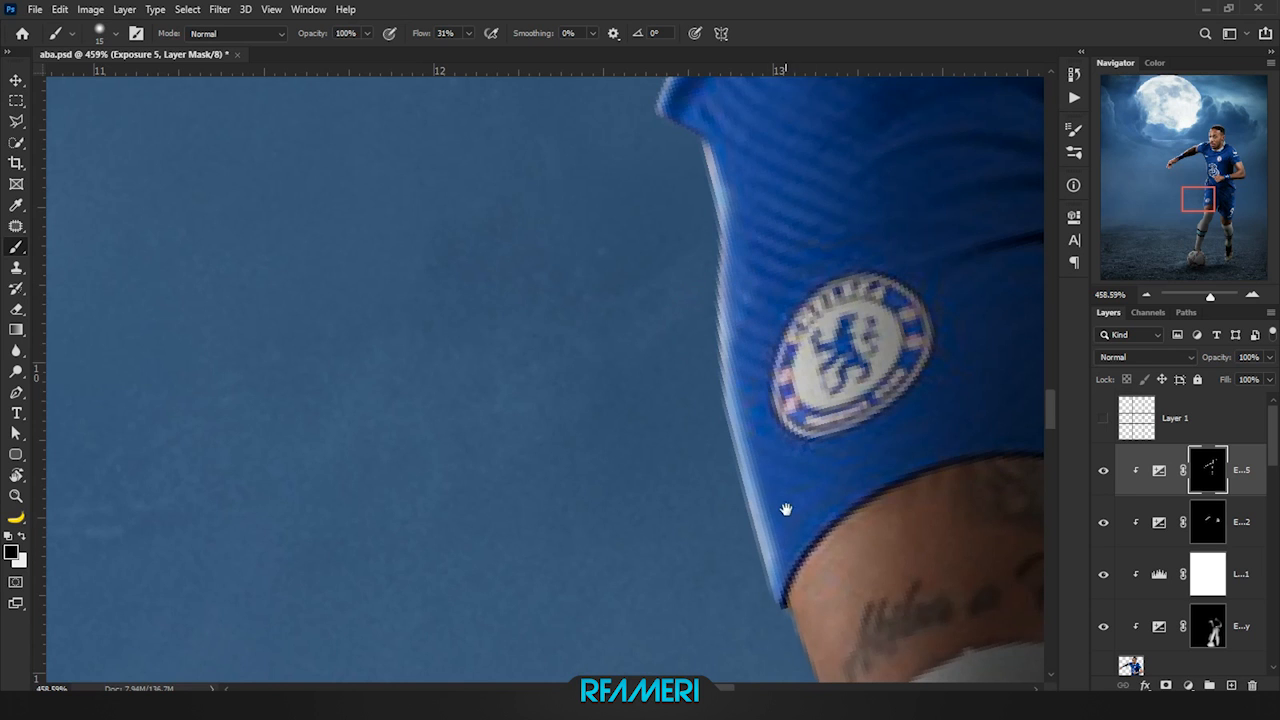
drag(786, 508, 777, 373)
key(x)
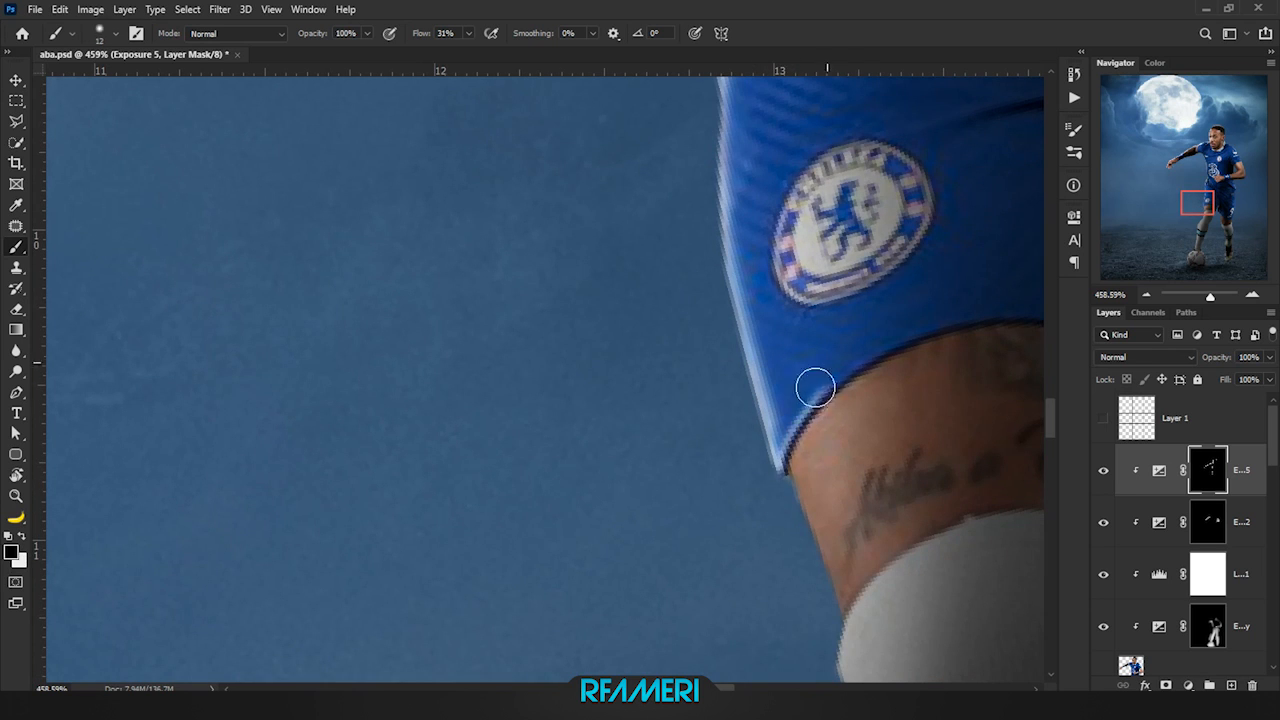
Strengthen the highlights on the shorts' protruding crease and its inward fold, then blend them with black
scroll(815, 388, down, 3)
scroll(800, 314, up, 4)
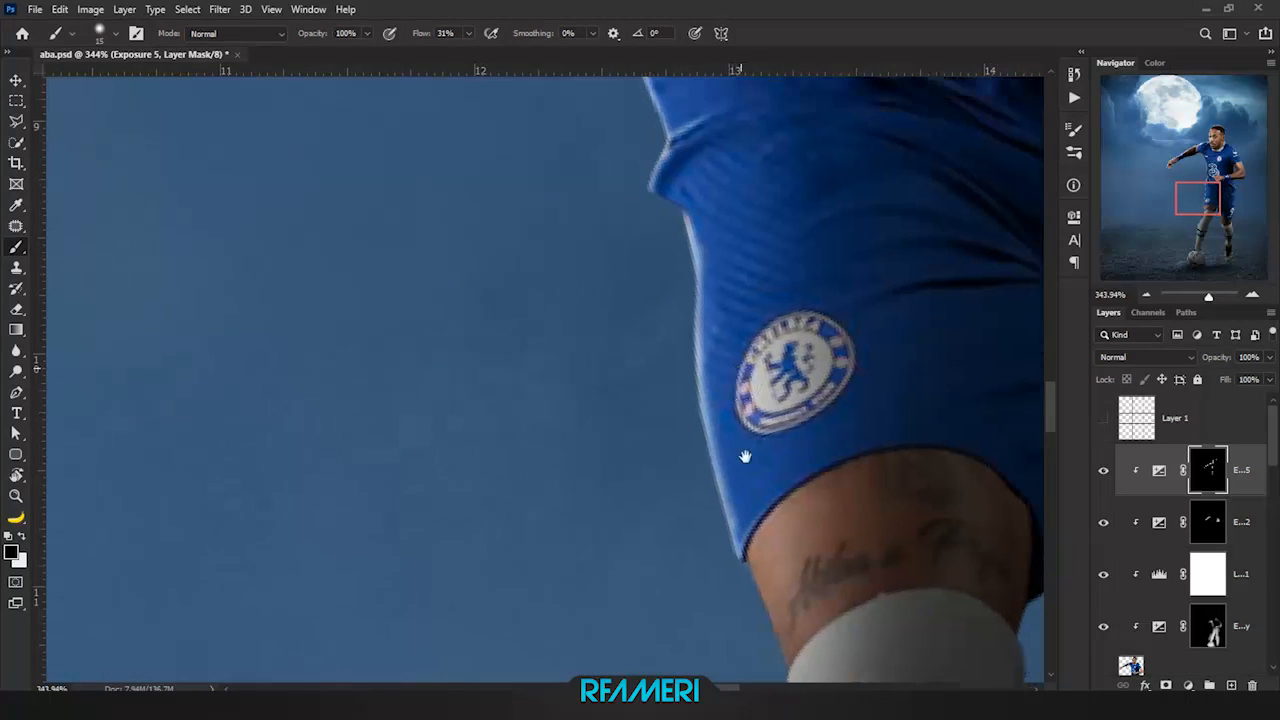
drag(745, 457, 768, 715)
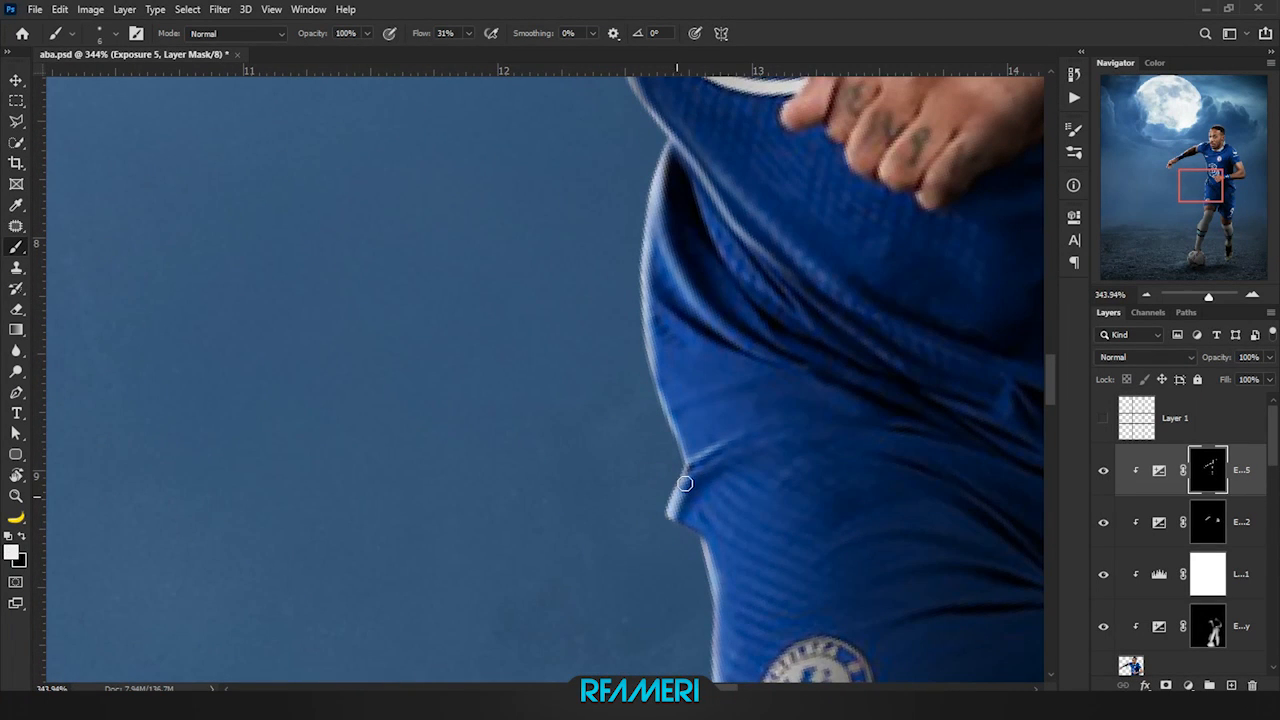
scroll(824, 451, down, 4)
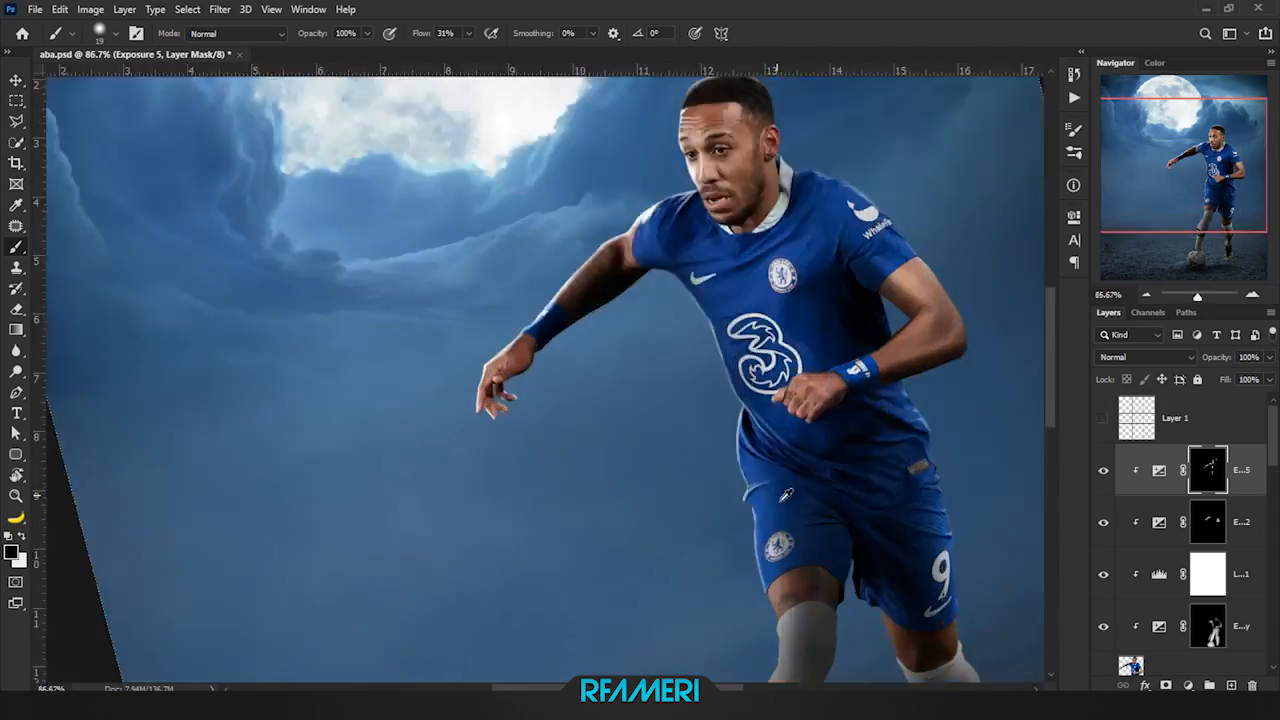
scroll(760, 460, up, 2)
scroll(714, 455, up, 4)
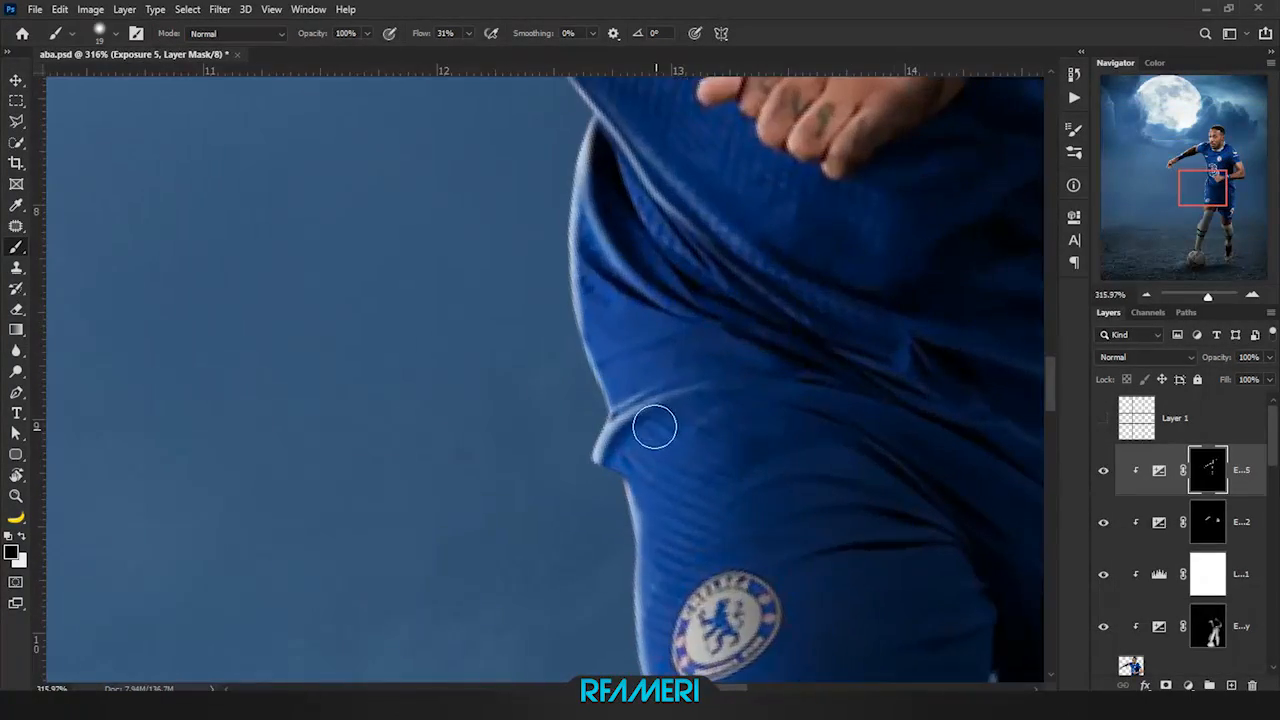
Paint small highlights on the thumb and knuckle edges of the fist in front of the shirt, refining them with black
scroll(654, 426, down, 1)
scroll(631, 384, up, 2)
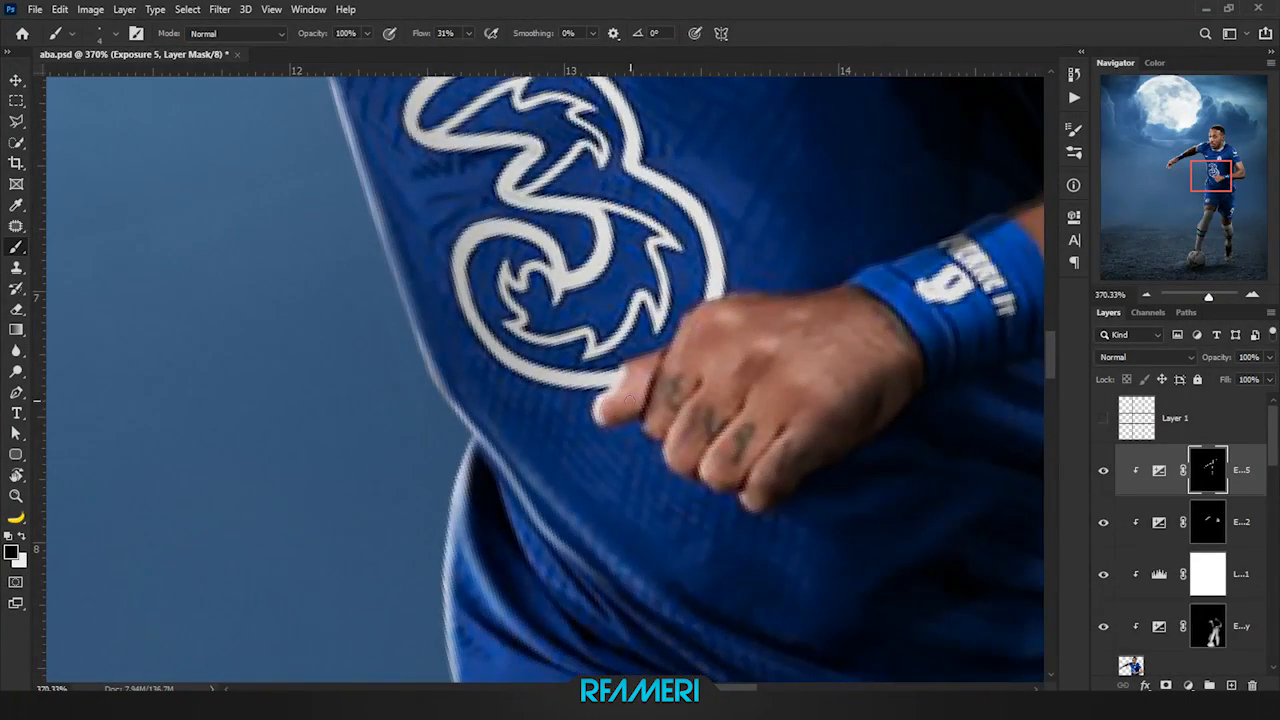
mouse_move(674, 328)
mouse_down()
mouse_move(659, 330)
mouse_move(673, 341)
mouse_up()
key(x)
key(x)
mouse_move(759, 297)
mouse_down()
mouse_move(712, 331)
mouse_move(745, 368)
mouse_up()
scroll(749, 366, down, 3)
scroll(749, 366, up, 1)
key(x)
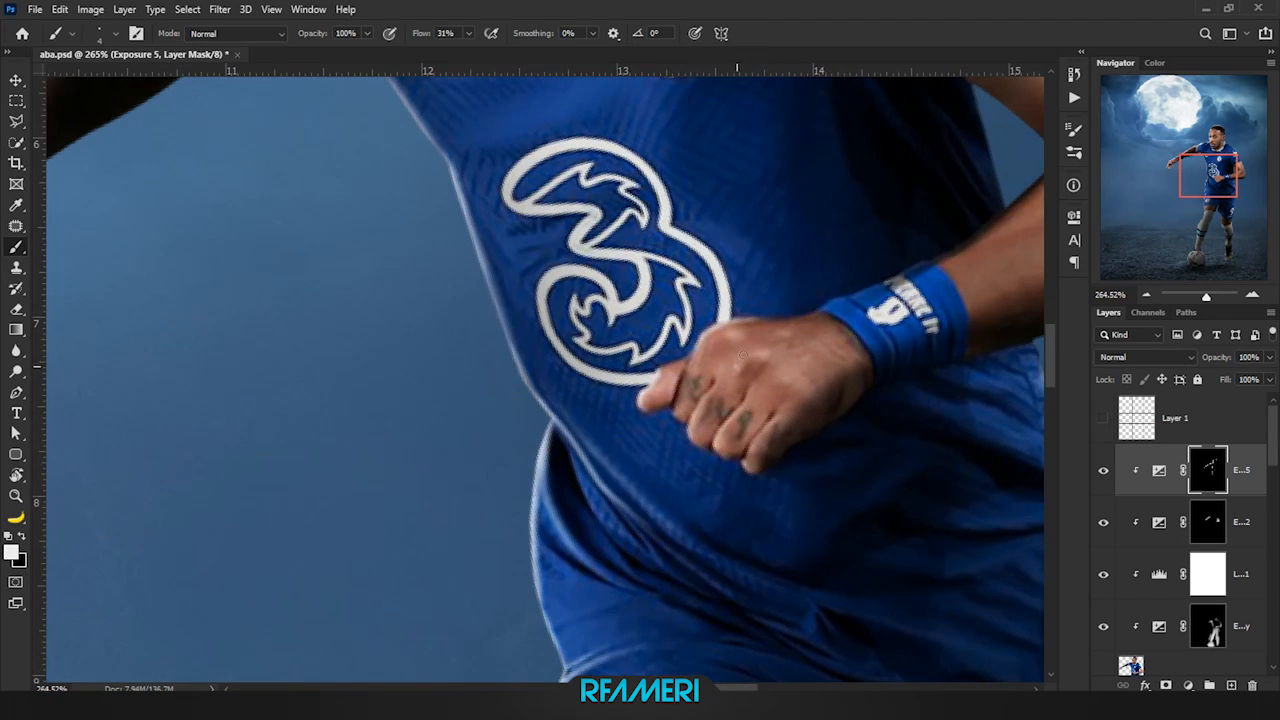
Paint a rim highlight along the bare thigh's outer edge between the shorts and the sock
scroll(752, 366, down, 3)
scroll(723, 386, up, 3)
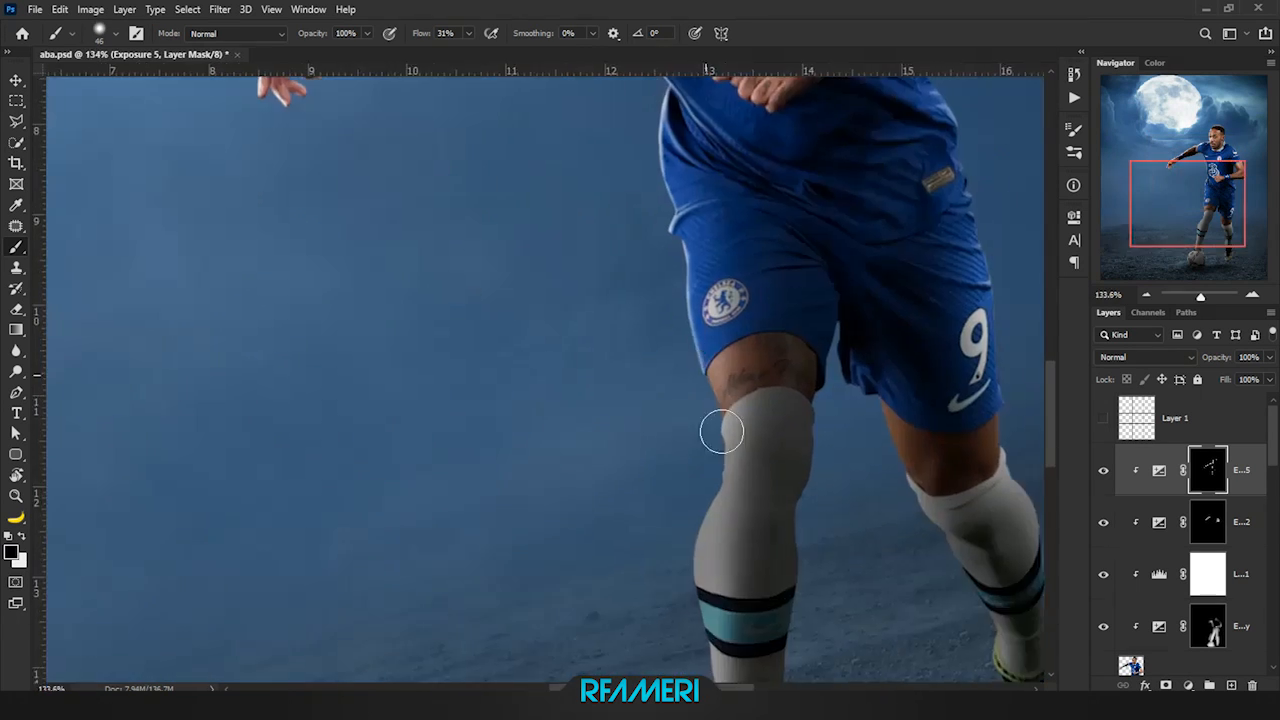
key(bracketleft)
key(bracketleft)
scroll(688, 352, up, 2)
key(bracketright)
key(bracketright)
key(bracketright)
key(bracketright)
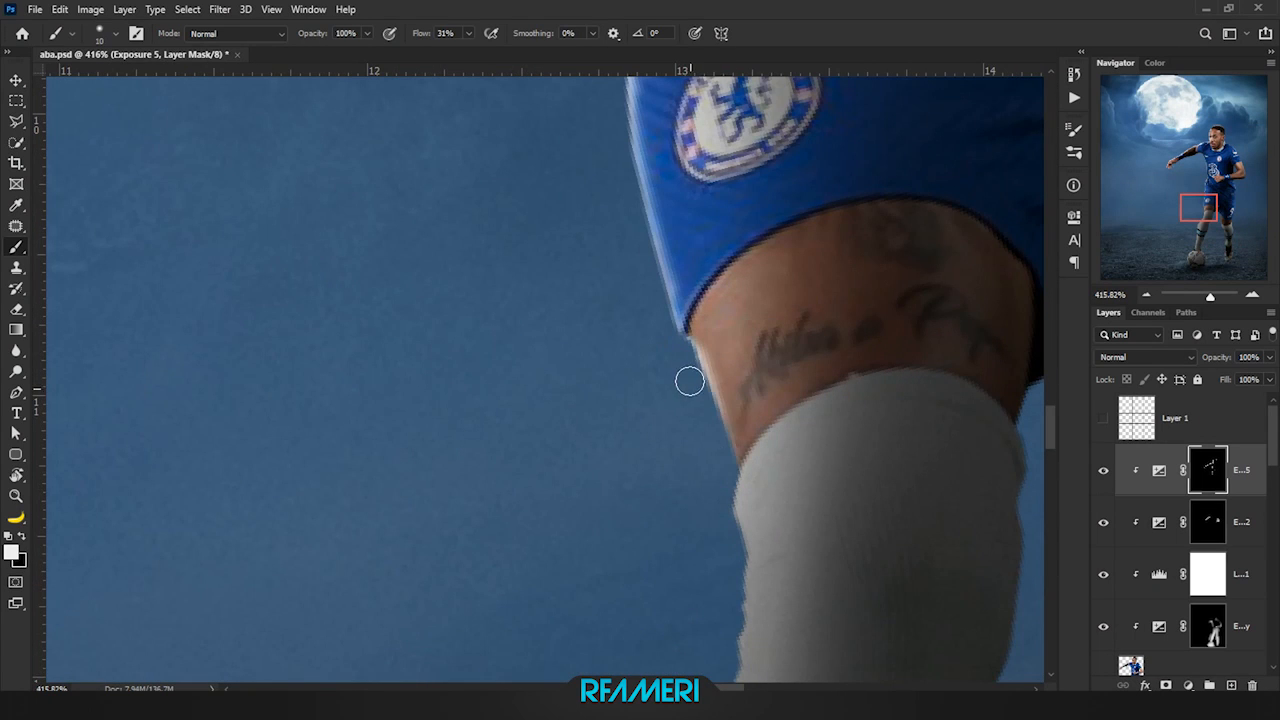
mouse_move(705, 392)
mouse_down()
mouse_move(717, 357)
mouse_move(746, 438)
mouse_up()
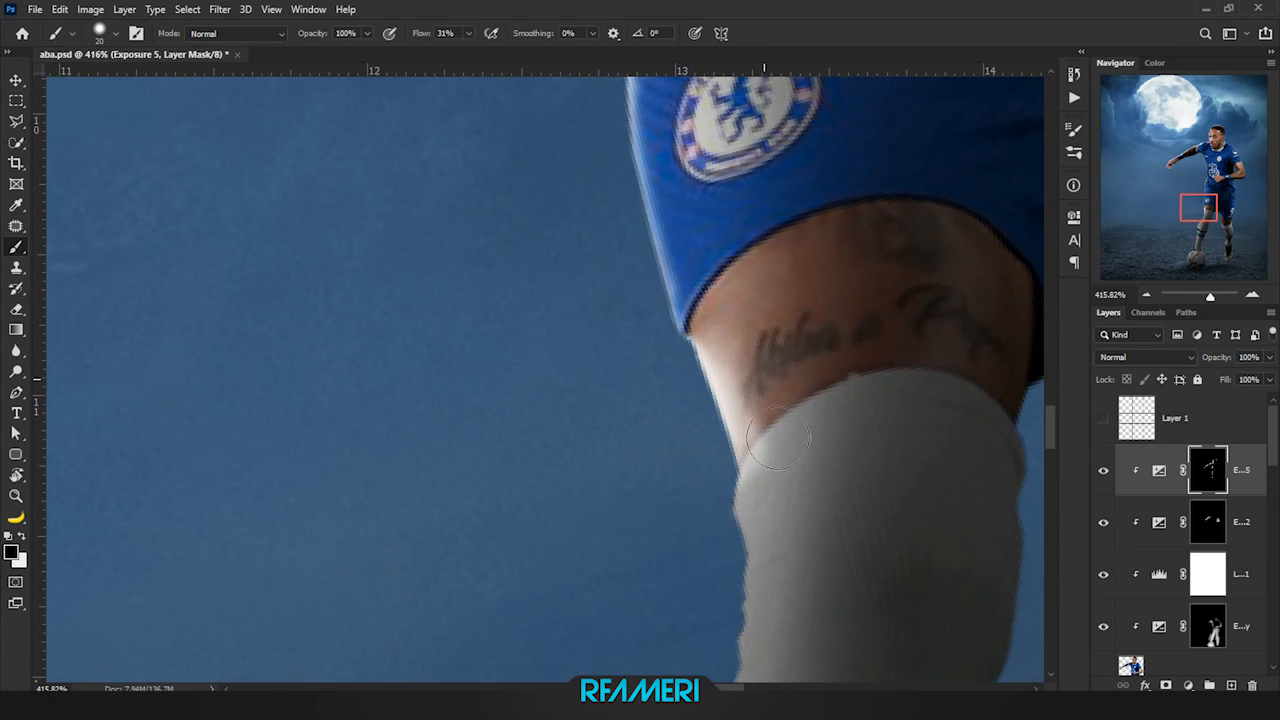
Narrow and soften the inner side of the bare thigh's highlight with black
key(bracketleft)
key(bracketleft)
key(bracketleft)
key(bracketleft)
key(bracketleft)
key(bracketleft)
key(bracketleft)
key(bracketleft)
key(bracketleft)
key(bracketleft)
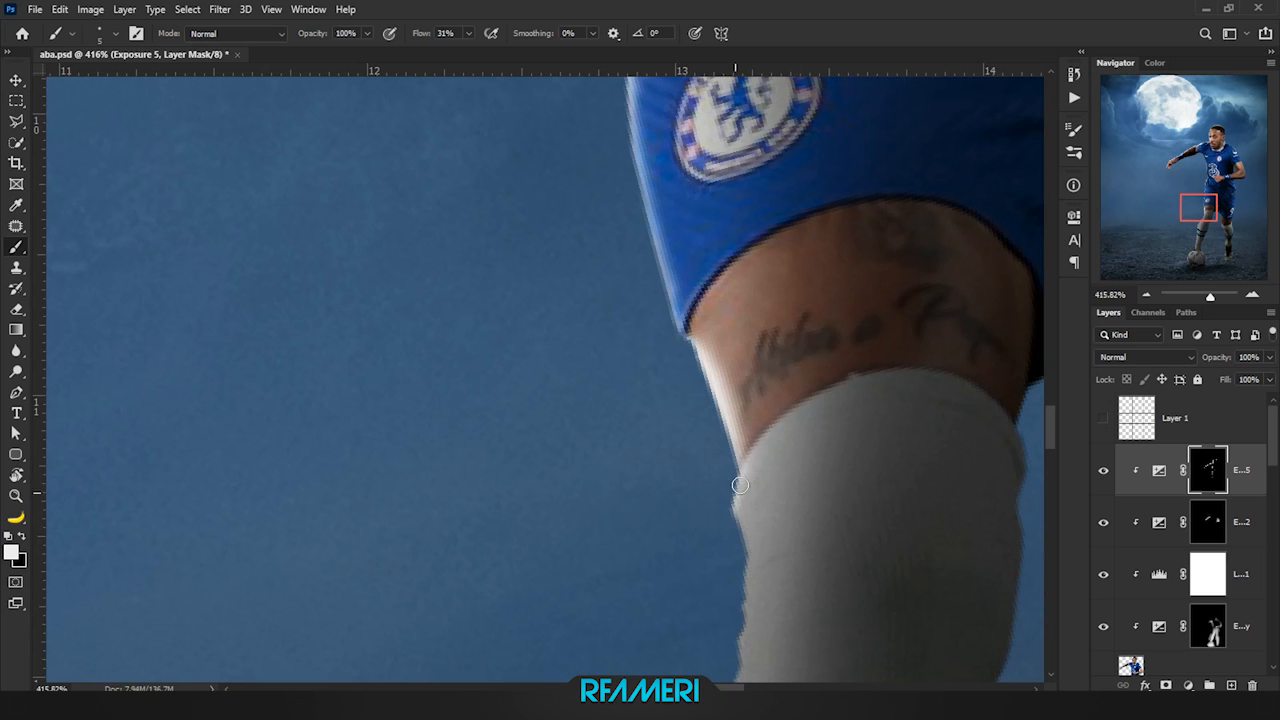
Highlight the sock's outer edge and small fabric wrinkles at the knee, softening the strokes with black
key(bracketleft)
key(bracketleft)
key(bracketleft)
key(bracketleft)
key(bracketleft)
key(bracketleft)
key(x)
drag(739, 533, 849, 363)
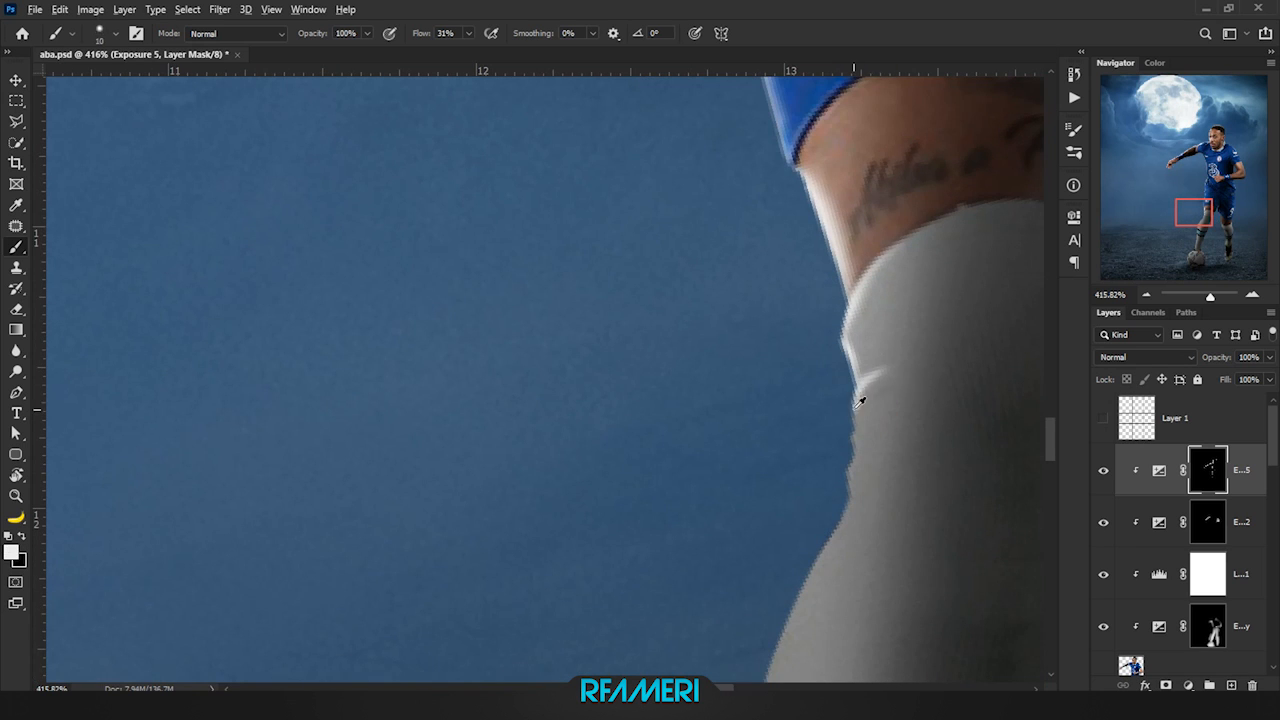
drag(865, 455, 833, 414)
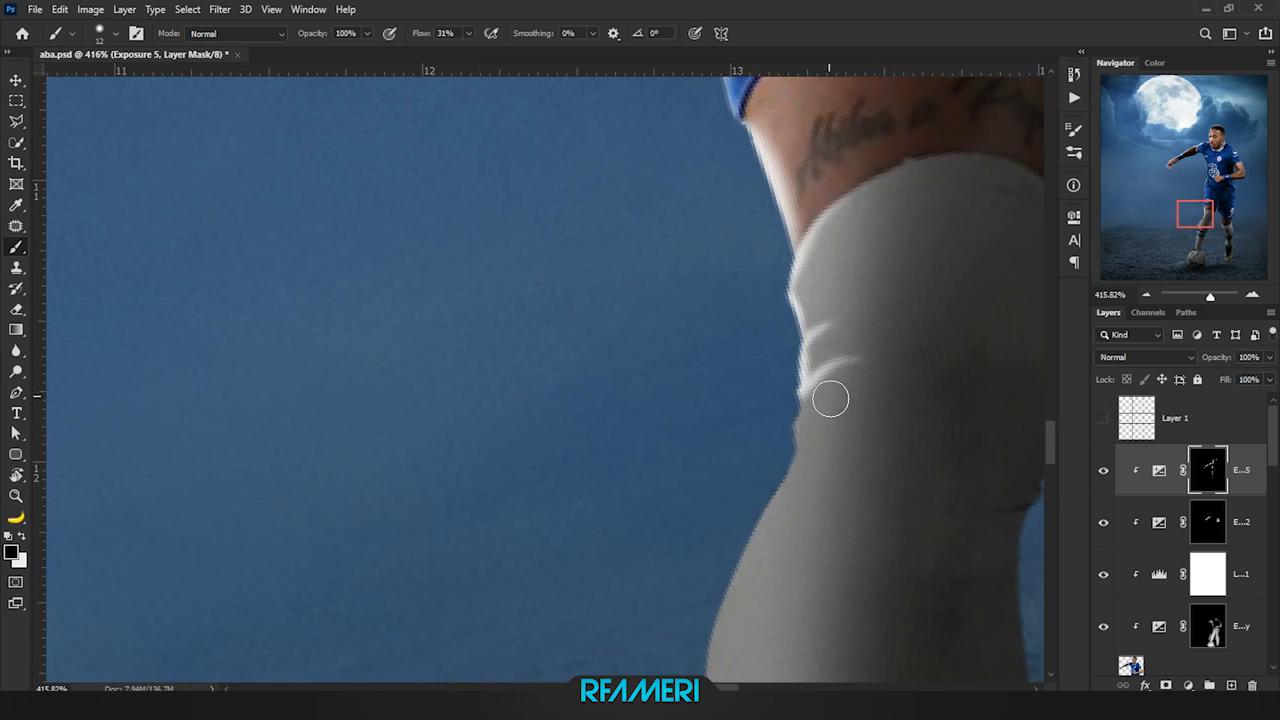
Add fine highlights along the sock's top edge and the lower wrinkles beneath the knee with a smaller brush
scroll(833, 389, down, 3)
scroll(789, 409, up, 4)
key(bracketleft)
key(x)
key(bracketleft)
key(bracketleft)
key(bracketleft)
key(bracketleft)
key(bracketleft)
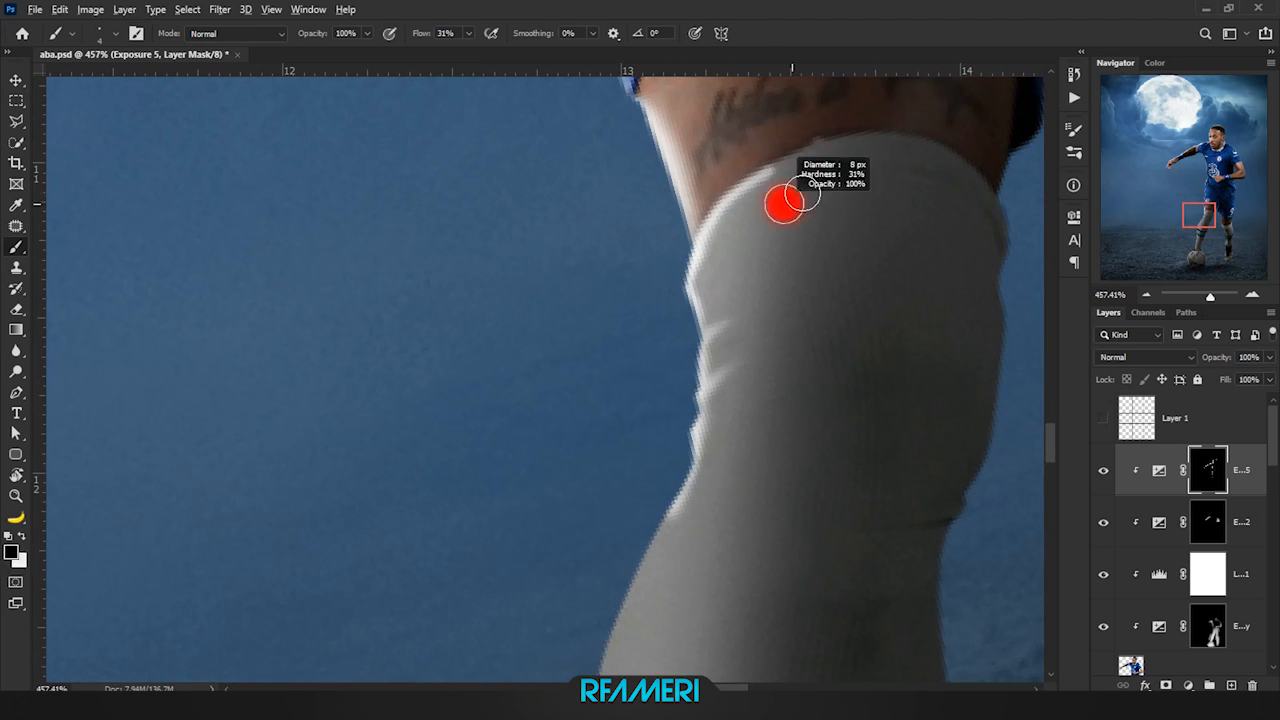
Paint a rim highlight along the calf's outer edge and across the sock's striped band, then blend it with black
scroll(775, 187, down, 5)
scroll(754, 286, up, 4)
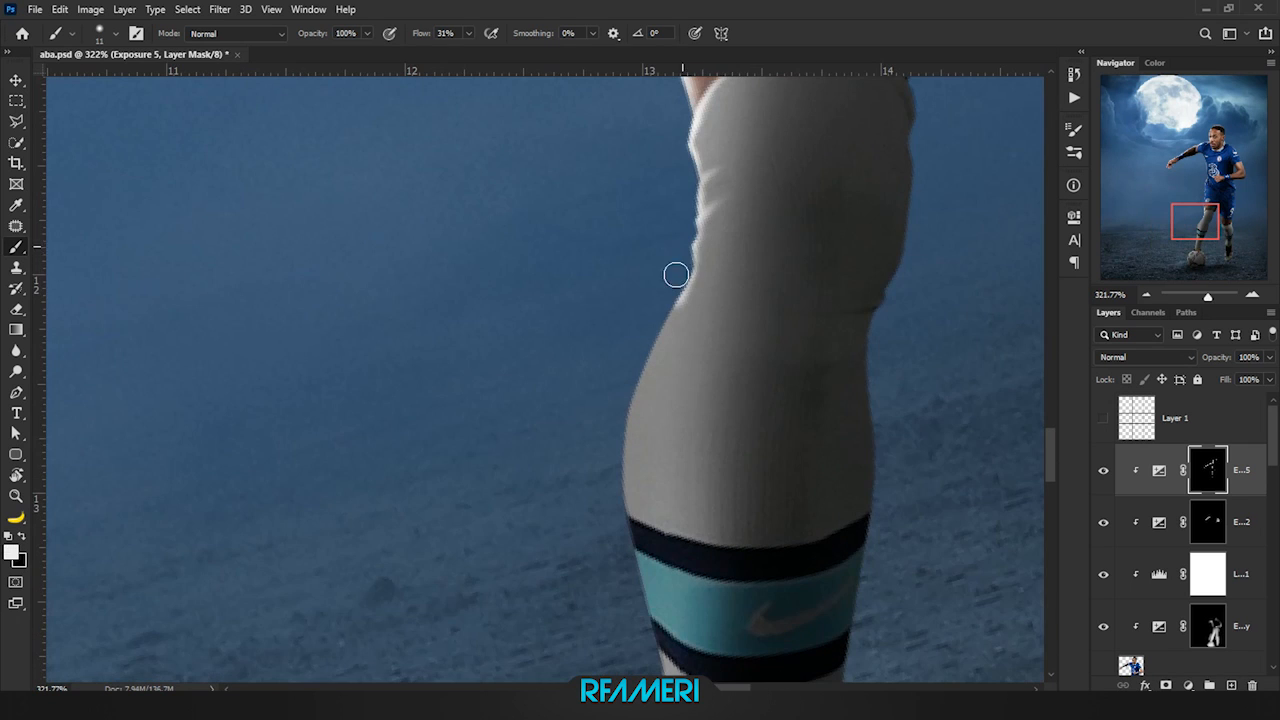
right_click(686, 262)
key(Return)
scroll(703, 194, down, 4)
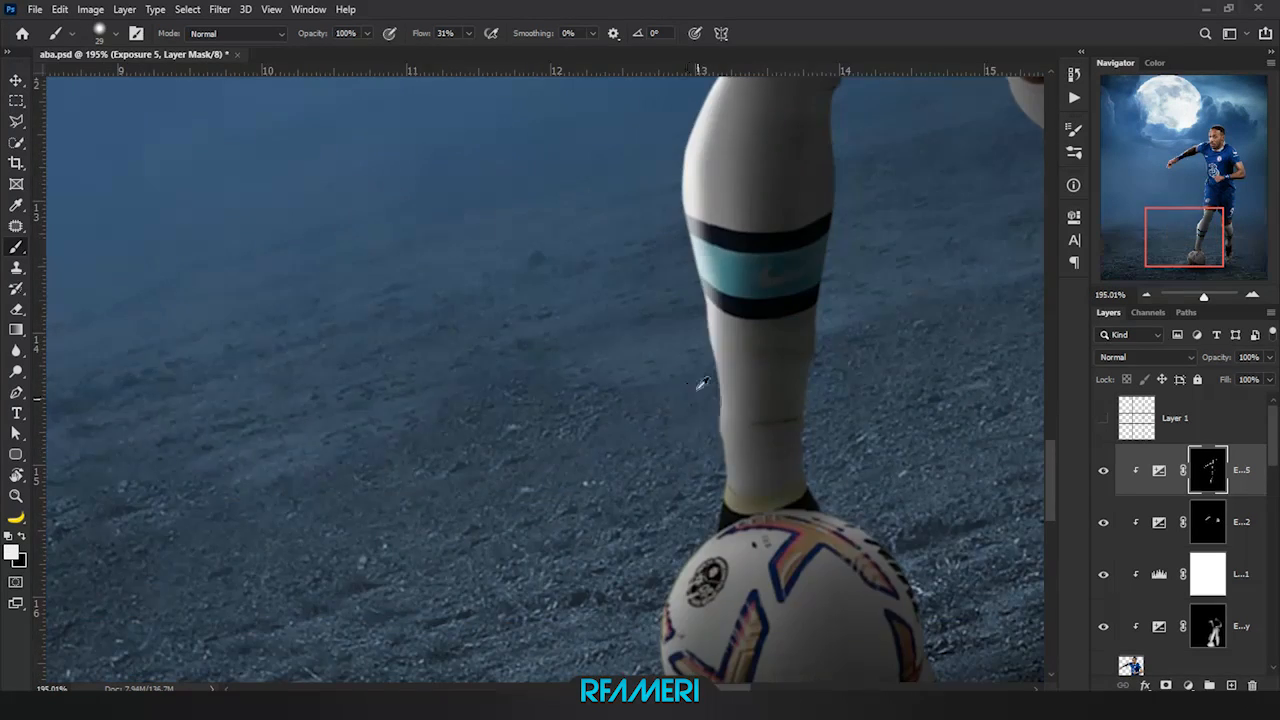
scroll(705, 390, up, 5)
scroll(749, 289, down, 1)
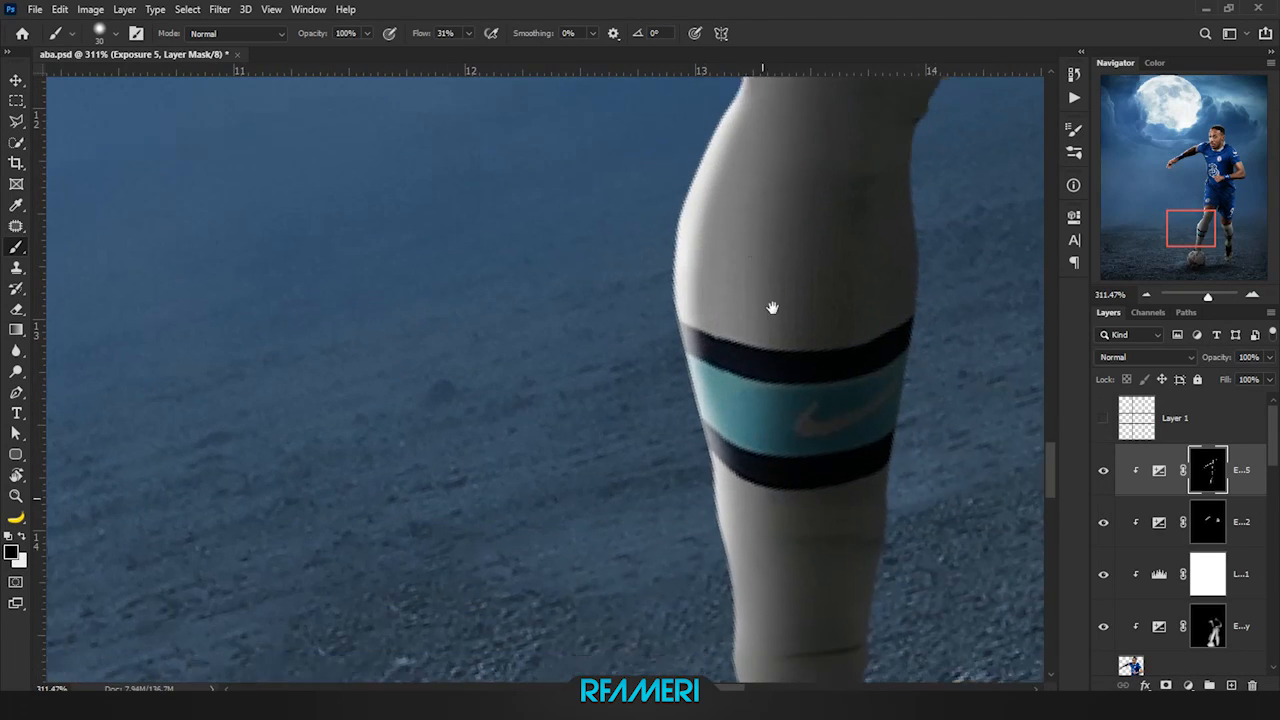
Continue the rim highlight down the lower sock from the striped band to the ankle above the ball
scroll(697, 417, down, 2)
scroll(697, 430, down, 3)
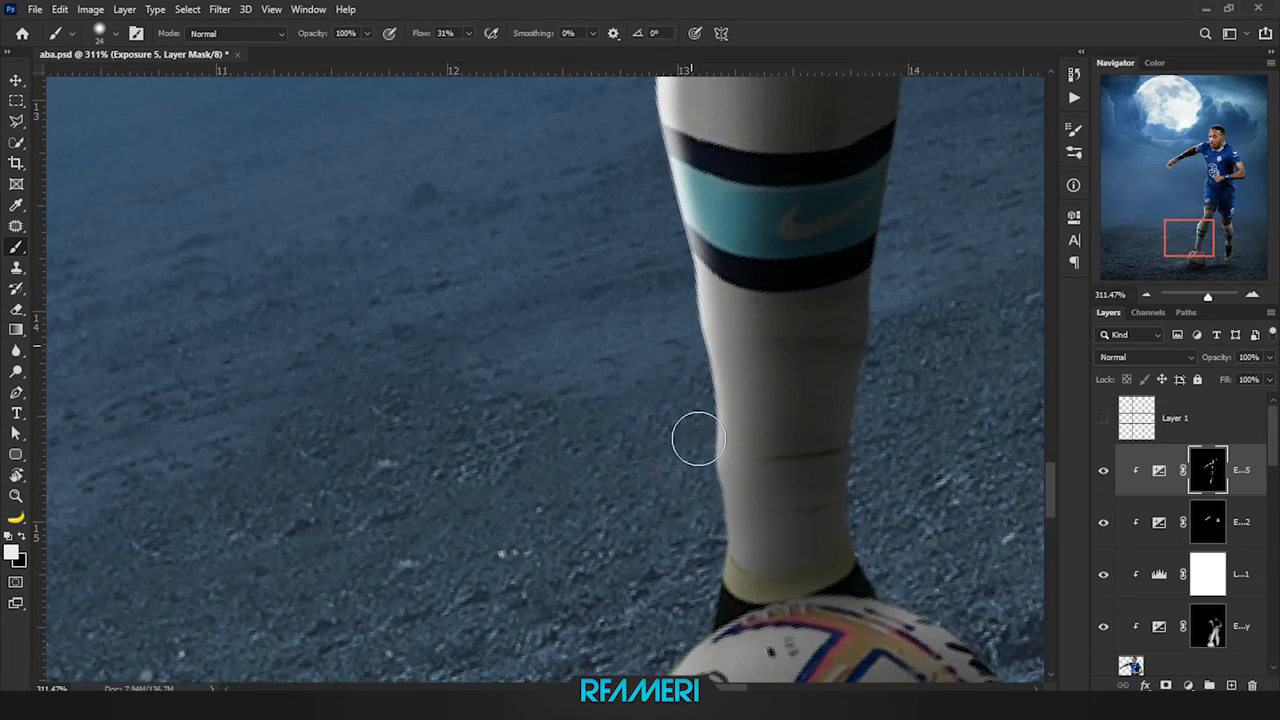
scroll(697, 438, down, 2)
scroll(678, 335, down, 3)
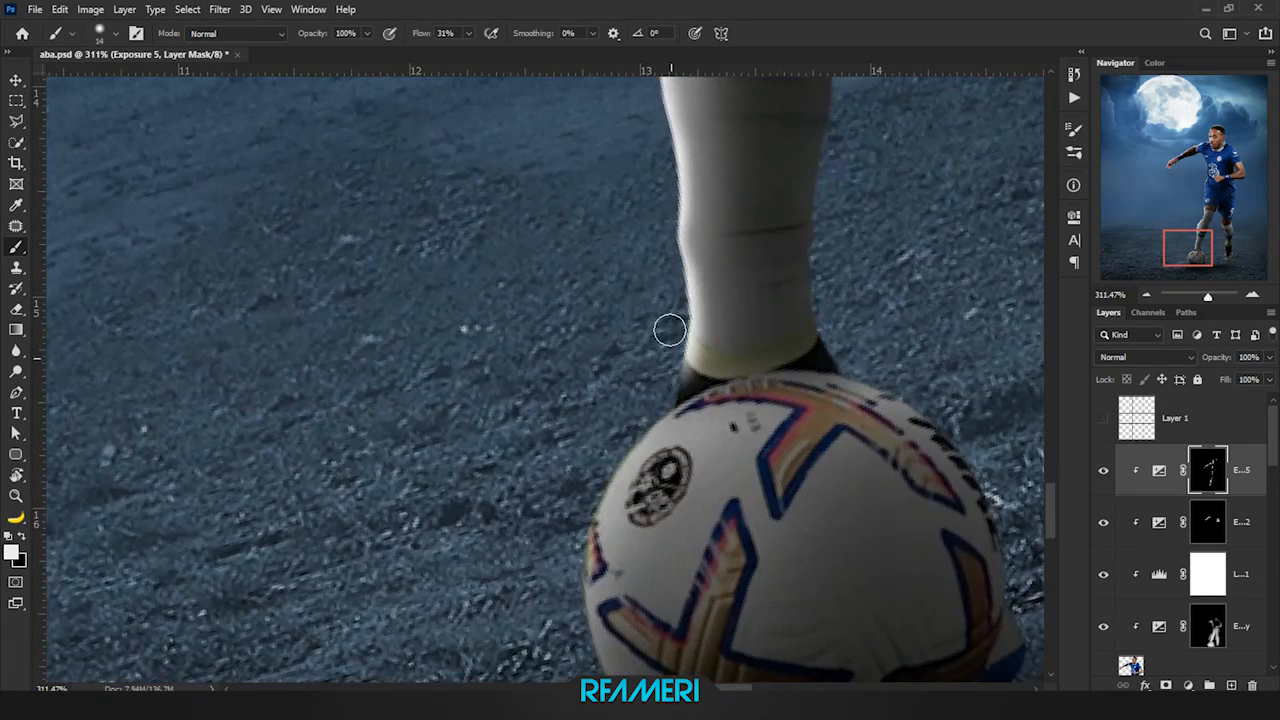
Paint a soft highlight along the moonlit outer edge of the ball, alternating white and black brushes
scroll(742, 296, down, 8)
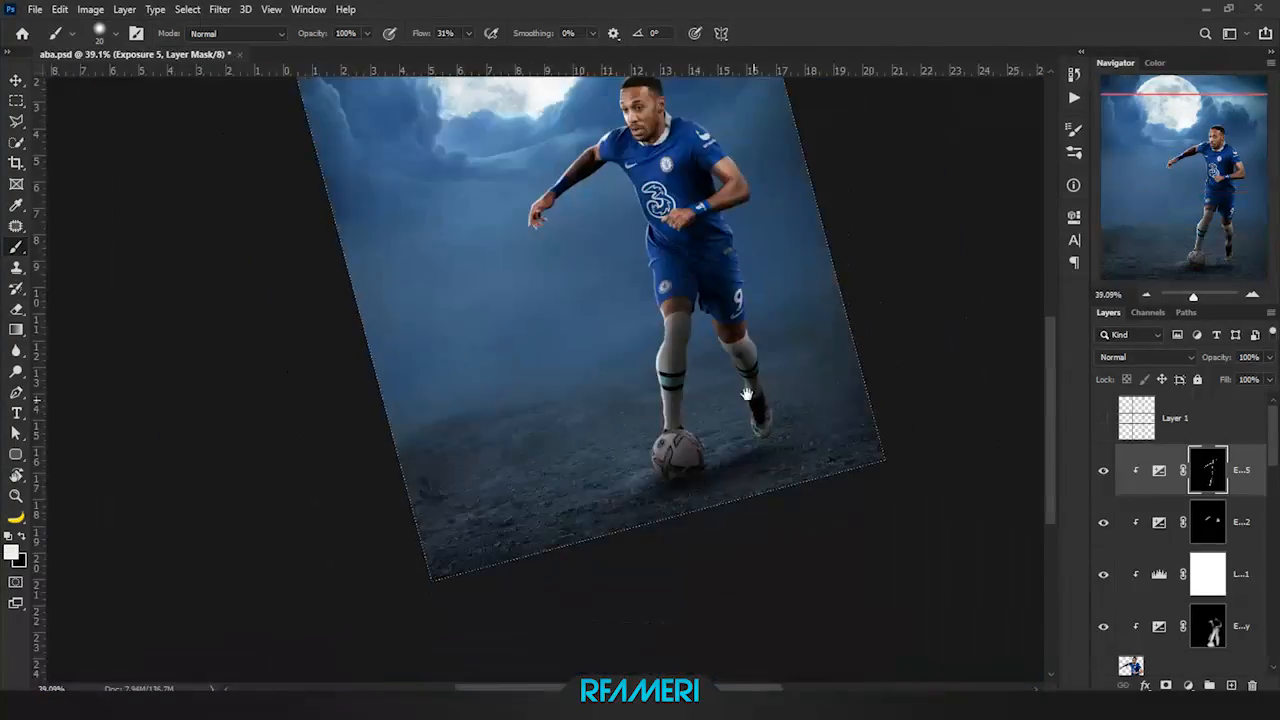
scroll(656, 425, up, 8)
key(x)
key([)
key([)
scroll(623, 300, down, 3)
scroll(575, 425, up, 2)
key(x)
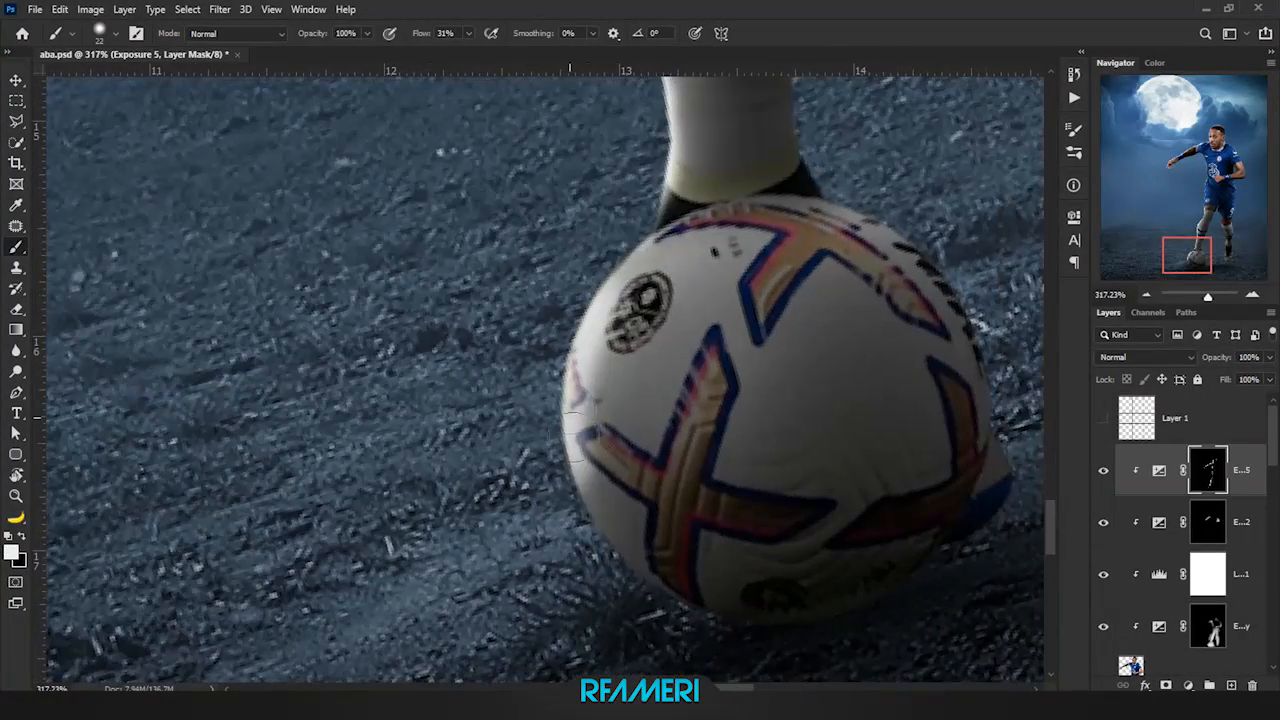
Paint a rim highlight along the ball's top edge beneath the ankle, then soften it with a larger black brush
key(x)
key([)
key([)
drag(870, 212, 822, 187)
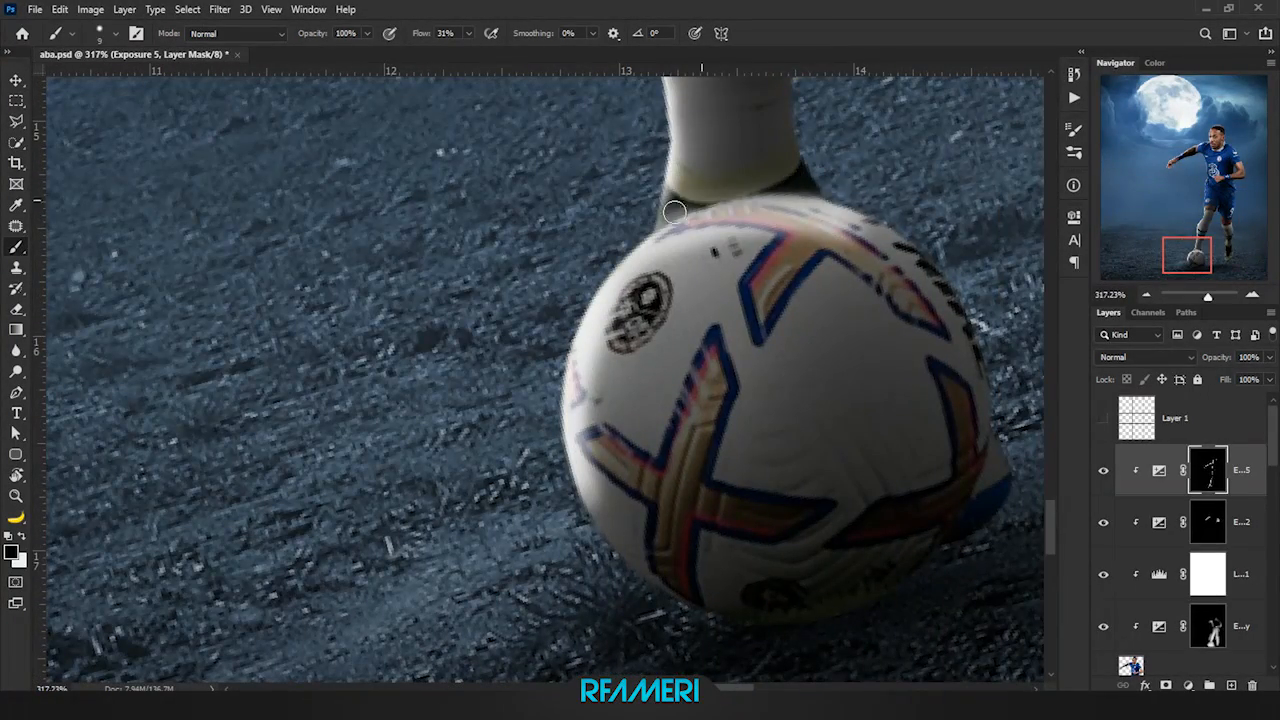
key(])
key(])
key(])
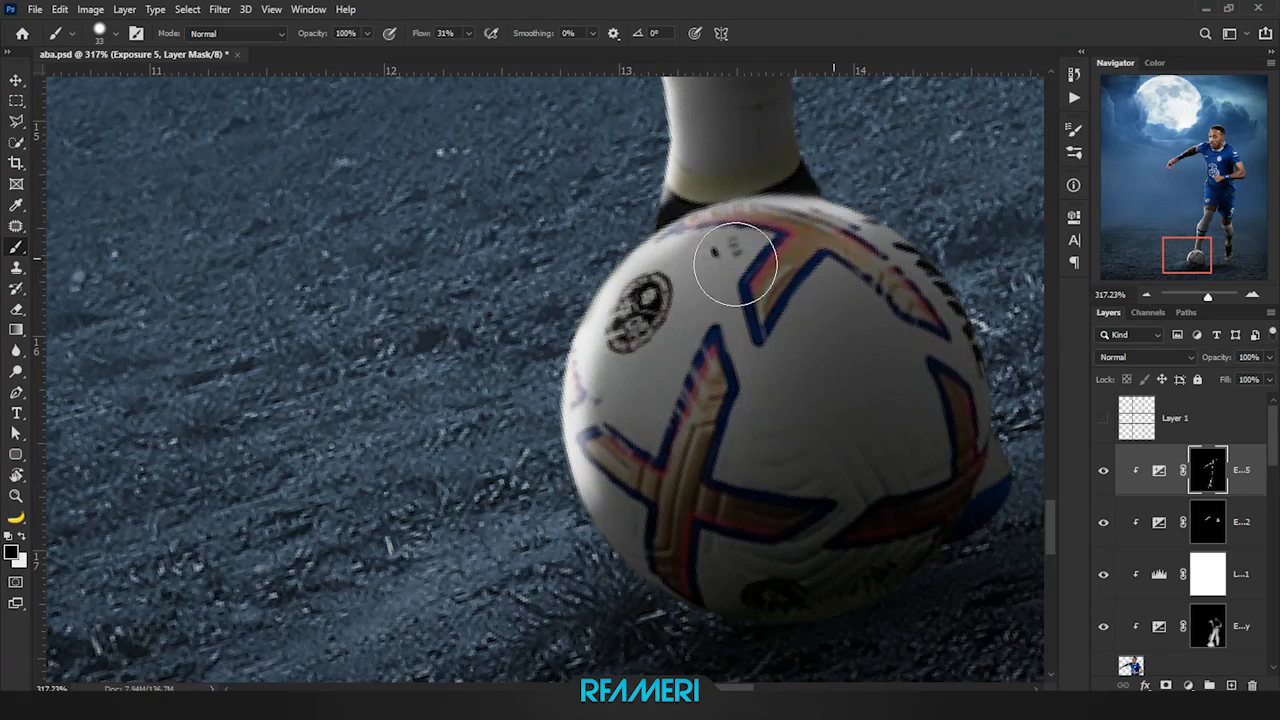
Touch up the highlights around the ankle and the dark boot edge just above the ball, alternating white and black brushes
scroll(615, 388, down, 2)
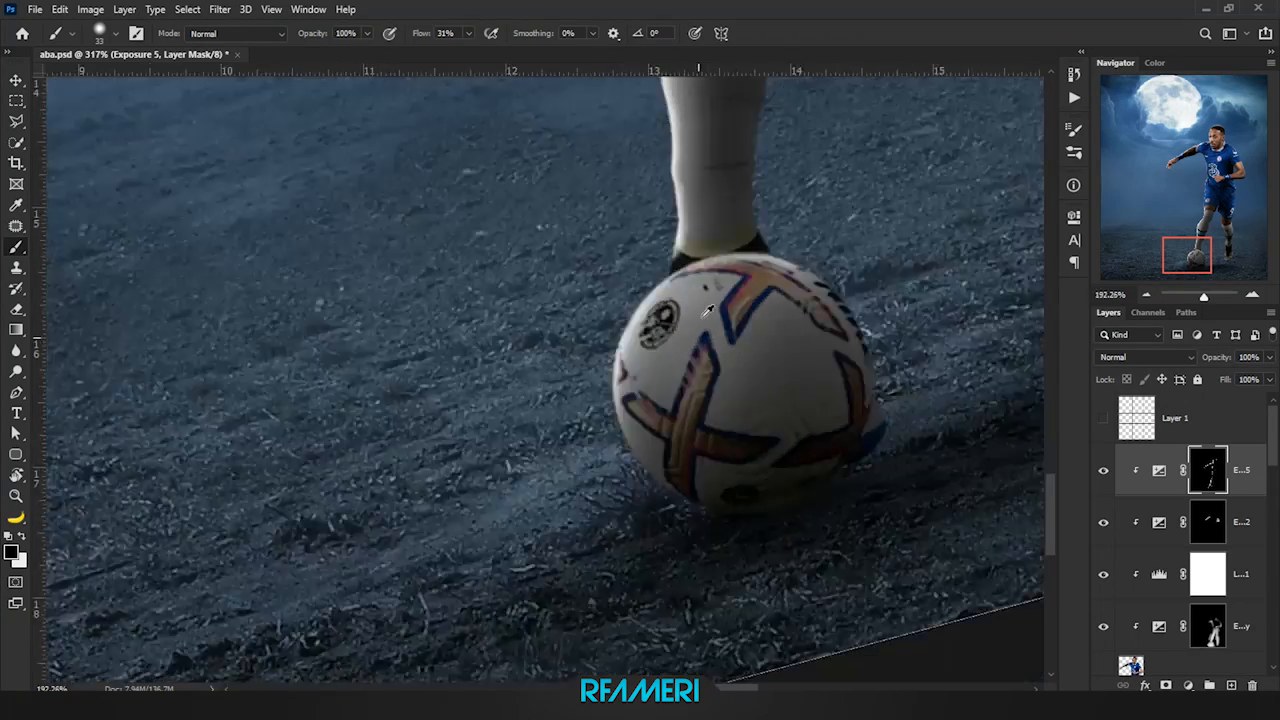
scroll(674, 286, up, 4)
key(x)
scroll(689, 204, down, 2)
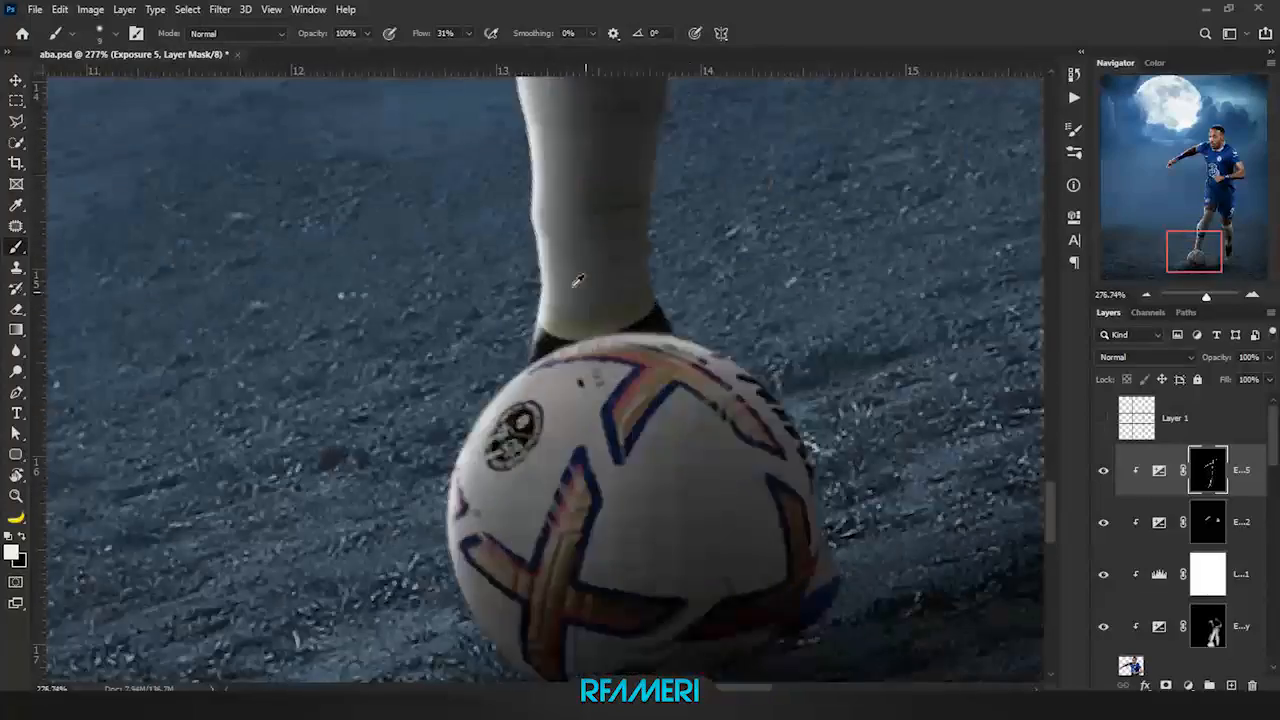
scroll(580, 288, up, 2)
key(x)
key(])
key(])
key(])
key([)
key([)
key(x)
scroll(606, 443, down, 3)
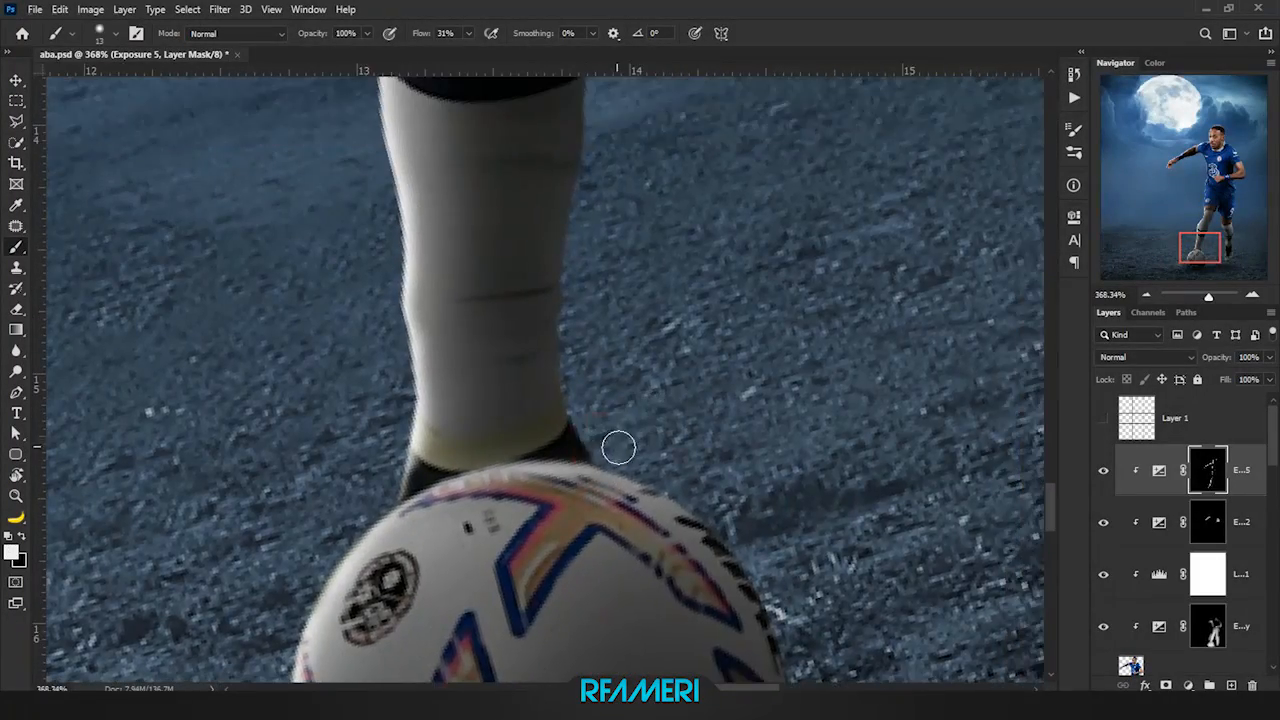
Paint a faint rim highlight up the inner edge of the sock on the leg behind the ball, from ankle to knee
scroll(591, 391, up, 1)
scroll(628, 338, down, 1)
scroll(606, 203, up, 2)
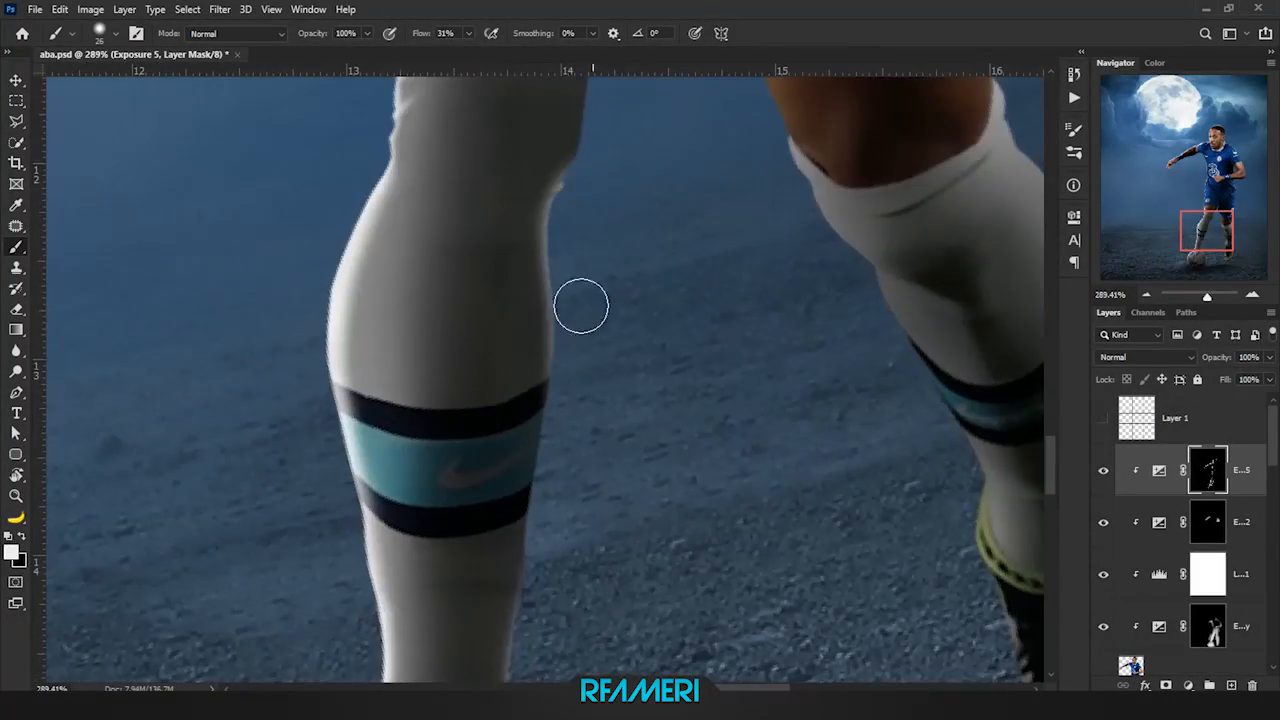
scroll(534, 349, up, 1)
scroll(571, 380, down, 2)
scroll(601, 393, up, 2)
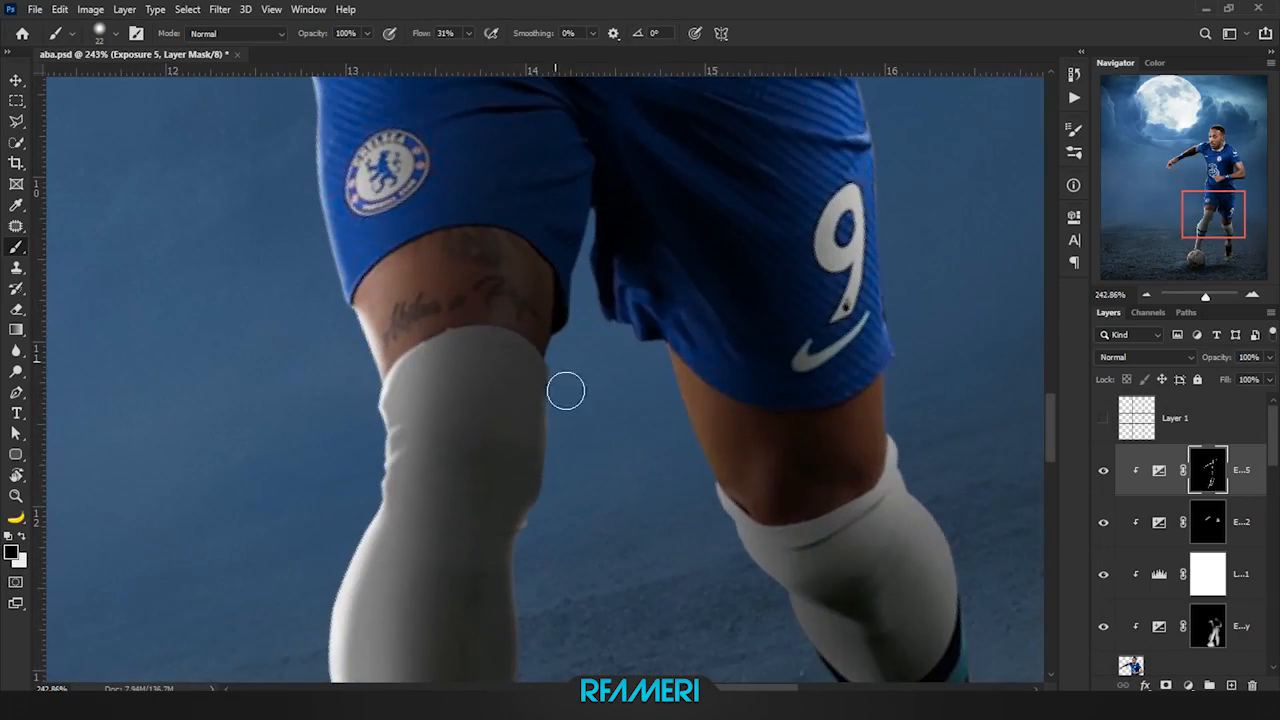
scroll(557, 383, down, 3)
Paint a rim highlight along the moonlit side of the other boot, from the toe up to the yellow collar
scroll(694, 371, up, 3)
key(x)
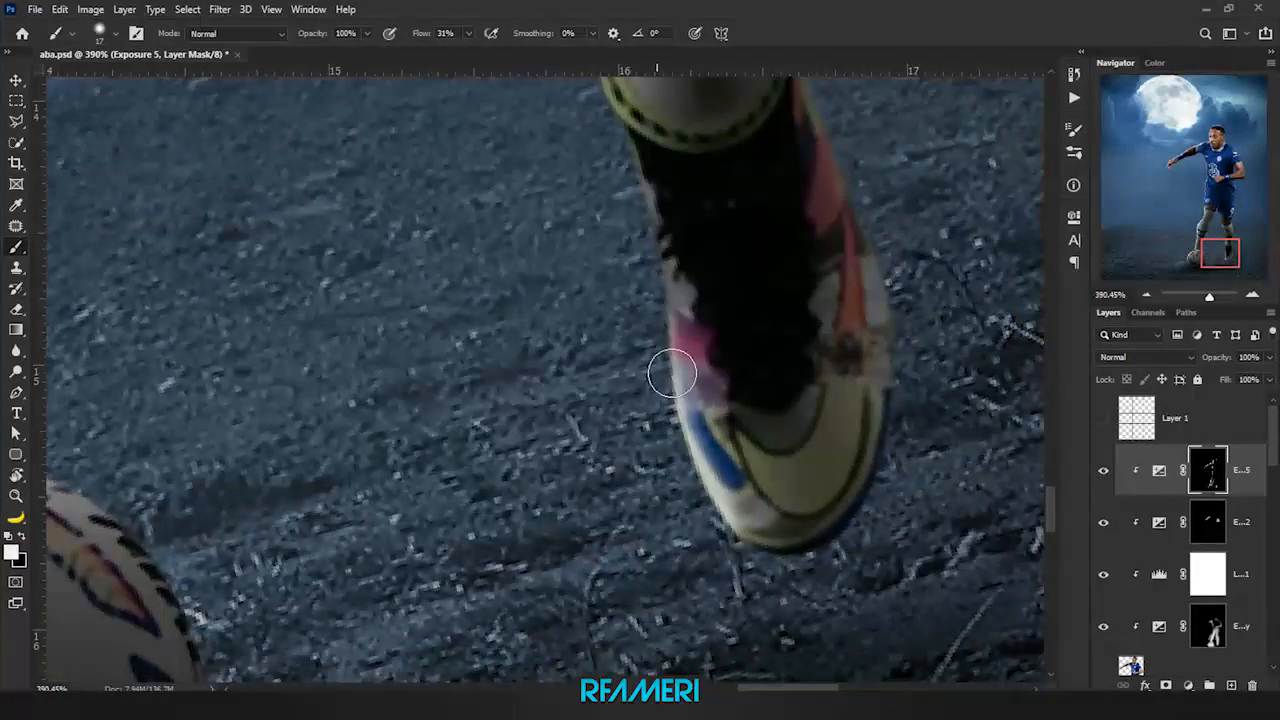
drag(650, 300, 584, 536)
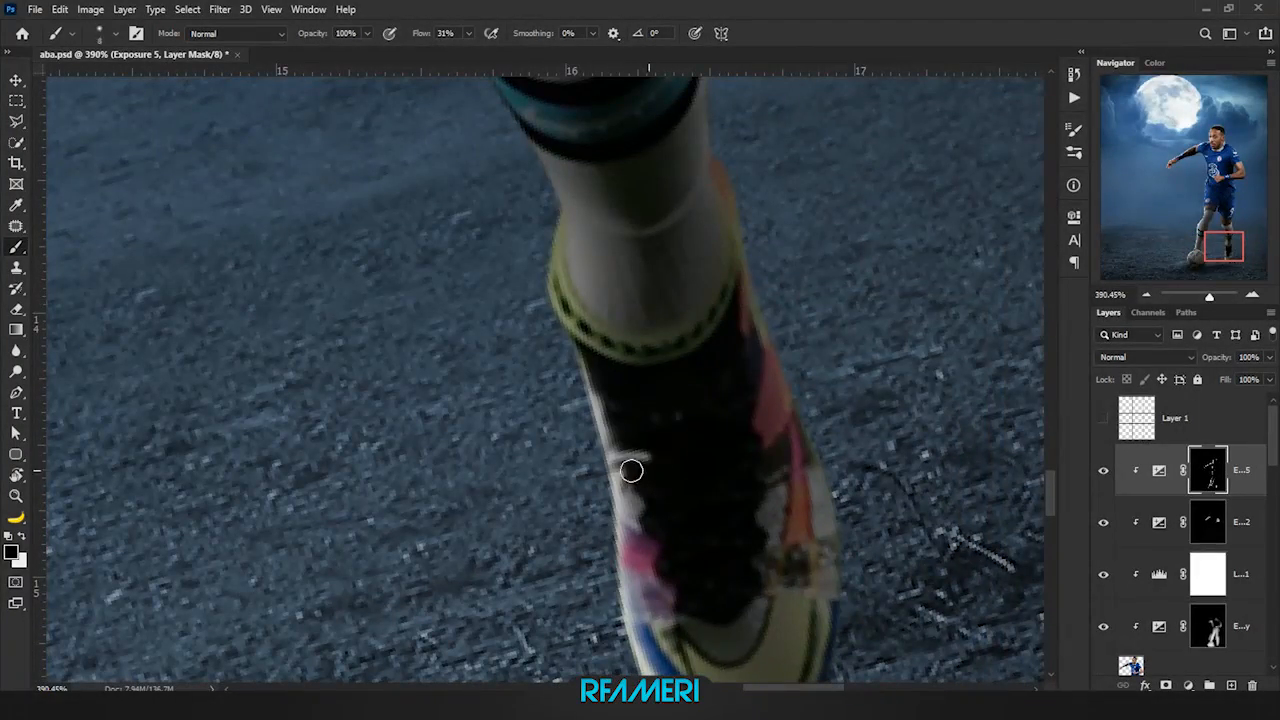
scroll(641, 477, down, 2)
scroll(614, 403, up, 2)
scroll(570, 475, up, 1)
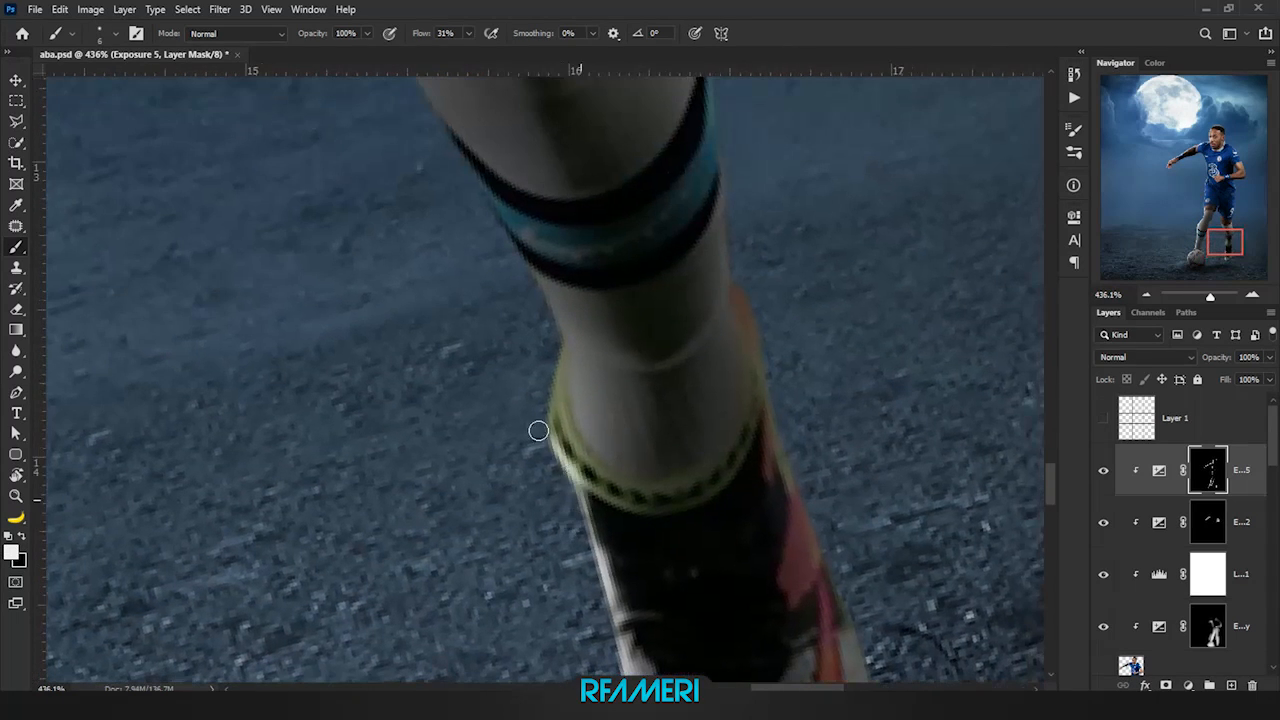
Highlight the edge of the boot's yellow collar and the sock just above it, blending with black
drag(553, 352, 558, 415)
alt+right_click(558, 415)
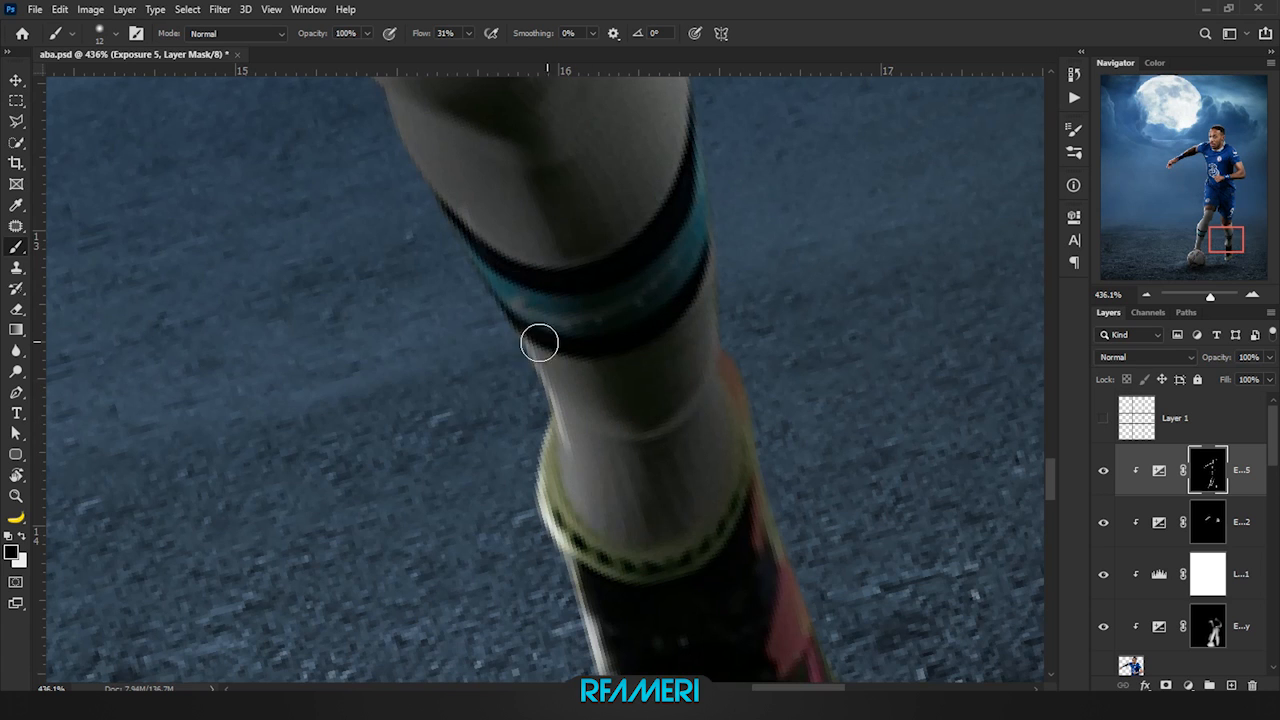
drag(524, 342, 543, 381)
key(x)
mouse_move(535, 365)
mouse_down()
mouse_move(429, 150)
mouse_move(570, 424)
mouse_up()
Continue the rim highlight up that sock's moonlit edge, across the striped band and onto the lower calf
mouse_move(480, 140)
mouse_down()
mouse_move(589, 340)
mouse_move(694, 331)
mouse_up()
drag(770, 415, 691, 289)
drag(718, 395, 770, 470)
key(x)
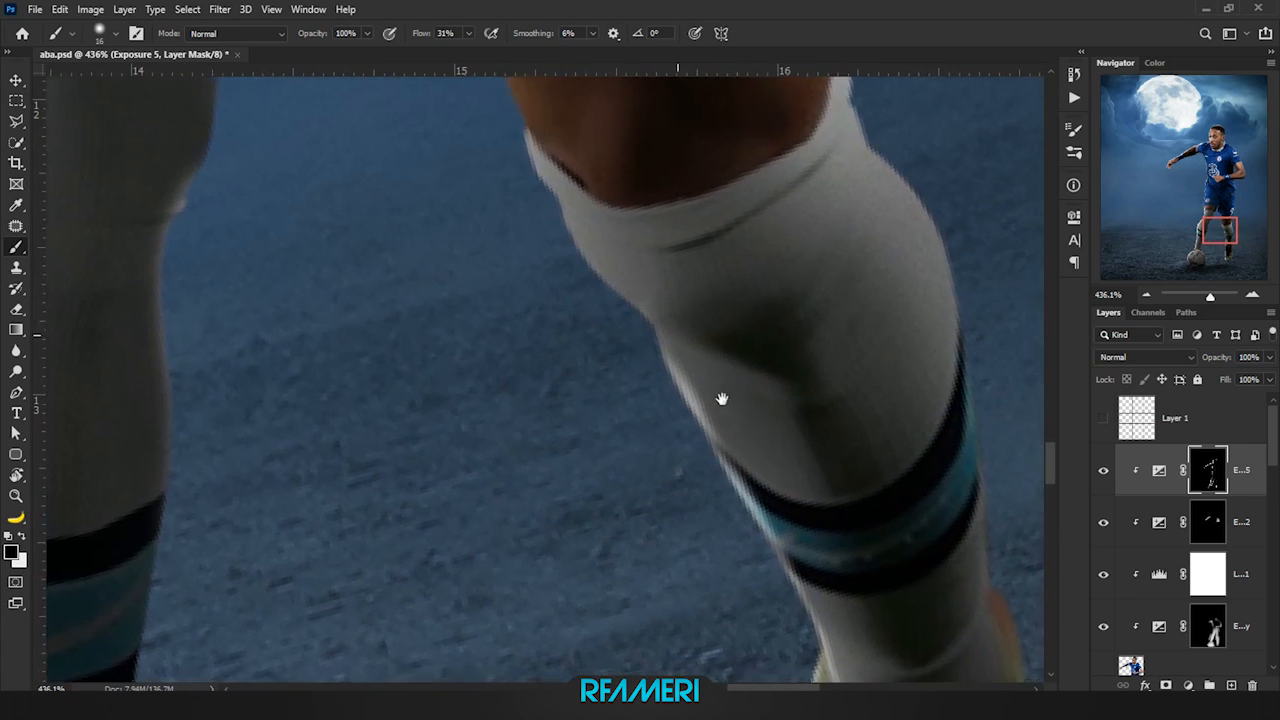
Paint a soft rim highlight along the moonlit edge of the same sock's upper calf and cuff
drag(566, 276, 559, 356)
key(bracketright)
key(bracketright)
drag(572, 310, 594, 362)
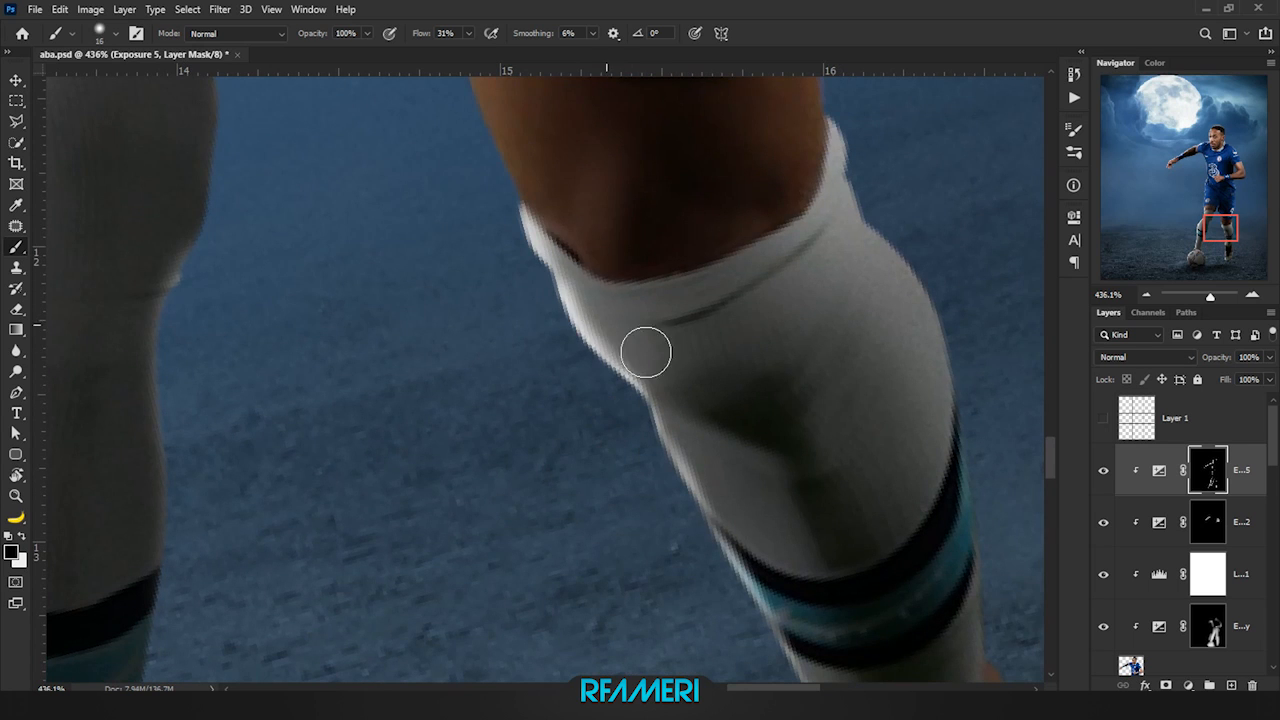
Brush a soft highlight into the sock's dark calf crease, blend it at 5% flow, and restore the flow to 31%
scroll(550, 224, down, 5)
scroll(469, 271, up, 5)
key(x)
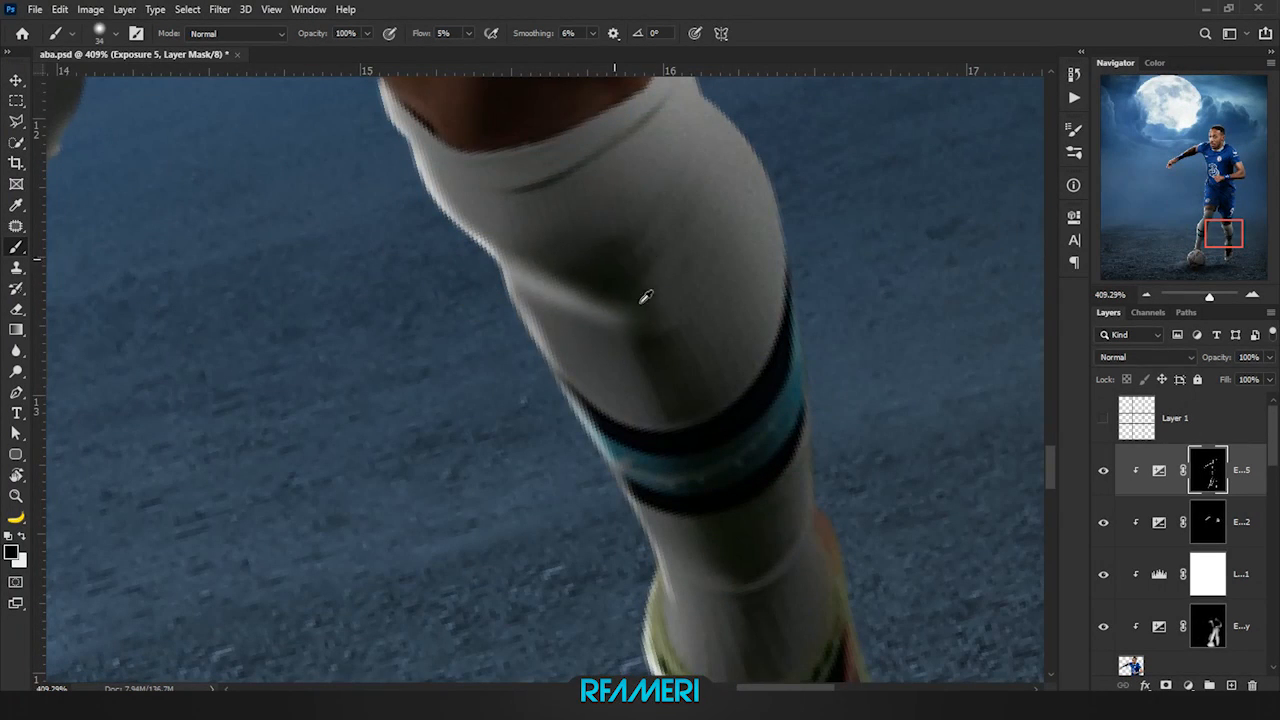
scroll(645, 296, down, 5)
scroll(709, 403, up, 3)
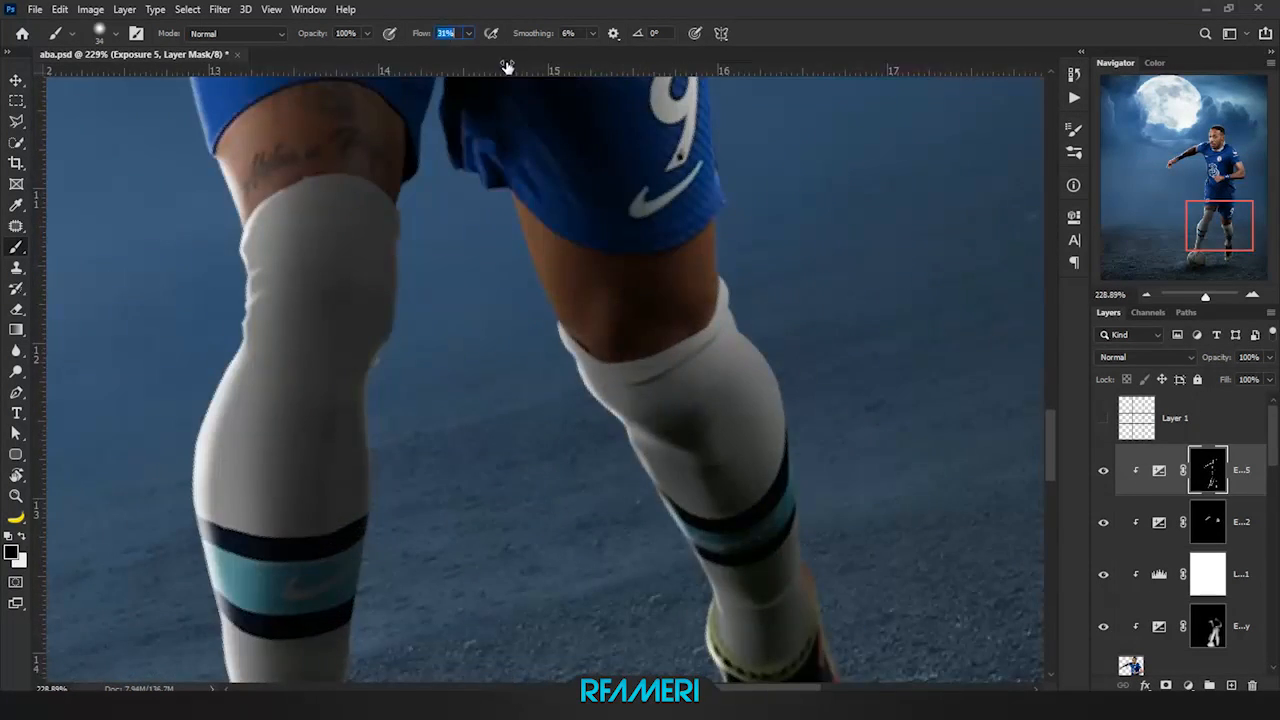
Paint a rim highlight down the moonlit edge of the bare thigh, between the number 9 shorts leg and the sock cuff
scroll(551, 429, up, 3)
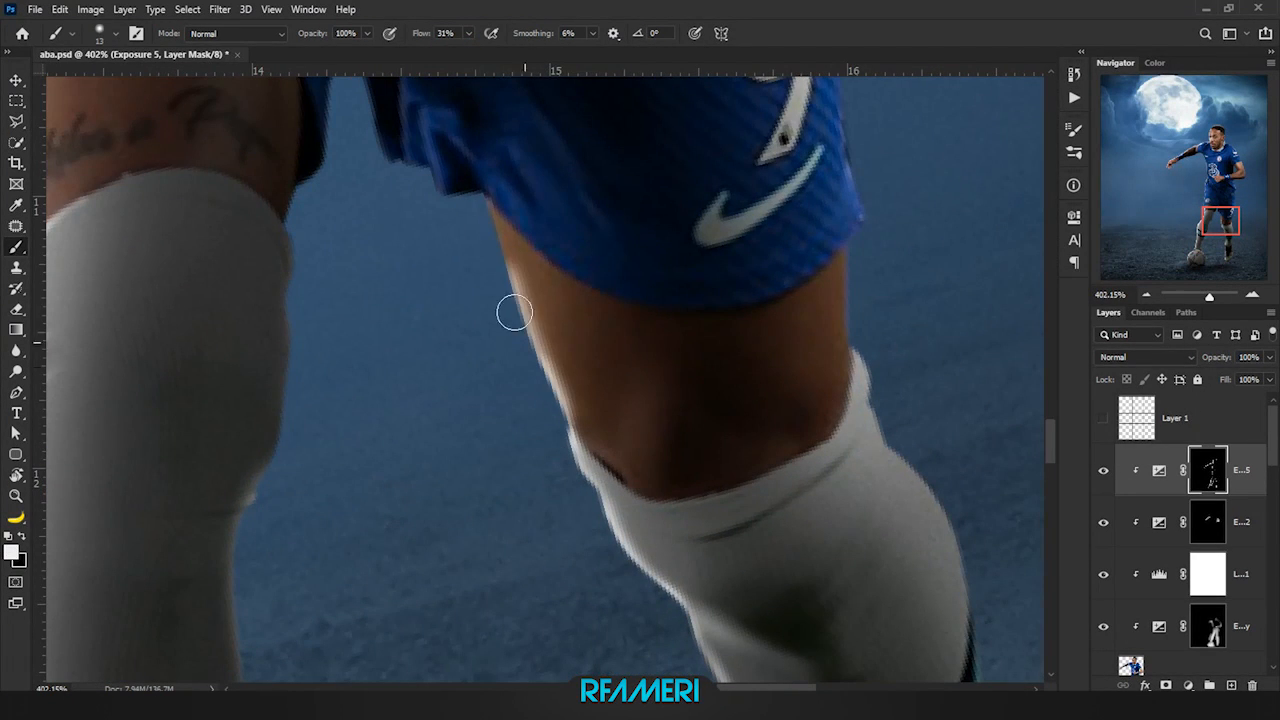
scroll(628, 389, down, 3)
scroll(620, 400, up, 4)
Draw a thin curved highlight on the knee with a very small white brush, then soften it with black
key(bracketleft)
key(bracketleft)
key(bracketleft)
key(bracketleft)
key(bracketleft)
key(bracketleft)
key(bracketleft)
key(bracketleft)
key(bracketleft)
key(bracketleft)
key(bracketleft)
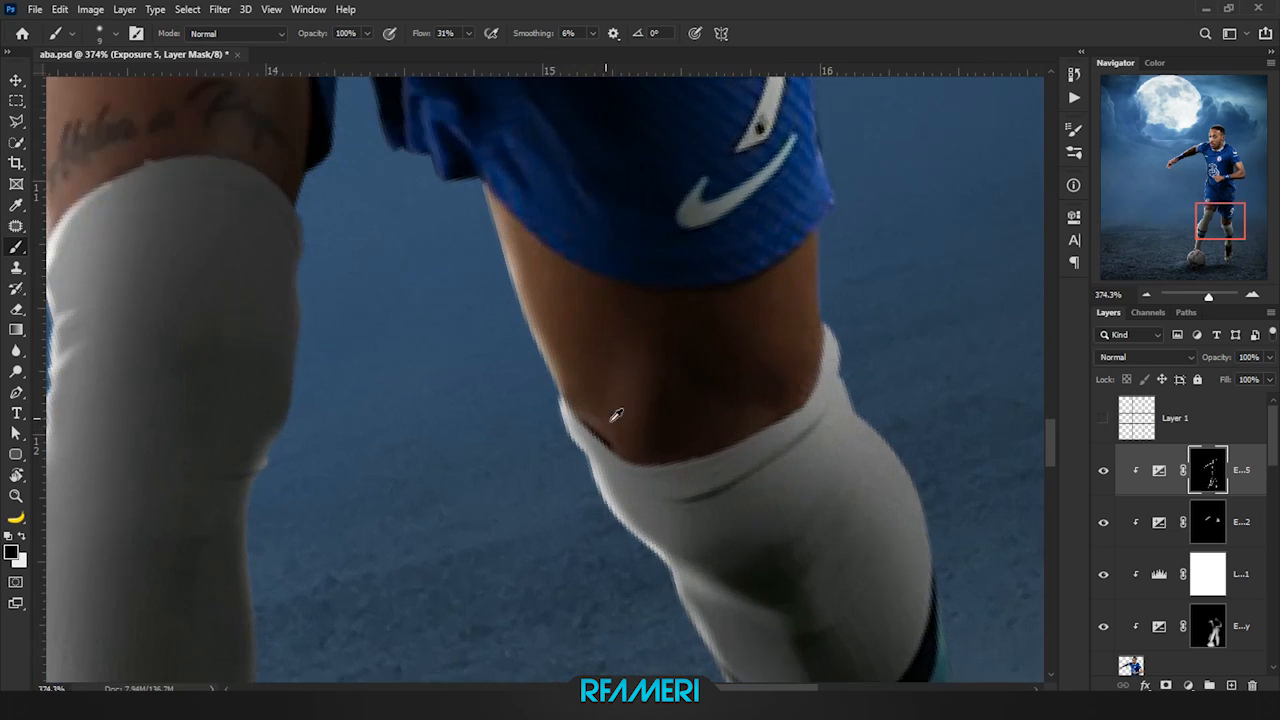
key(x)
click(622, 407)
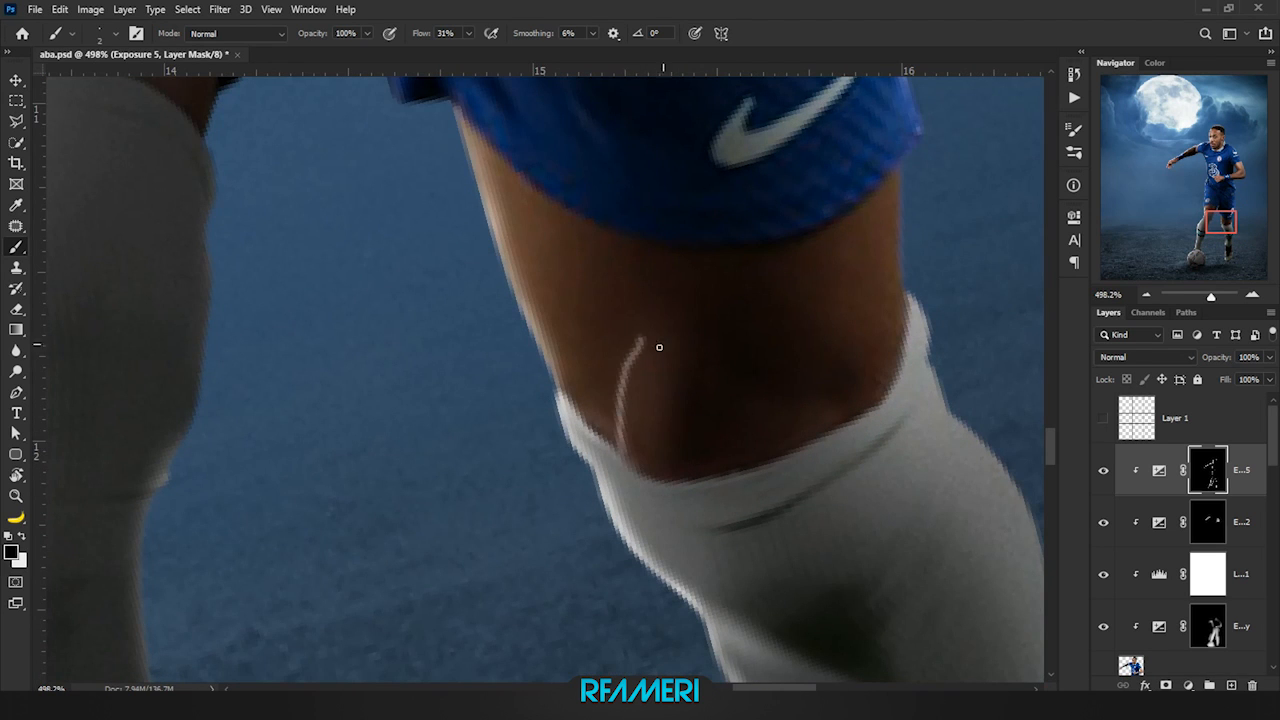
scroll(640, 400, down, 5)
drag(622, 431, 644, 430)
scroll(655, 440, down, 3)
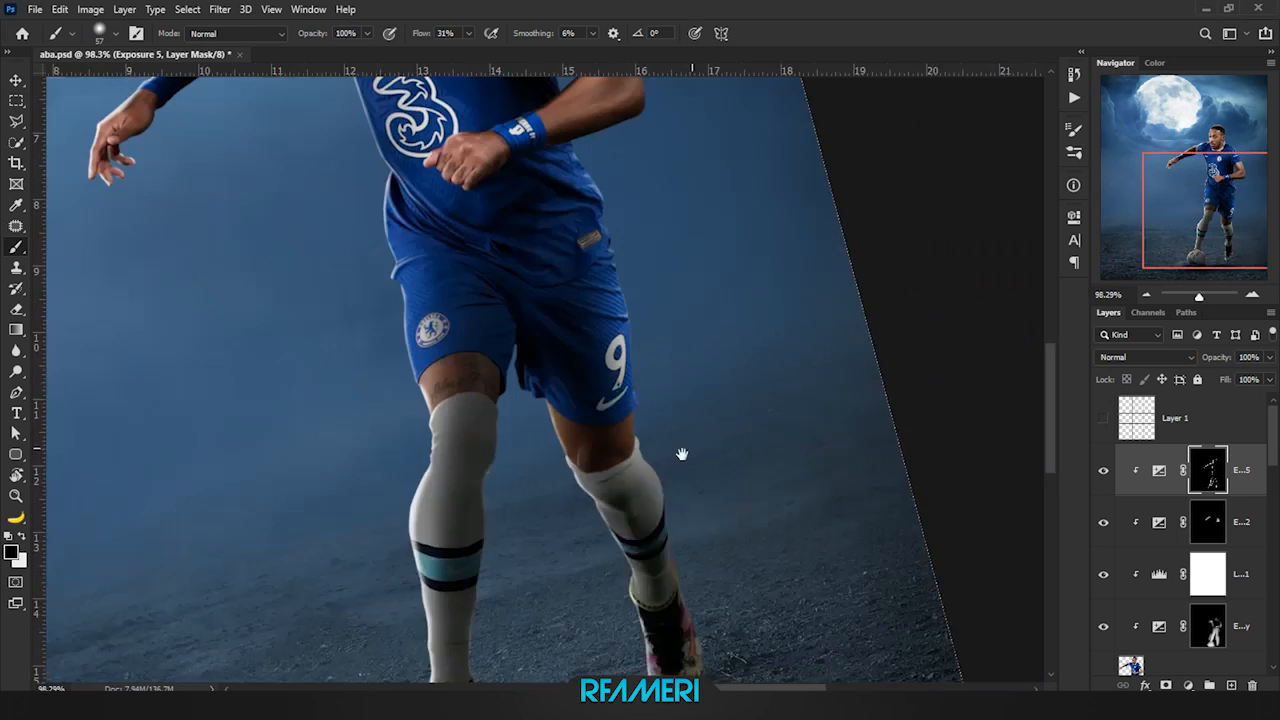
Paint a thin rim highlight along the inner edge and lower folds of the number 9 shorts leg, blending with black
key(x)
scroll(662, 440, up, 5)
drag(622, 510, 592, 403)
scroll(594, 399, up, 2)
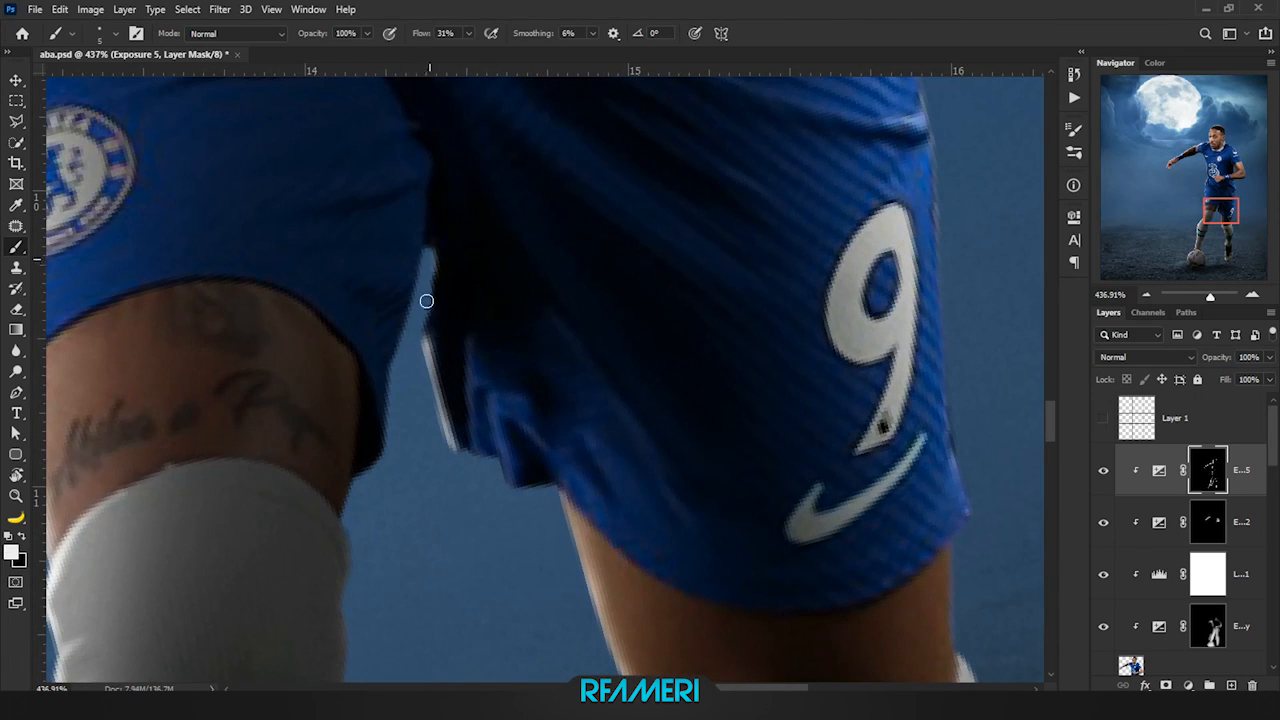
scroll(513, 442, down, 5)
scroll(500, 445, up, 5)
drag(505, 443, 490, 445)
scroll(494, 455, down, 1)
key(x)
Add a subtle highlight along the outer edge of the thigh between the number 9 shorts leg and the sock
scroll(513, 456, down, 5)
scroll(583, 374, up, 4)
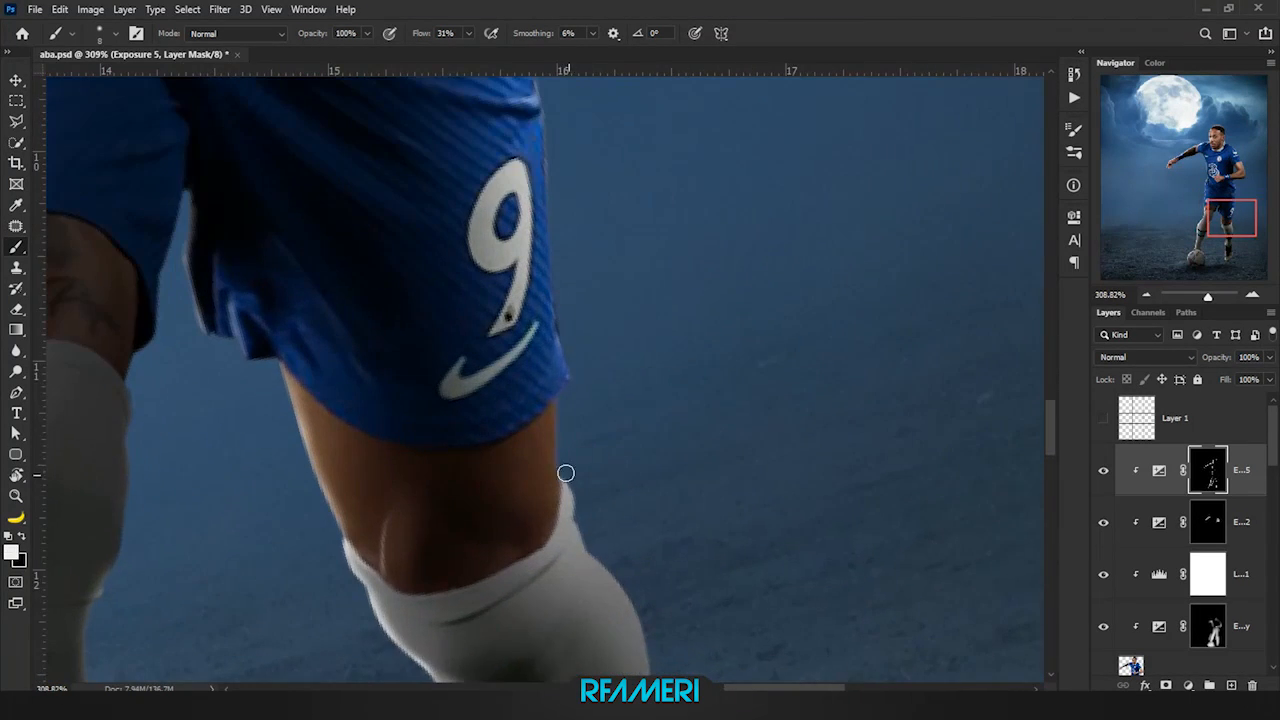
scroll(585, 487, down, 1)
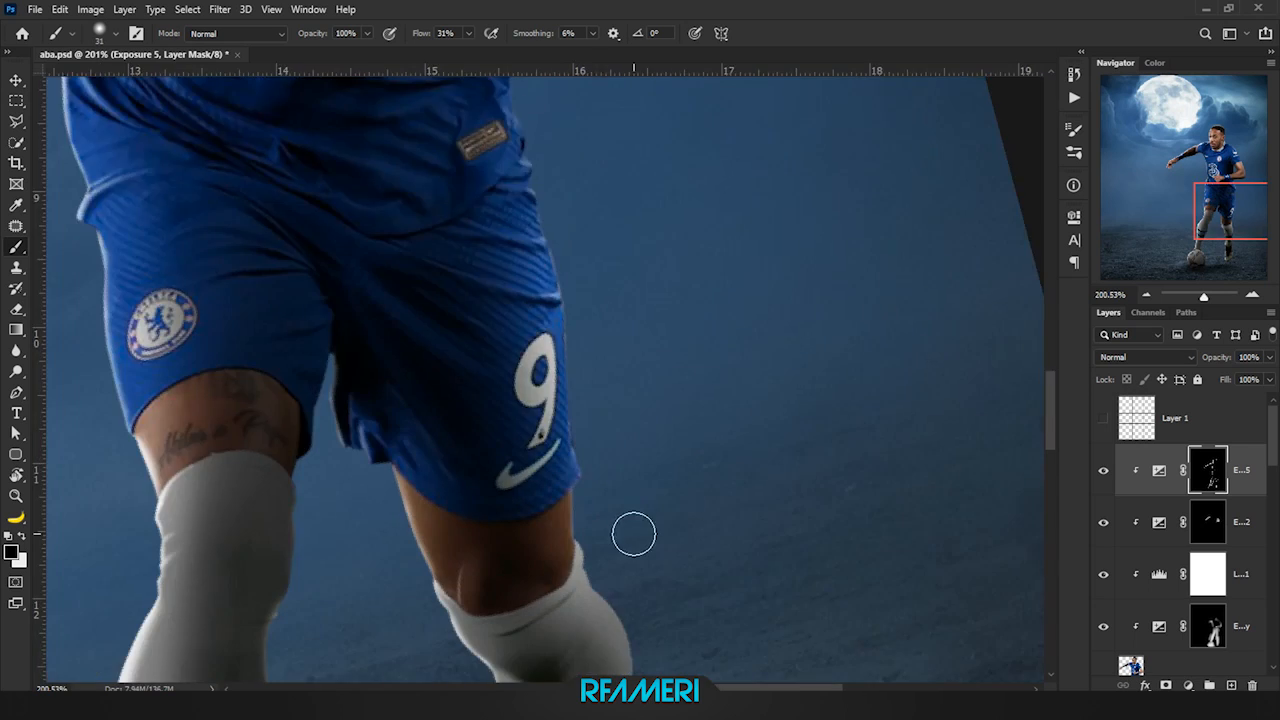
Paint a rim highlight down the outer edge of the same leg's sock, from the cuff over the calf
drag(634, 531, 569, 277)
drag(591, 443, 664, 410)
scroll(600, 280, up, 3)
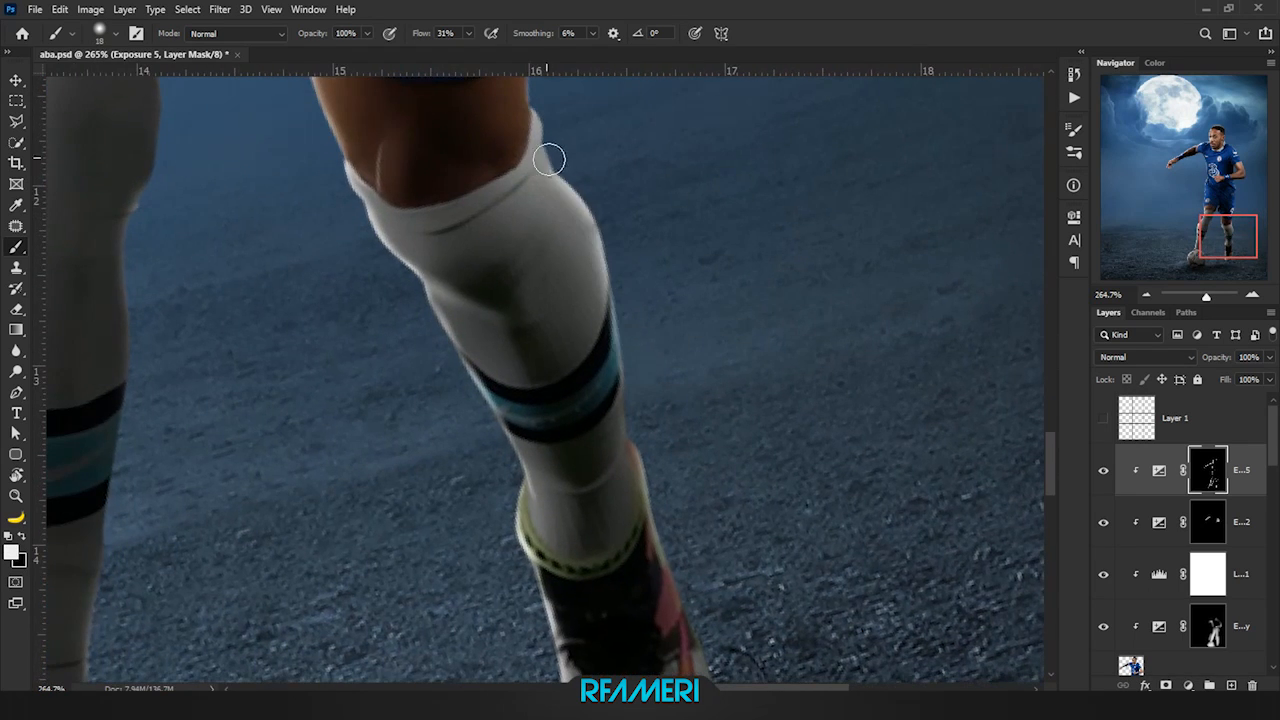
scroll(714, 486, up, 3)
scroll(622, 427, up, 2)
scroll(621, 427, up, 5)
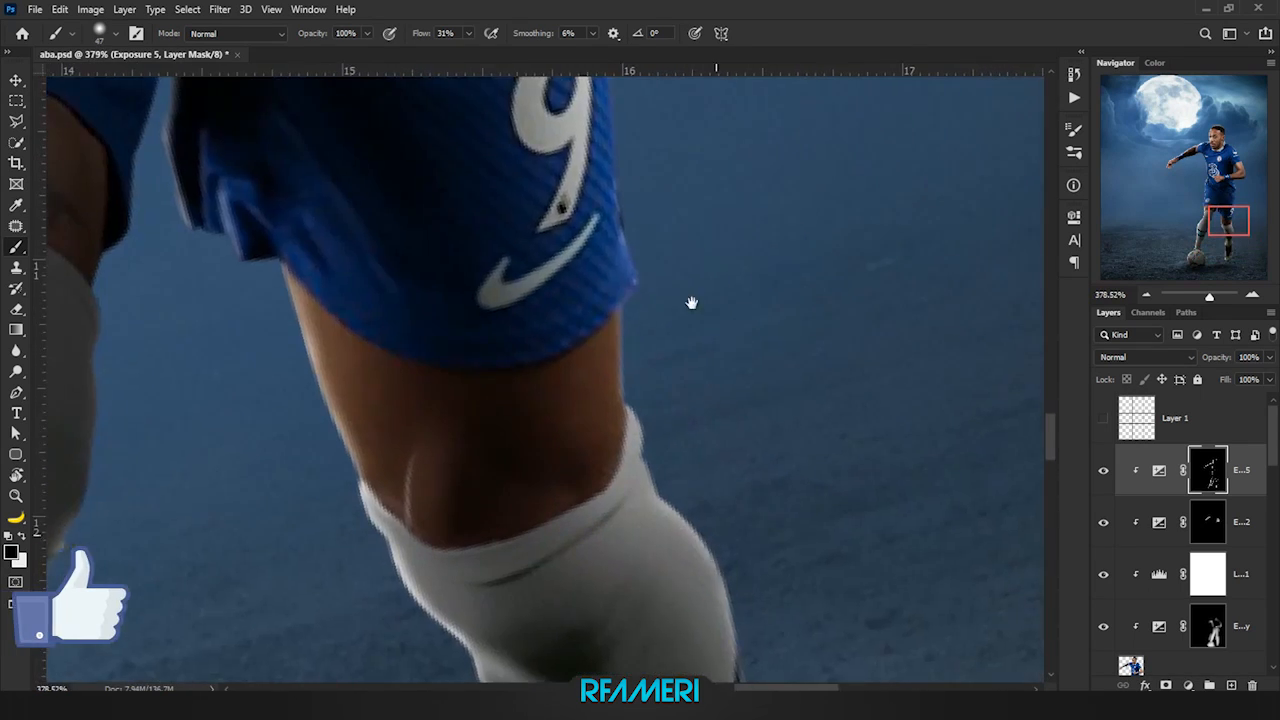
Paint a rim highlight along the shorts' outer edge above the number 9 and soften it with a large black brush
scroll(692, 468, down, 1)
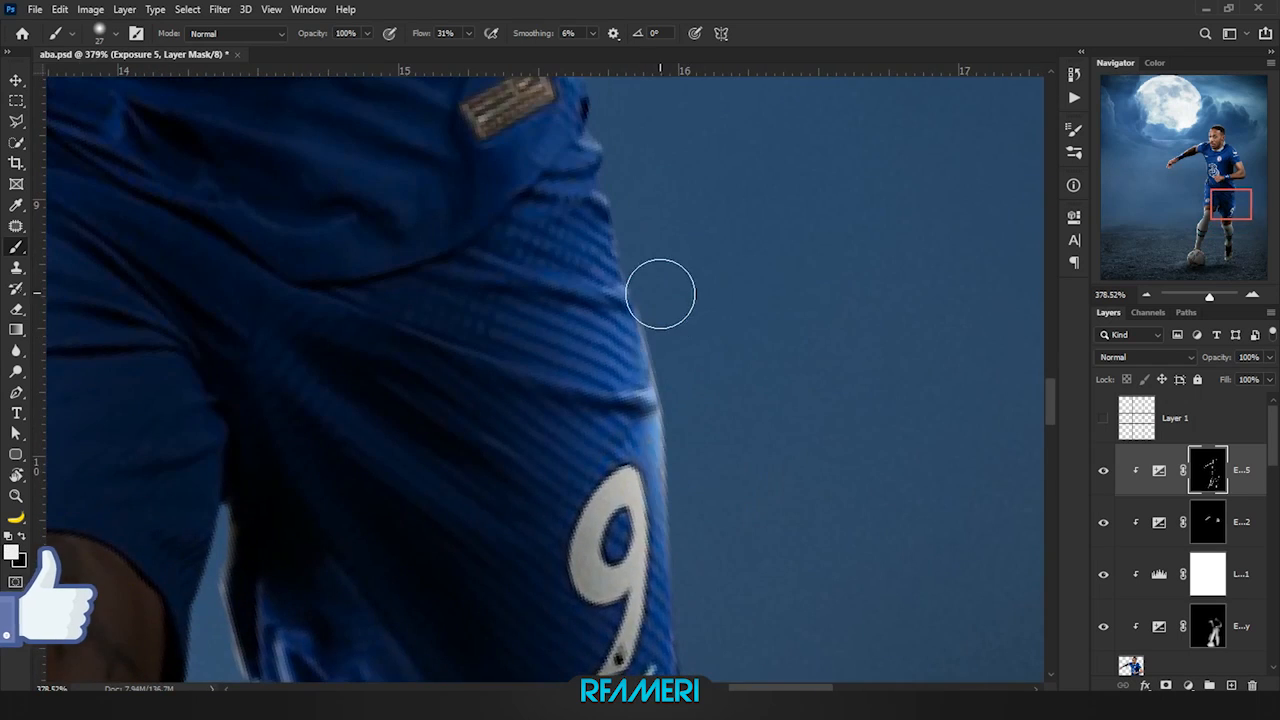
scroll(660, 289, down, 5)
scroll(680, 480, down, 3)
scroll(739, 477, up, 6)
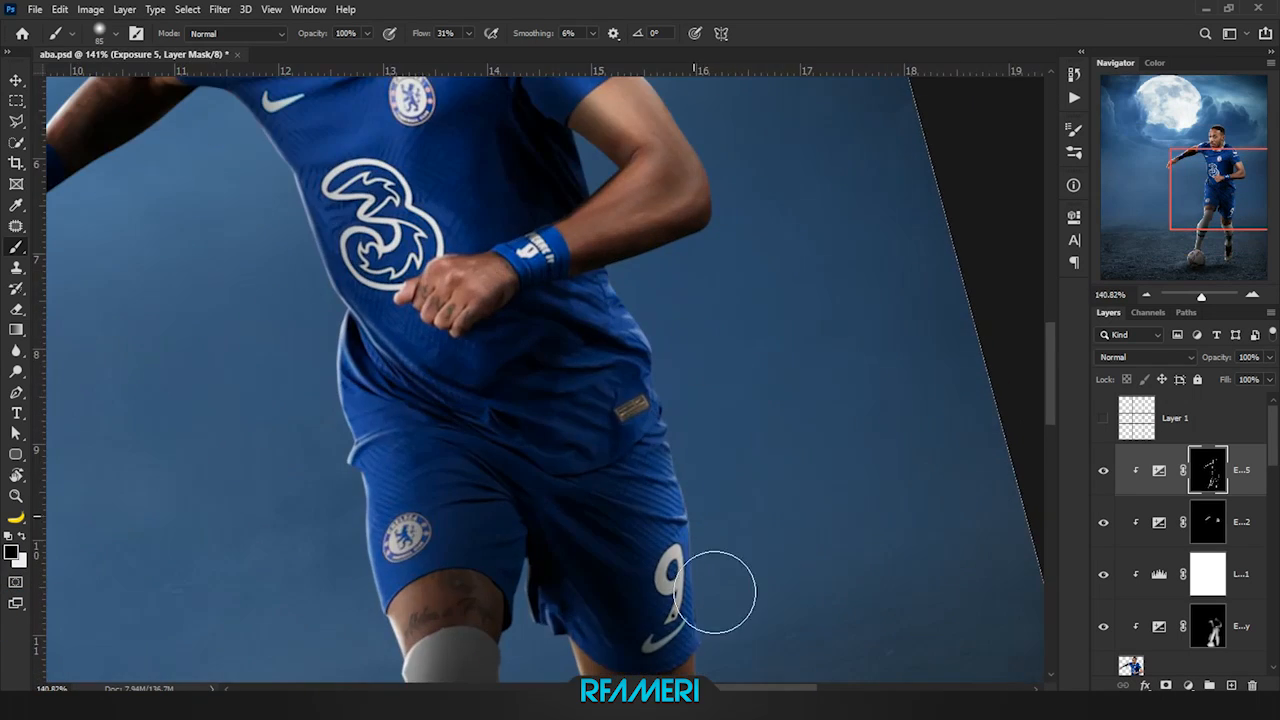
Add a soft rim highlight along the outer edge of the bent arm, between the sleeve and the elbow
scroll(822, 485, up, 1)
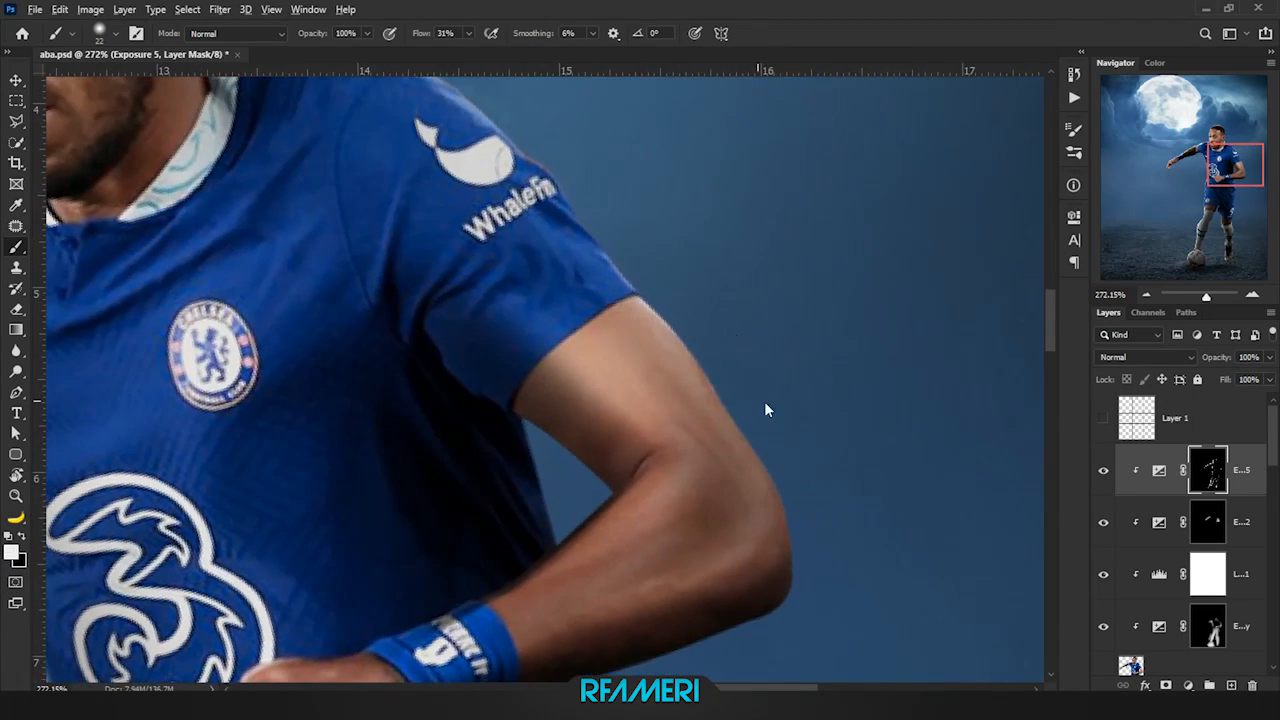
scroll(811, 420, down, 2)
scroll(689, 320, up, 2)
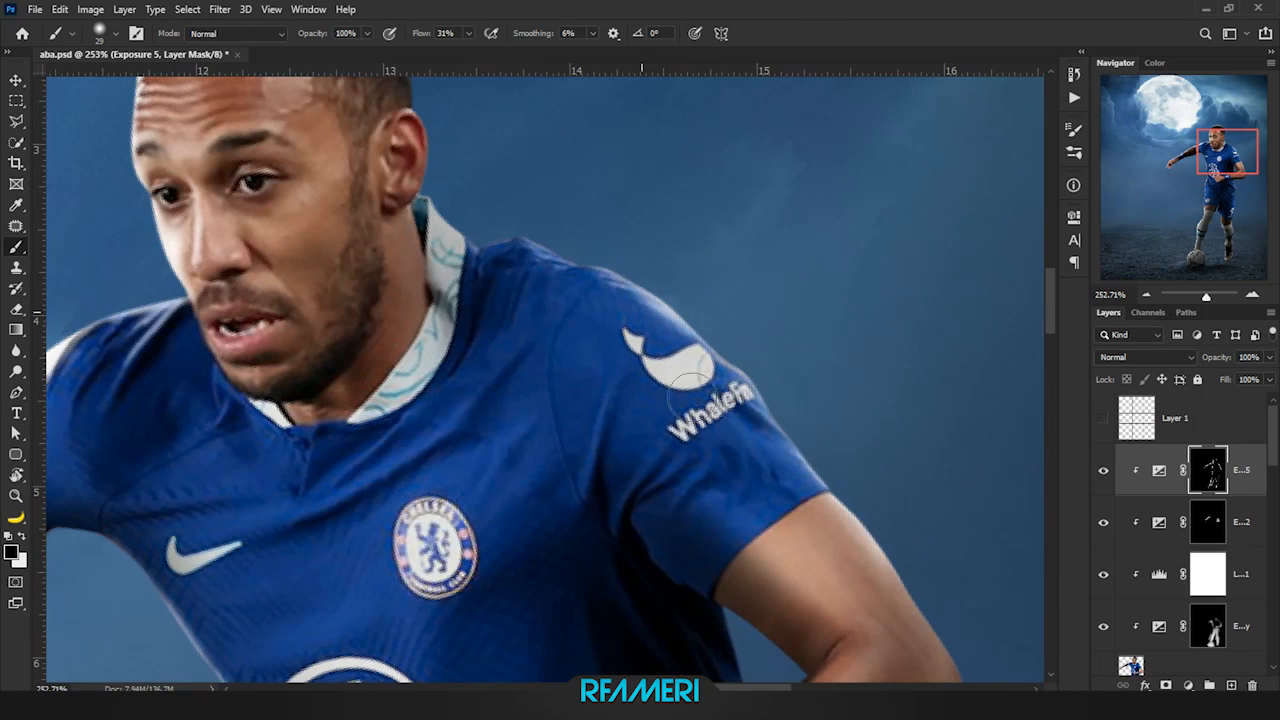
Paint a fine highlight along the shoulder and upper sleeve edge above the whale logo, then blend it with black
scroll(769, 407, up, 1)
scroll(769, 407, up, 1)
scroll(773, 427, up, 2)
key(x)
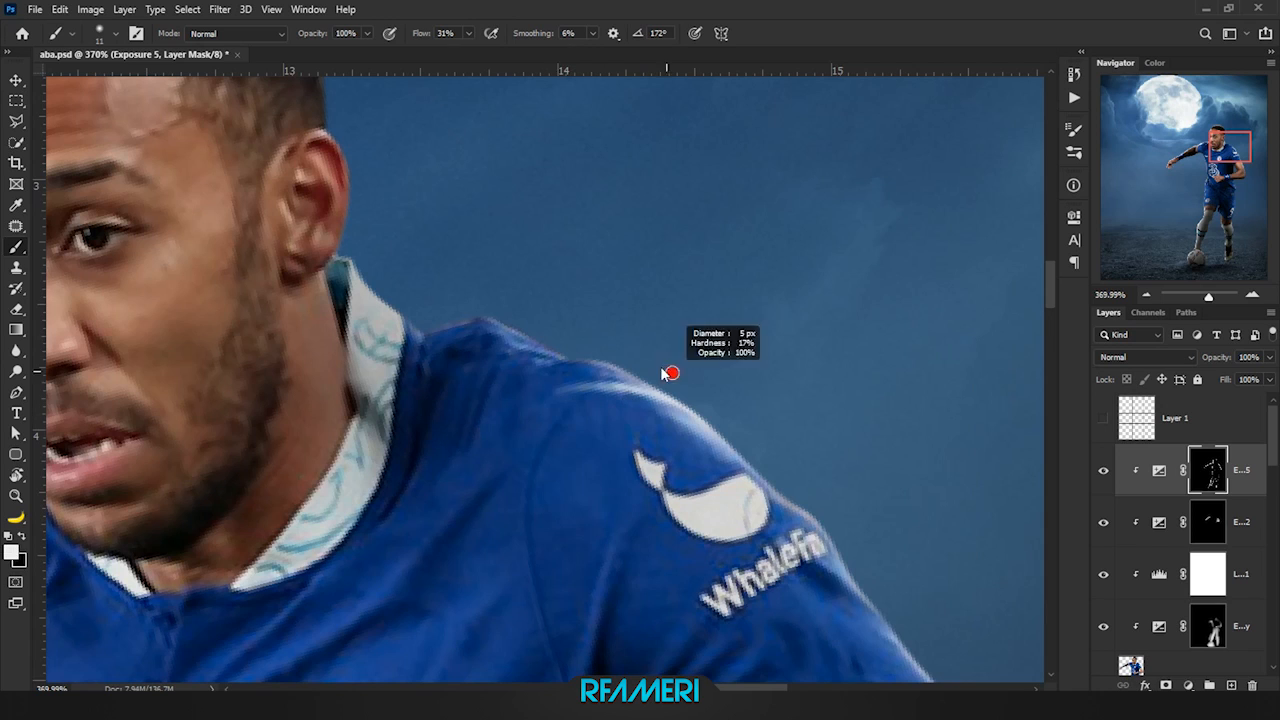
scroll(600, 380, down, 2)
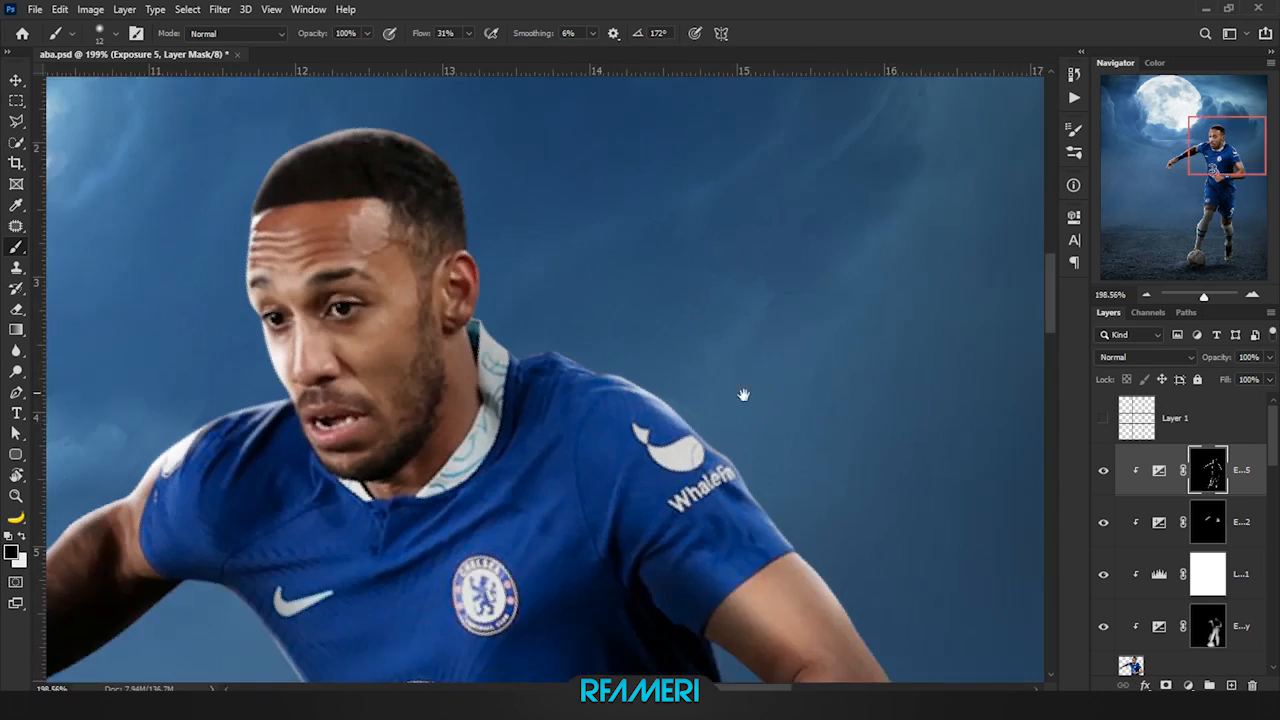
scroll(769, 421, up, 1)
key(x)
scroll(688, 413, down, 3)
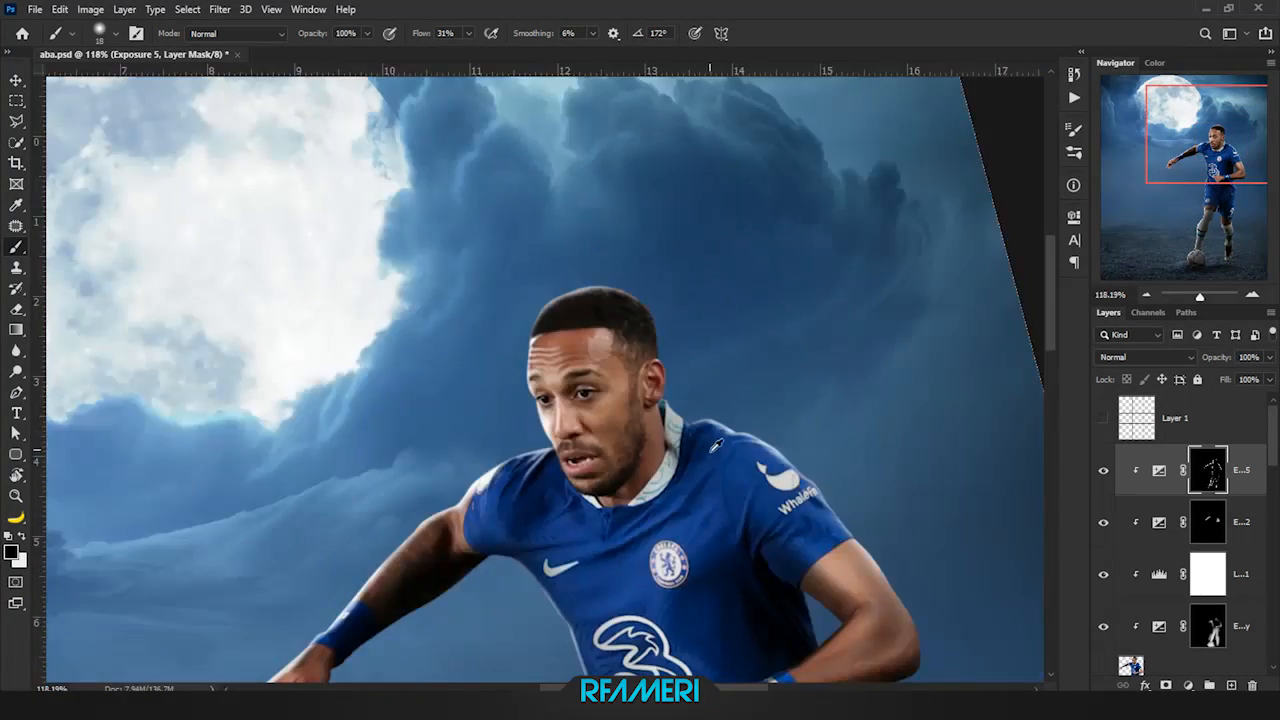
Paint thin highlights along the shirt collar's outer edge and the adjoining shoulder beside the neck, then blend with black
scroll(698, 522, up, 5)
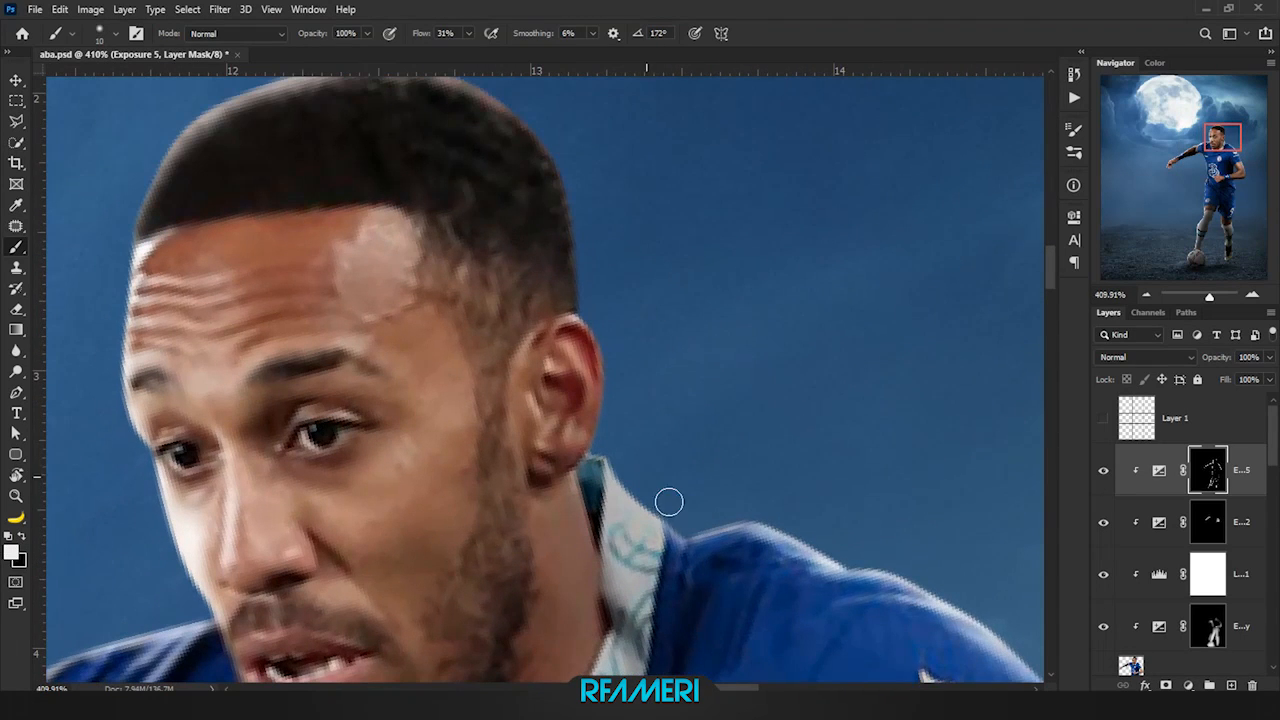
mouse_move(669, 501)
mouse_down()
mouse_move(652, 562)
mouse_move(677, 521)
mouse_up()
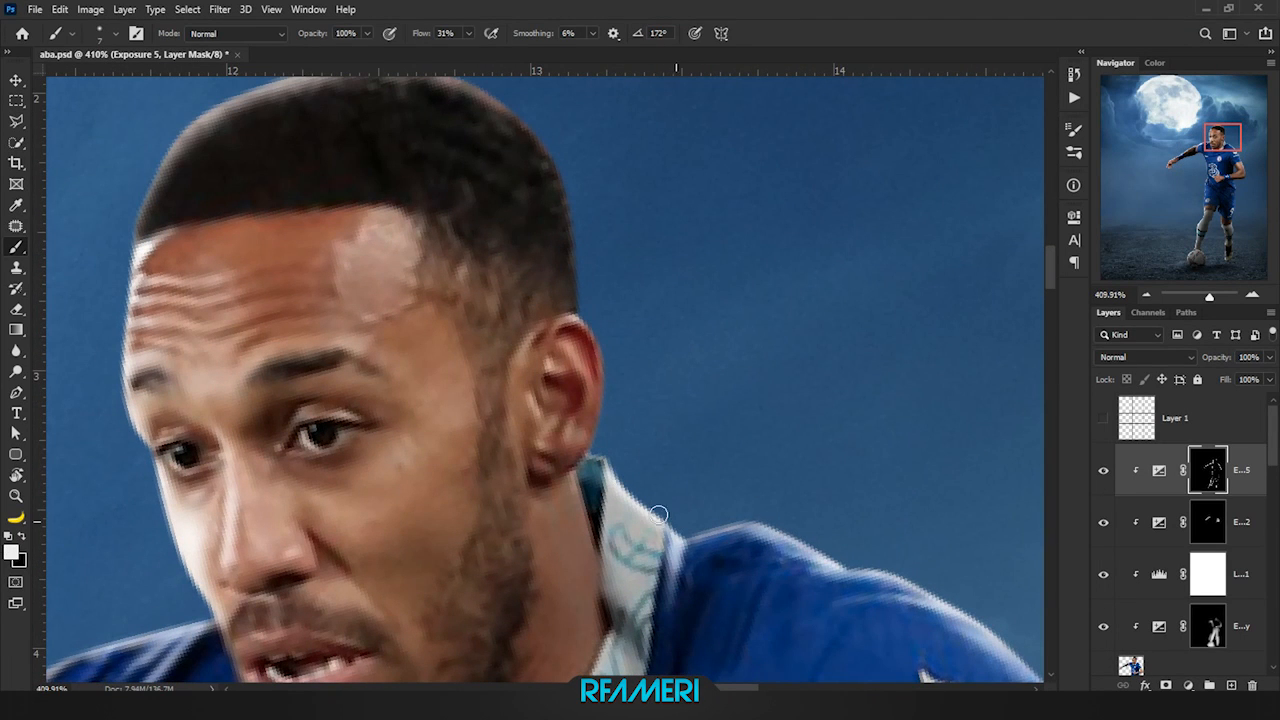
scroll(729, 437, down, 3)
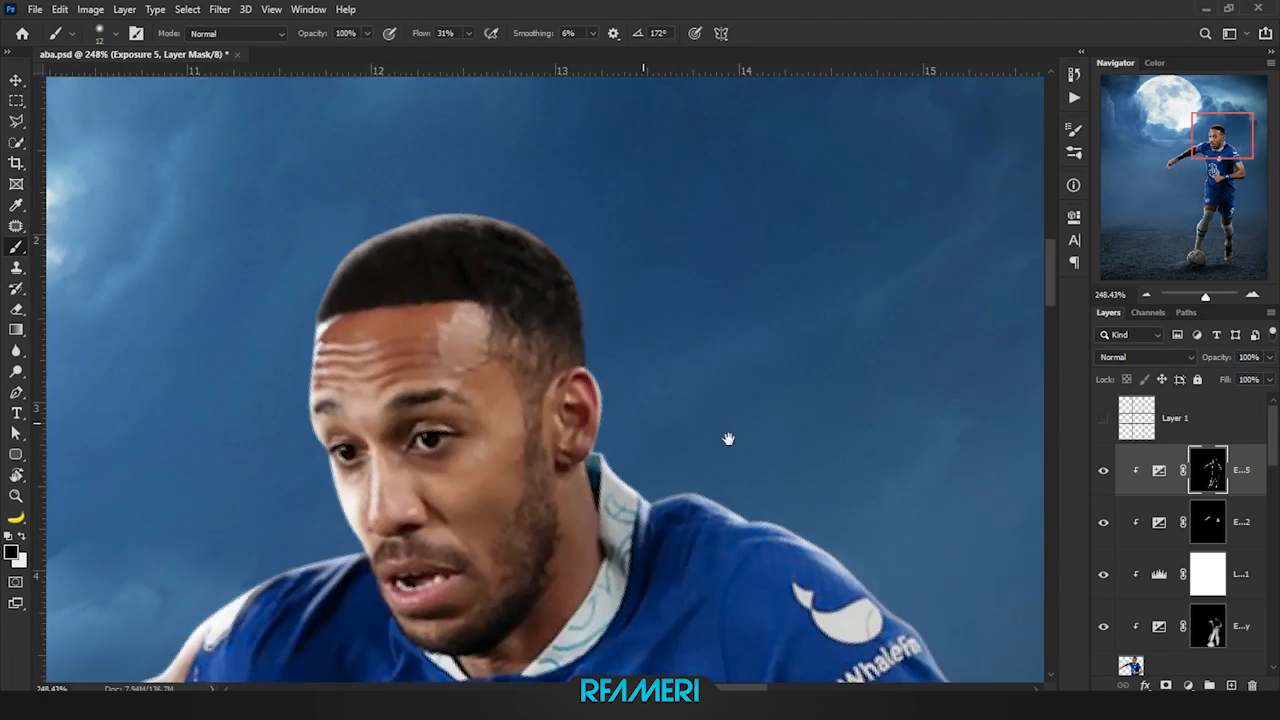
scroll(683, 317, up, 2)
scroll(651, 297, down, 5)
scroll(763, 322, up, 6)
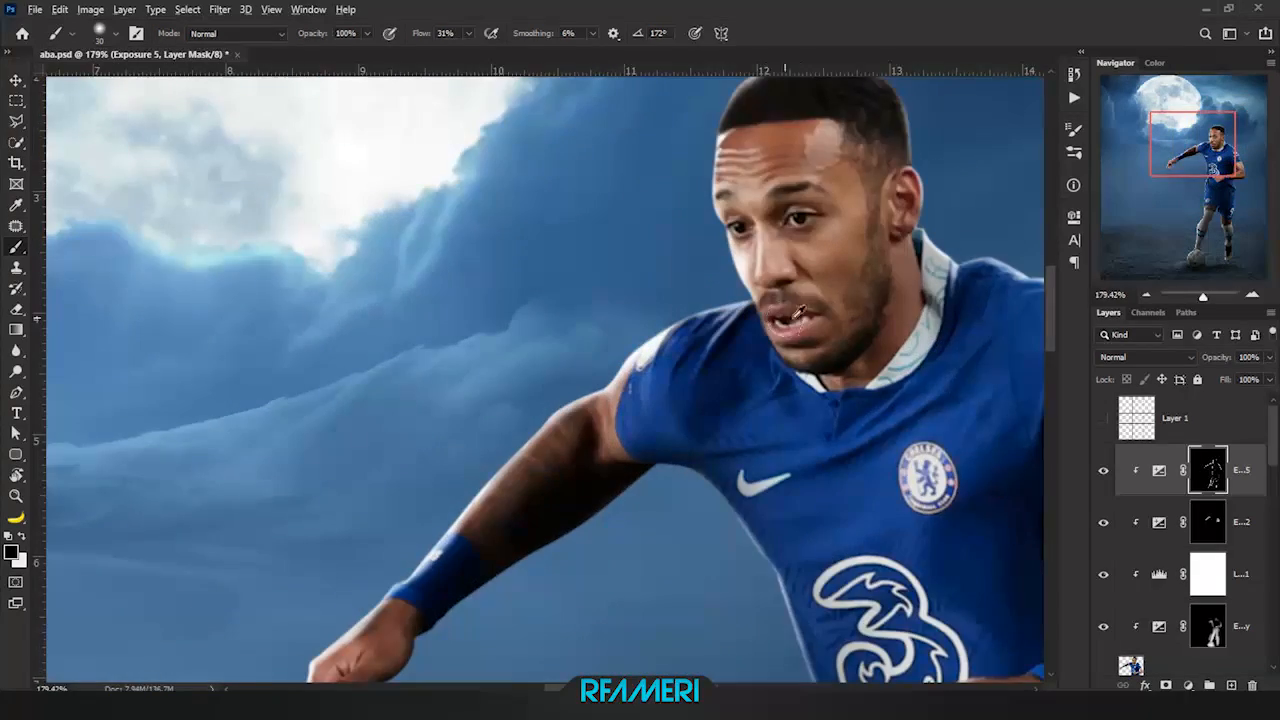
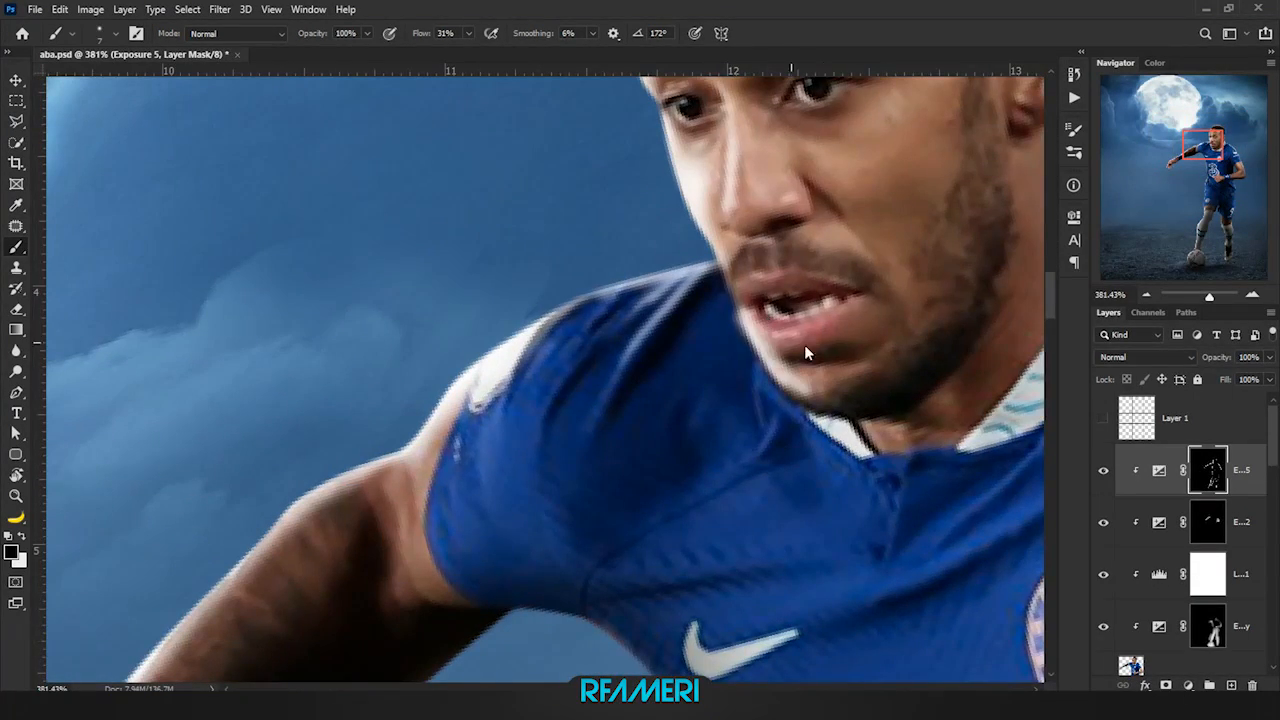
Reduce the brush flow to 11% and paint a soft white highlight across the running player's cheek beside the ear
scroll(783, 340, down, 5)
scroll(709, 351, up, 3)
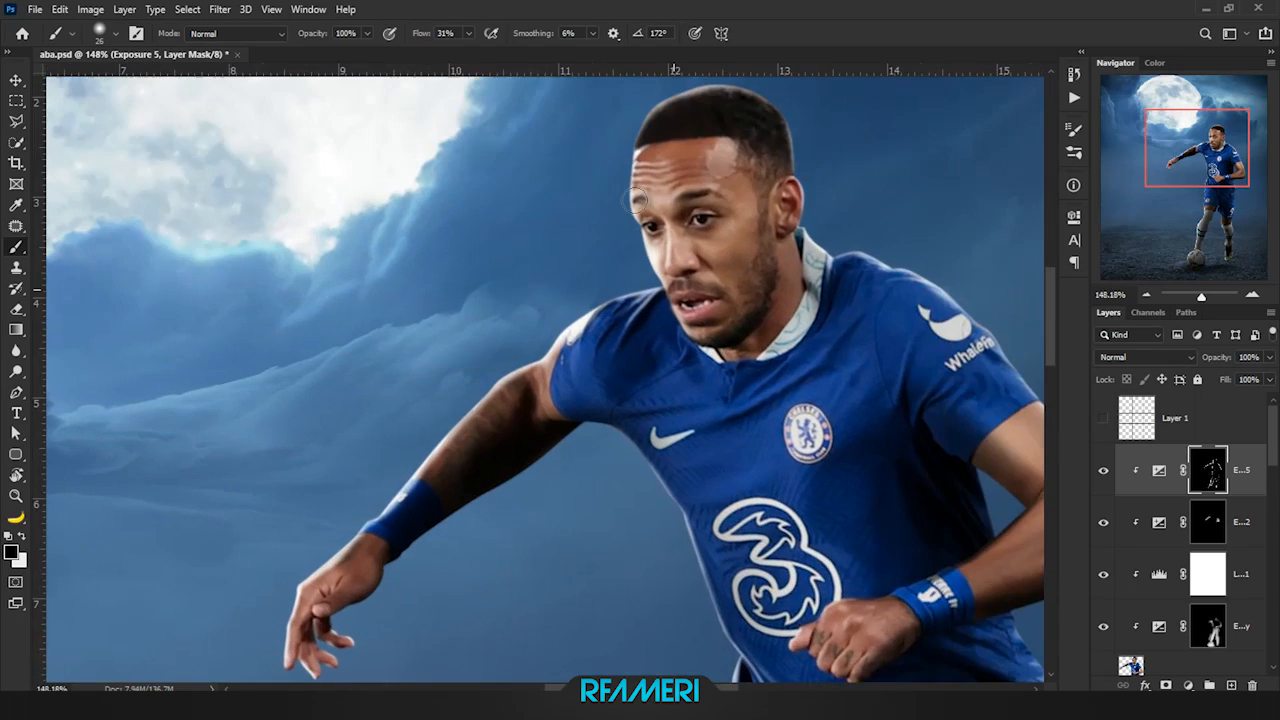
drag(410, 43, 404, 43)
scroll(700, 243, up, 4)
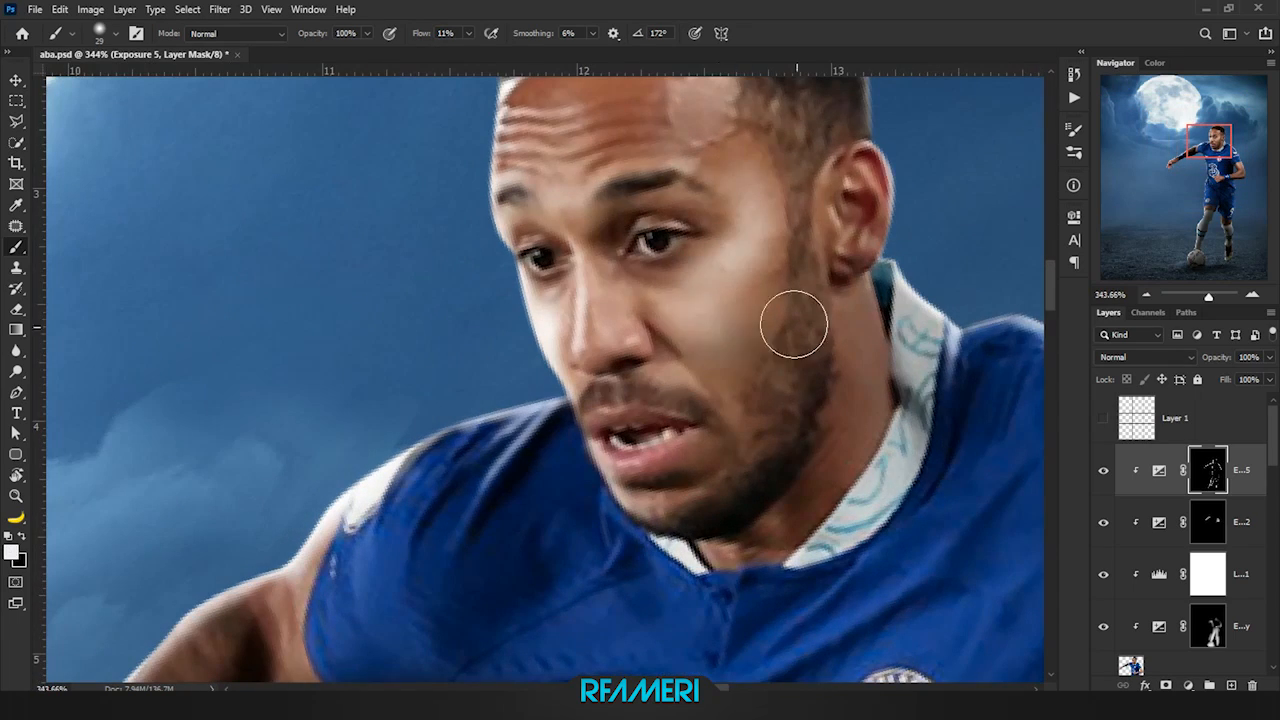
drag(759, 241, 706, 294)
scroll(765, 308, down, 4)
alt+right_click(731, 337)
scroll(762, 325, down, 2)
scroll(900, 340, up, 2)
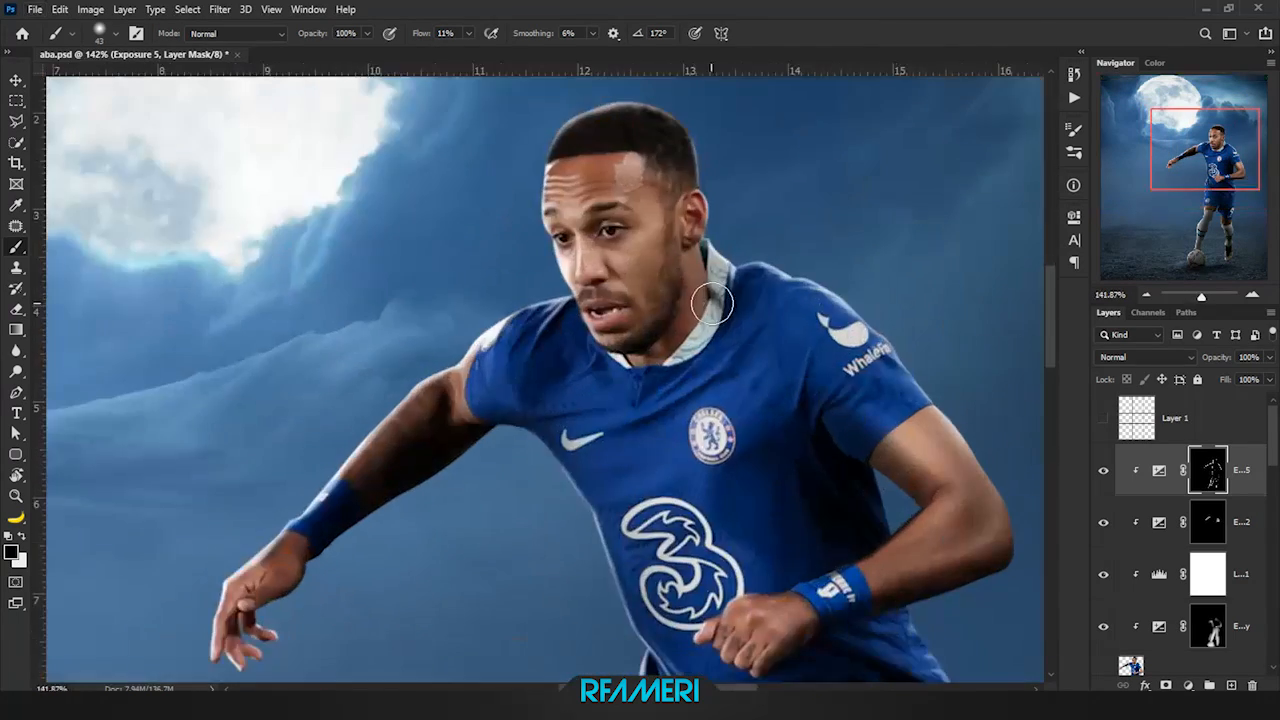
Inspect the highlights on the running player's socks and legs, and view the whole poster
key(ctrl+0)
key(r)
key(Escape)
key(ctrl+0)
scroll(597, 540, up, 5)
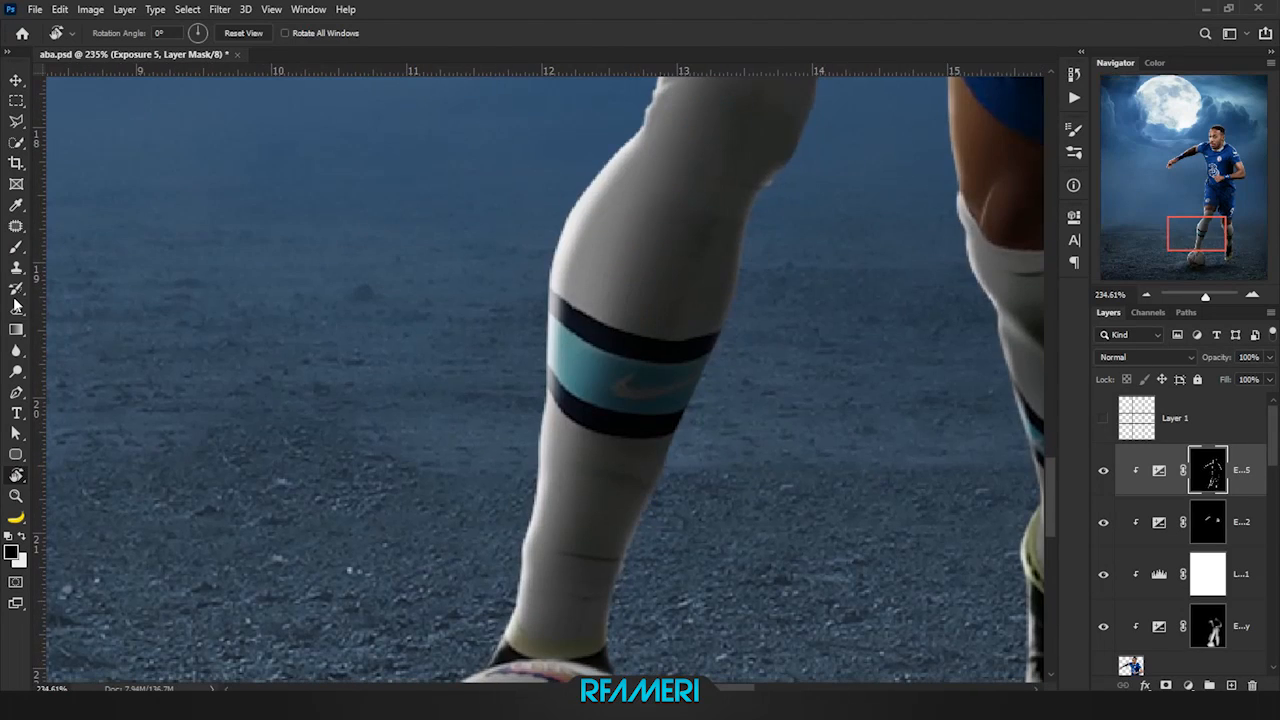
key(b)
scroll(577, 318, down, 4)
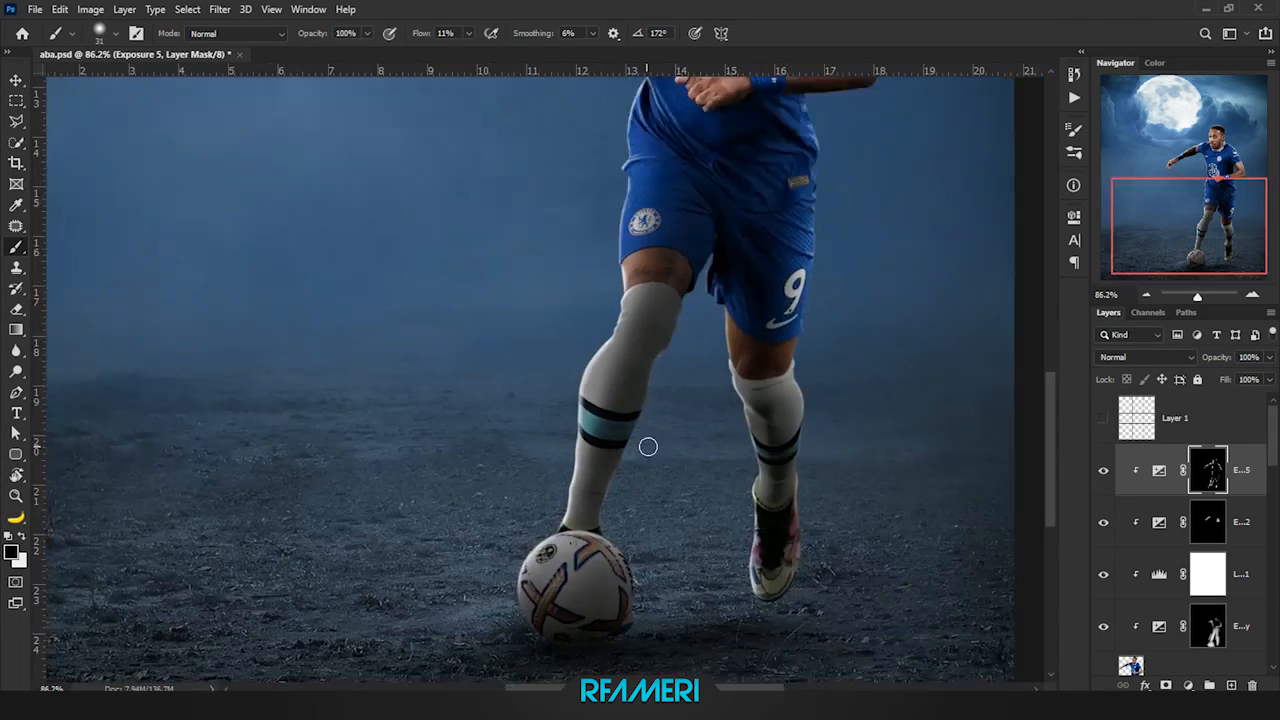
key(ctrl+0)
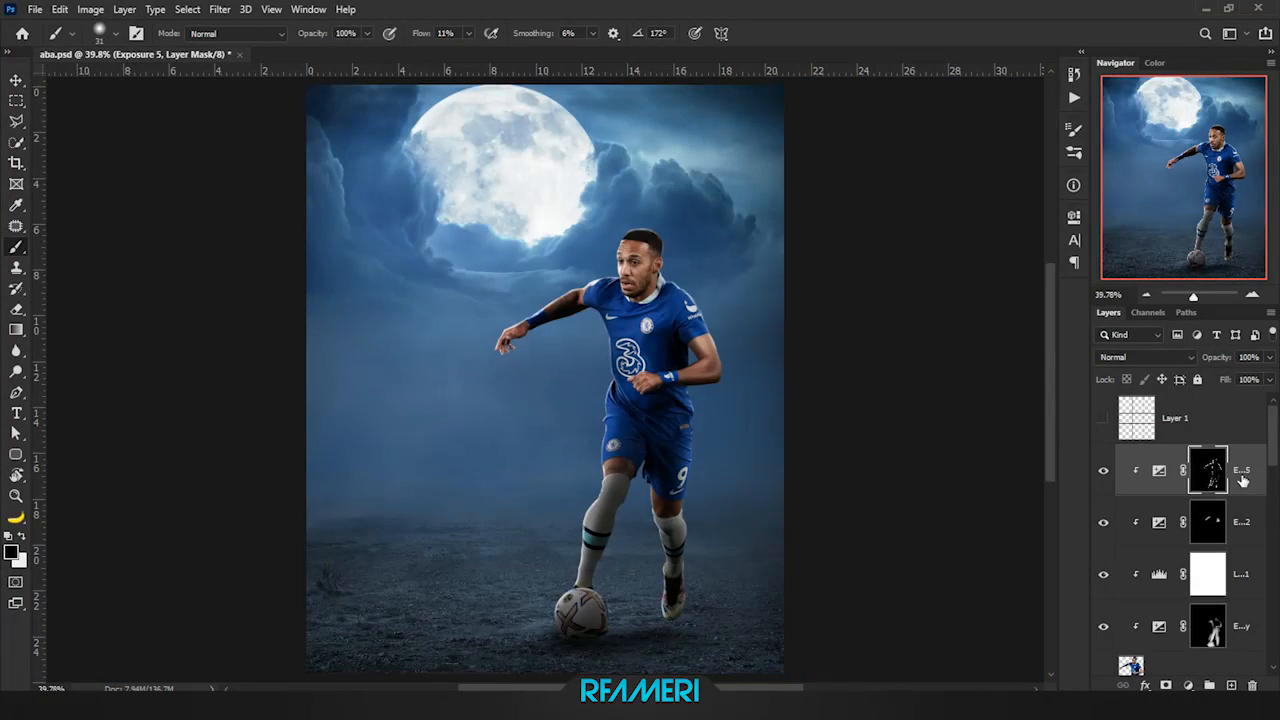
Duplicate the Exposure 5 adjustment, delete the copy's mask and raise its Blend If underlying-layer shadow limit
key(ctrl+j)
key(Delete)
double_click(1250, 470)
drag(873, 378, 928, 378)
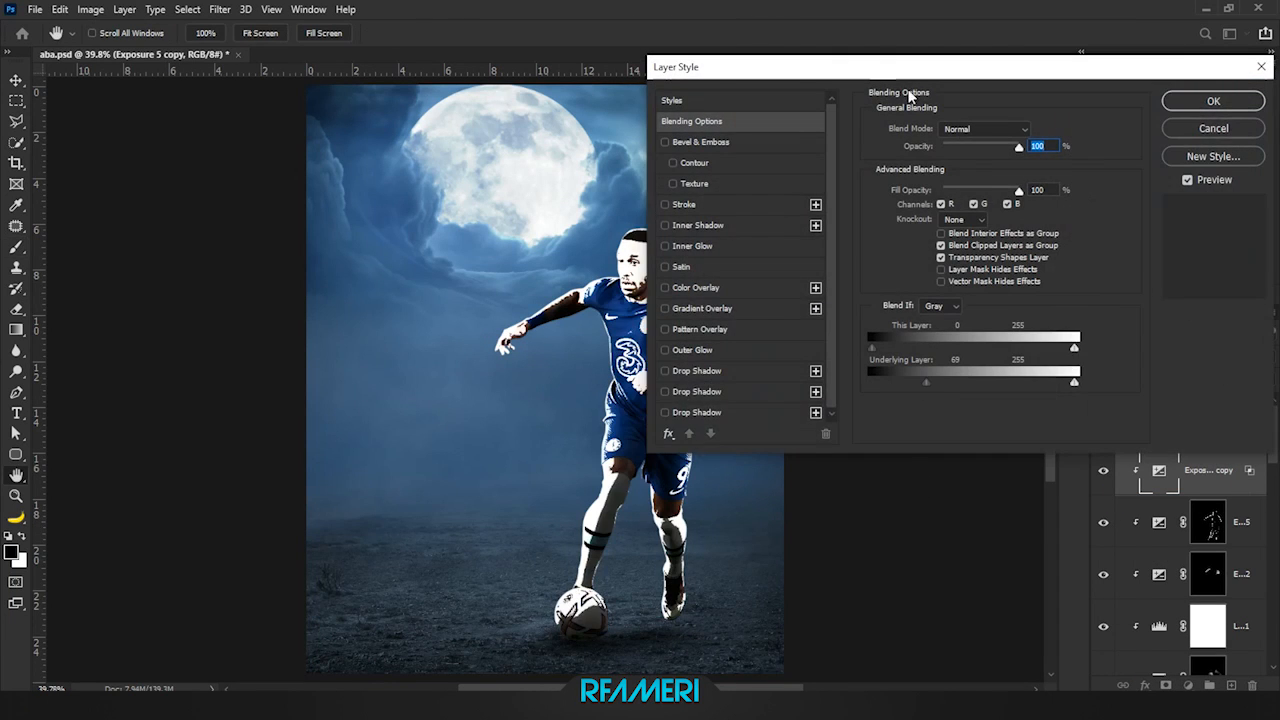
drag(917, 63, 1013, 63)
drag(1024, 378, 992, 378)
click(1268, 100)
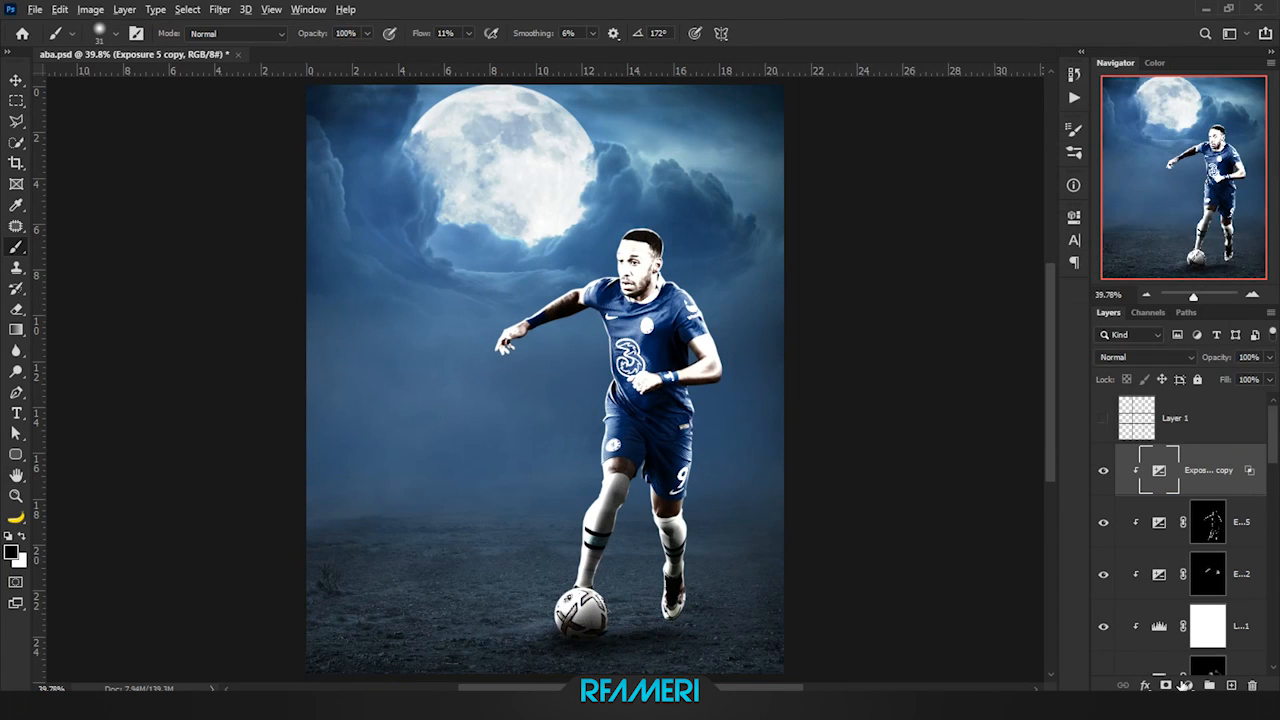
Hide the copied exposure behind a black mask and set the Soft Round brush's flow to 6%
drag(614, 436, 700, 434)
drag(343, 297, 397, 117)
drag(422, 35, 418, 35)
drag(594, 449, 594, 340)
right_click(626, 362)
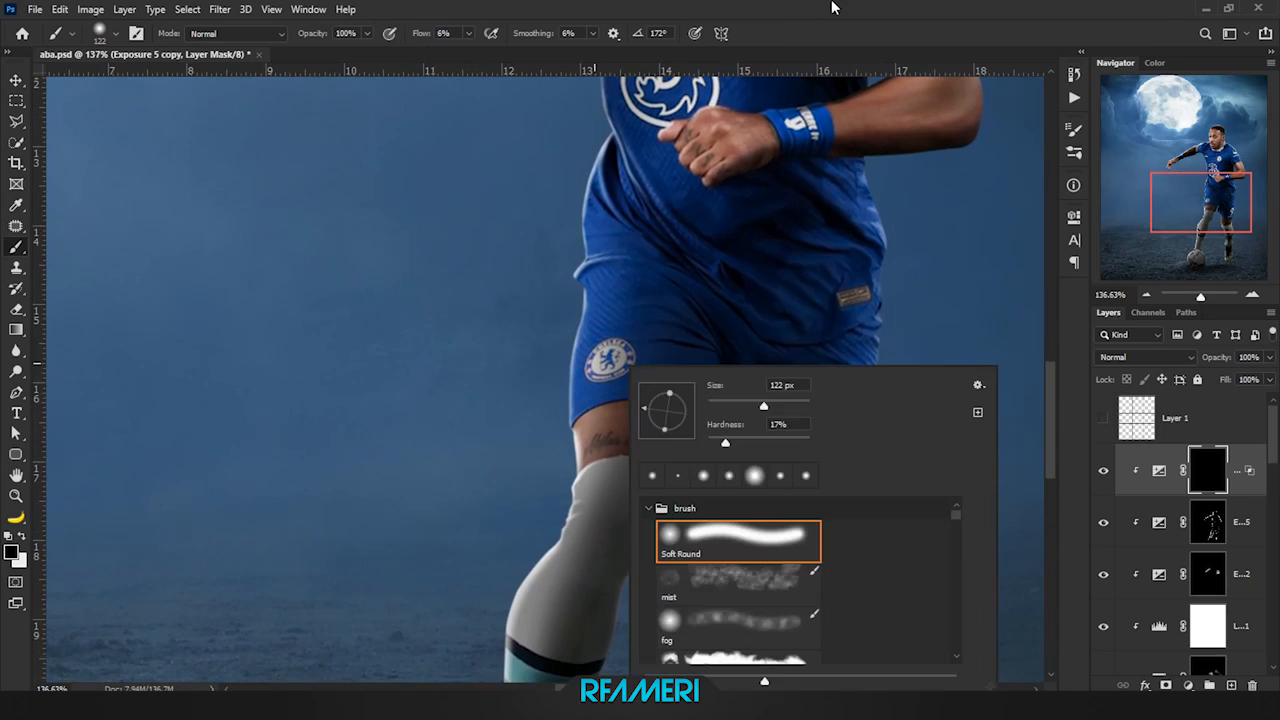
click(831, 6)
Paint soft white highlights on the copy's mask along the shirt's side edge, the outstretched arm and the shoulder
key(x)
scroll(602, 225, up, 3)
scroll(551, 374, up, 2)
scroll(566, 380, up, 3)
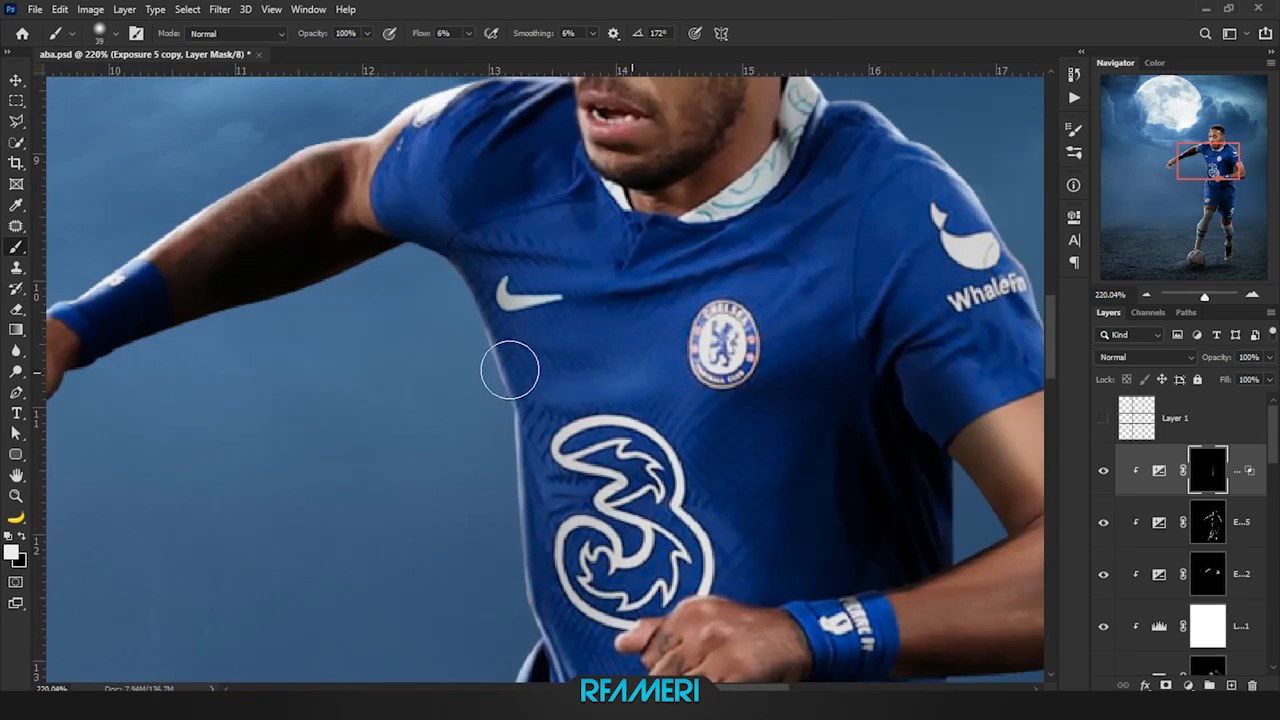
drag(566, 380, 578, 342)
scroll(629, 271, up, 1)
scroll(586, 343, down, 3)
scroll(586, 343, left, 3)
scroll(614, 300, up, 3)
scroll(614, 300, right, 3)
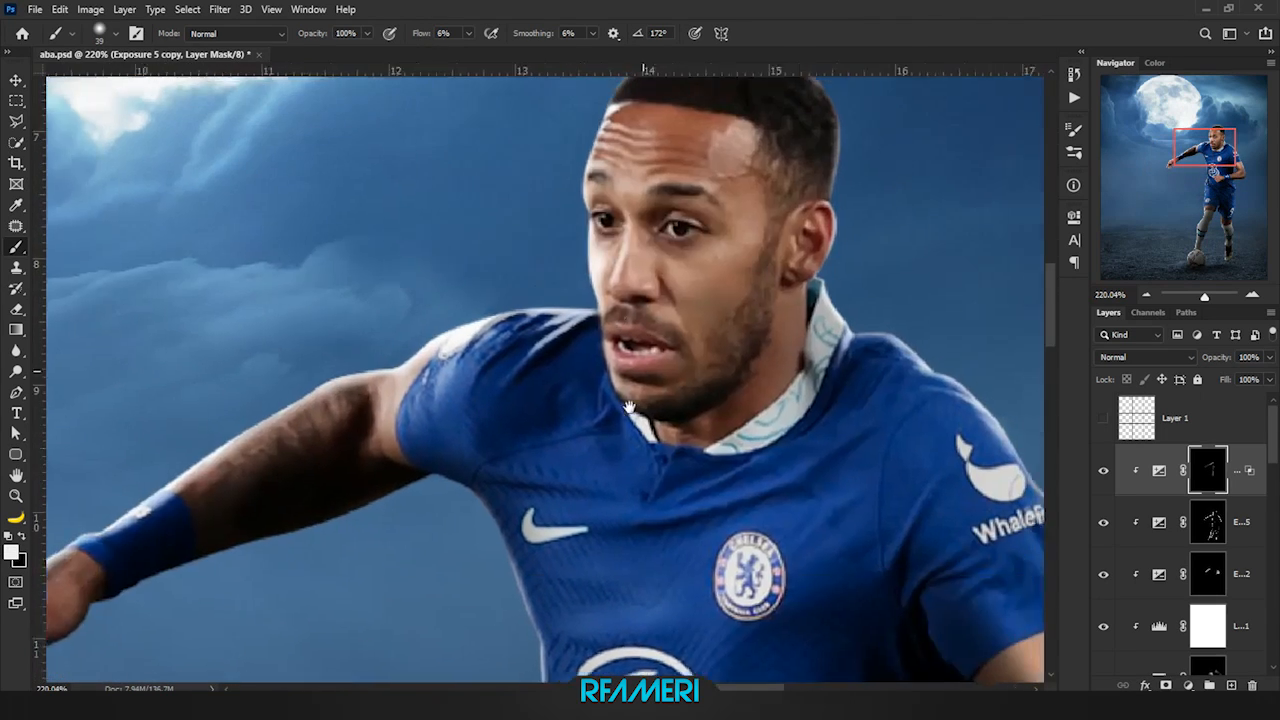
scroll(714, 153, up, 1)
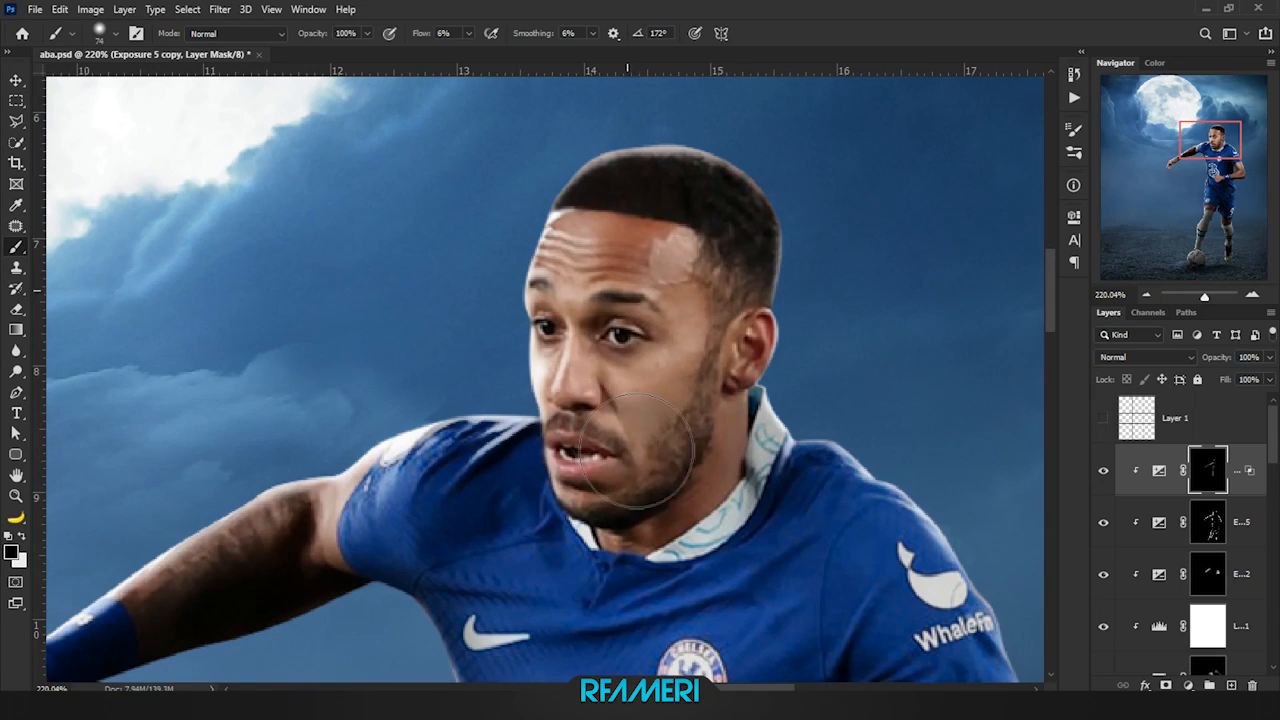
Raise the brush flow to 13% and brighten the moonlit sides of the running player's legs and socks
scroll(638, 335, down, 3)
scroll(600, 400, down, 3)
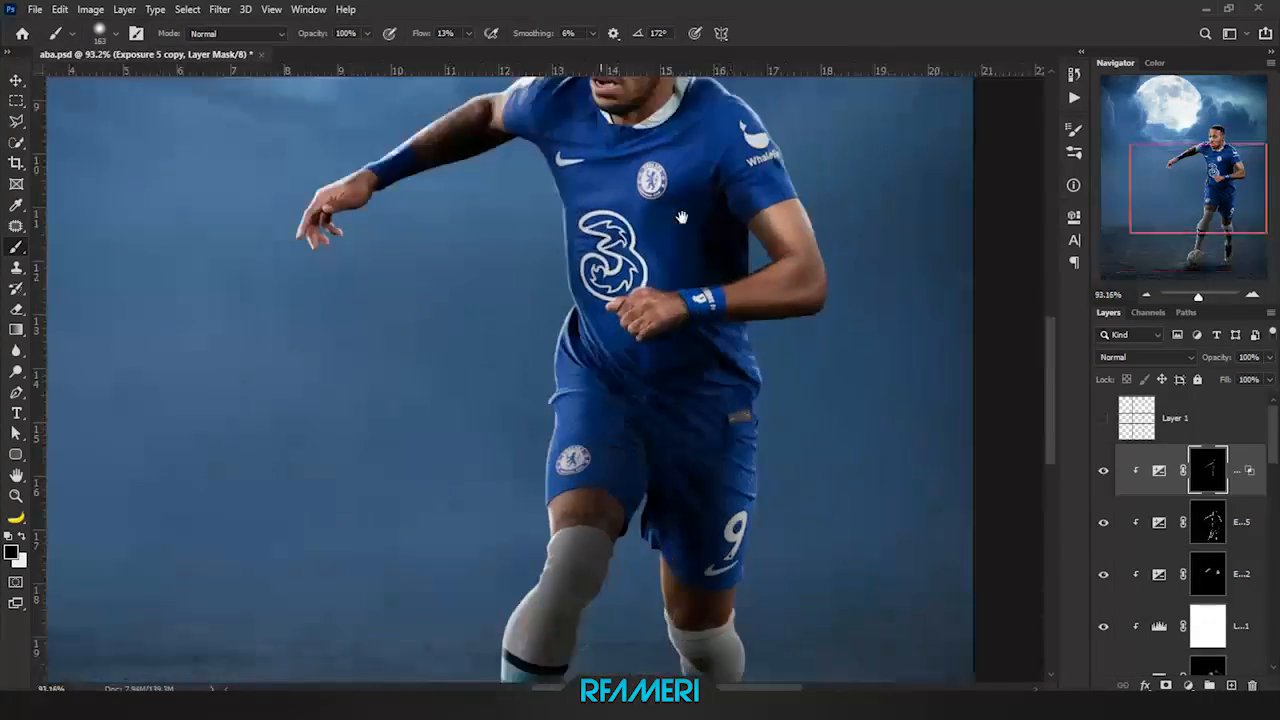
scroll(578, 455, up, 2)
key(x)
key(x)
scroll(700, 458, down, 2)
key(x)
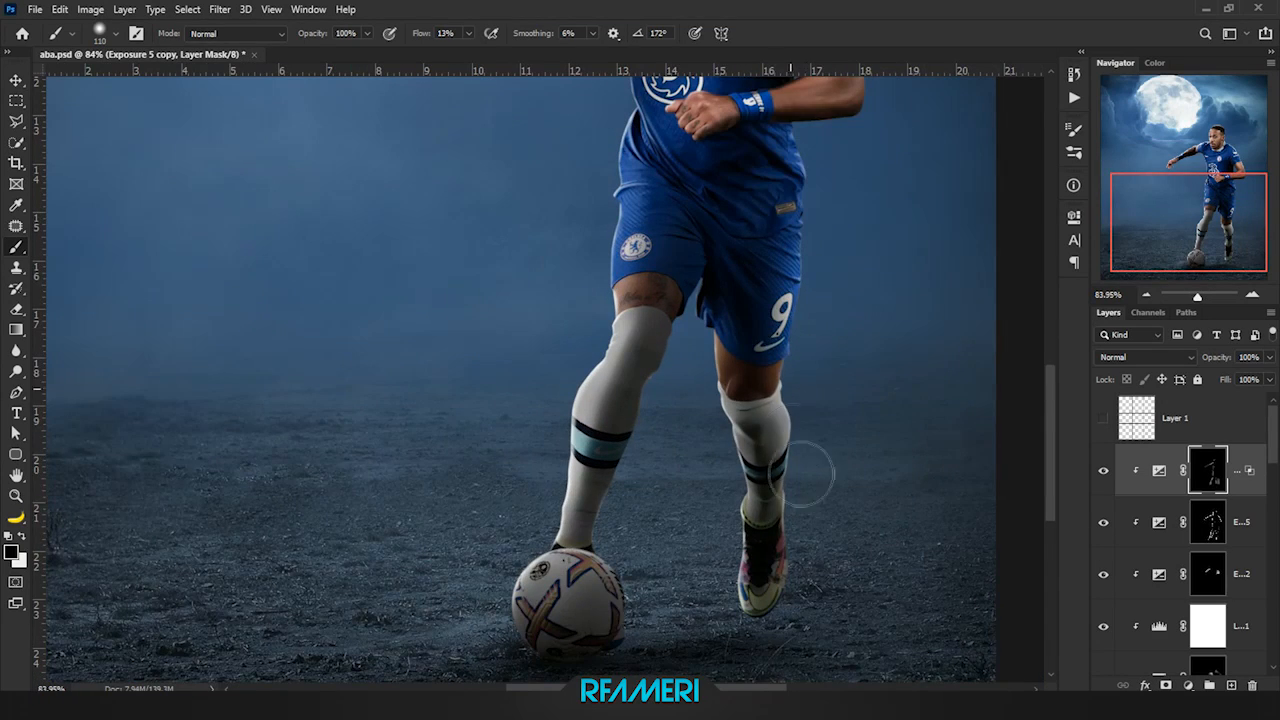
key(x)
Blend the running player's highlights with a progressively larger black brush, and compare the poster with and without the copied exposure
scroll(790, 500, up, 3)
scroll(783, 395, down, 3)
scroll(863, 460, up, 1)
key(bracketright)
key(bracketright)
key(bracketright)
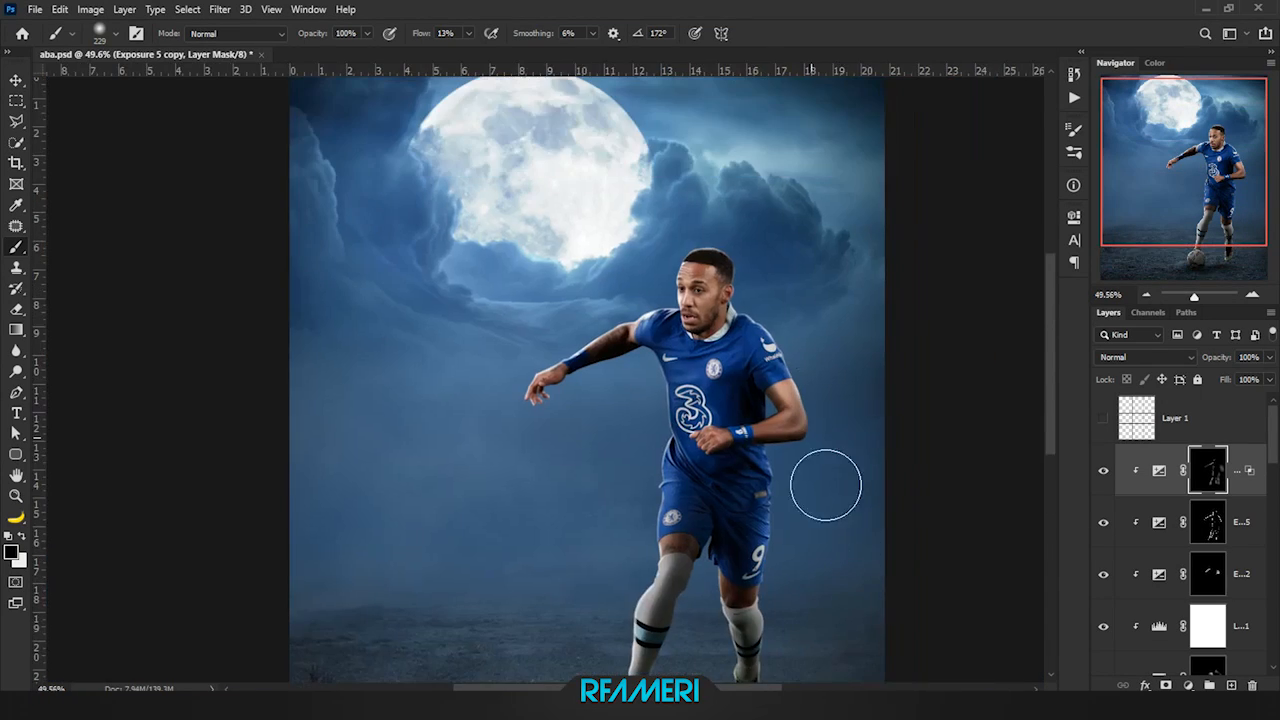
scroll(826, 486, down, 1)
key(bracketright)
key(bracketright)
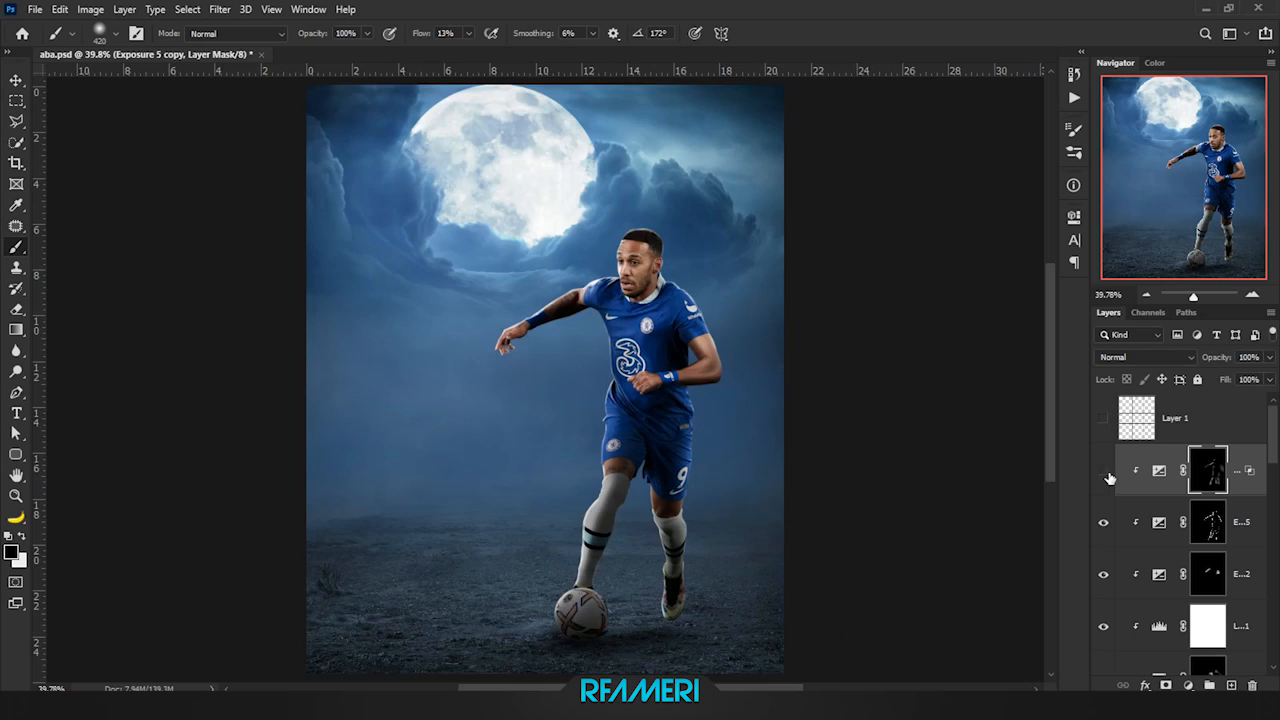
click(1105, 472)
Paint fine highlights along the thumb and knuckles of the clenched fist with a small white brush
scroll(681, 297, up, 5)
scroll(900, 423, up, 2)
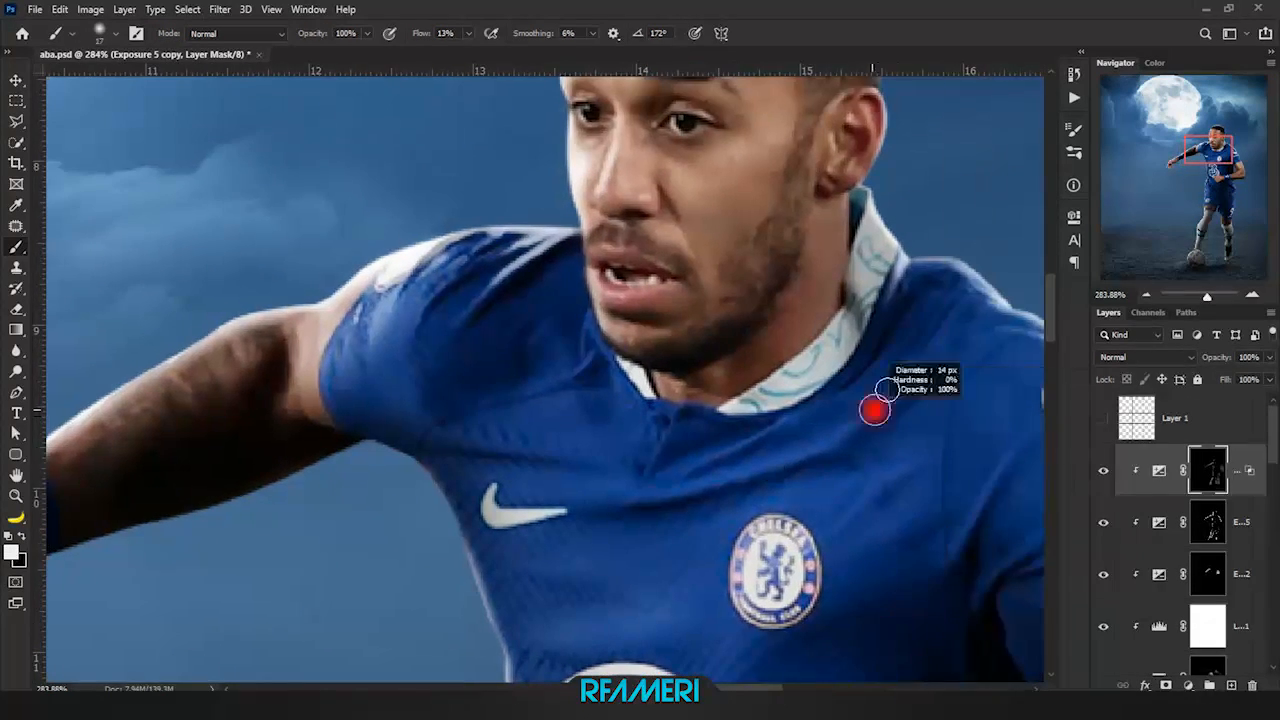
scroll(786, 400, down, 5)
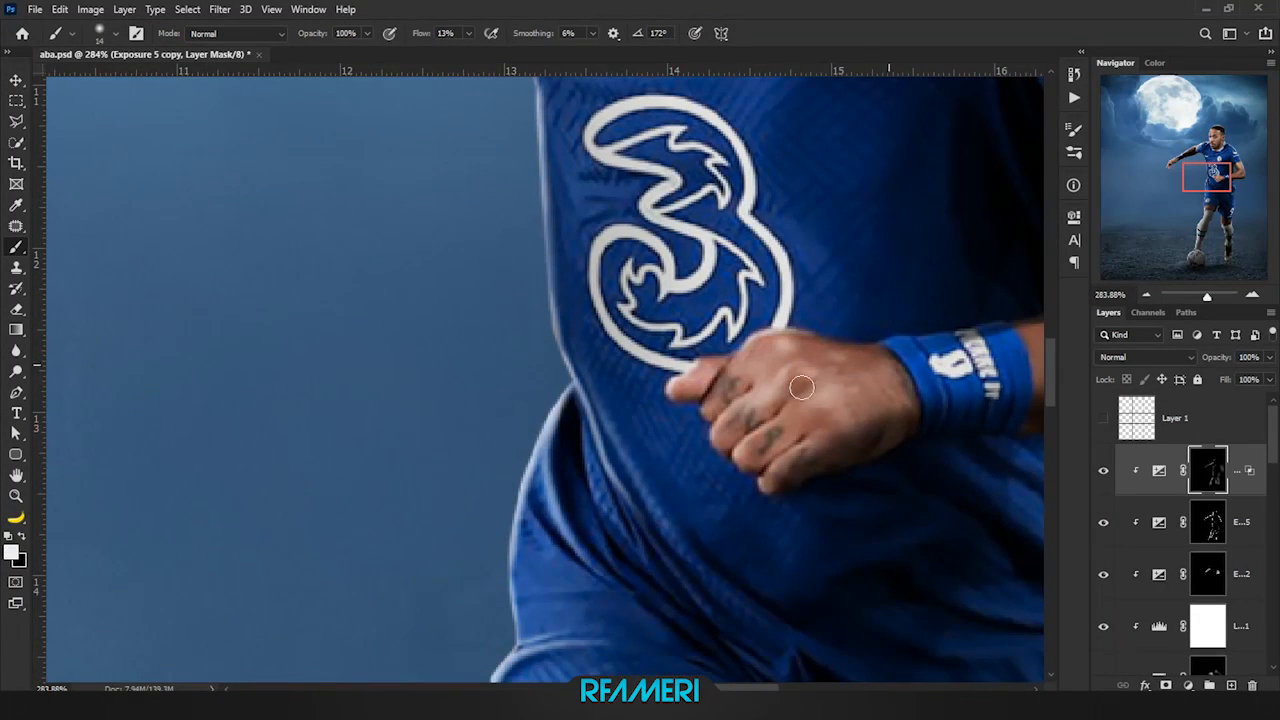
scroll(783, 388, down, 2)
key(bracketleft)
key(bracketleft)
key(bracketleft)
key(bracketleft)
key(x)
scroll(728, 341, right, 3)
scroll(728, 341, up, 2)
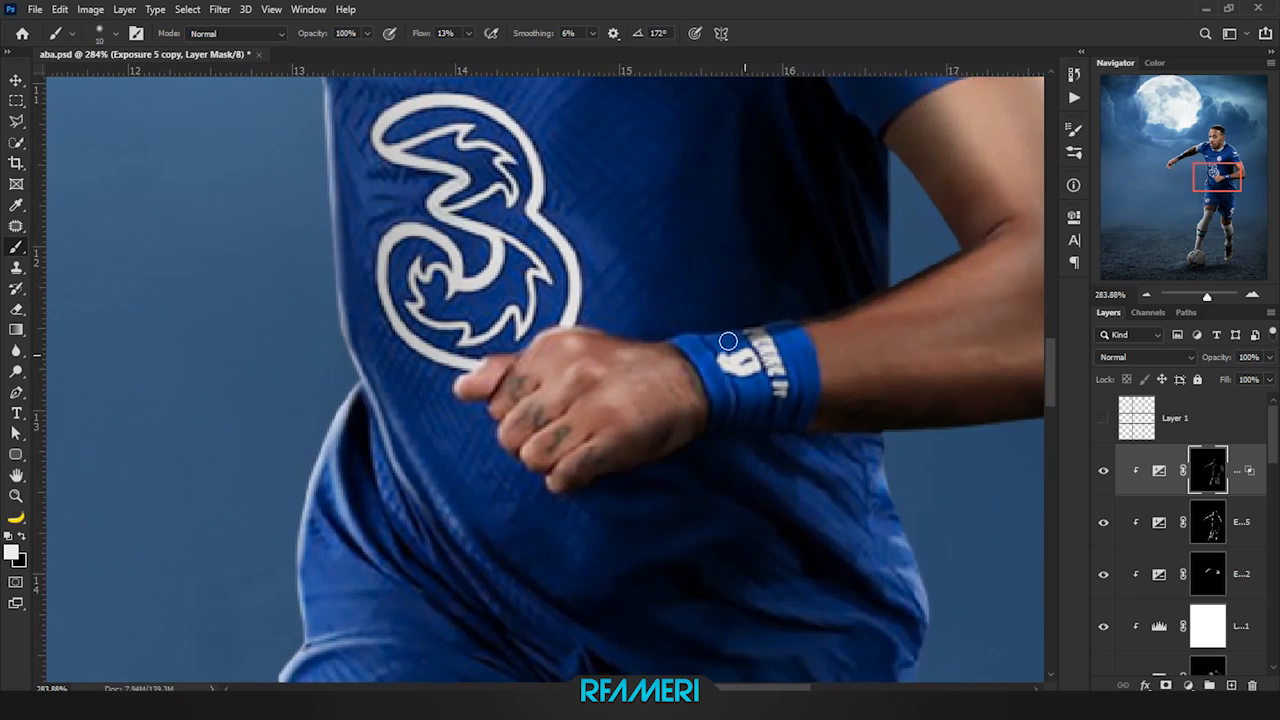
Add soft highlights to the wristband and bent forearm, blending them with a black brush
scroll(725, 380, right, 3)
scroll(725, 380, up, 2)
key(bracketright)
key(bracketright)
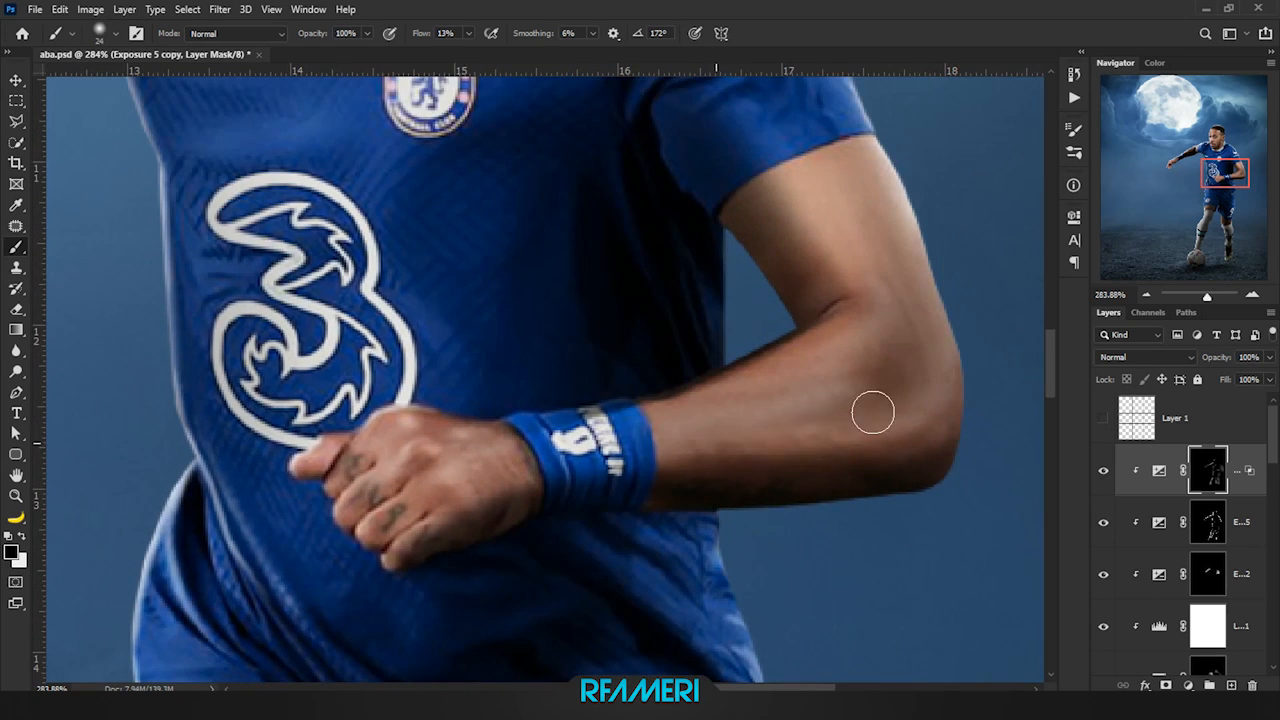
scroll(873, 412, down, 5)
scroll(867, 382, up, 2)
key(x)
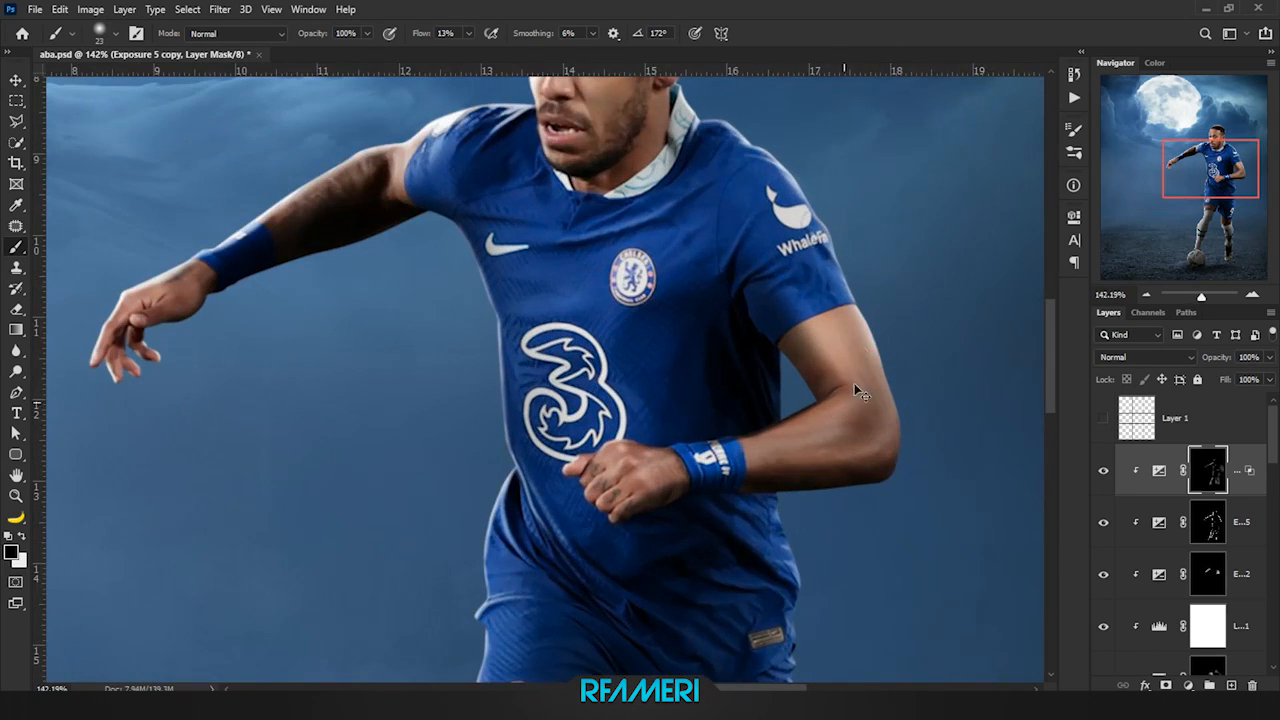
Soften the bent arm and shorts highlights with a larger black brush
key(x)
key(x)
scroll(864, 372, down, 3)
scroll(870, 443, down, 3)
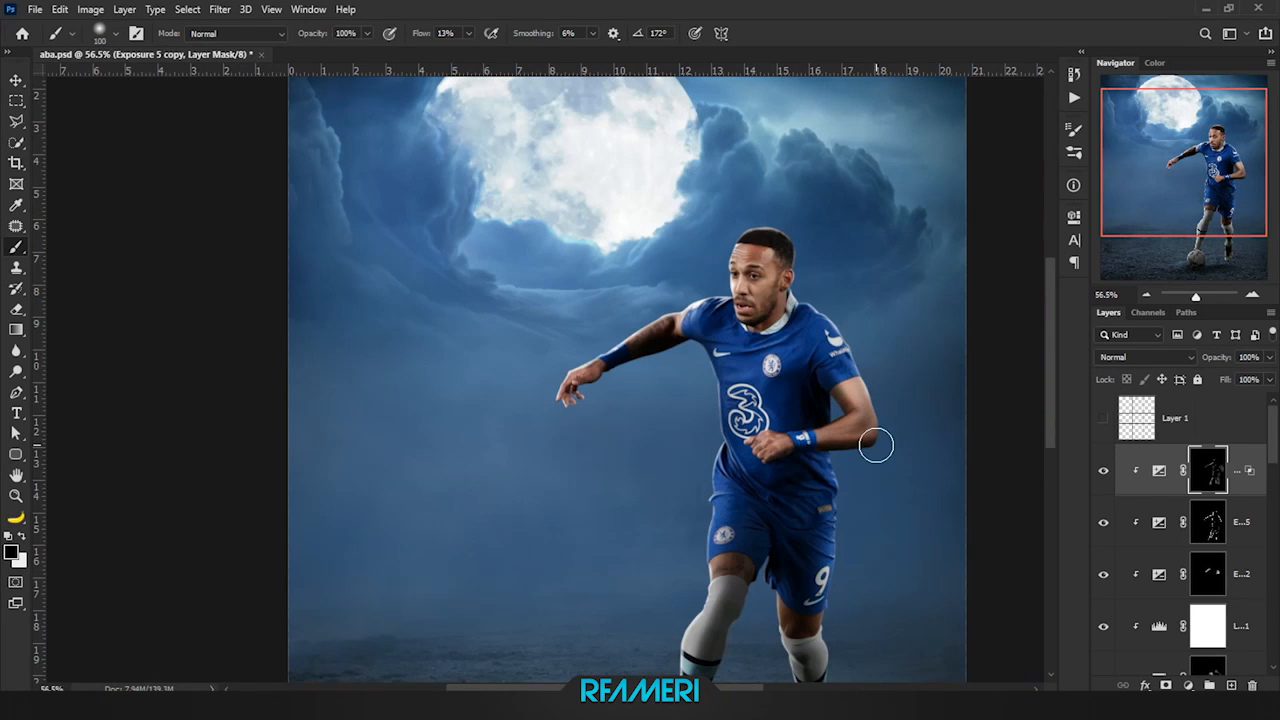
scroll(876, 445, down, 2)
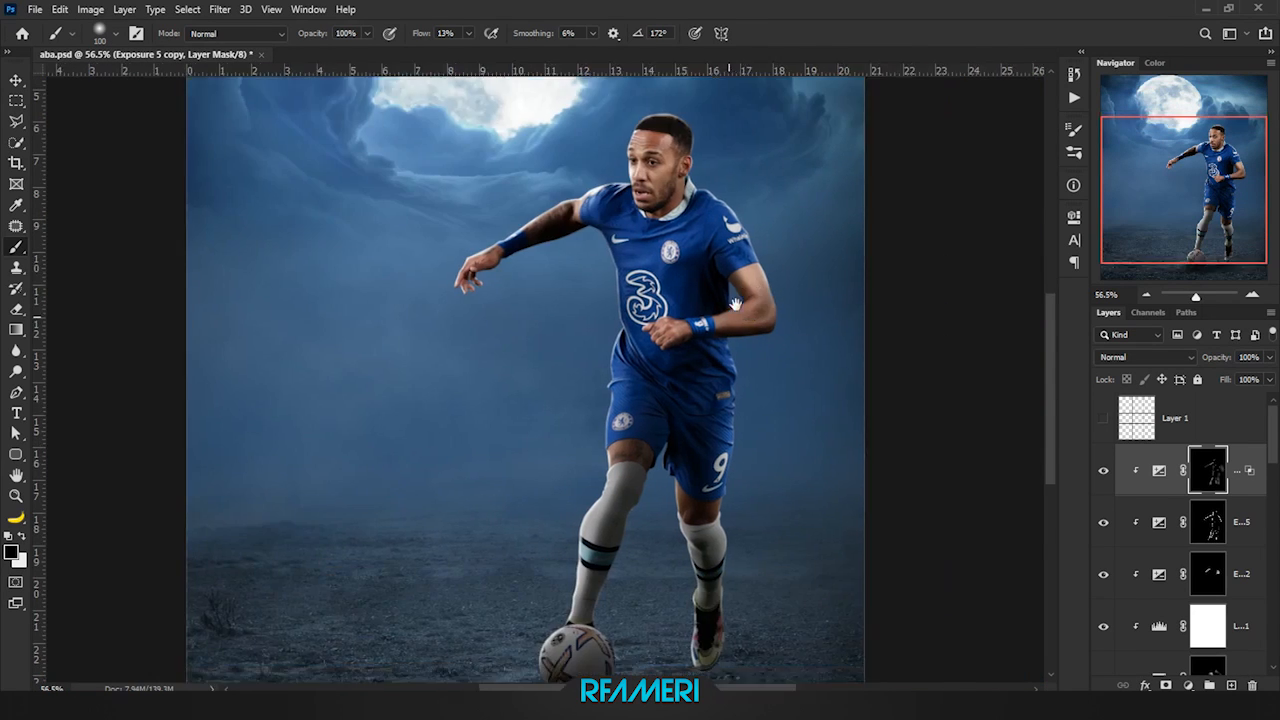
scroll(650, 505, up, 5)
scroll(566, 338, down, 2)
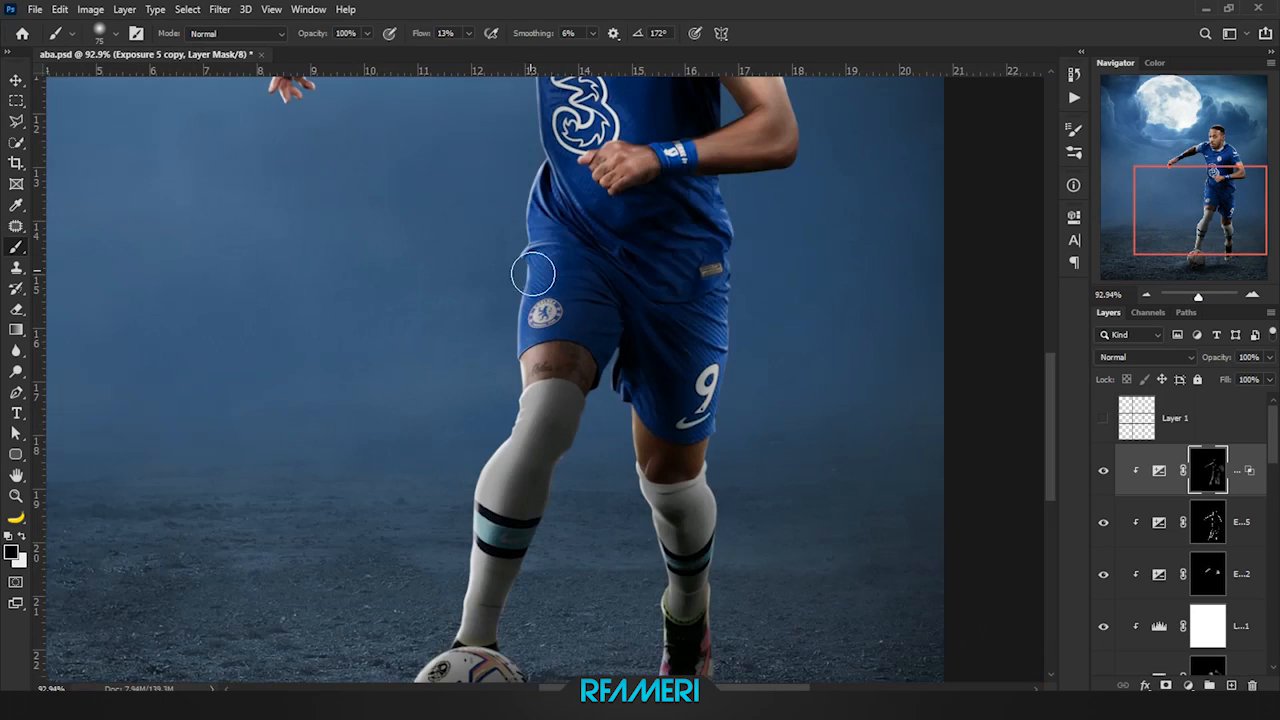
Set the copied exposure's fill to 84% and show the large portrait behind the running player
scroll(563, 413, down, 2)
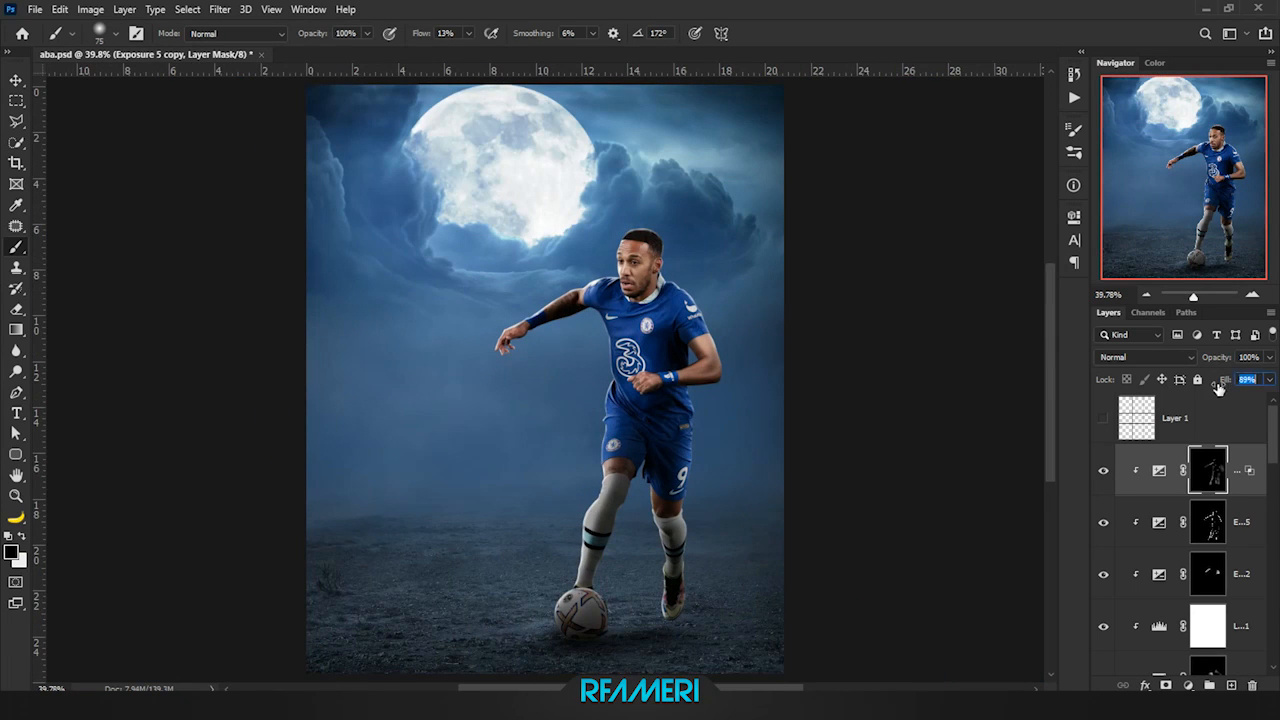
scroll(1150, 520, down, 3)
click(1103, 528)
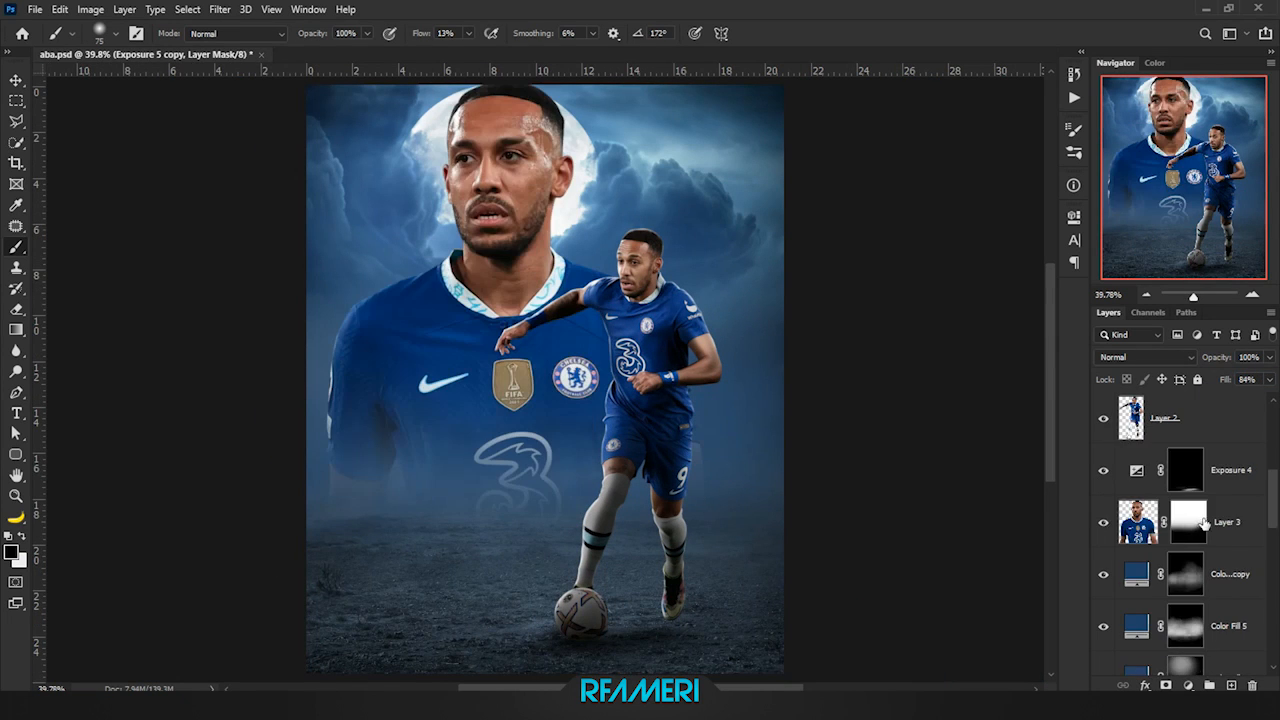
Duplicate the running player's adjustment layers above the large portrait layer and clip the copies to it
scroll(1248, 565, up, 2)
shift+click(1248, 565)
scroll(1248, 565, down, 3)
drag(1242, 420, 1194, 546)
key(ctrl+alt+g)
Replace the masks of the portrait's copied exposure adjustments with black masks and delete the surplus copied layer
scroll(1194, 545, down, 3)
right_click(1208, 428)
click(1212, 463)
alt+click(1165, 684)
right_click(1208, 470)
click(1212, 514)
alt+click(1165, 684)
right_click(1208, 522)
click(1212, 557)
alt+click(1166, 686)
right_click(1206, 630)
click(1196, 511)
drag(1235, 630, 1252, 685)
click(1237, 527)
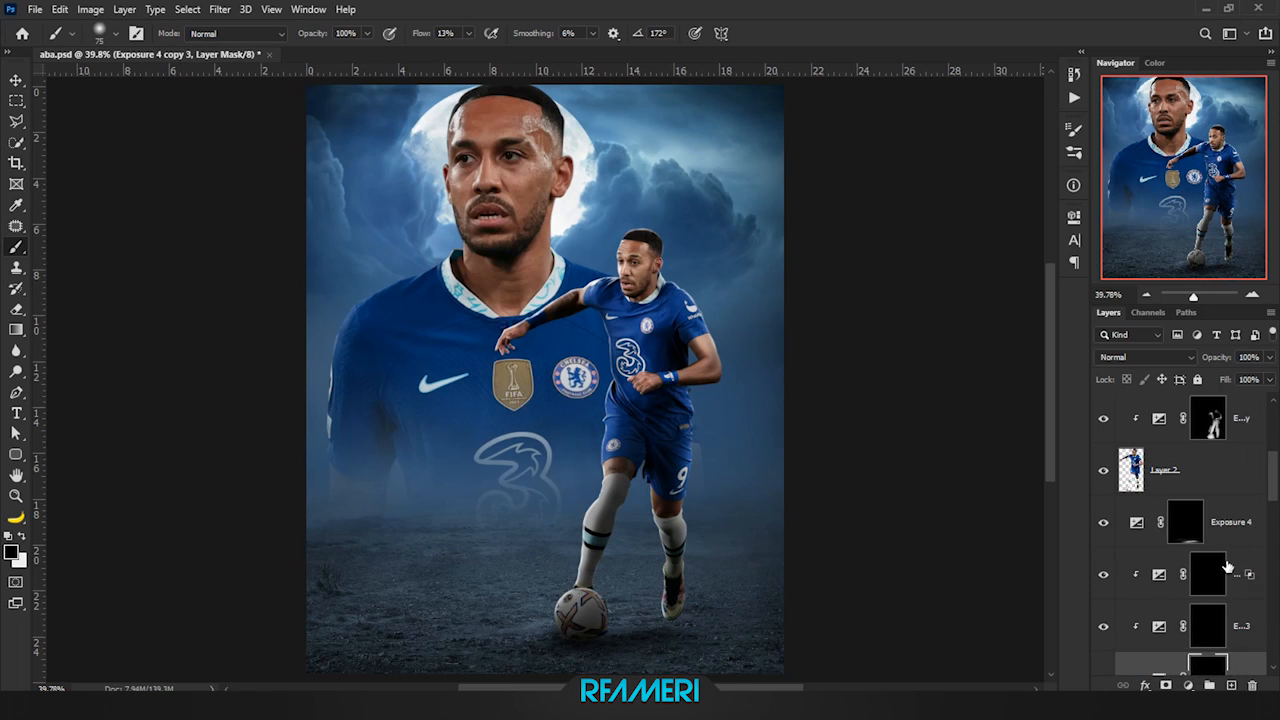
Temporarily disable the mask of Exposure 5 copy 2 and adjust its Blend If underlying-layer shadow limit for the portrait
key(h)
shift+click(1207, 574)
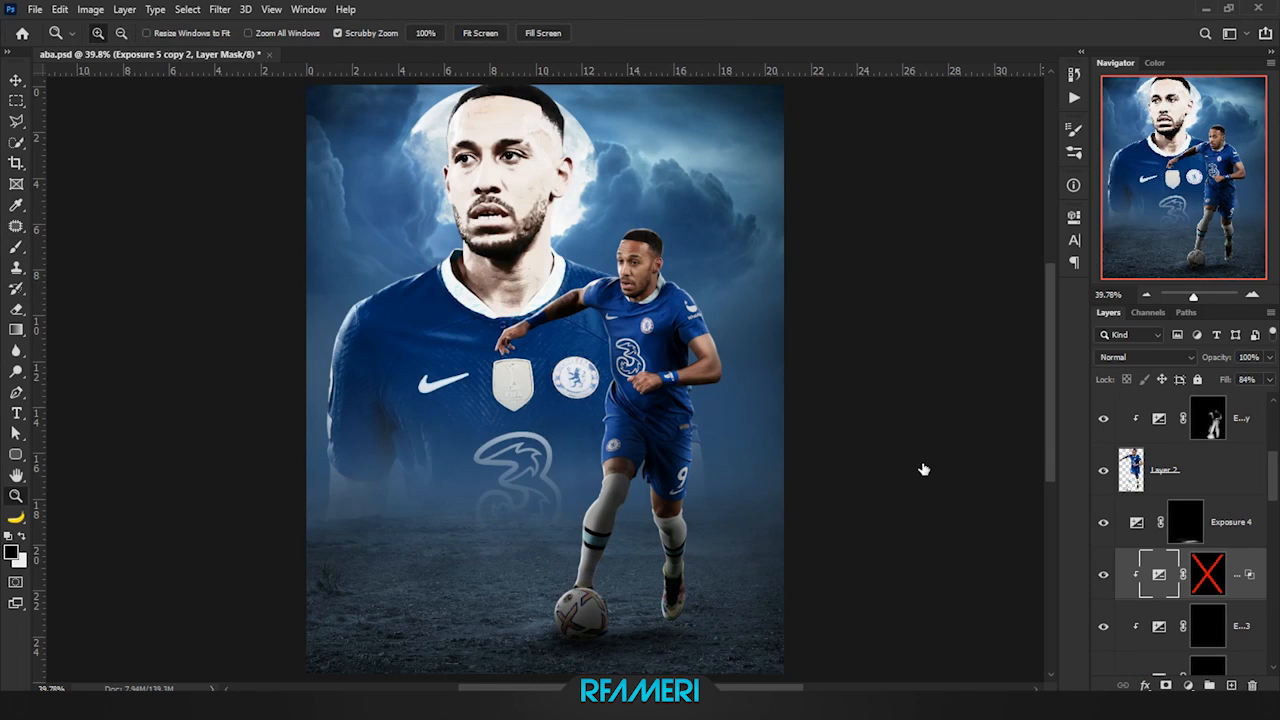
double_click(1240, 585)
drag(959, 385, 931, 378)
click(1213, 97)
drag(553, 279, 640, 279)
Paint soft white highlights on the Exposure 5 copy 2 mask over the large portrait's shoulder and upper edges
key(b)
key(x)
mouse_move(513, 310)
mouse_down()
mouse_move(523, 374)
mouse_move(546, 160)
mouse_up()
mouse_move(631, 352)
mouse_down()
mouse_move(506, 374)
mouse_move(755, 355)
mouse_up()
scroll(294, 343, down, 8)
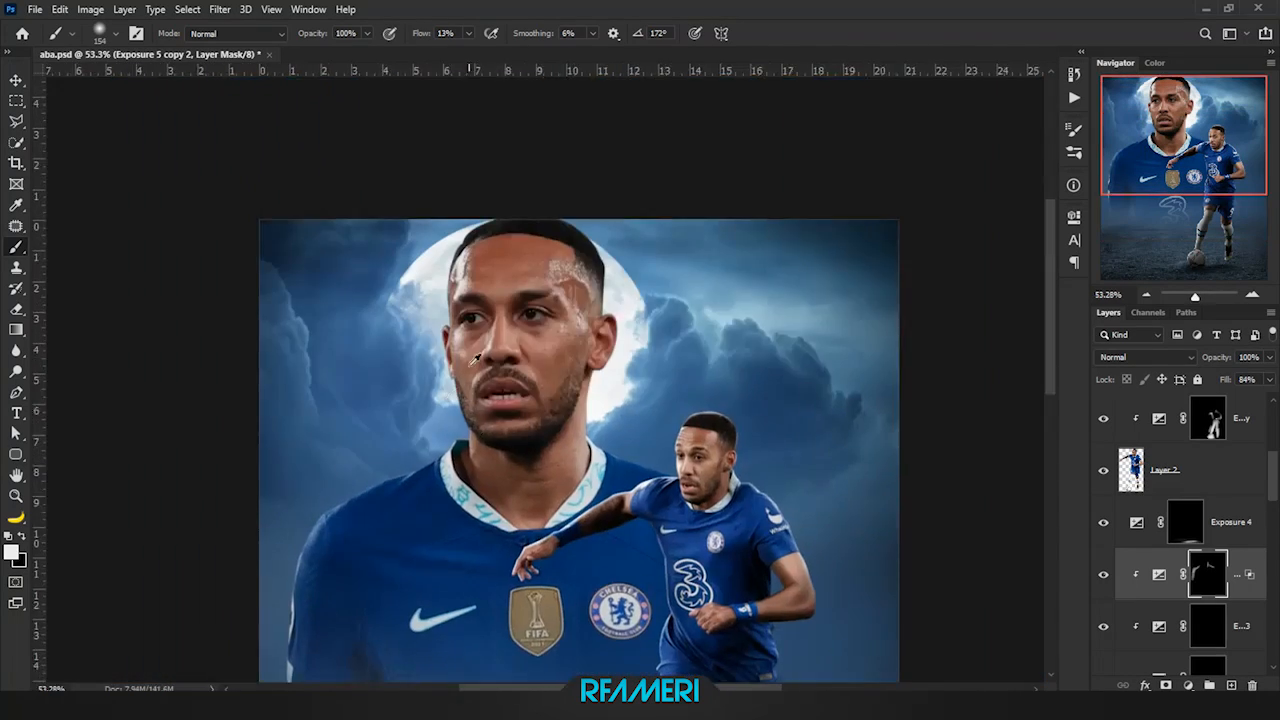
Paint soft highlights along the large portrait's cheek, forehead and ear side, alternating white and black to blend them
scroll(460, 482, up, 6)
key(x)
drag(474, 317, 482, 499)
key(x)
drag(588, 343, 700, 300)
key(x)
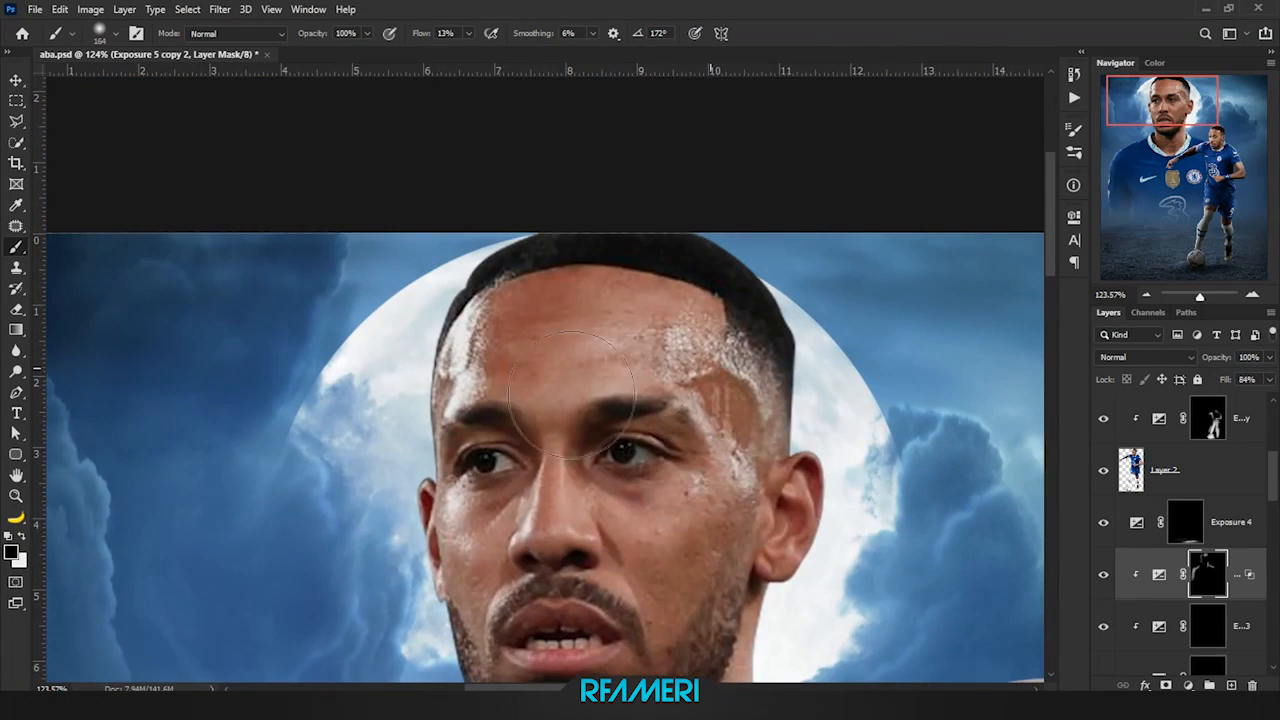
key(x)
drag(780, 407, 703, 389)
Blend the large portrait's face highlights with a much larger soft black brush
scroll(696, 320, down, 3)
scroll(700, 440, down, 6)
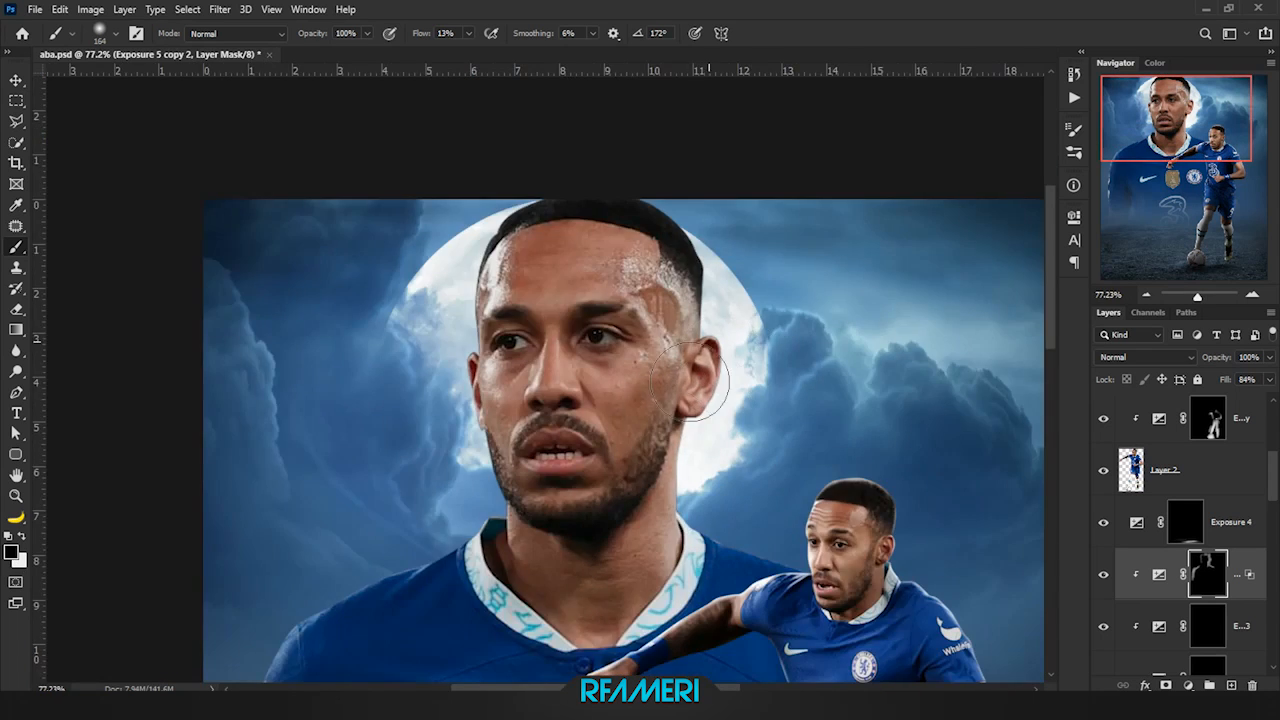
alt+right_click(729, 286)
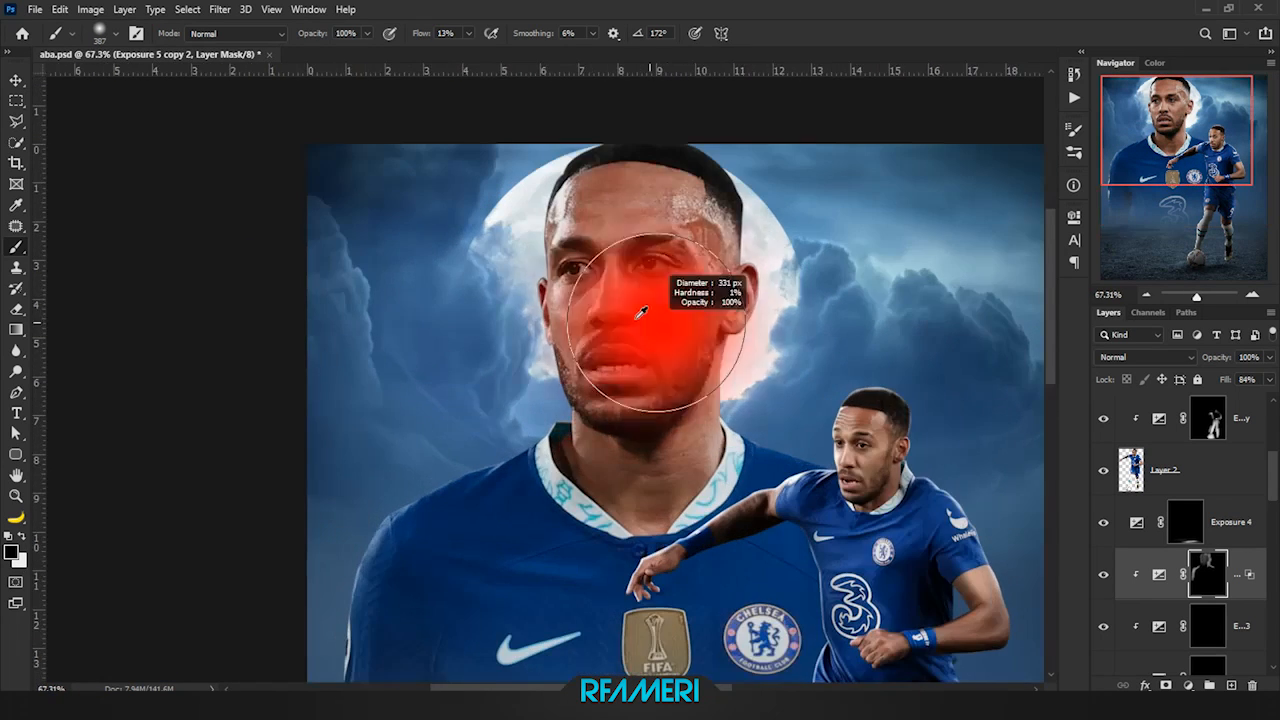
key(ctrl+0)
On the Exposure 5 copy 3 mask, paint a thin white rim along the large portrait's collar, neck and jaw at 28% flow
click(1118, 626)
drag(427, 40, 437, 40)
key(x)
drag(449, 235, 760, 313)
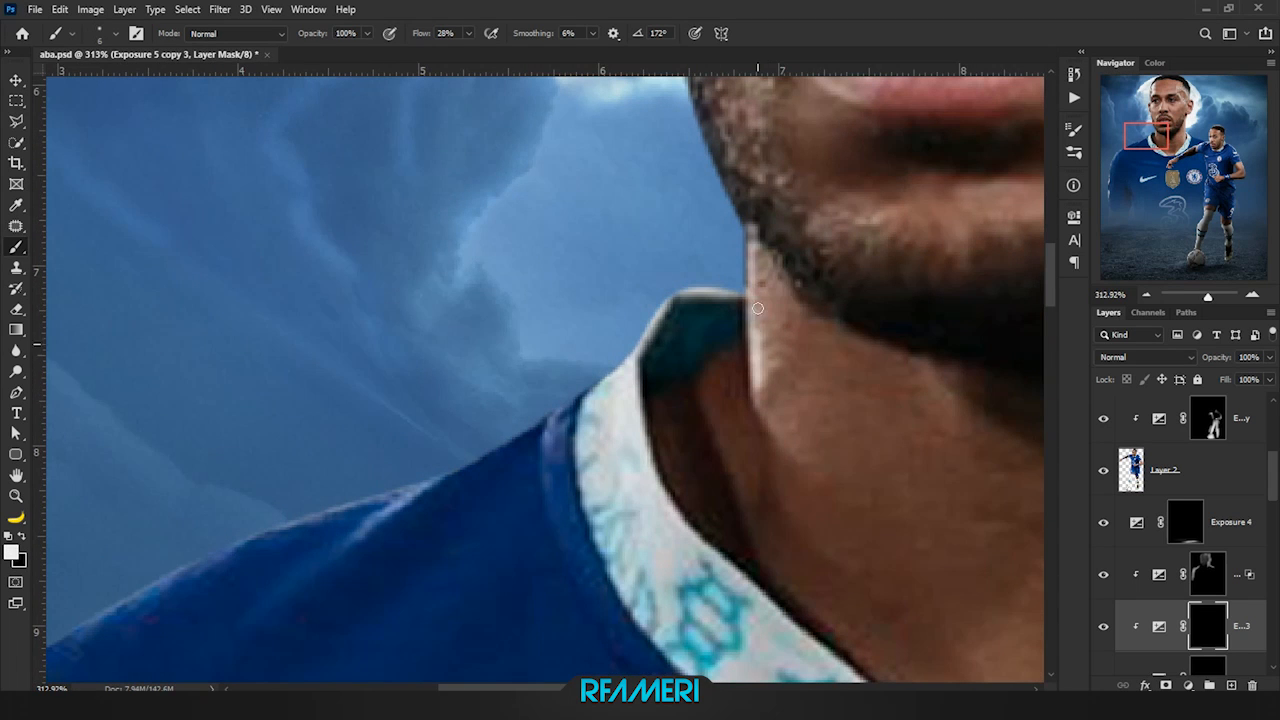
scroll(733, 283, up, 5)
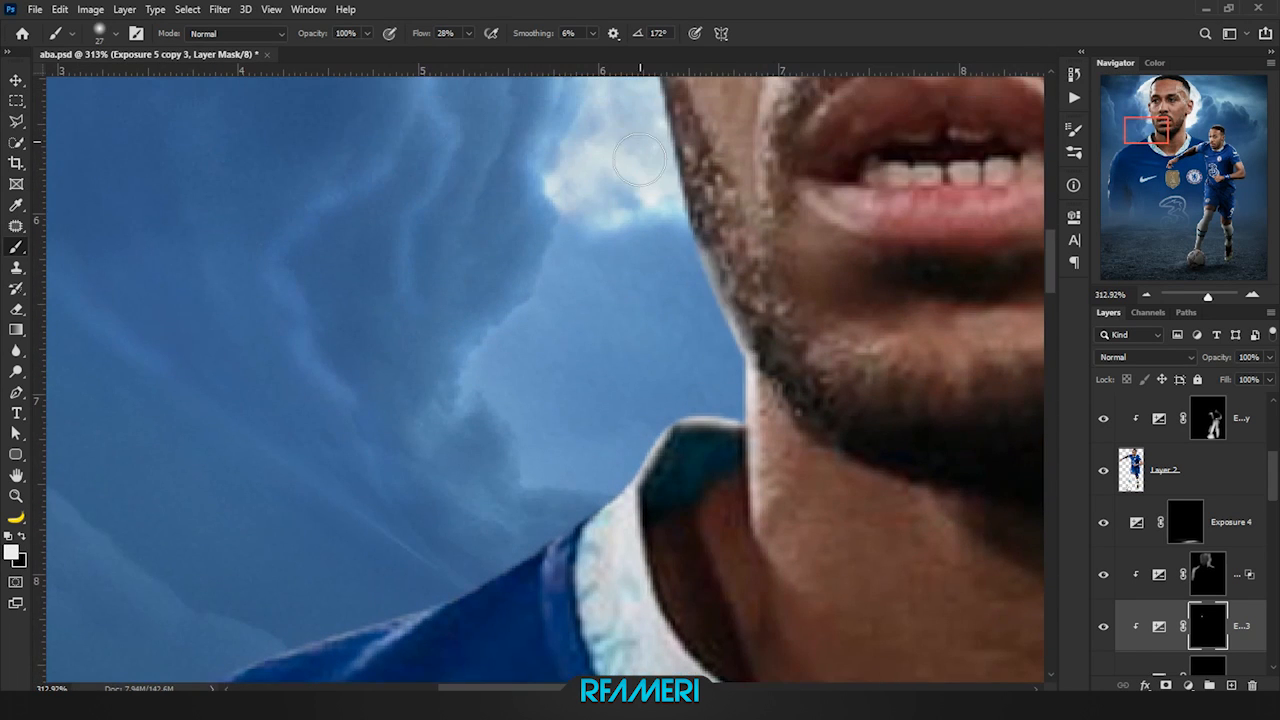
scroll(610, 471, up, 4)
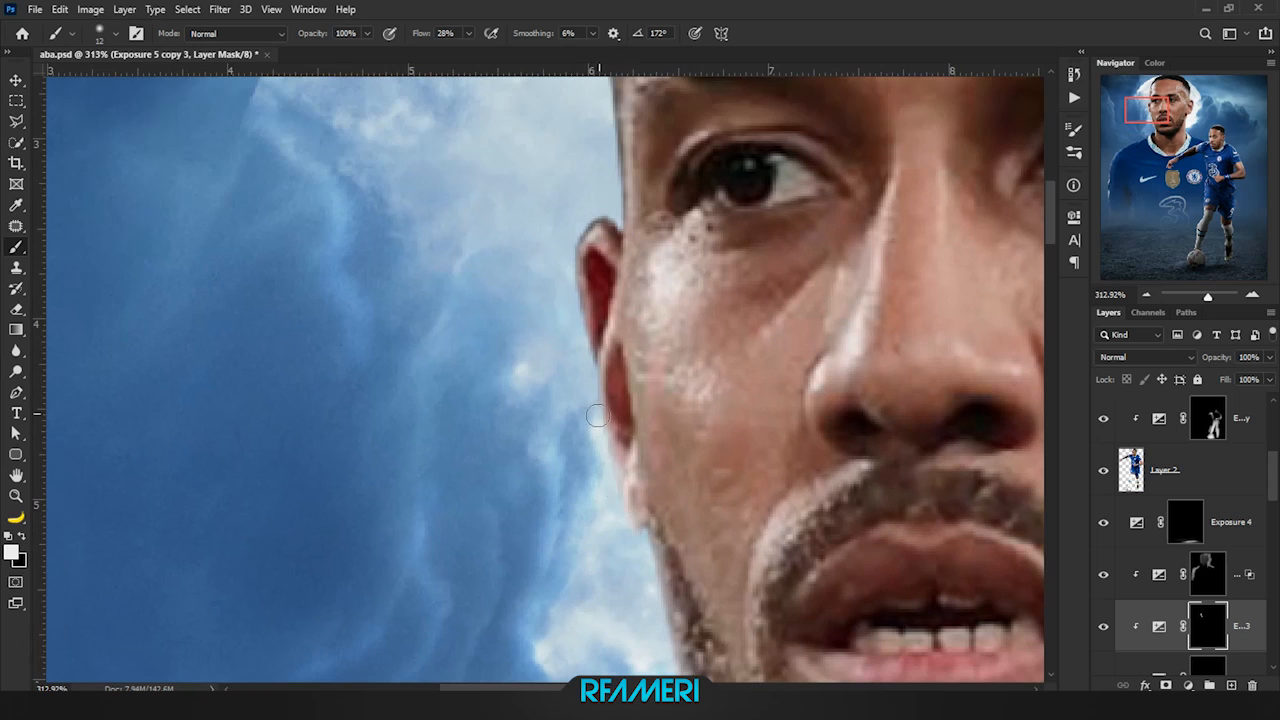
Continue the thin white rim up the outer edge of the large portrait's left-hand ear and temple
scroll(601, 545, up, 3)
scroll(595, 320, up, 3)
alt+right_click(542, 346)
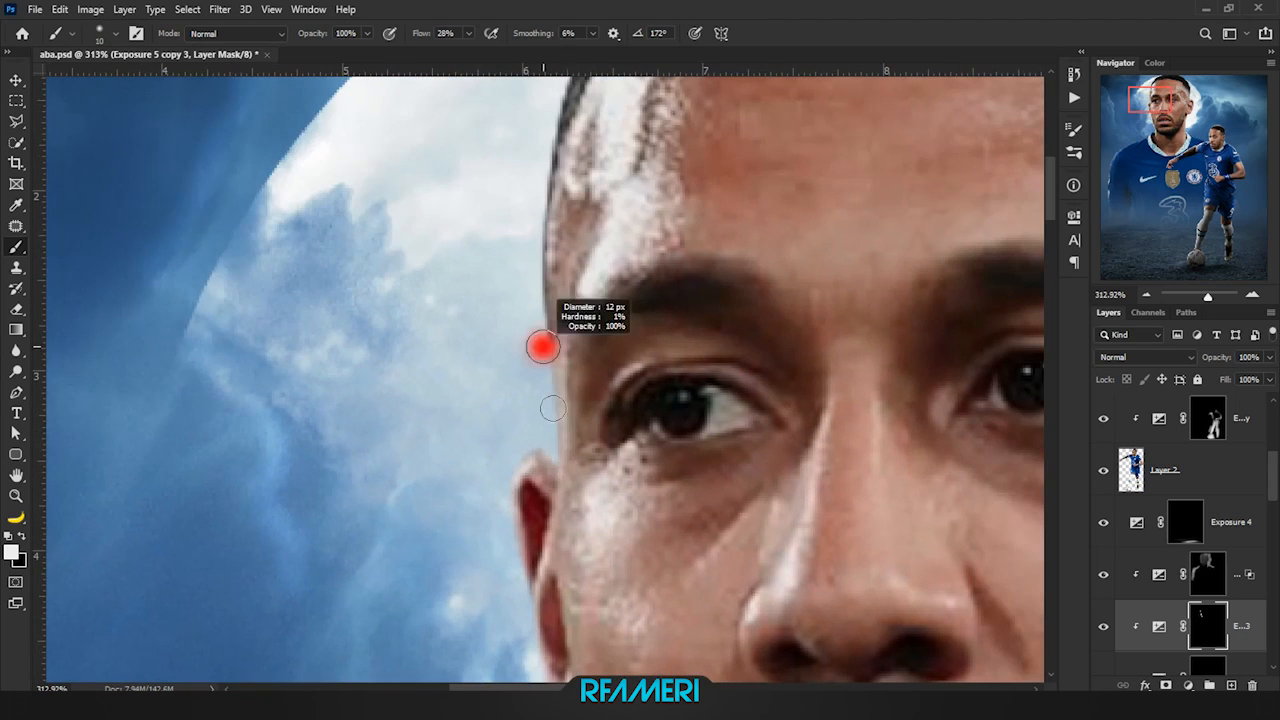
scroll(598, 354, up, 3)
key(bracketright)
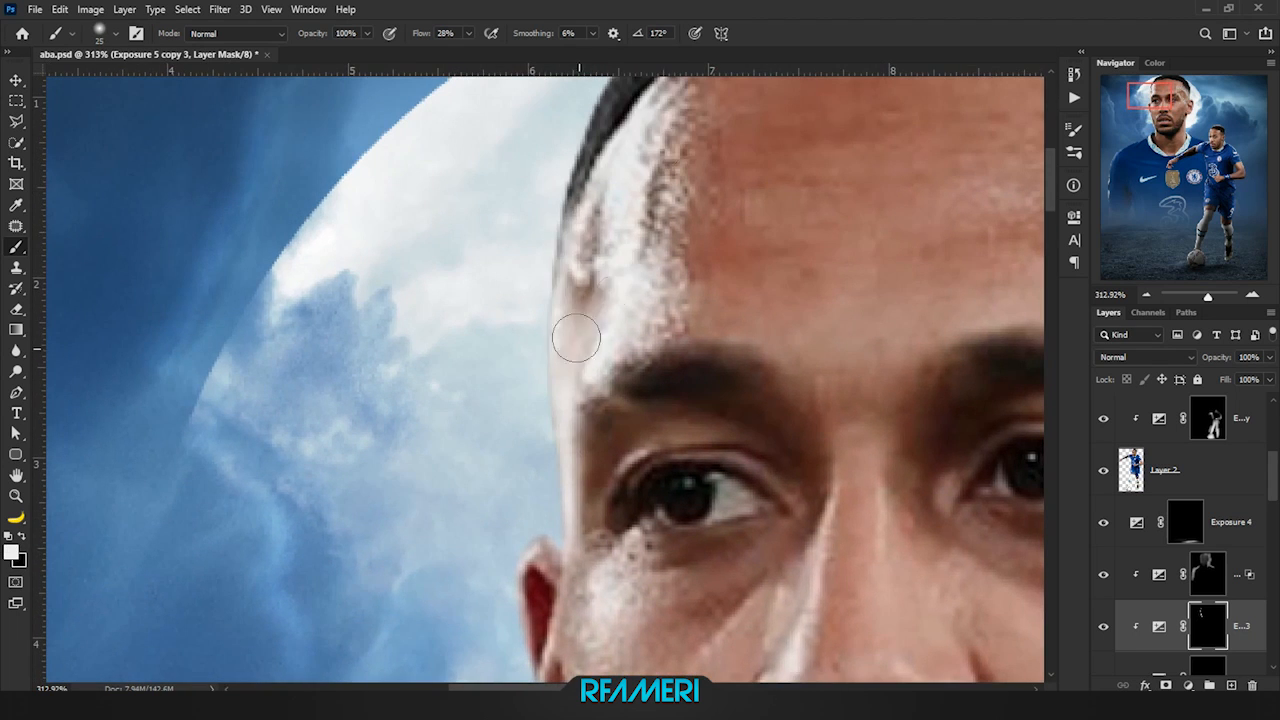
Paint the rim light over the large portrait's hair edge and forehead side, alternating white and black to soften it
scroll(550, 310, up, 3)
alt+right_click(537, 220)
scroll(500, 260, up, 2)
key(x)
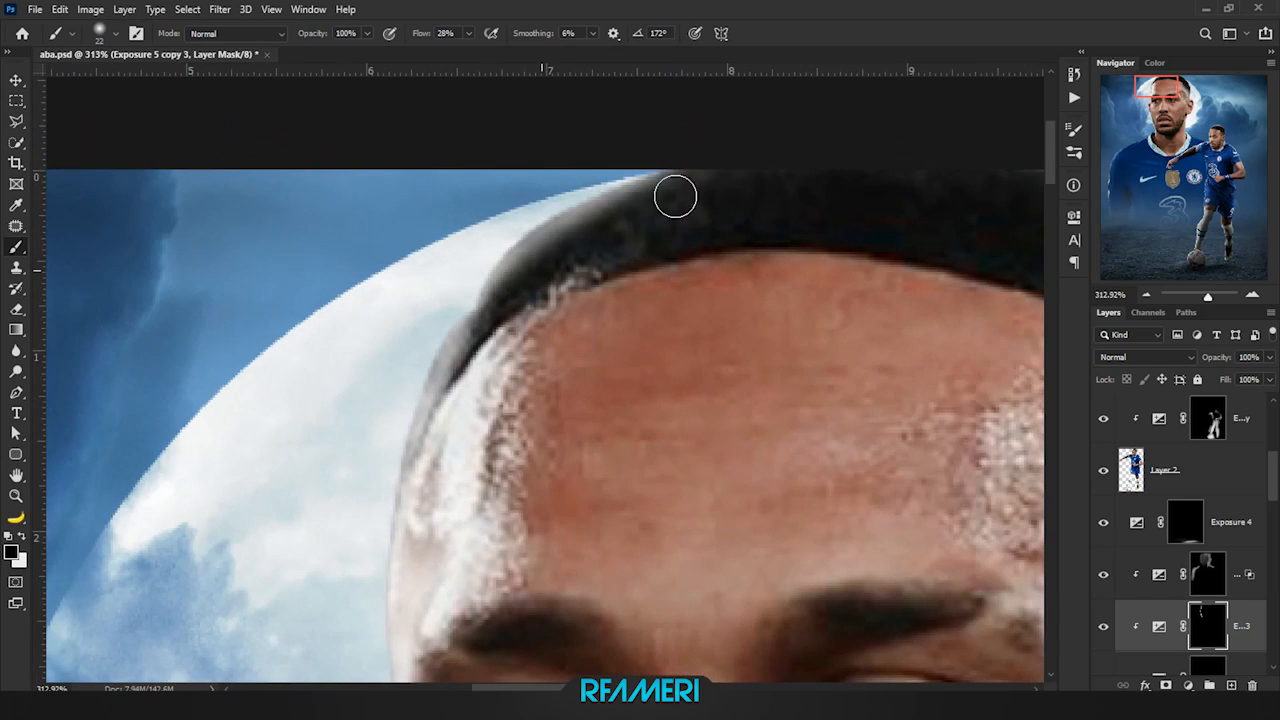
scroll(675, 196, down, 3)
key(x)
alt+right_click(514, 251)
drag(600, 216, 842, 210)
key(x)
mouse_move(703, 303)
mouse_down()
mouse_move(633, 309)
mouse_move(449, 210)
mouse_up()
alt+right_click(277, 252)
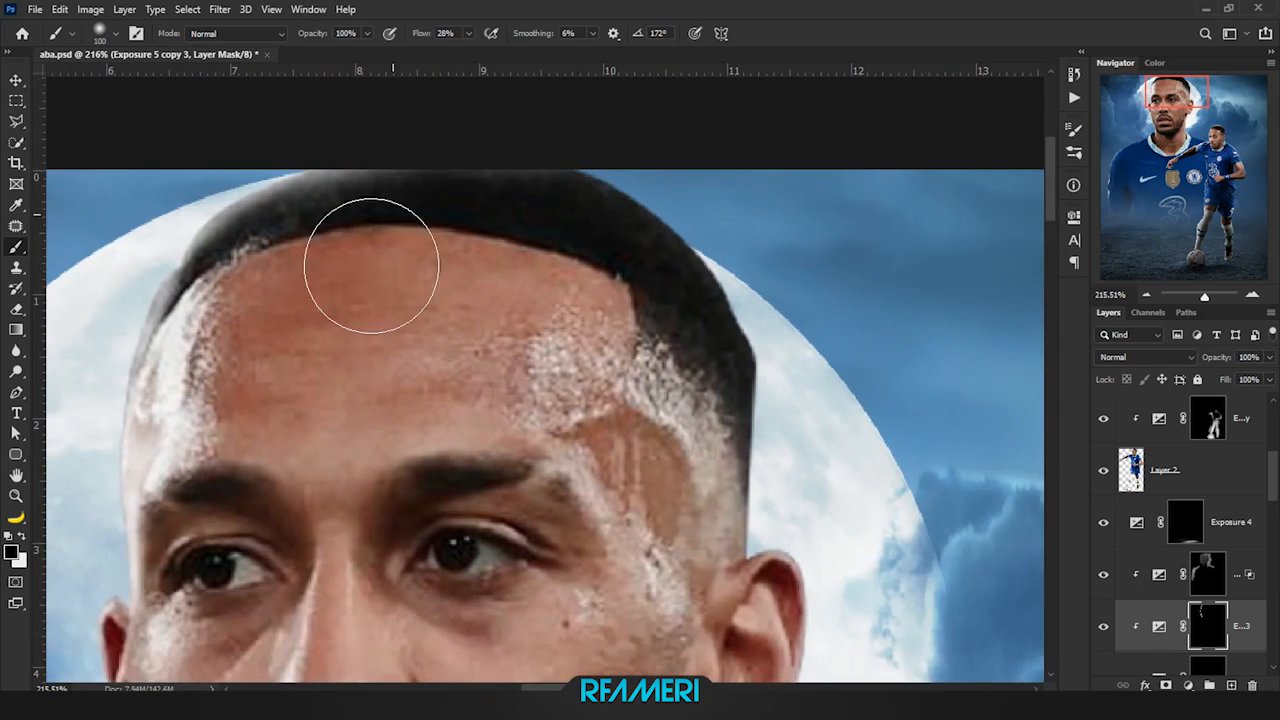
Paint a soft white glow on the hair and temple above the large portrait's right-hand ear, reducing the excess with black
scroll(694, 314, down, 5)
key(x)
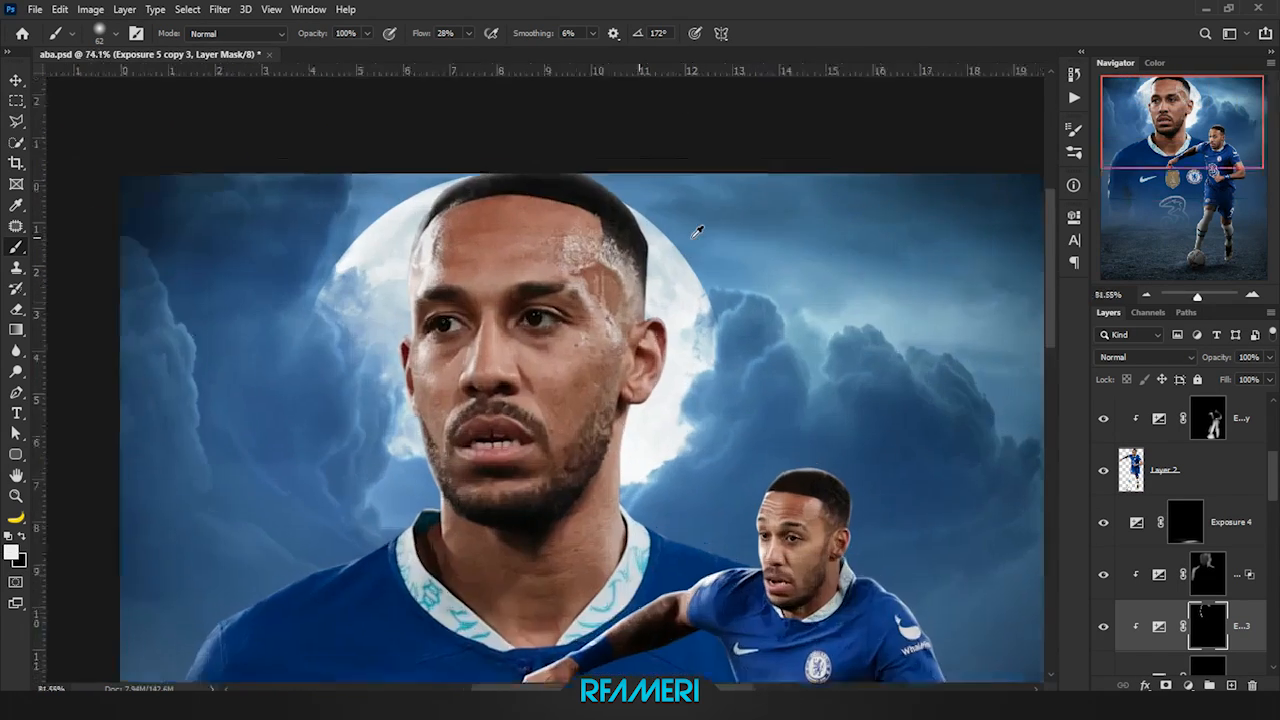
scroll(697, 231, up, 3)
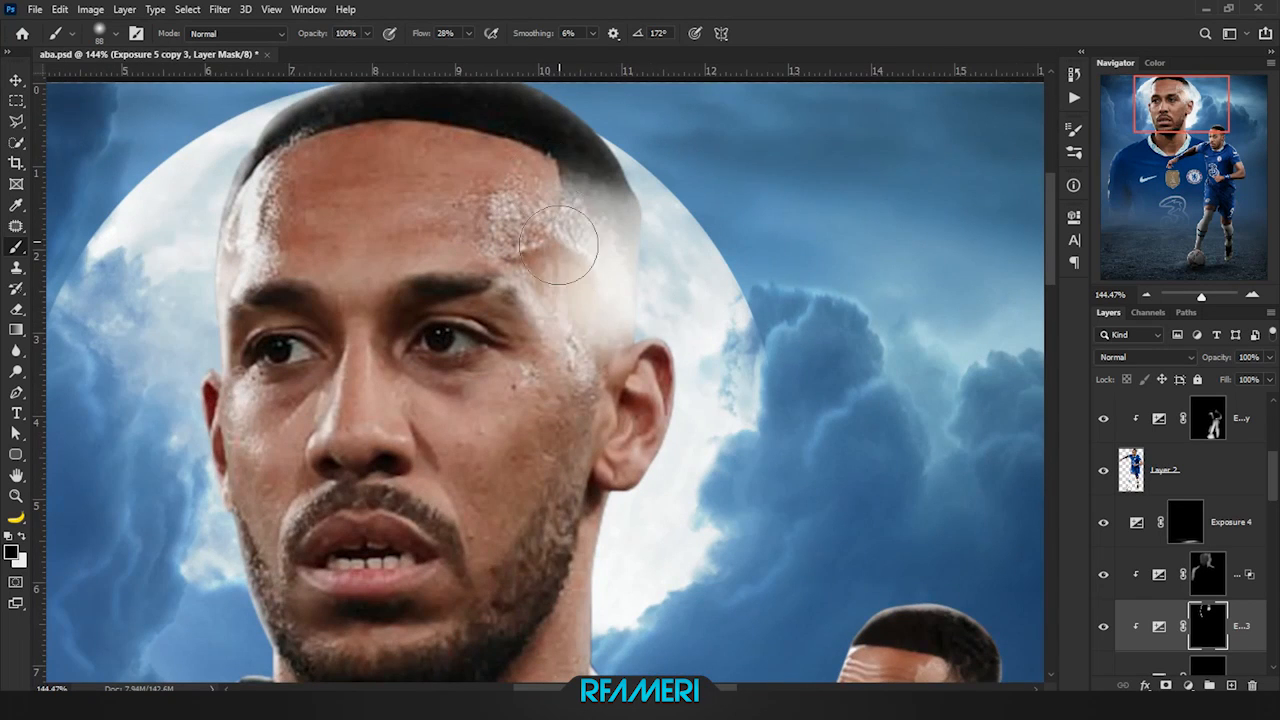
scroll(561, 227, up, 2)
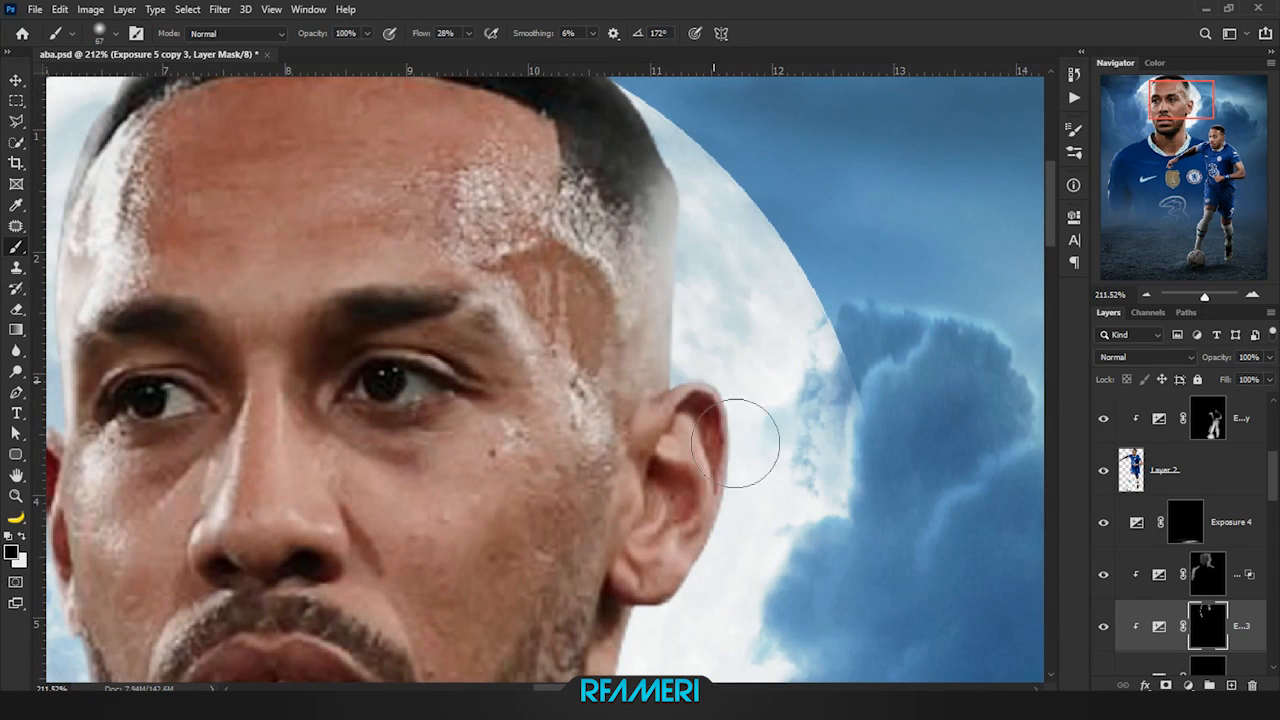
scroll(681, 368, up, 2)
Paint a fine white rim along the right-hand temple and ear edge of the large portrait, undoing the stray stroke
scroll(679, 295, down, 4)
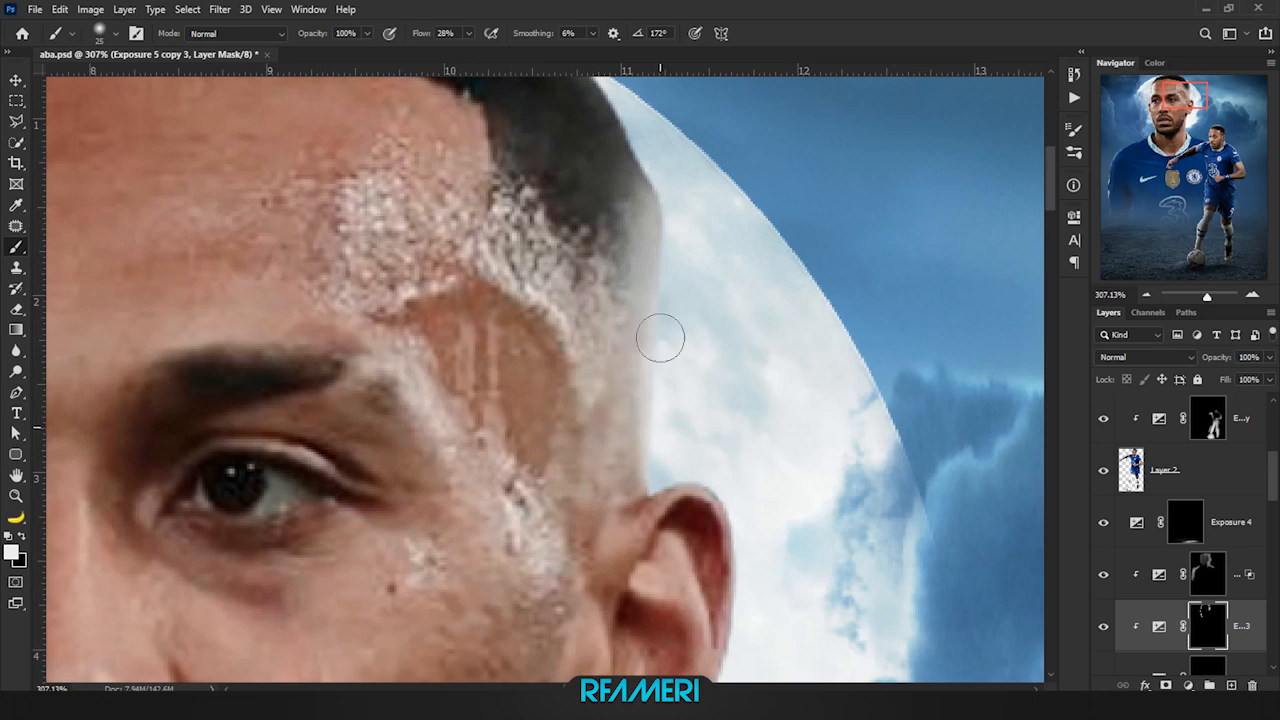
scroll(688, 337, up, 3)
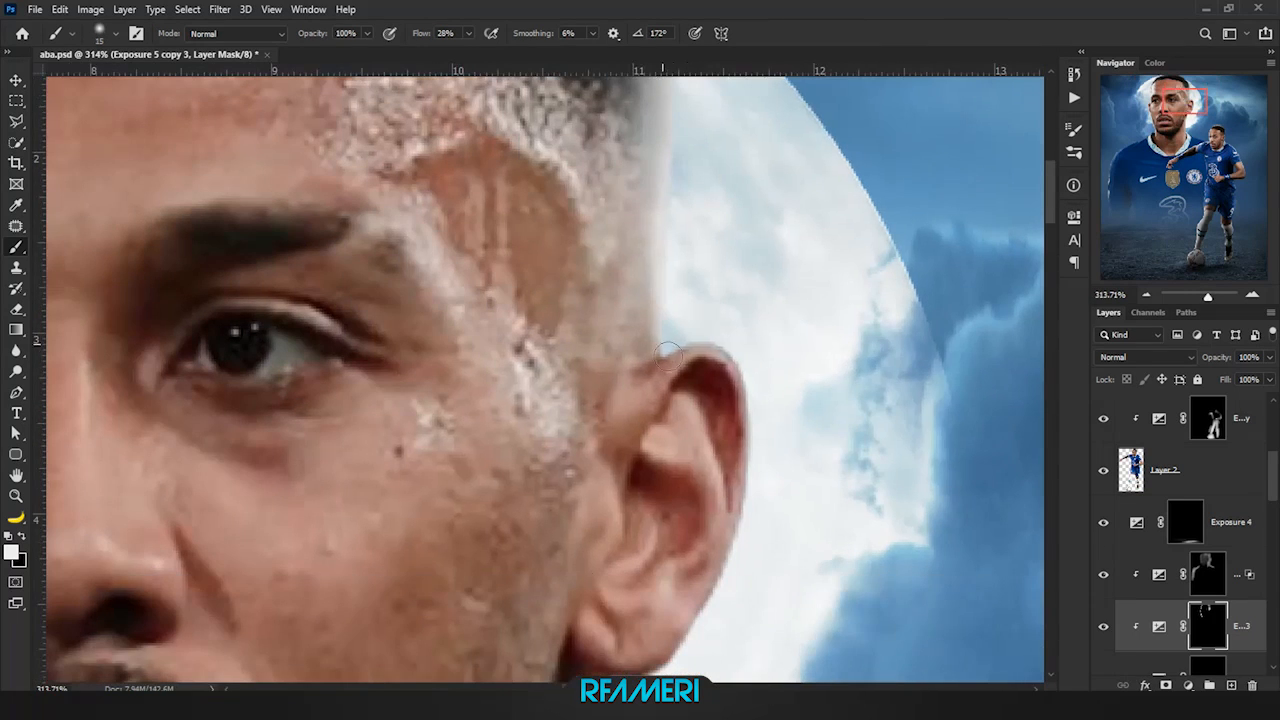
key(ctrl+z)
scroll(714, 280, down, 2)
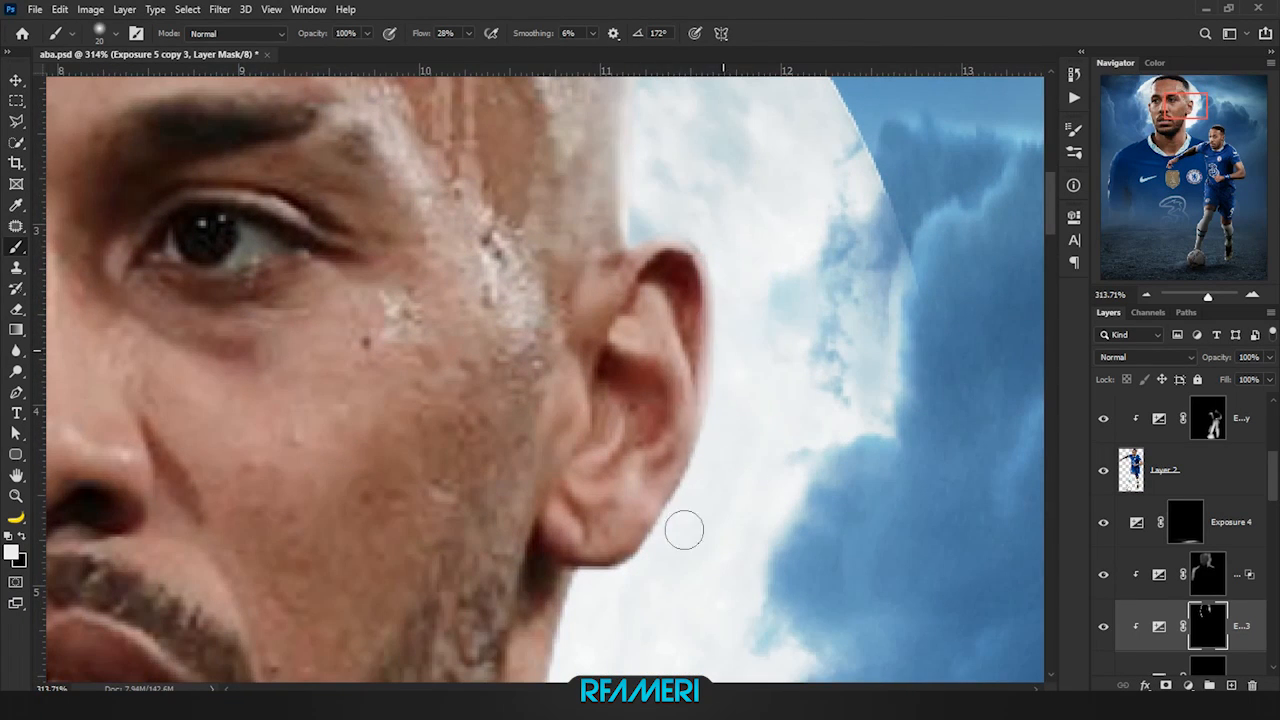
scroll(679, 343, down, 2)
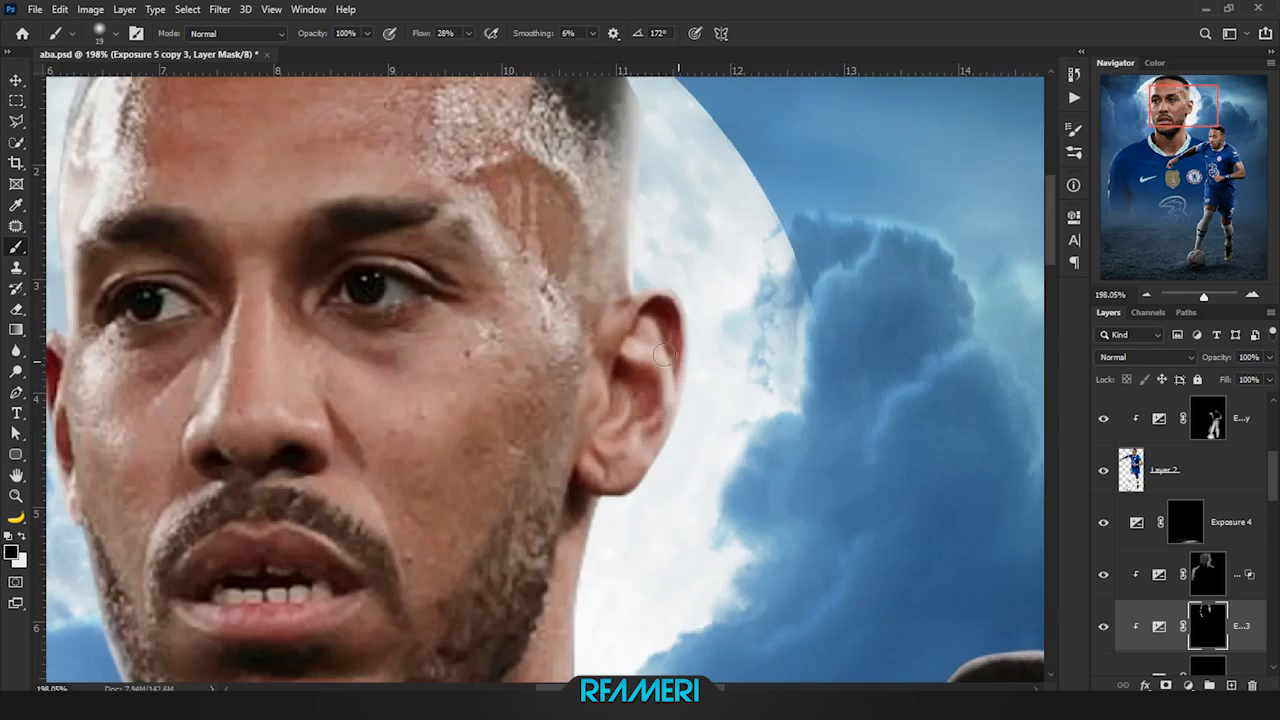
Soften the highlights around the large portrait's right-hand ear and cheek with a larger soft black brush
key(x)
scroll(666, 451, down, 3)
scroll(594, 400, up, 4)
drag(634, 400, 577, 403)
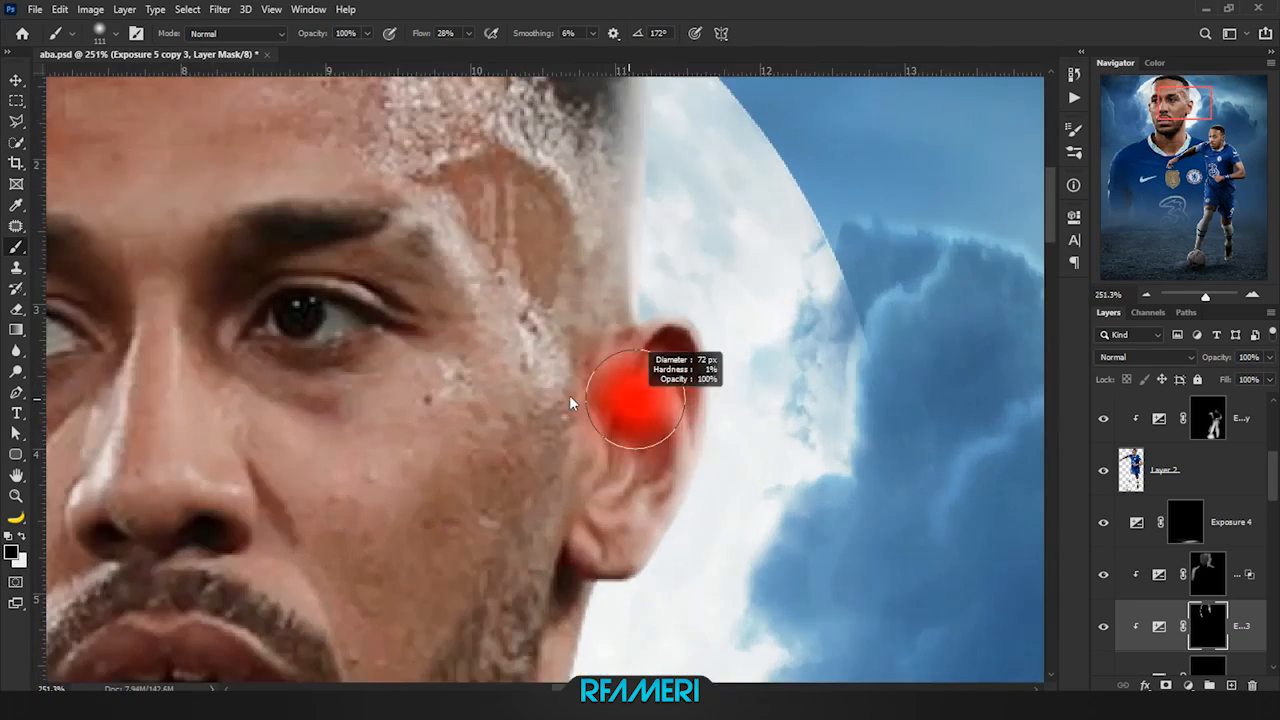
drag(500, 357, 746, 271)
drag(434, 531, 549, 331)
drag(910, 440, 400, 402)
Paint a soft white rim down the right-hand ear and neck edge of the large portrait, undoing the unwanted stroke
scroll(634, 530, up, 3)
key(x)
drag(608, 570, 643, 185)
key(ctrl+z)
scroll(586, 463, down, 3)
scroll(586, 463, right, 2)
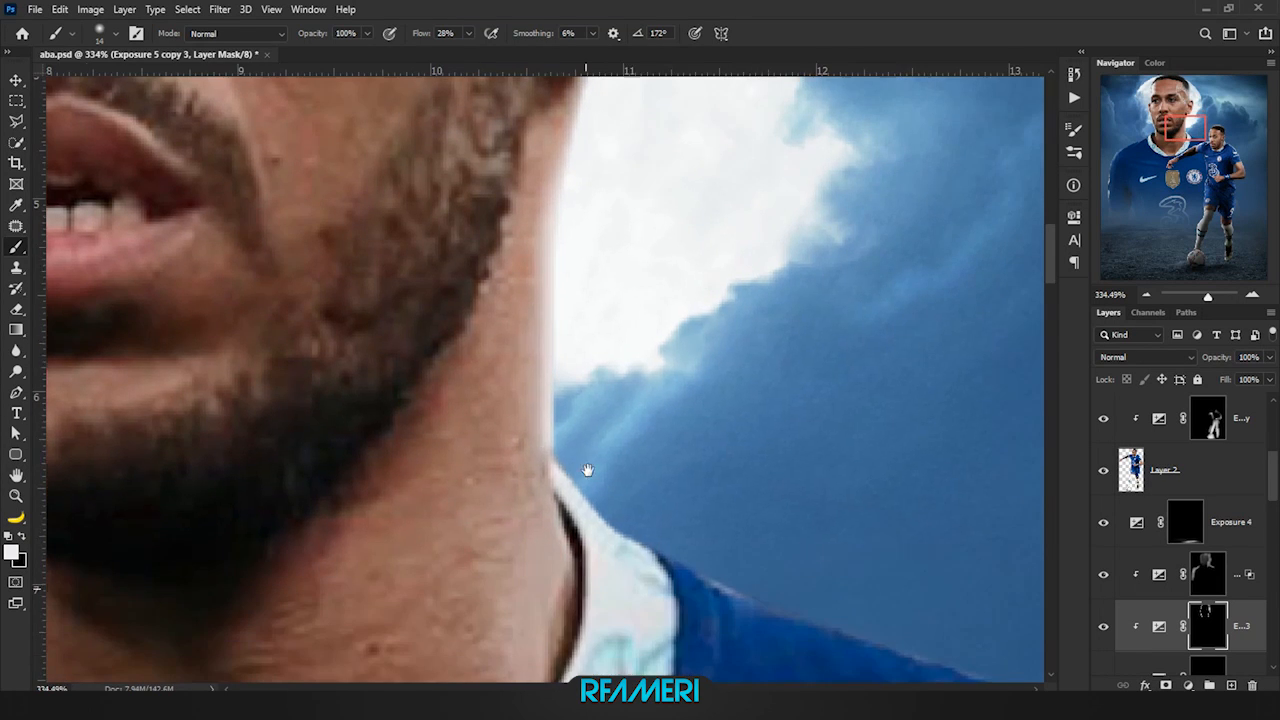
Redo the white rim along the large portrait's collar and the shoulder beside the running player
scroll(557, 463, down, 2)
scroll(612, 471, right, 2)
key(ctrl+z)
key(ctrl+z)
drag(430, 420, 783, 549)
scroll(366, 391, down, 5)
scroll(805, 555, down, 3)
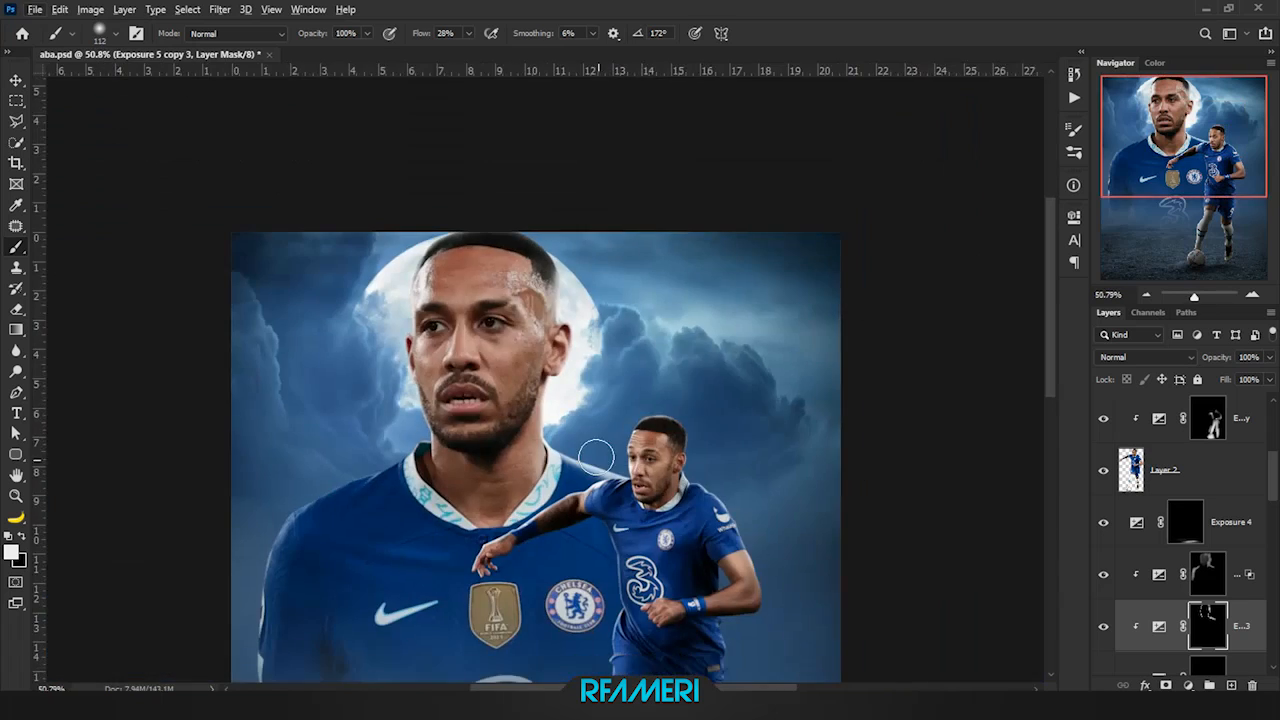
Paint a thin white rim along the large portrait's left-hand collar edge and the top of that shoulder
scroll(699, 374, up, 5)
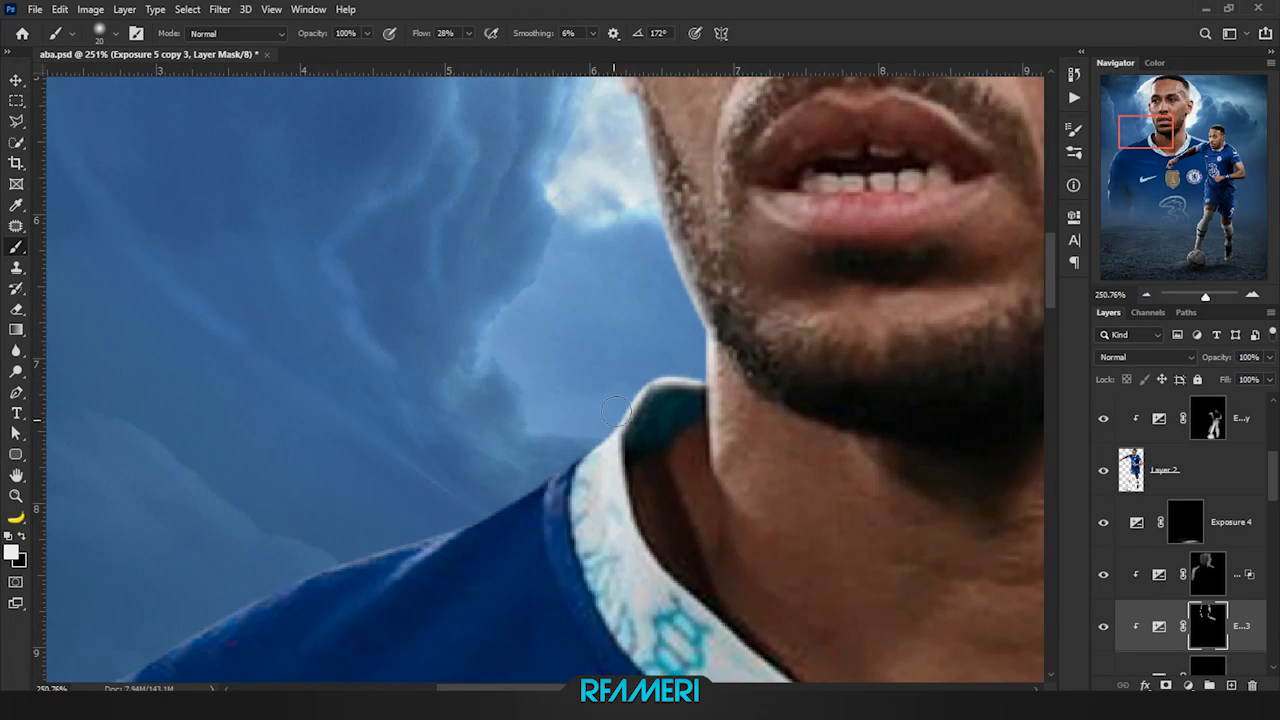
scroll(615, 410, down, 1)
scroll(660, 408, left, 2)
scroll(683, 422, down, 1)
scroll(742, 420, left, 3)
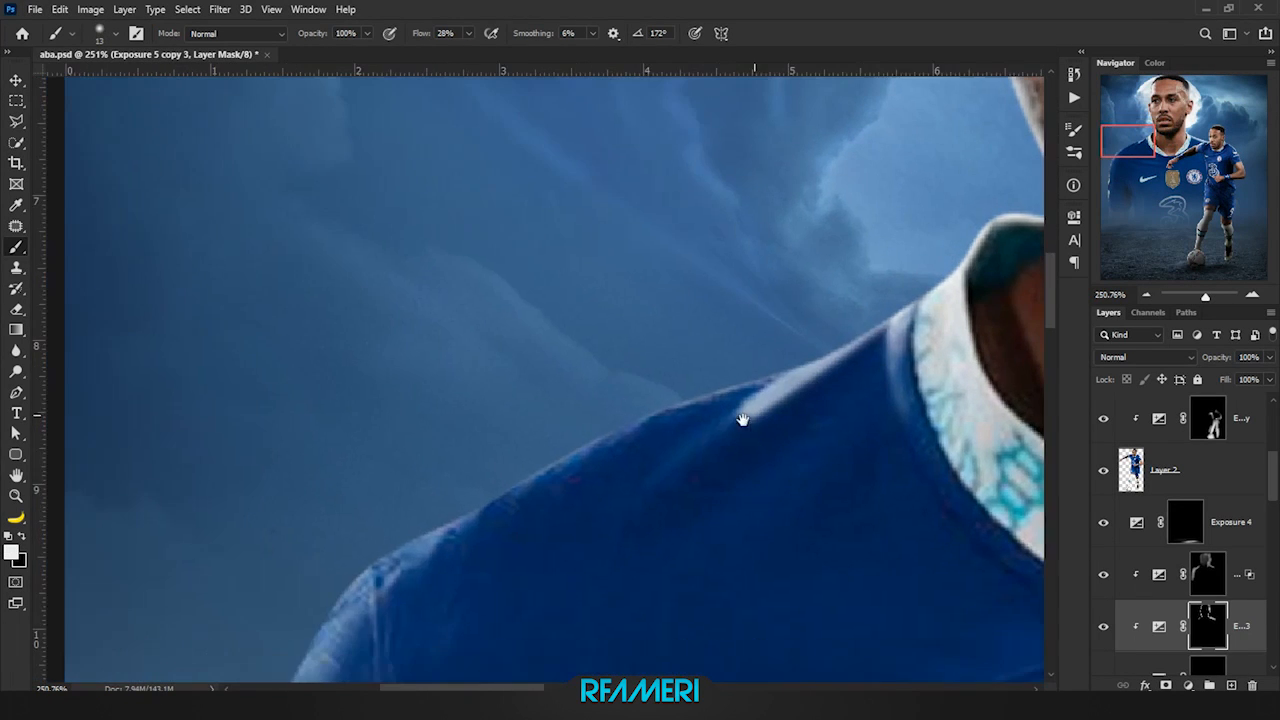
scroll(545, 455, down, 1)
scroll(742, 347, left, 2)
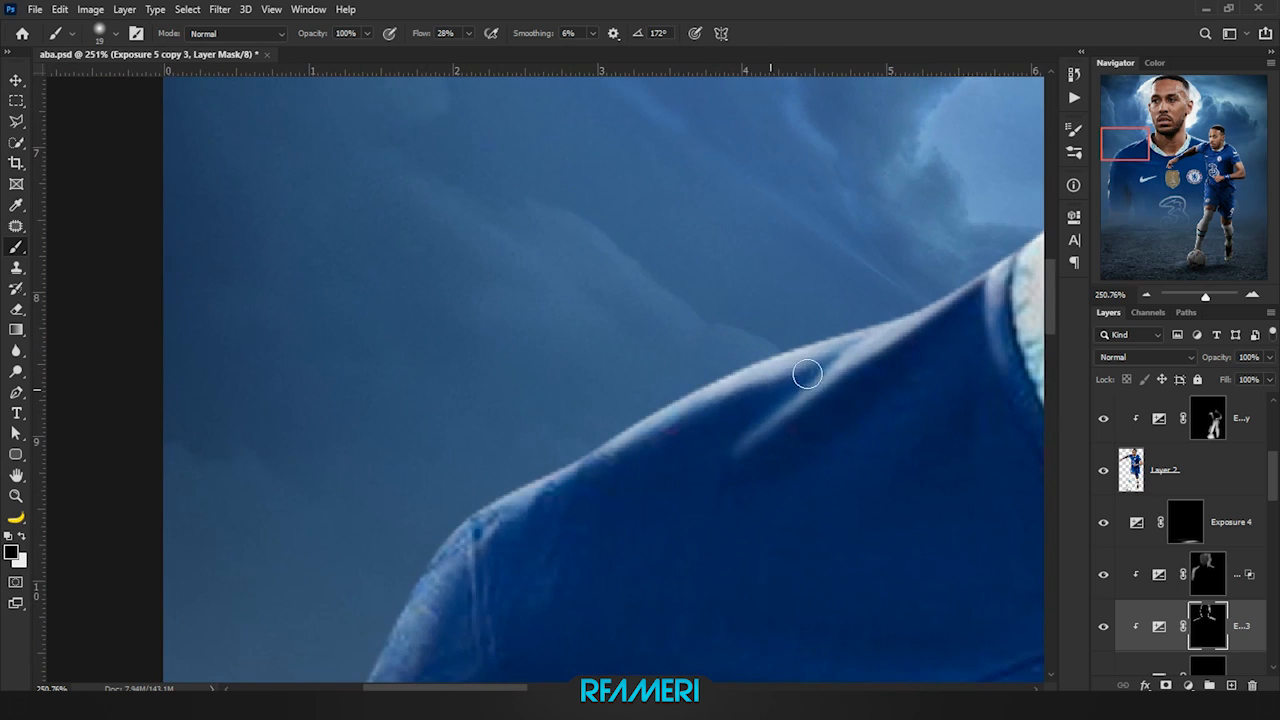
Extend the white rim down the large portrait's left-hand sleeve, softening it with black and undoing a stray stroke
scroll(807, 373, down, 2)
scroll(640, 480, left, 3)
scroll(700, 470, down, 1)
key(ctrl+z)
scroll(822, 392, down, 5)
drag(892, 395, 720, 209)
key(x)
scroll(570, 290, up, 2)
drag(592, 278, 578, 510)
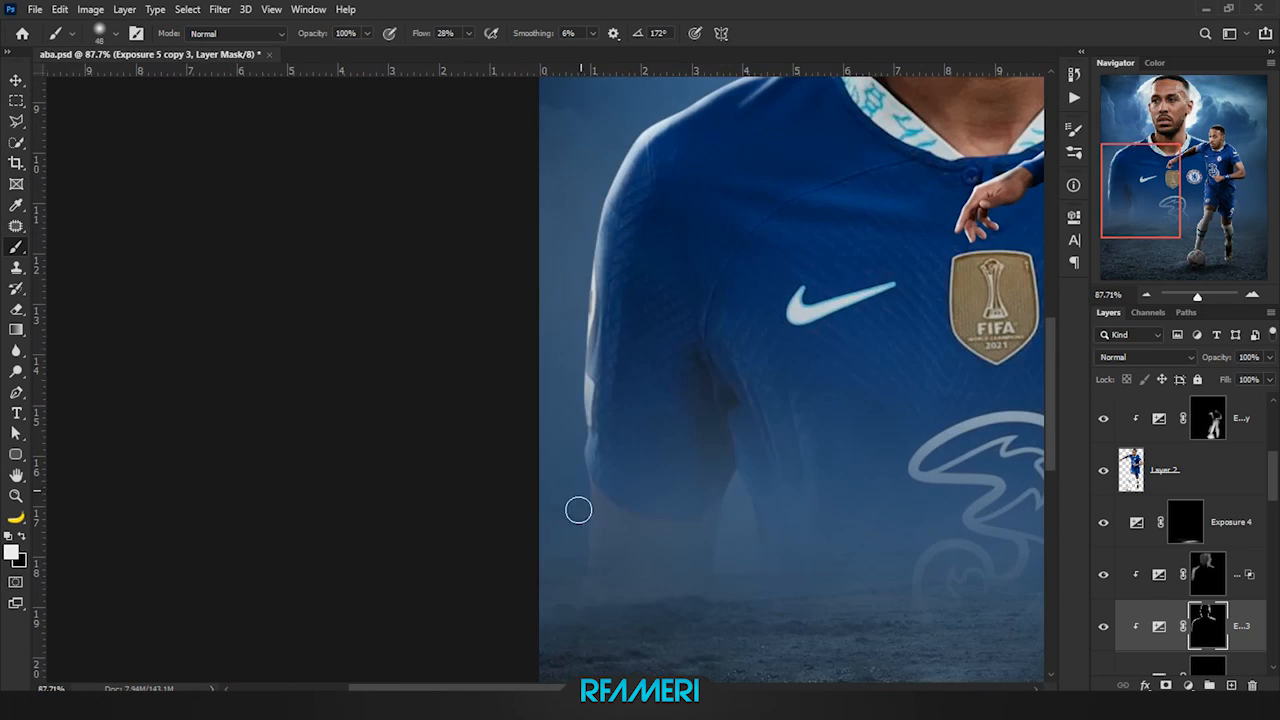
Check the rim light across the whole poster and select the Layer 3 mask with a large soft black brush
scroll(706, 453, down, 5)
scroll(366, 283, up, 4)
scroll(370, 280, down, 4)
scroll(429, 260, up, 4)
scroll(429, 260, down, 4)
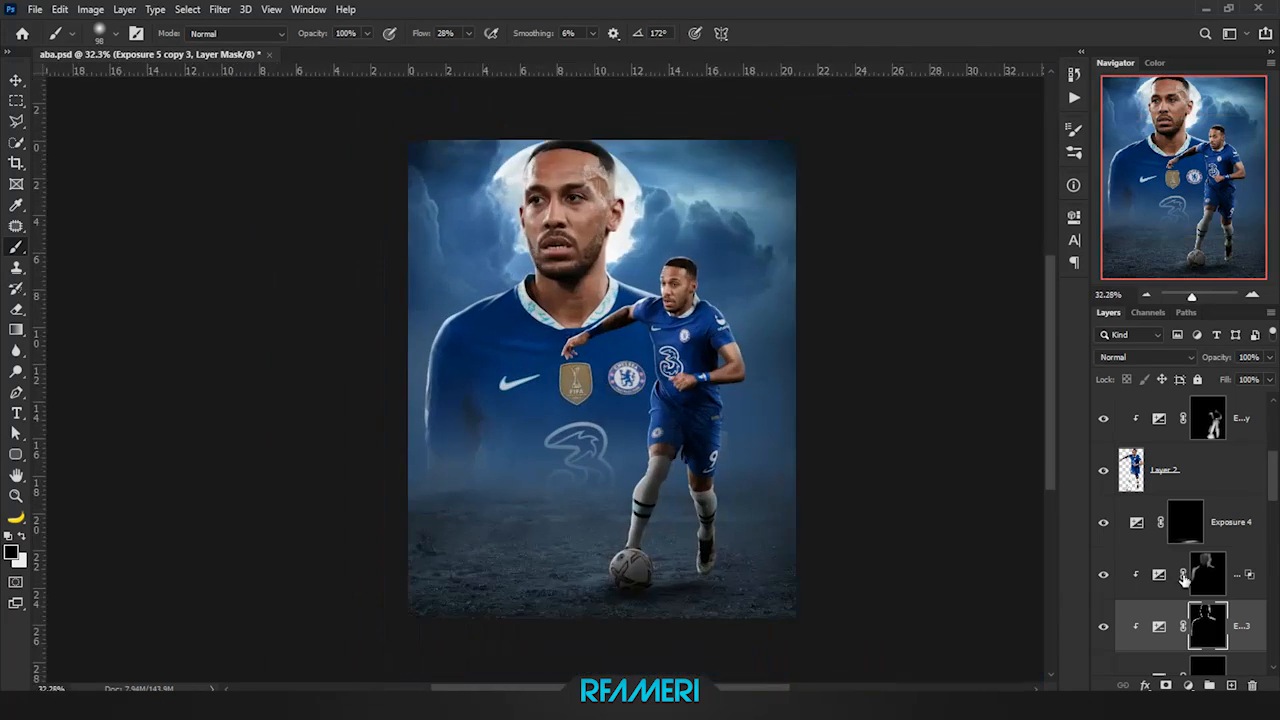
scroll(1189, 560, down, 4)
click(1189, 574)
scroll(748, 440, up, 4)
scroll(779, 481, down, 4)
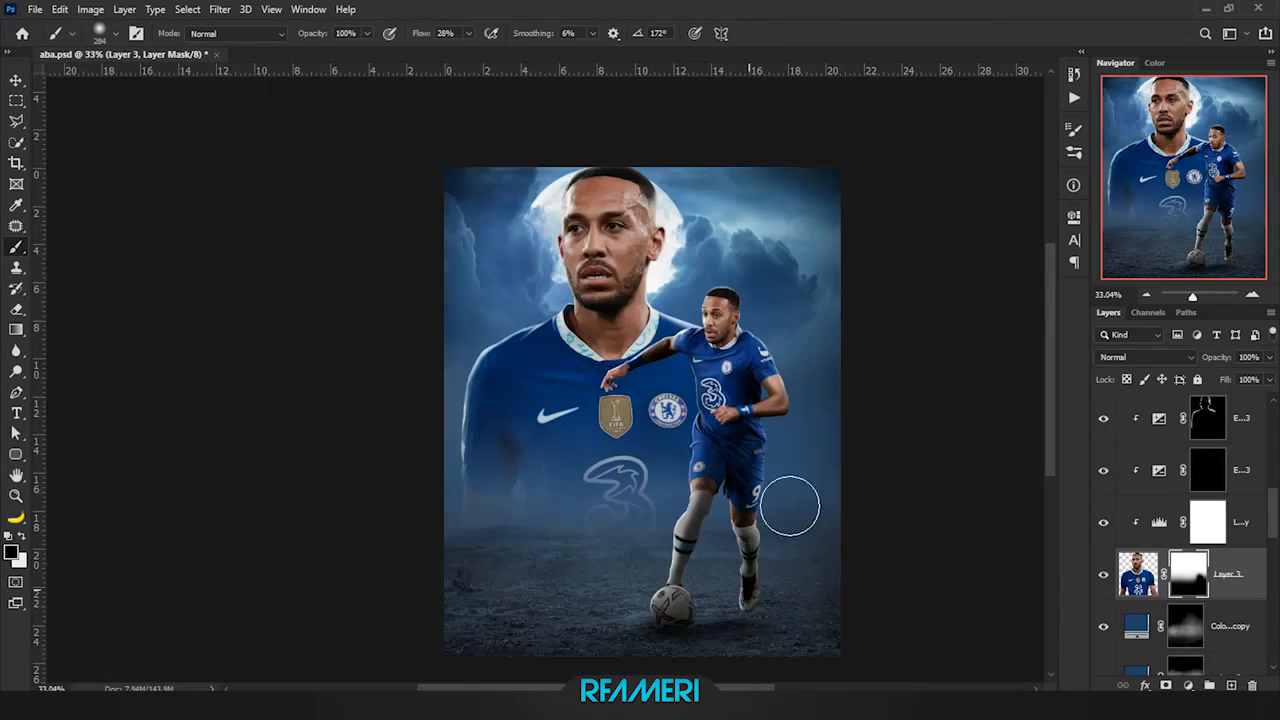
Return to the Exposure 5 copy 3 mask and soften the left-hand shoulder highlight with a large soft black brush
key(alt+bracketright)
key(alt+bracketright)
scroll(502, 318, up, 4)
scroll(502, 318, down, 5)
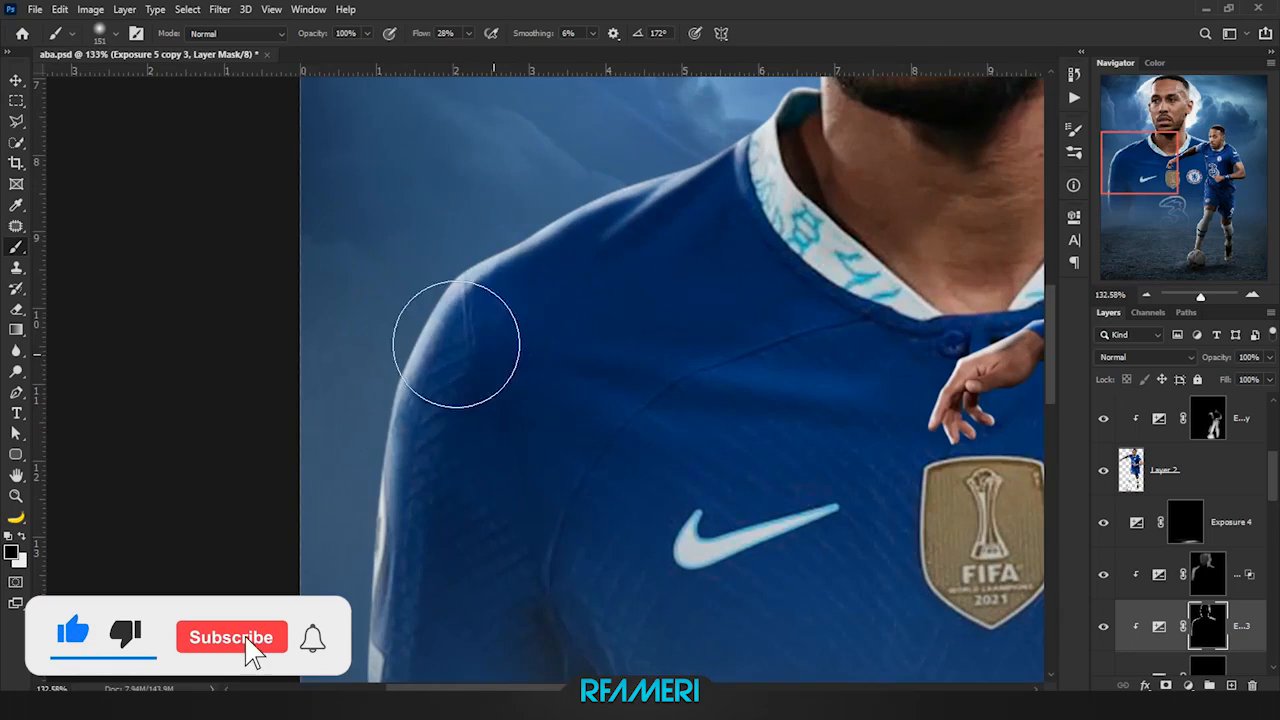
scroll(390, 325, up, 2)
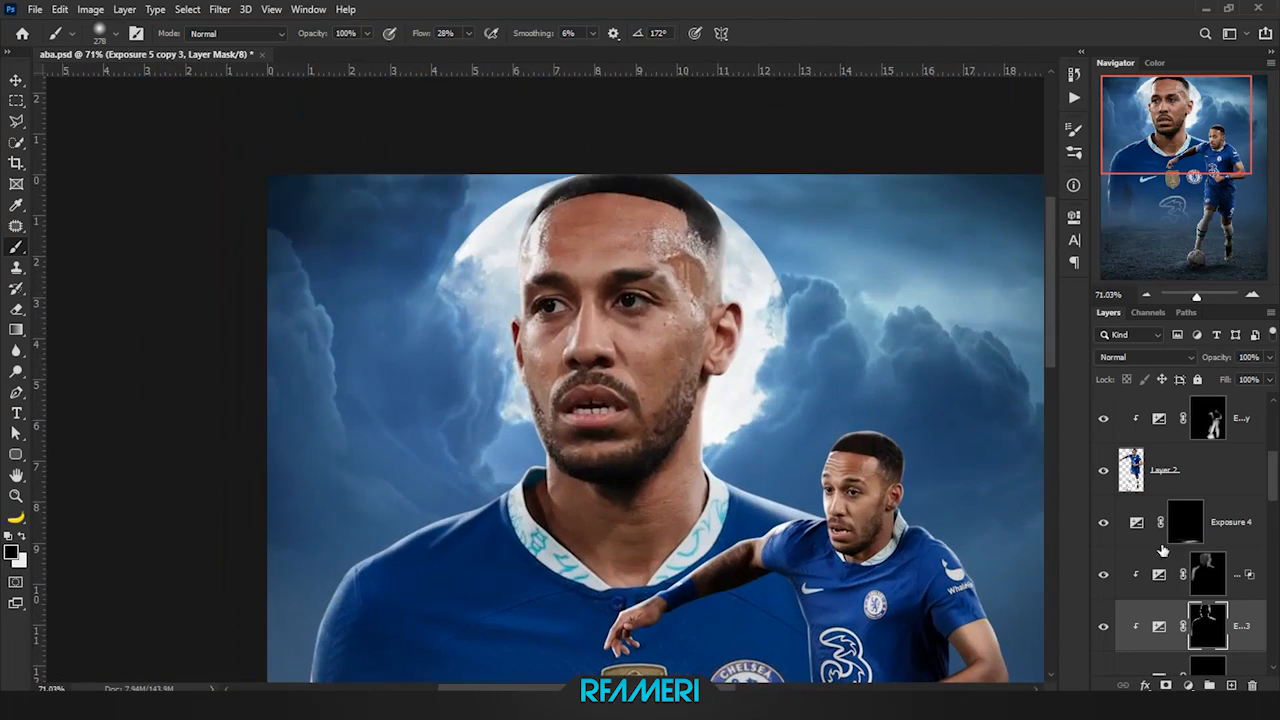
On the Exposure 5 copy 2 mask, add soft white highlights to the large portrait's nose bridge and left-hand temple
key(alt+bracketright)
scroll(390, 325, up, 4)
scroll(497, 259, up, 1)
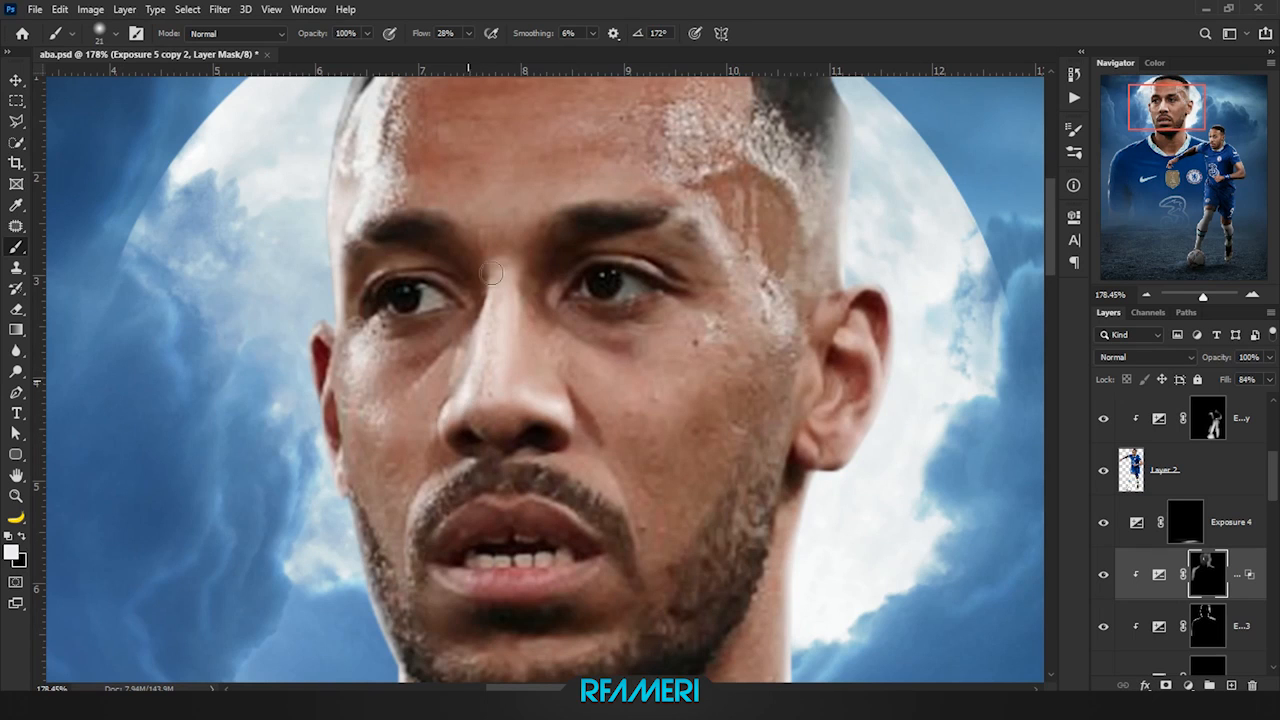
scroll(468, 399, down, 3)
scroll(524, 343, down, 1)
key(x)
scroll(652, 353, up, 2)
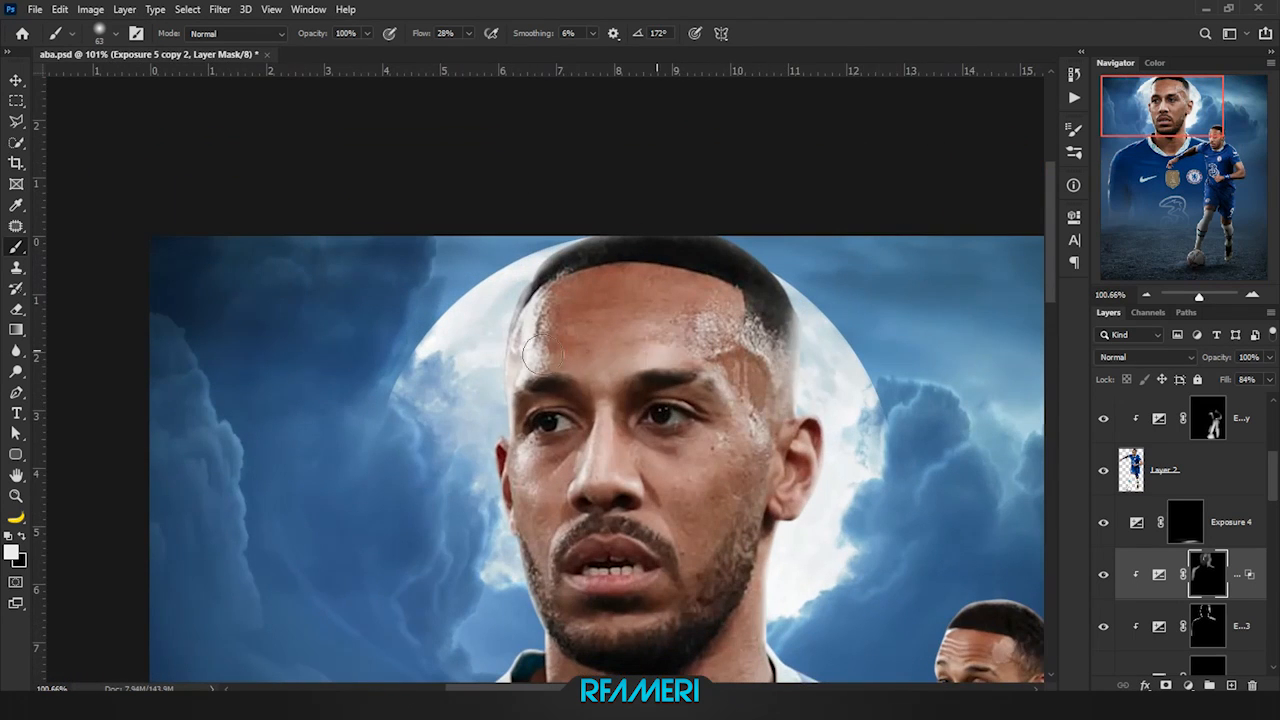
Brighten the large portrait's cheek beside the right-hand ear with white and blend it with a larger black brush
scroll(655, 430, up, 2)
key(x)
drag(723, 397, 693, 397)
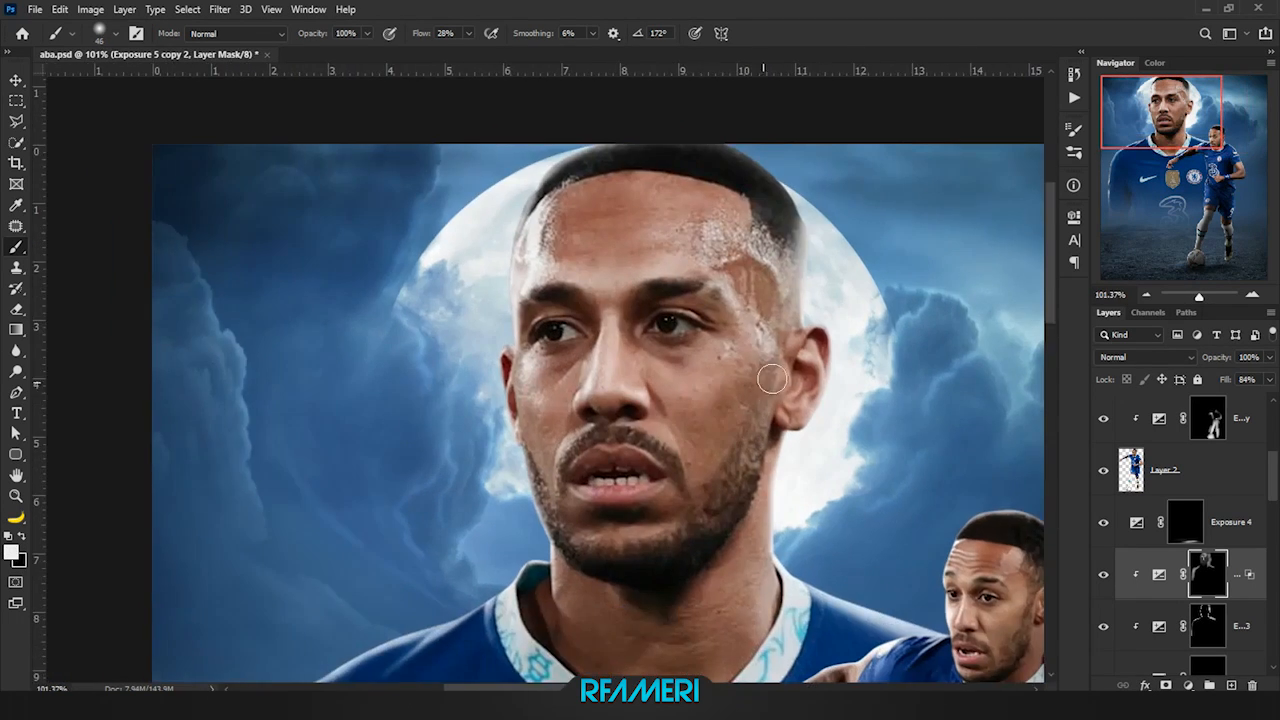
scroll(763, 345, up, 2)
scroll(657, 475, down, 4)
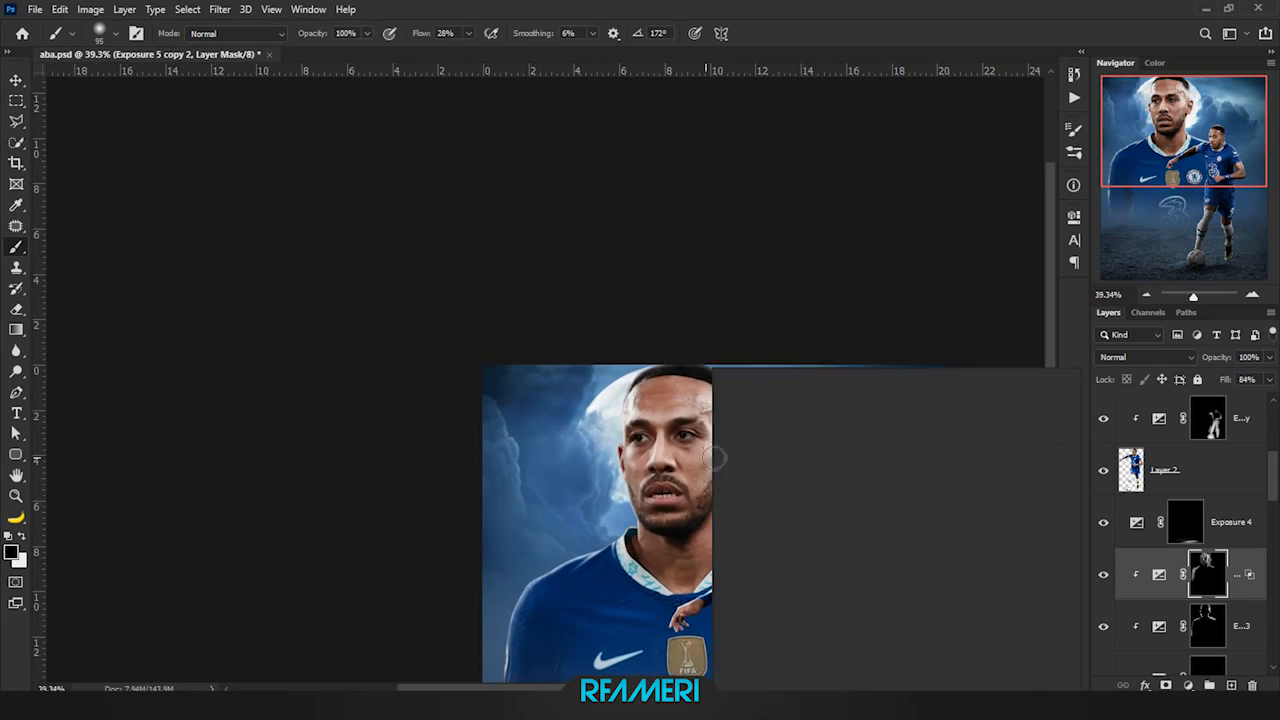
Paint small white highlights on both temples of the large portrait and soften them with a black brush
scroll(700, 408, up, 5)
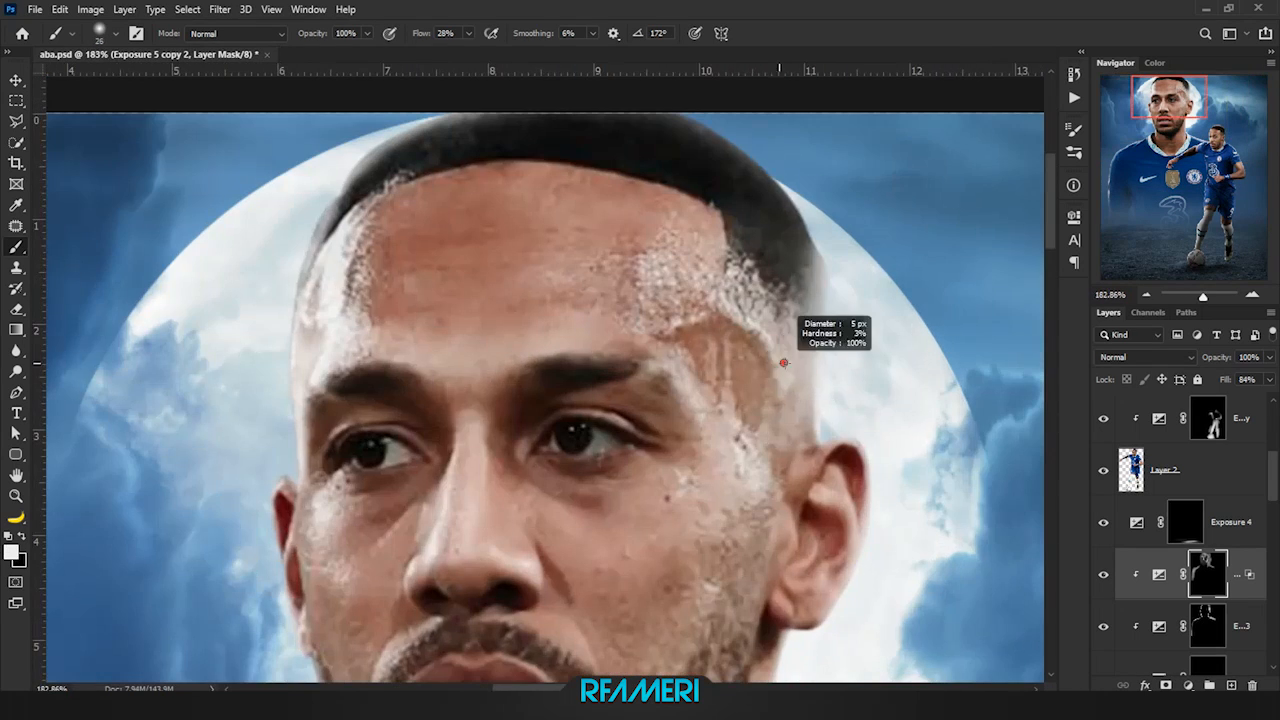
scroll(683, 316, down, 2)
scroll(640, 310, up, 3)
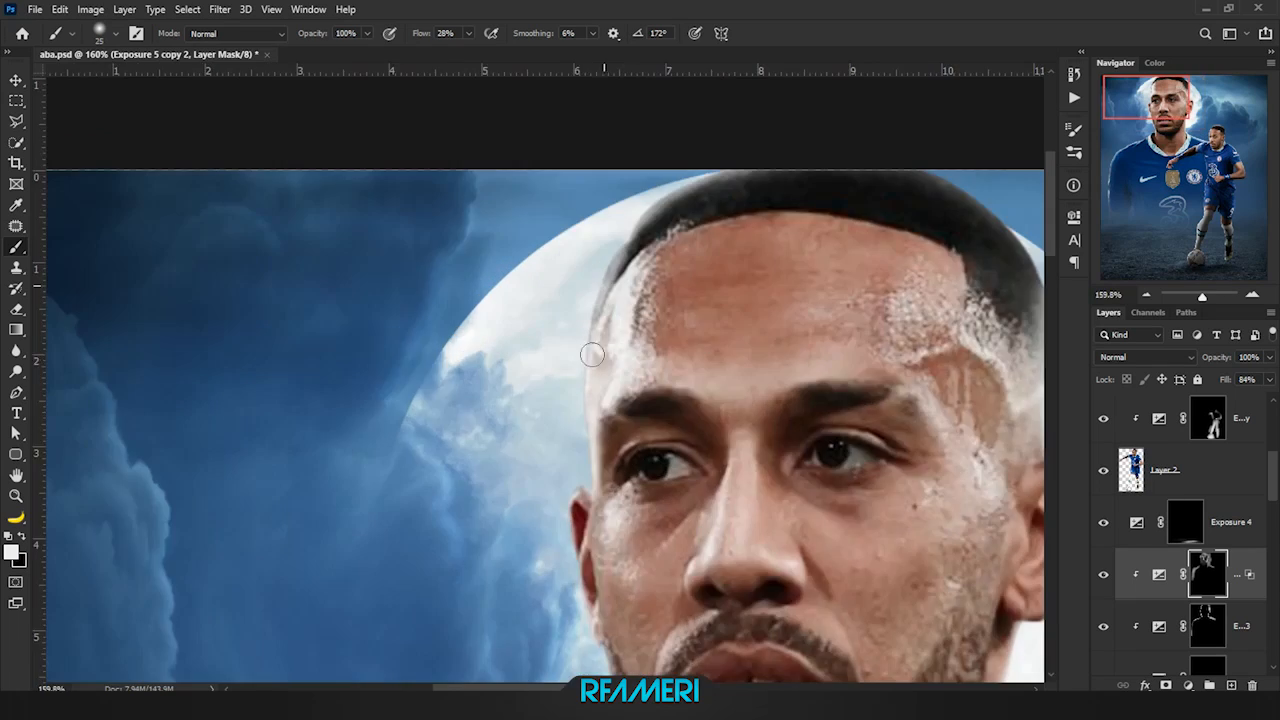
key(x)
drag(625, 305, 613, 305)
scroll(722, 507, down, 5)
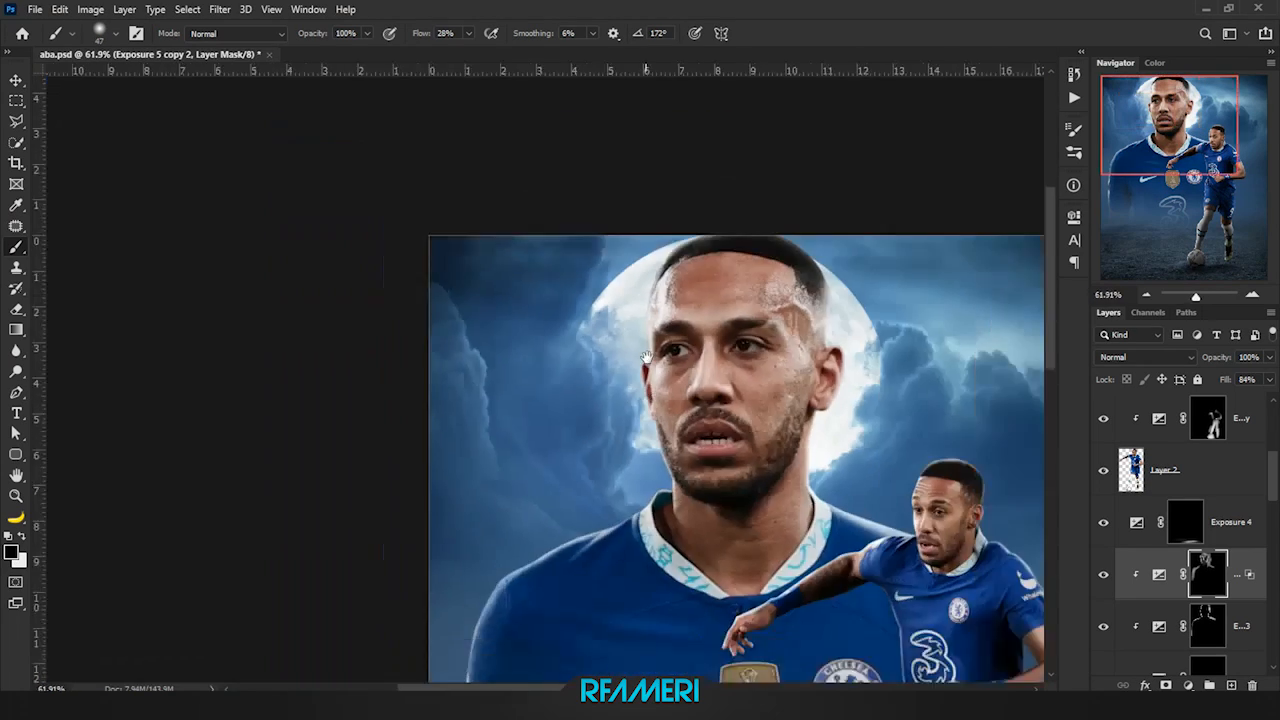
key(ctrl+0)
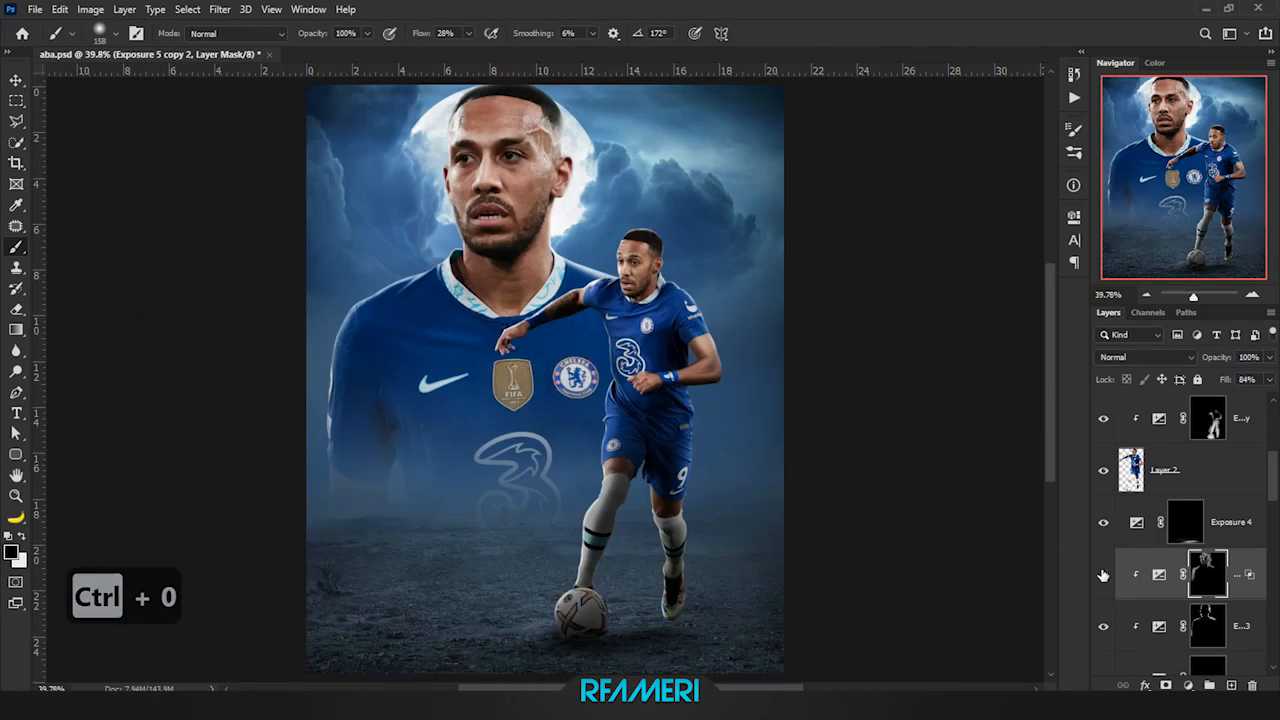
Refine the large portrait's facial highlights on the Exposure 5 copy 2 mask using a small soft white brush
scroll(515, 180, up, 3)
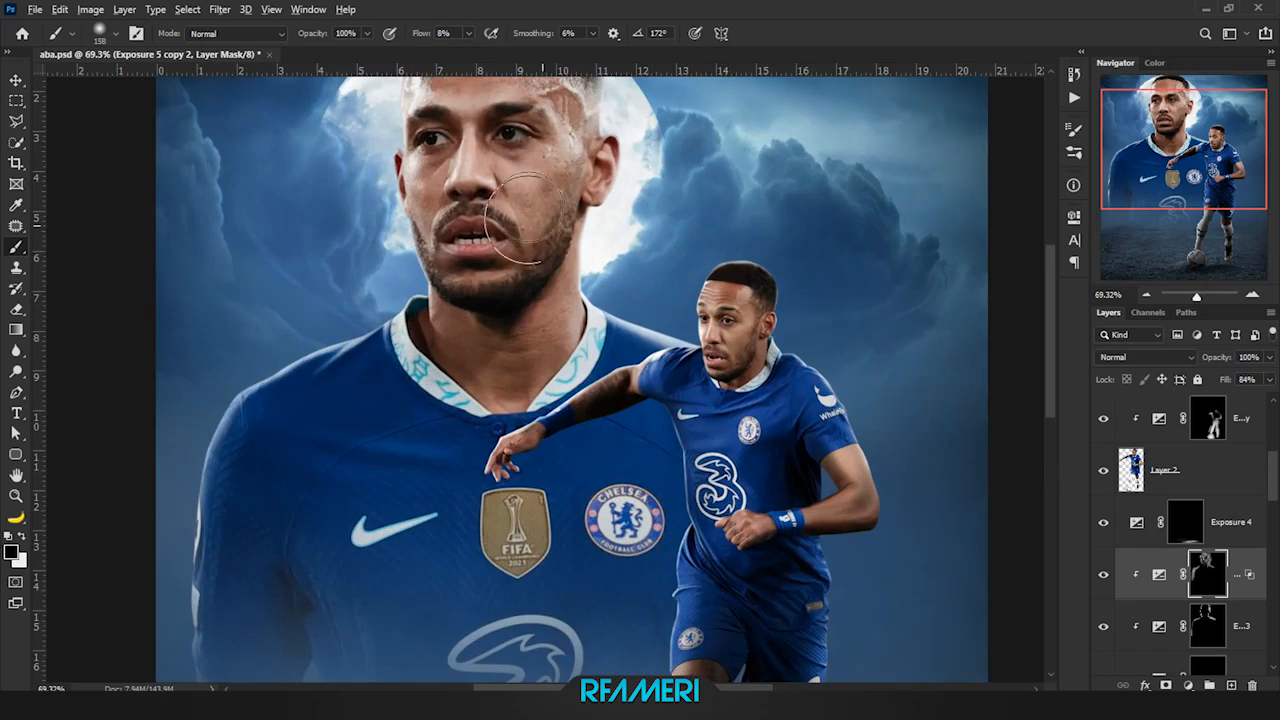
scroll(555, 222, down, 3)
scroll(535, 295, up, 8)
right_click(535, 295)
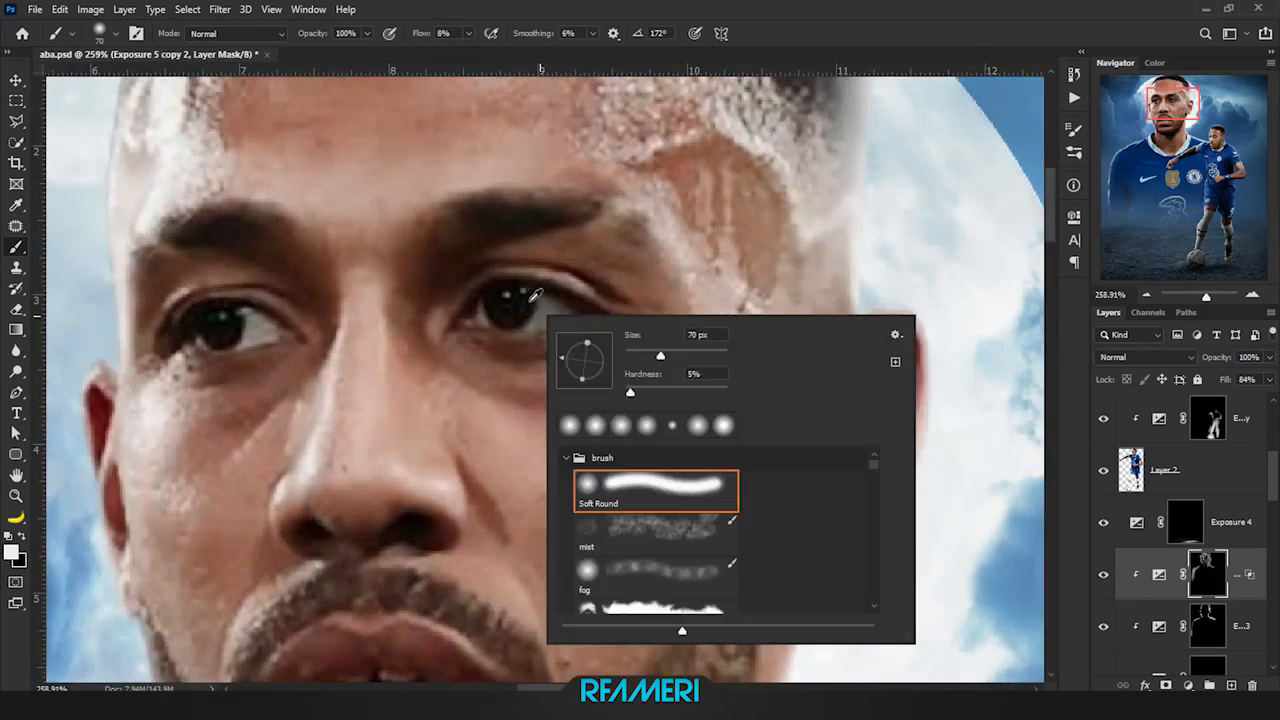
key(Escape)
scroll(543, 306, down, 6)
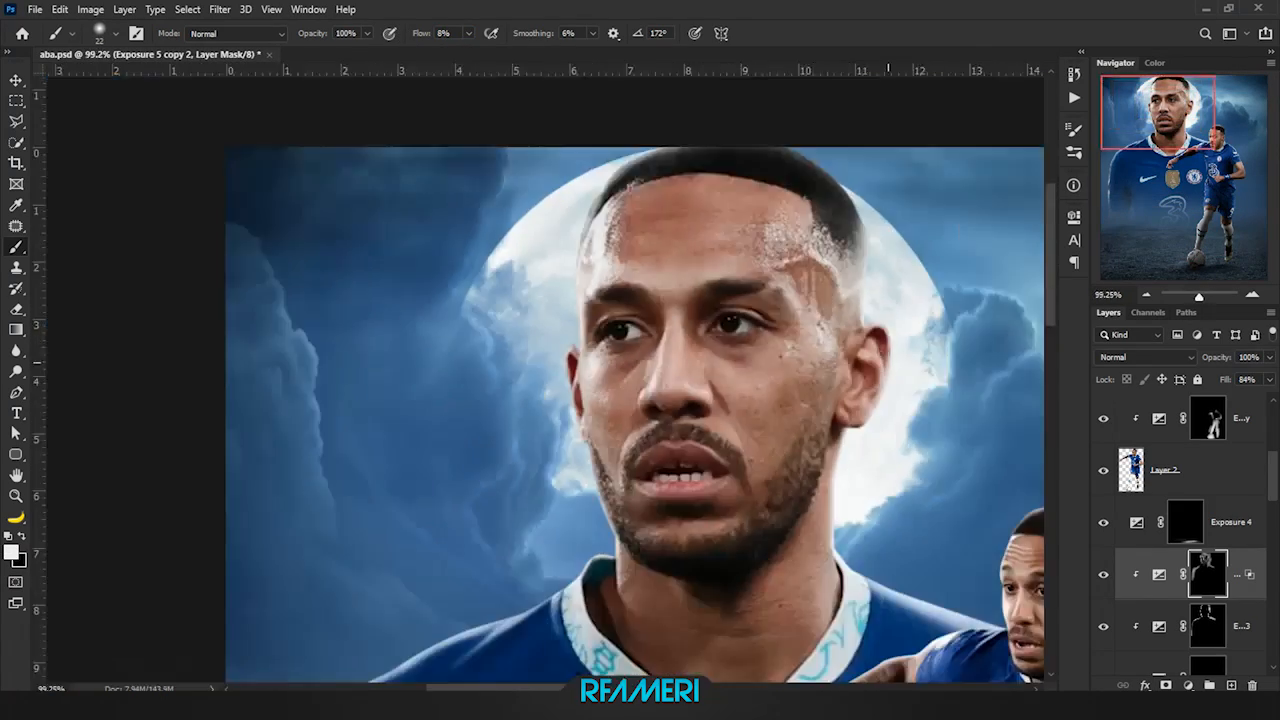
scroll(543, 306, down, 3)
Darken the large portrait's lower torso by painting white on the Exposure 4 copy 3 mask with a very large soft brush
key(ctrl+0)
key(alt+bracketleft)
key(alt+bracketleft)
alt+right_click(430, 320)
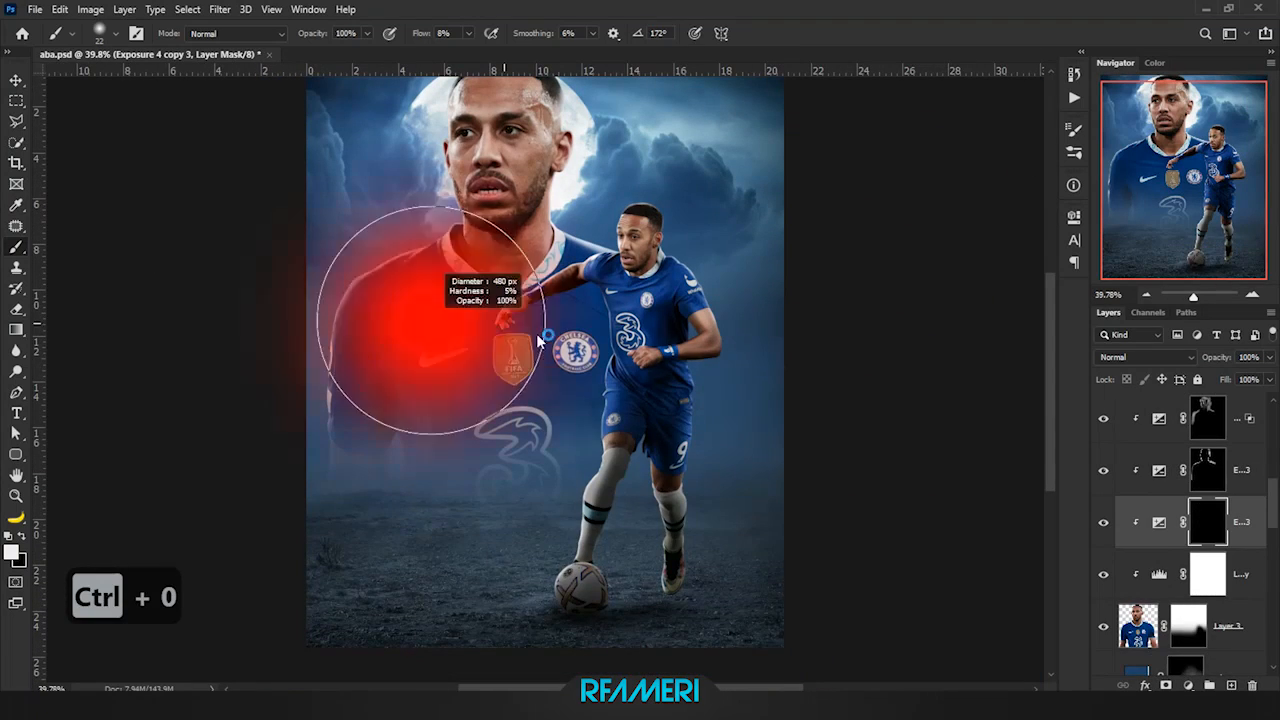
click(537, 340)
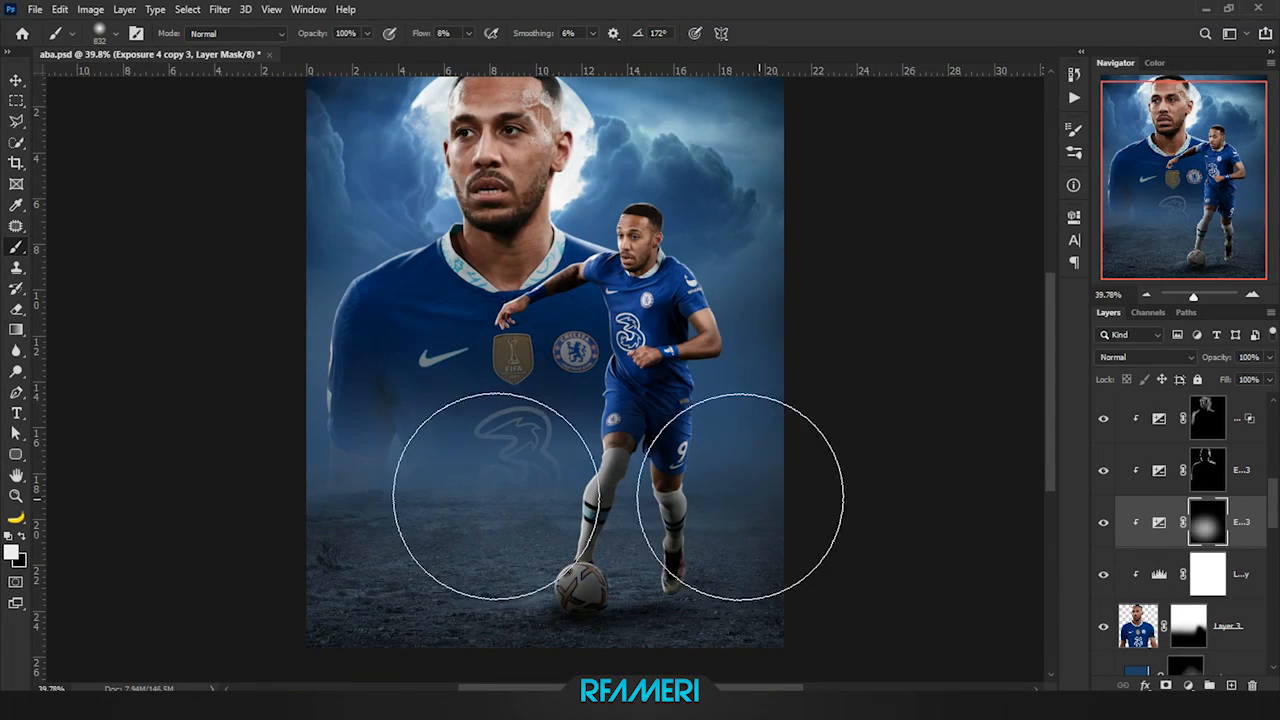
key(alt+bracketleft)
key(alt+bracketleft)
alt+right_click(463, 491)
key(x)
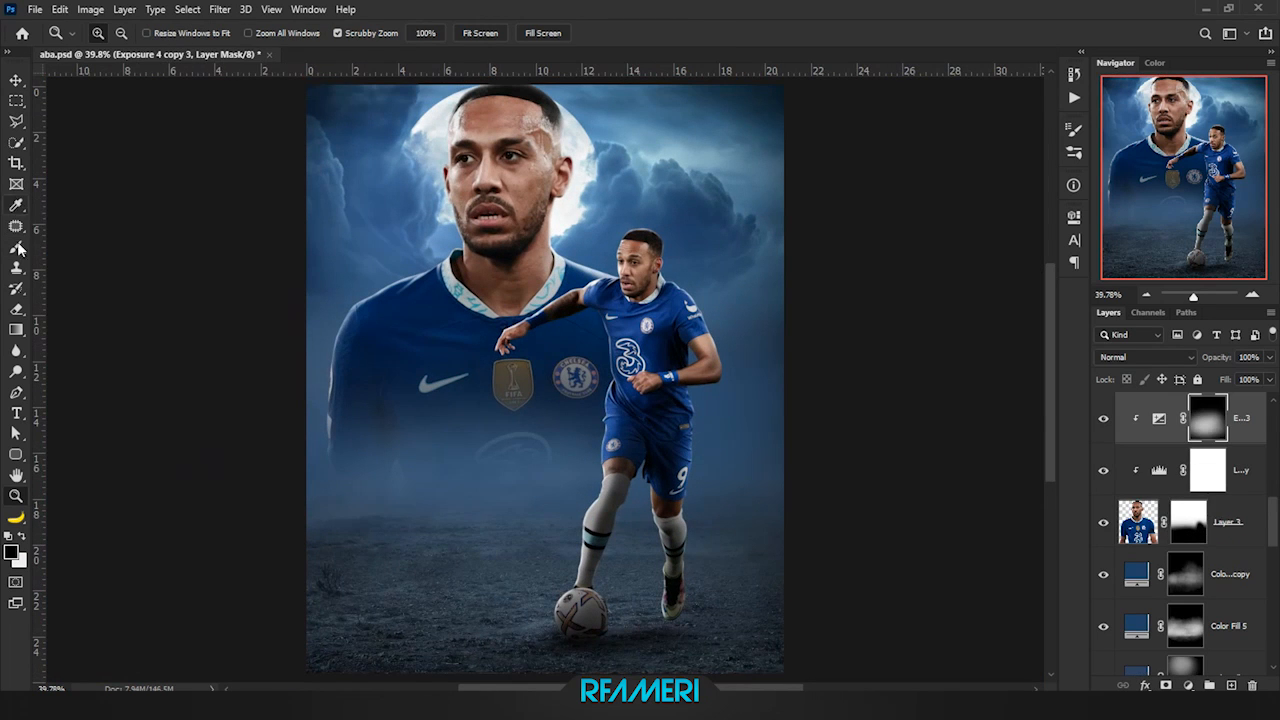
click(17, 248)
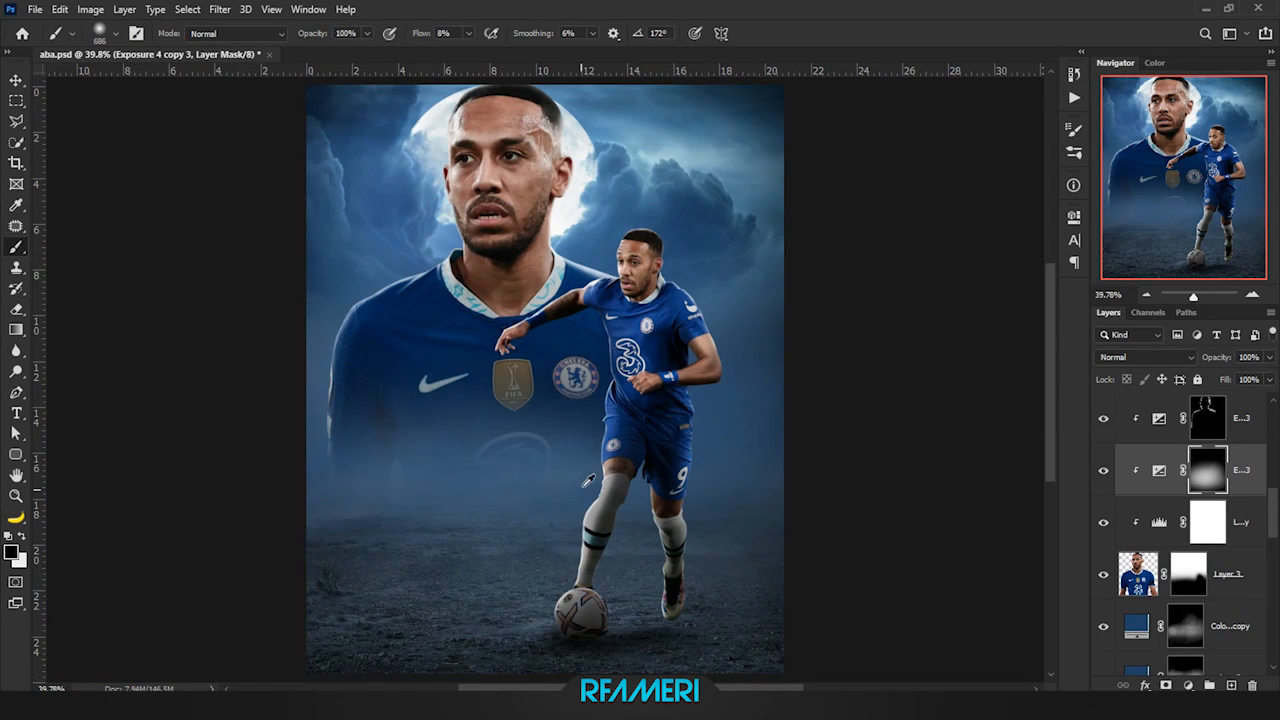
Check the Levels 1 copy effect and softly mask it out around the large portrait's head with black
key(alt+bracketleft)
key(alt+bracketleft)
click(1103, 522)
click(1103, 522)
click(1207, 522)
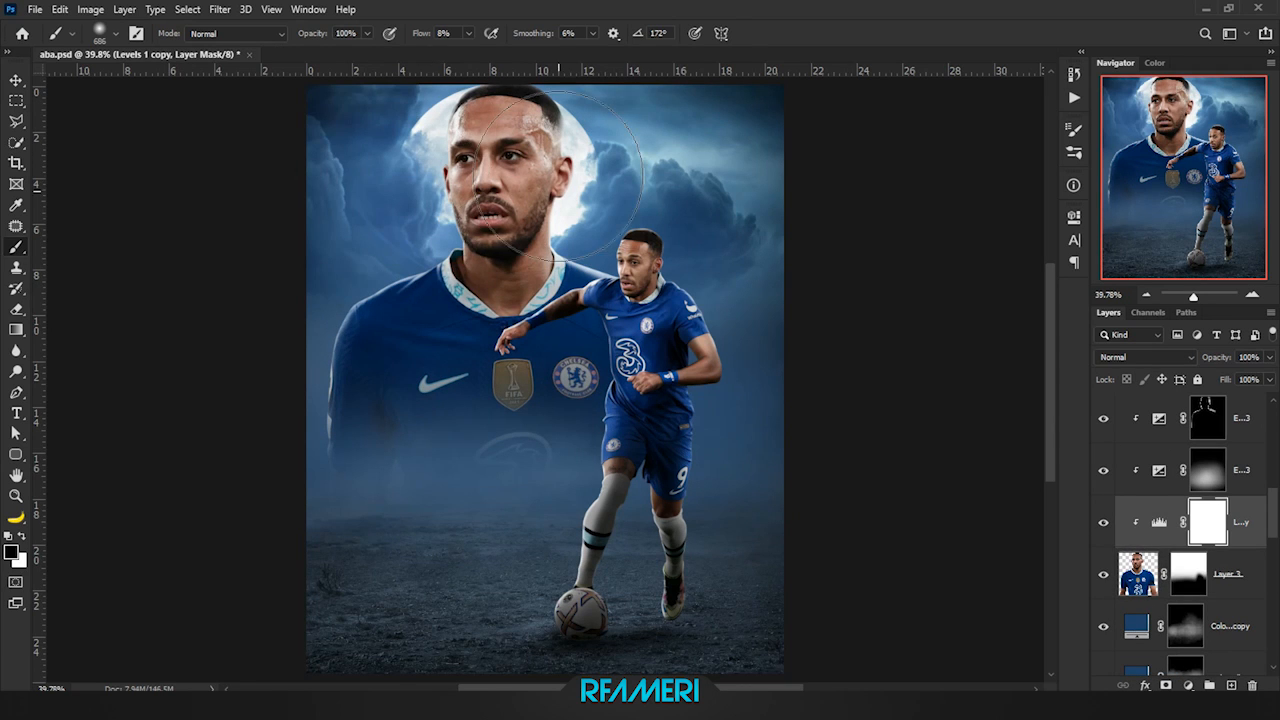
Copy the Color Fill 4 layer above all figure layers, give it a black mask and recolor its fill light grey
scroll(1185, 550, up, 5)
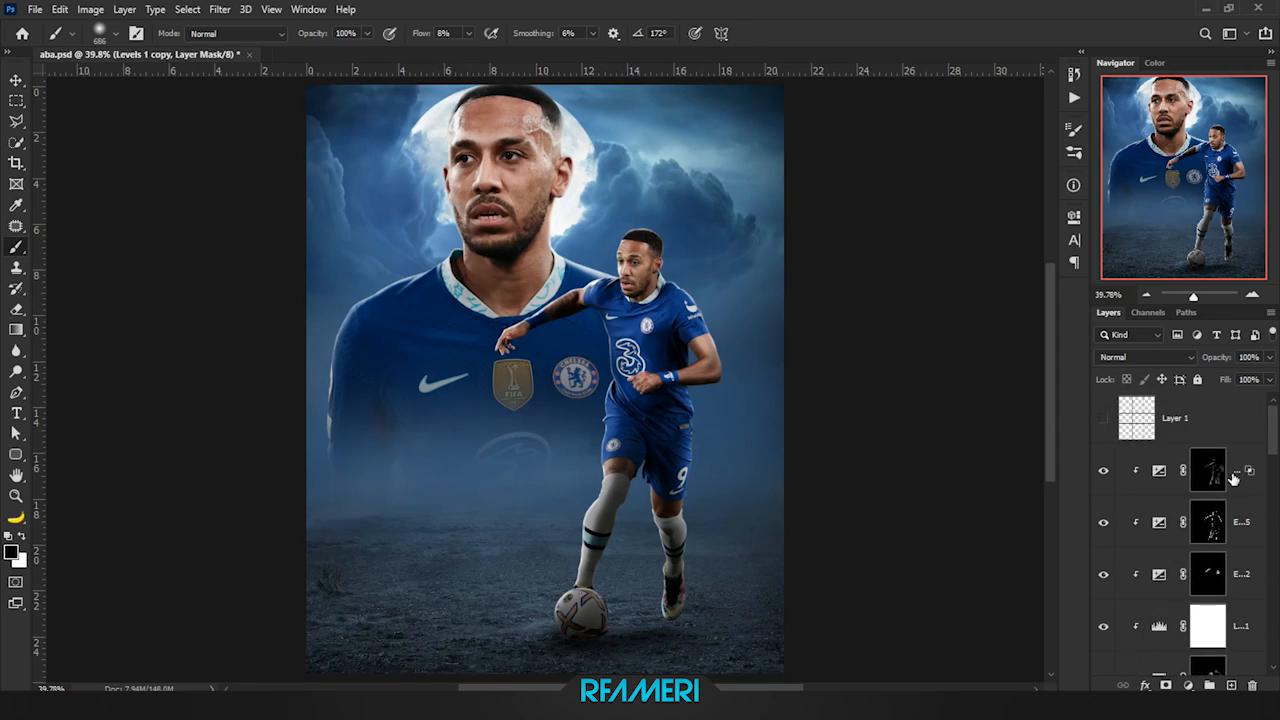
scroll(1222, 630, down, 10)
mouse_move(1232, 626)
mouse_down()
mouse_move(1204, 292)
mouse_move(1180, 472)
mouse_up()
alt+click(1165, 686)
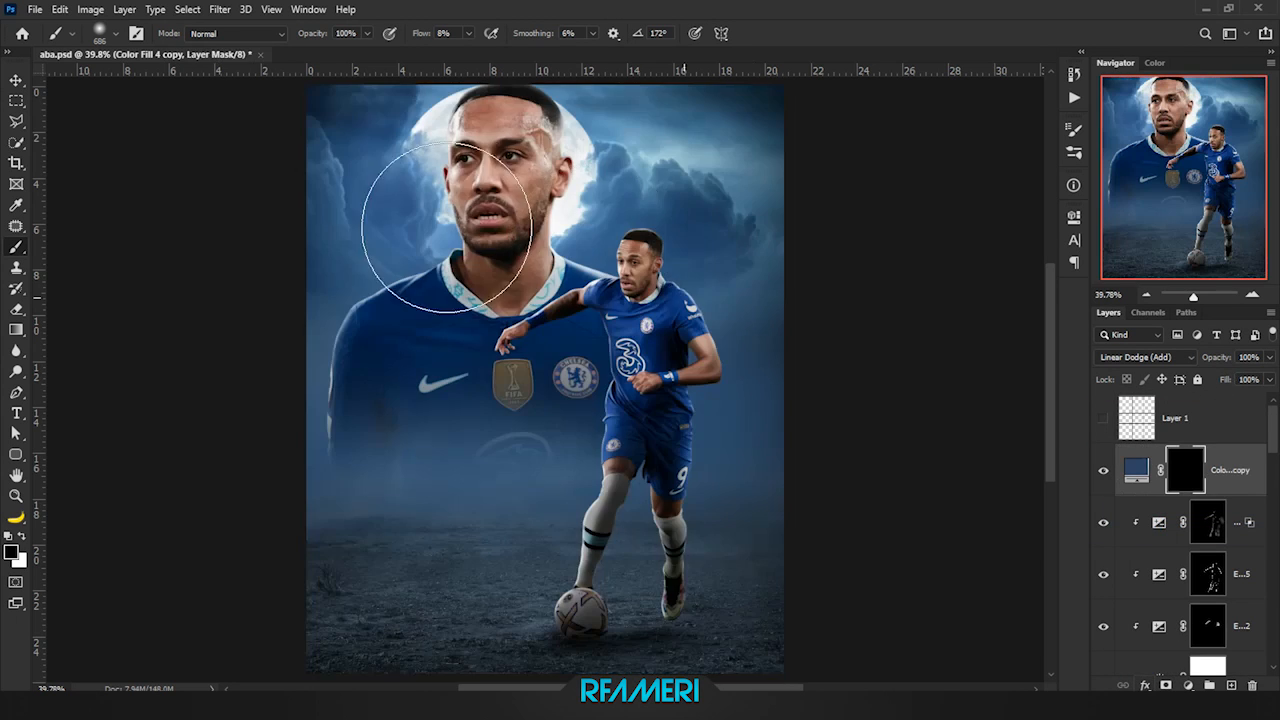
scroll(557, 182, up, 5)
double_click(1136, 470)
click(1114, 297)
click(1185, 470)
Paint a faint light glow over the figures on the Color Fill 4 copy mask with a large soft brush
mouse_move(584, 334)
mouse_down()
mouse_move(657, 437)
mouse_move(648, 352)
mouse_up()
mouse_move(645, 151)
mouse_down()
mouse_move(609, 376)
mouse_move(630, 360)
mouse_up()
scroll(619, 362, down, 4)
drag(357, 420, 306, 350)
mouse_move(320, 400)
mouse_down()
mouse_move(309, 549)
mouse_move(509, 520)
mouse_up()
key(x)
key(x)
scroll(451, 480, down, 6)
scroll(451, 487, down, 3)
Duplicate the light grey color fill beneath the large portrait's Layer 3 and fill its mask with black
drag(1136, 468, 1232, 625)
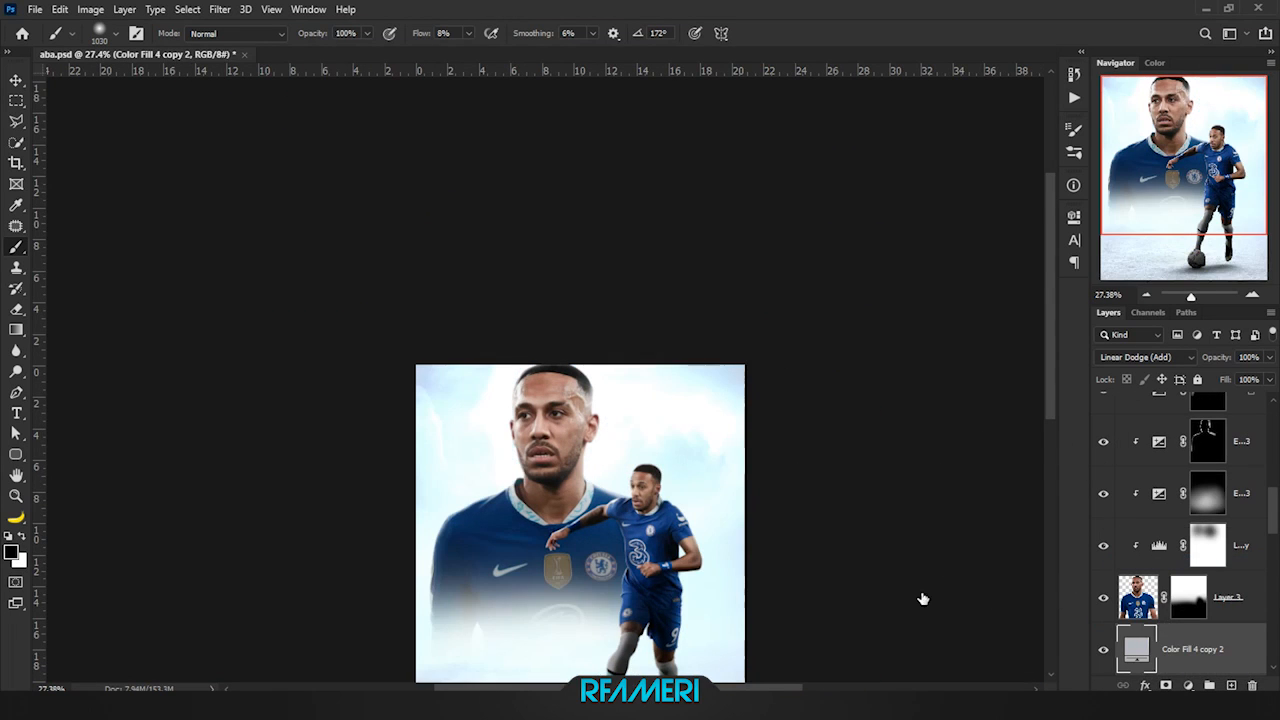
scroll(914, 571, down, 2)
key(alt+BackSpace)
key(x)
Paint a soft white glow behind the large portrait on the Color Fill 4 copy 2 mask and set the layer's fill to 64%
scroll(546, 412, up, 5)
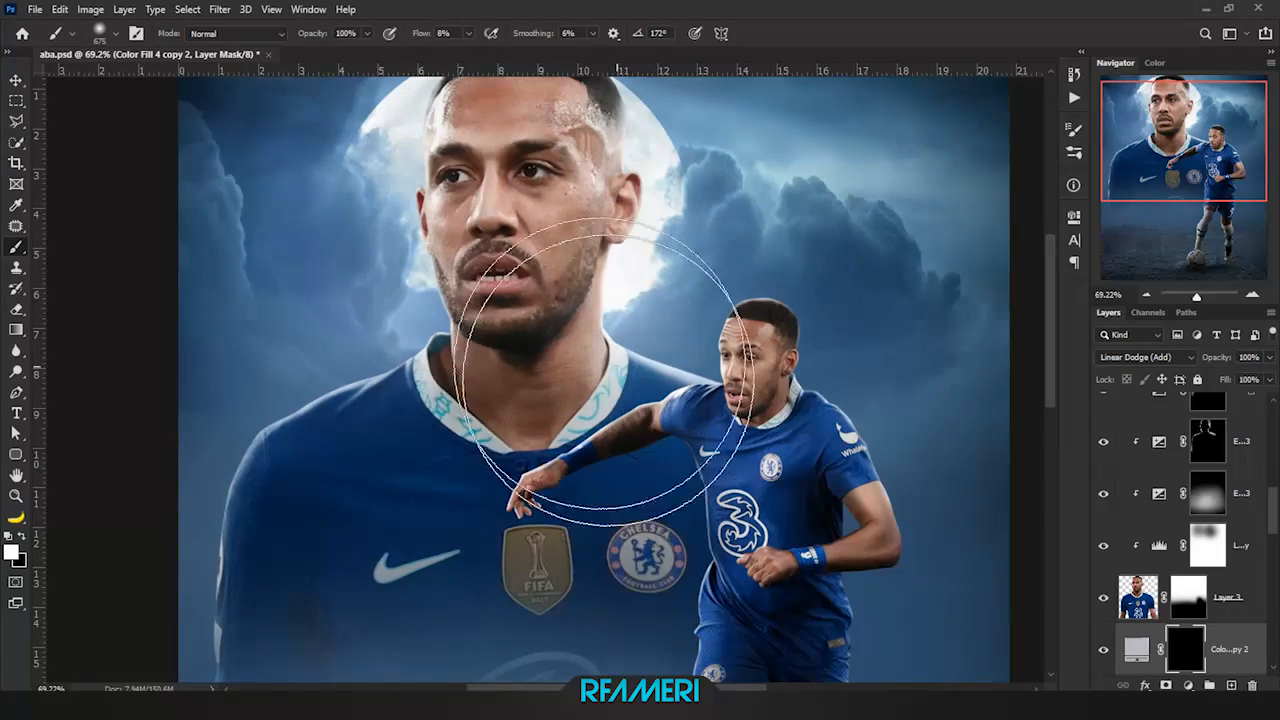
drag(600, 370, 360, 440)
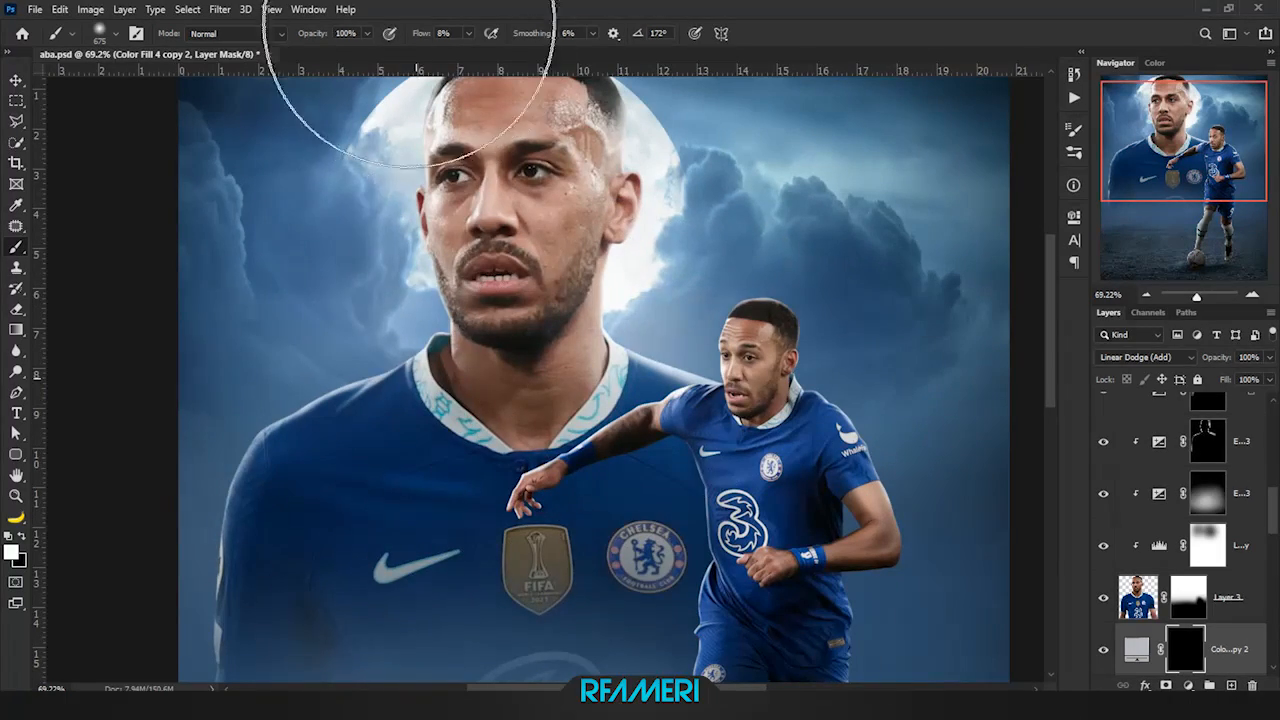
scroll(540, 255, up, 1)
scroll(520, 260, down, 5)
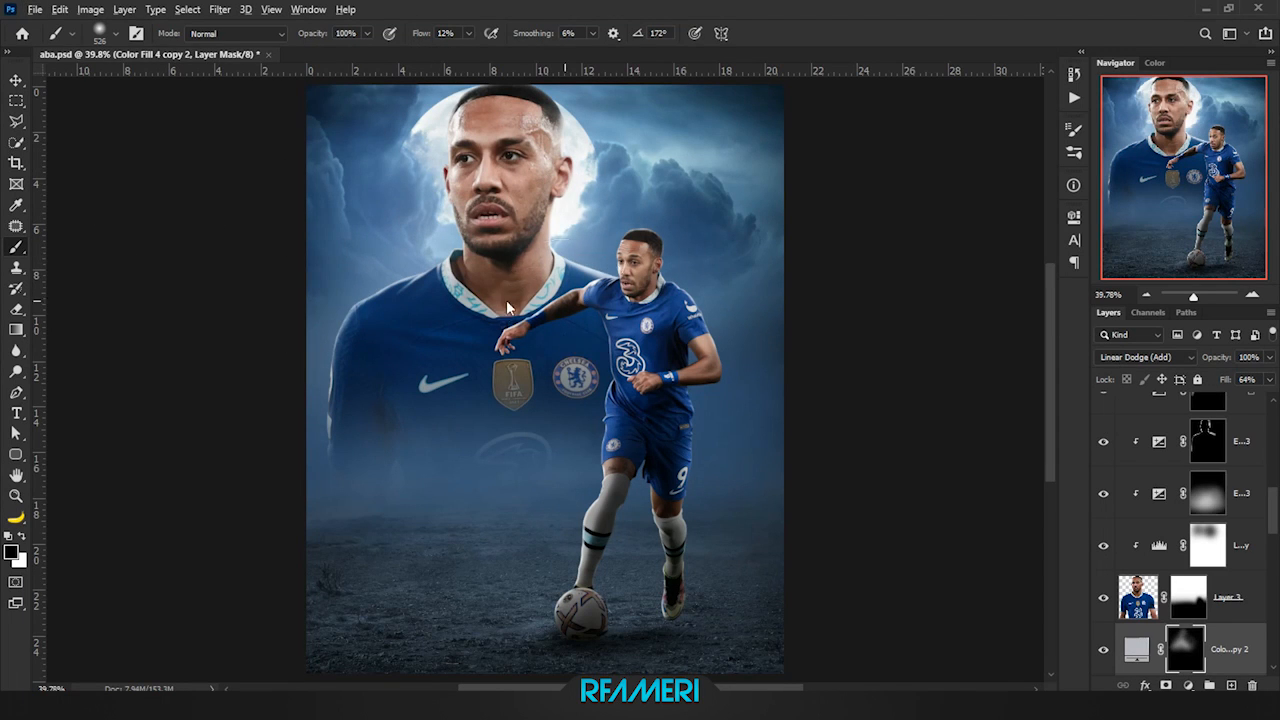
Compare the poster with layer visibility toggled and check the lighting adjustments beneath the top color fill
scroll(1180, 530, up, 5)
click(1230, 470)
key(z)
click(1103, 418)
click(1103, 418)
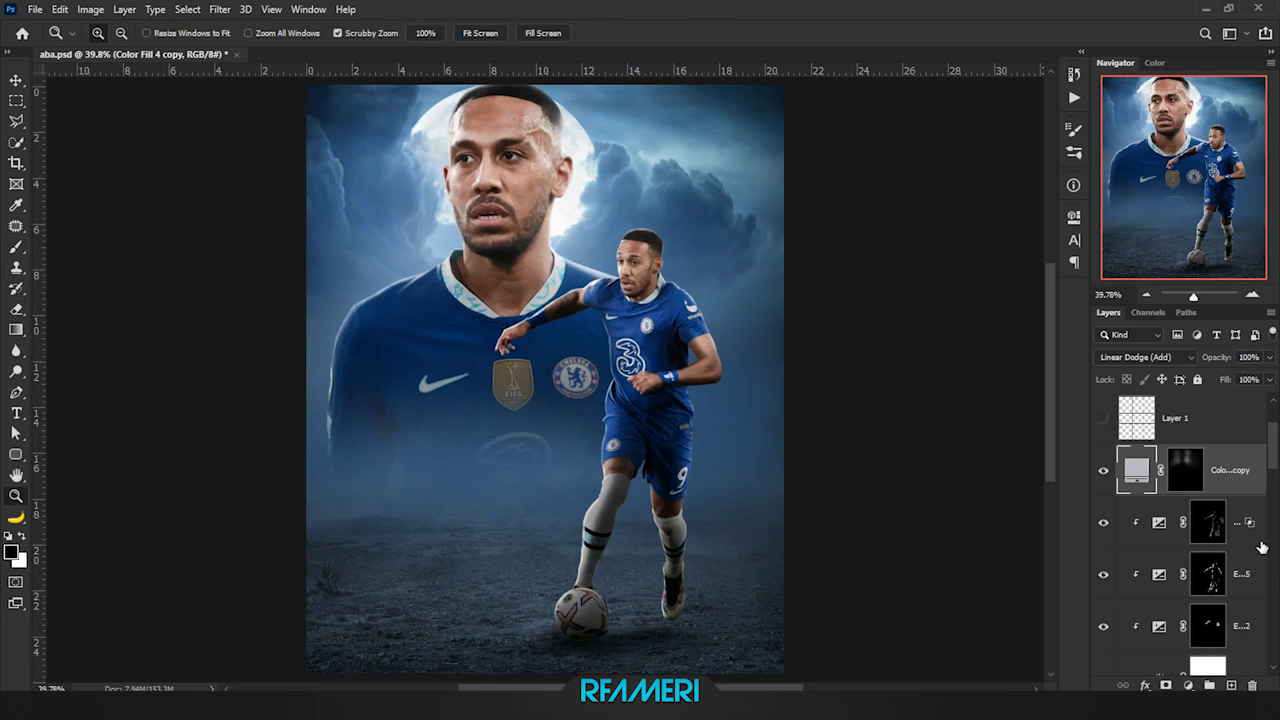
scroll(1262, 547, down, 3)
double_click(1159, 521)
drag(1036, 417, 985, 427)
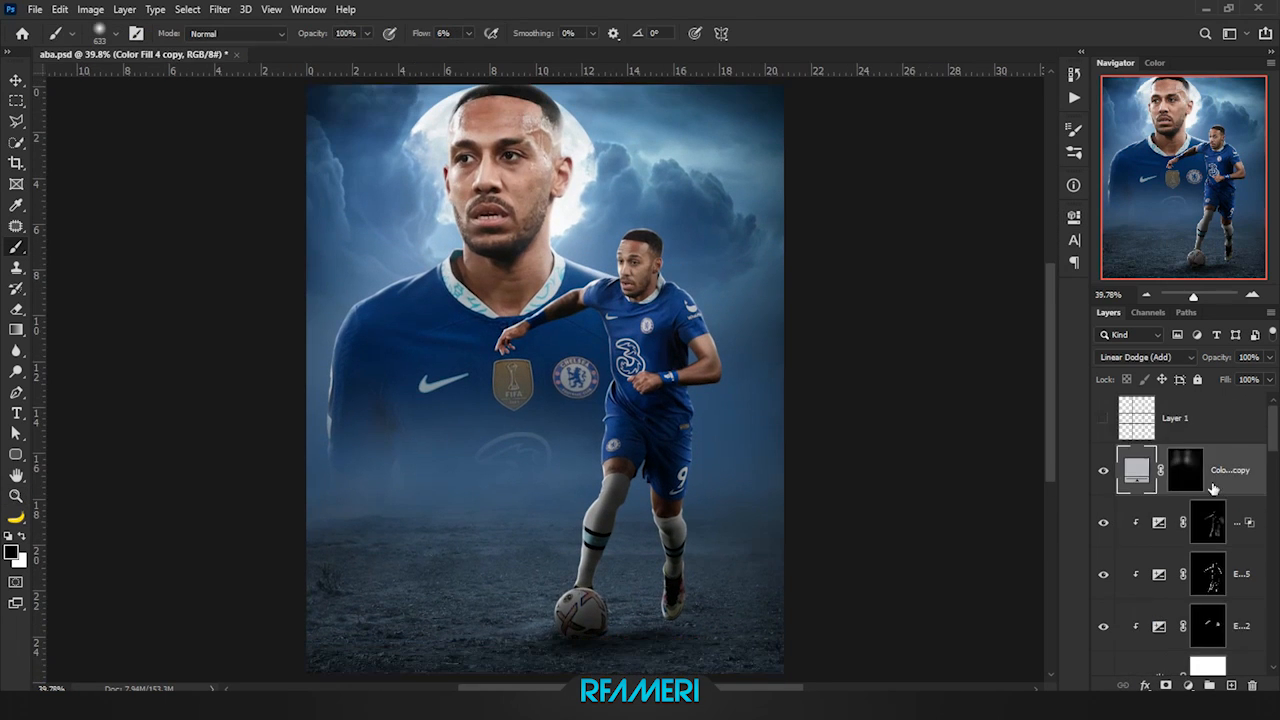
Add a black-masked white color fill above the large portrait and paint ground mist with Pixelstains Cloud Brush 03 at 1% flow
scroll(1243, 470, down, 3)
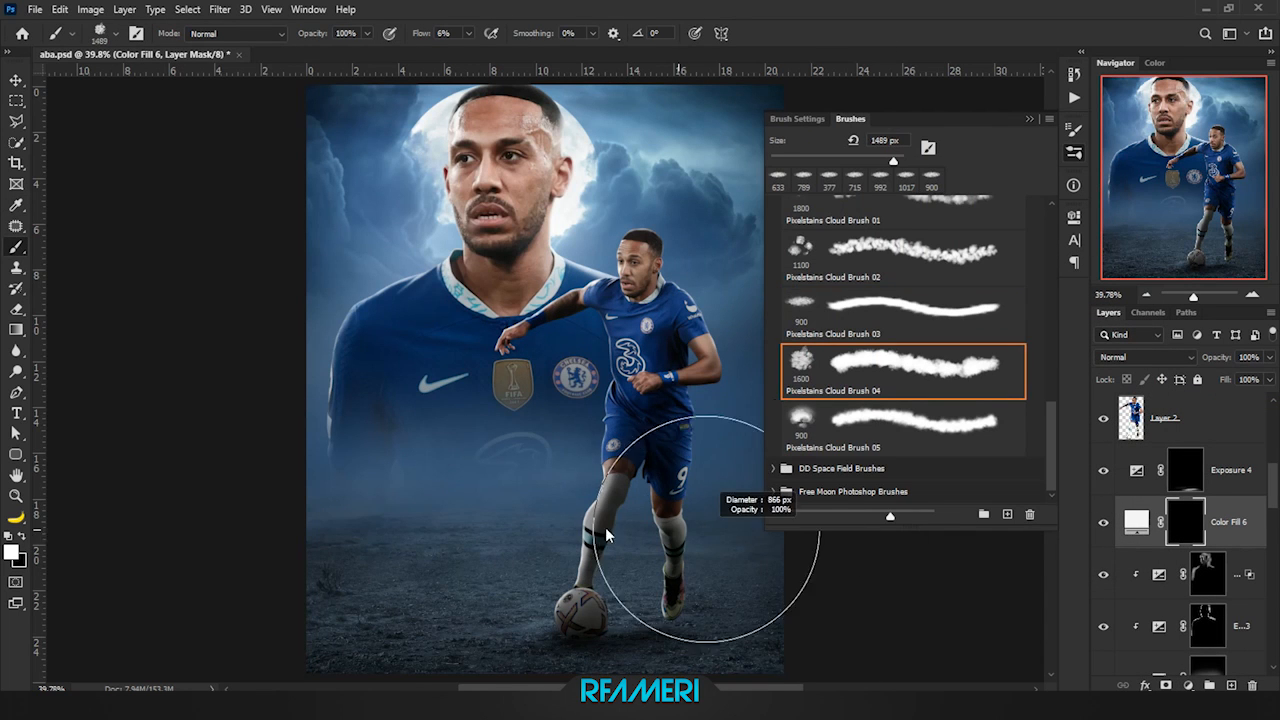
key(comma)
drag(424, 34, 414, 37)
mouse_move(529, 534)
mouse_down()
mouse_move(580, 520)
mouse_move(365, 540)
mouse_up()
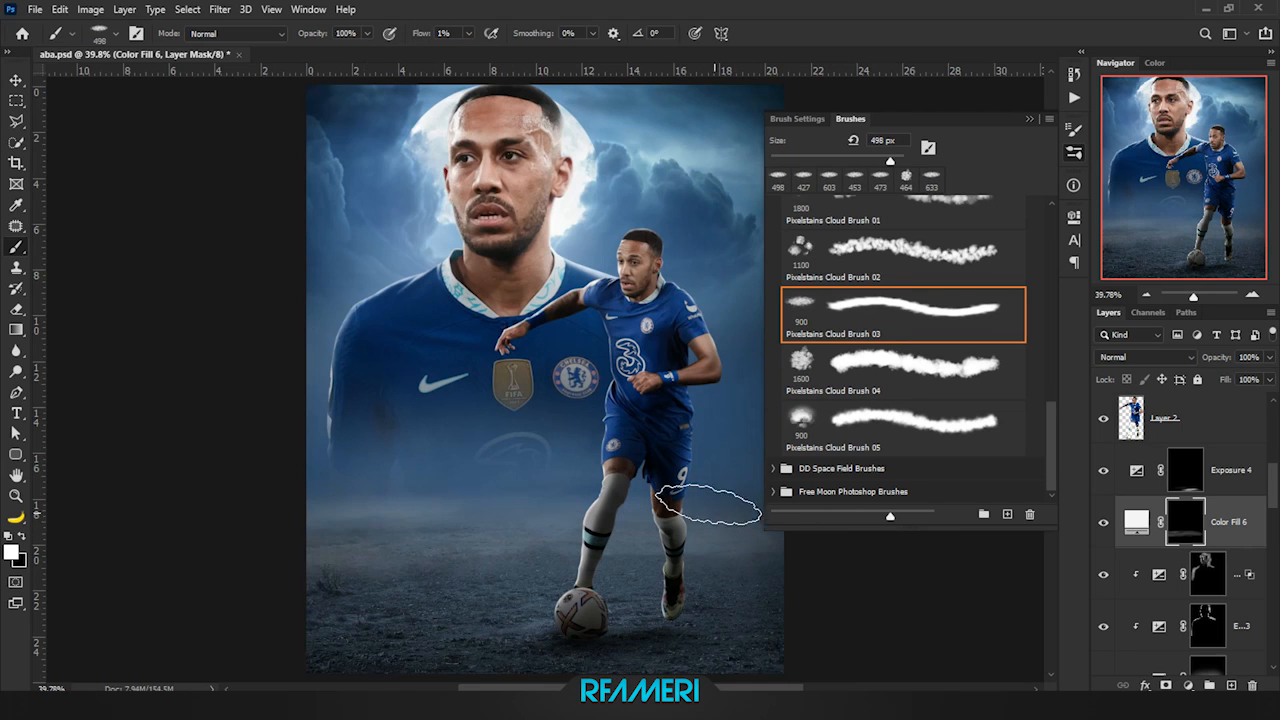
drag(706, 509, 370, 572)
scroll(719, 488, down, 2)
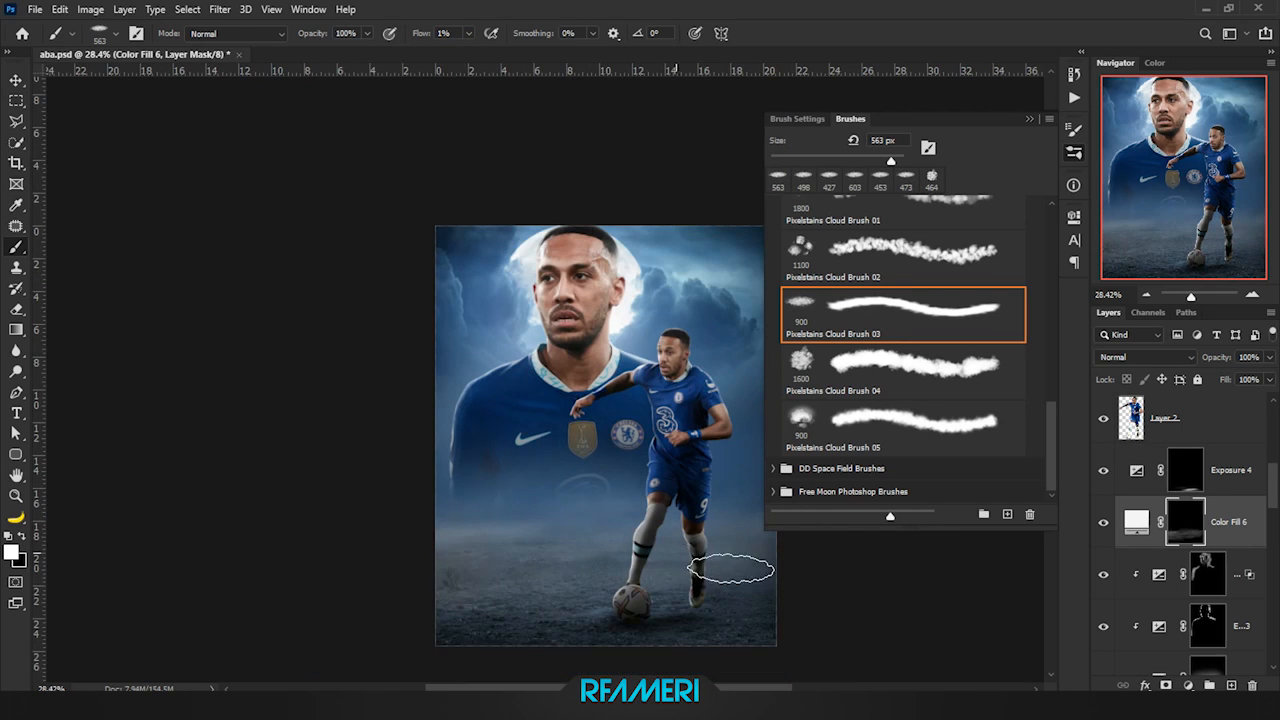
scroll(681, 522, up, 2)
Build up textured fog over the ground on the Color Fill 6 mask with Pixelstains Cloud Brush 04 at about 422 px
key(period)
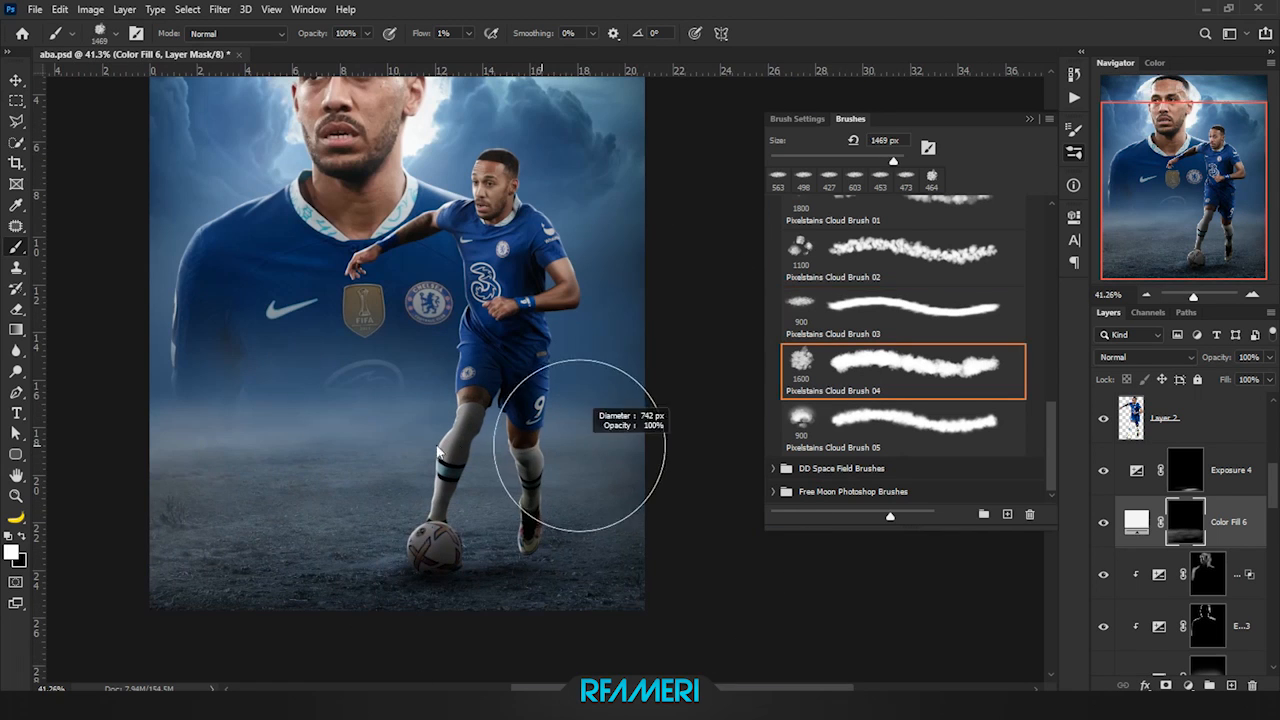
key(bracketleft)
key(bracketleft)
key(bracketleft)
key(bracketleft)
key(bracketleft)
key(bracketleft)
scroll(476, 422, left, 2)
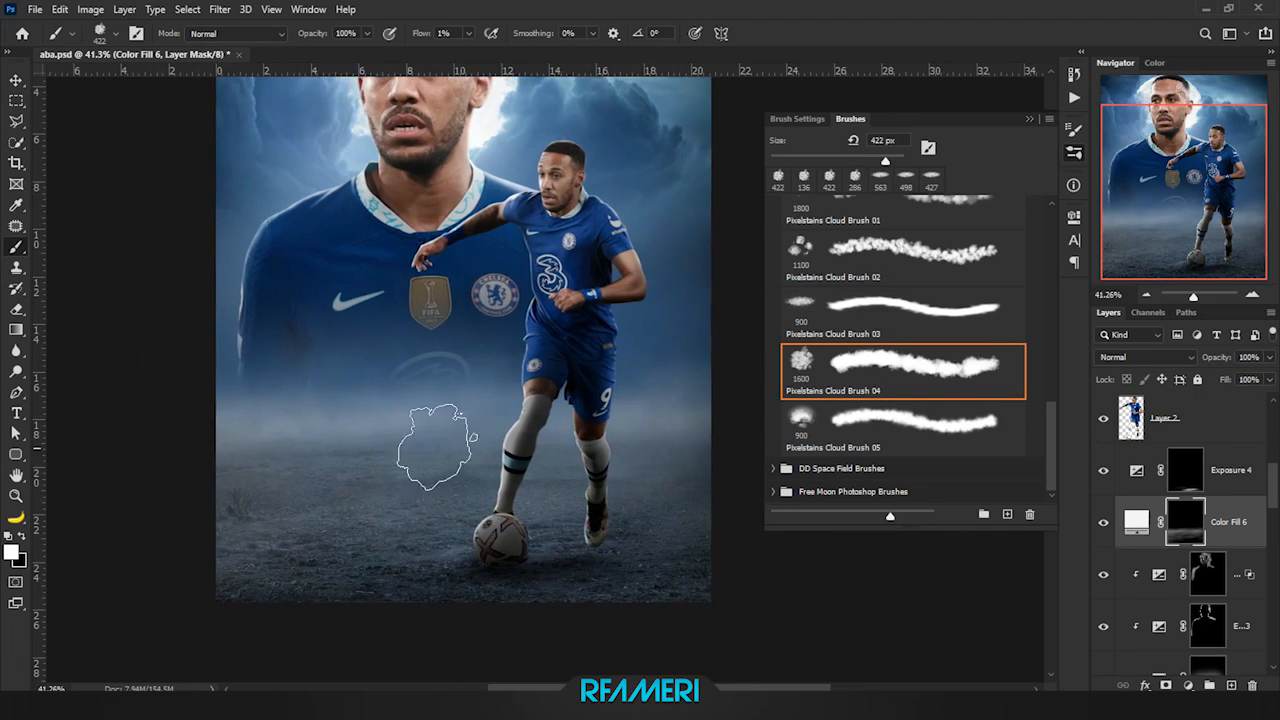
scroll(478, 432, down, 2)
scroll(544, 515, up, 1)
key(F5)
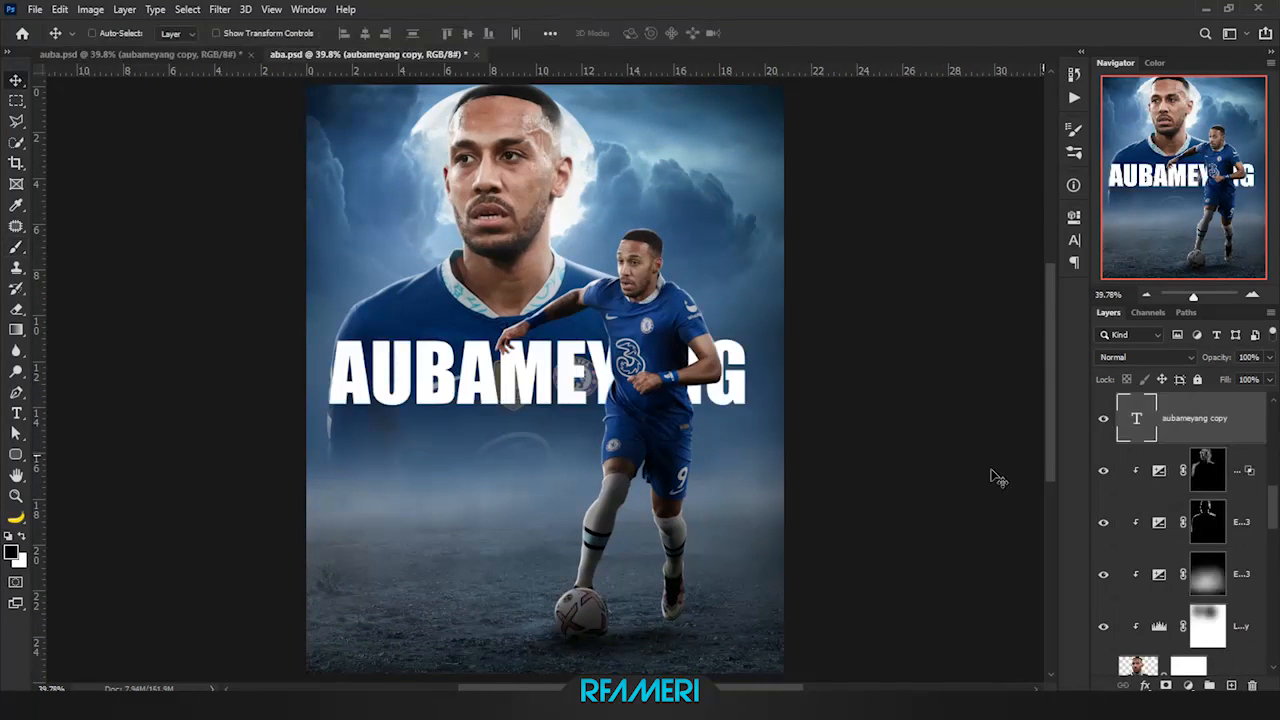
Place the AUBAMEYANG title layer between Color Fill 6 and Exposure 4 and move the text lower over the portrait's torso
key(ctrl+bracketright)
key(ctrl+bracketright)
key(ctrl+bracketright)
key(ctrl+bracketright)
key(ctrl+bracketleft)
key(ctrl+bracketleft)
key(ctrl+bracketleft)
drag(634, 402, 627, 455)
Rasterize the title, cut the MEYANG letters onto their own layer and place them beneath AUBA
right_click(1258, 575)
click(1100, 247)
key(m)
scroll(541, 421, up, 2)
drag(869, 348, 411, 613)
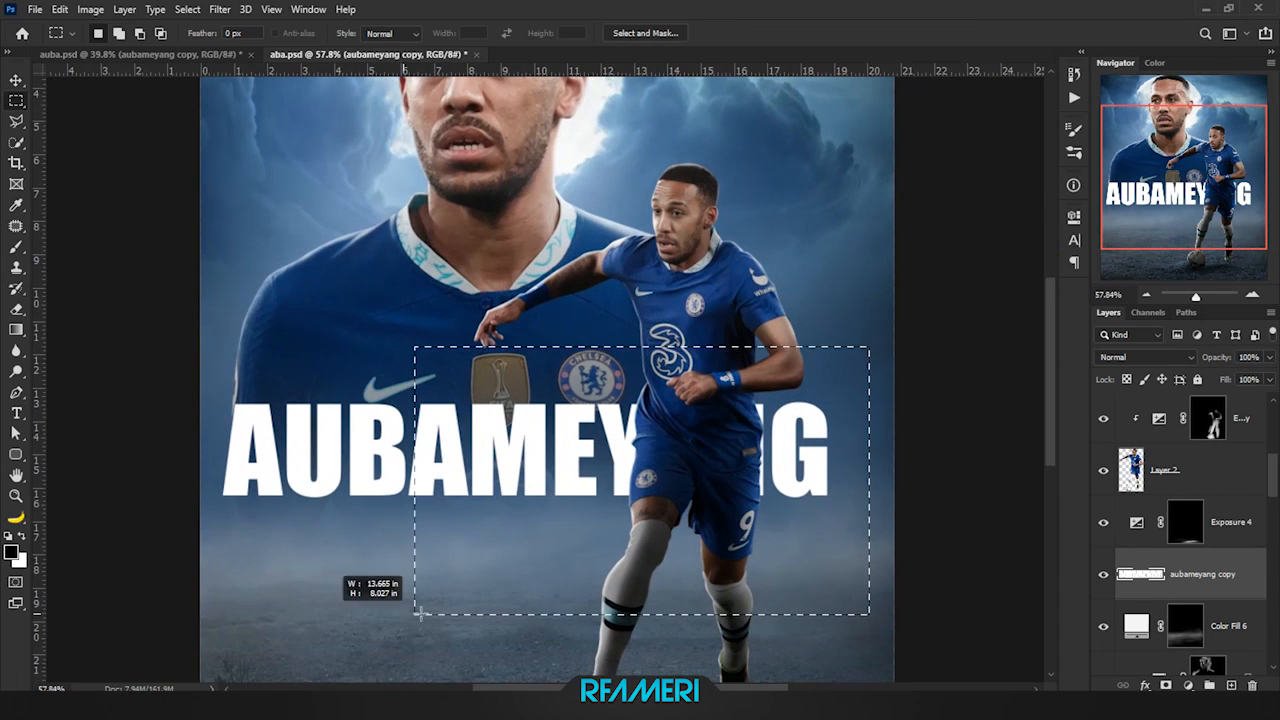
drag(860, 458, 600, 563)
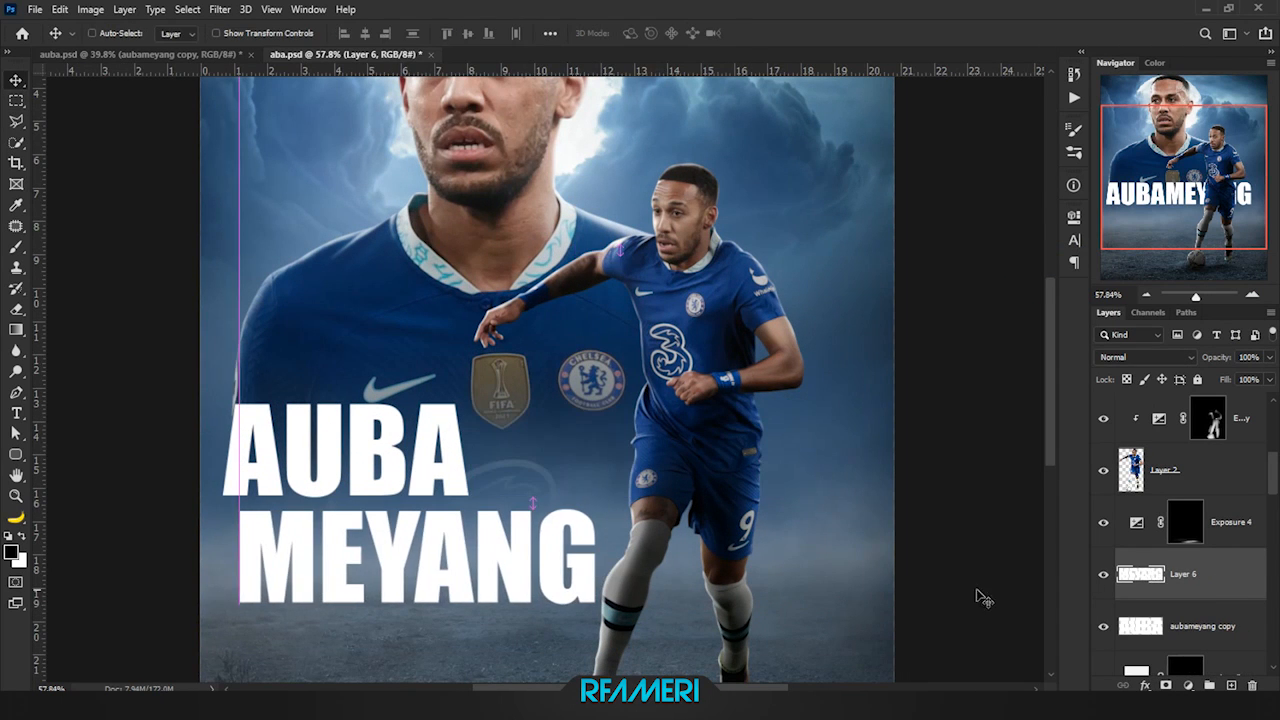
Center the AUBA and MEYANG lines on each other and enlarge both layers together with Free Transform
ctrl+click(1207, 584)
drag(505, 545, 480, 520)
scroll(492, 513, down, 2)
key(ctrl+t)
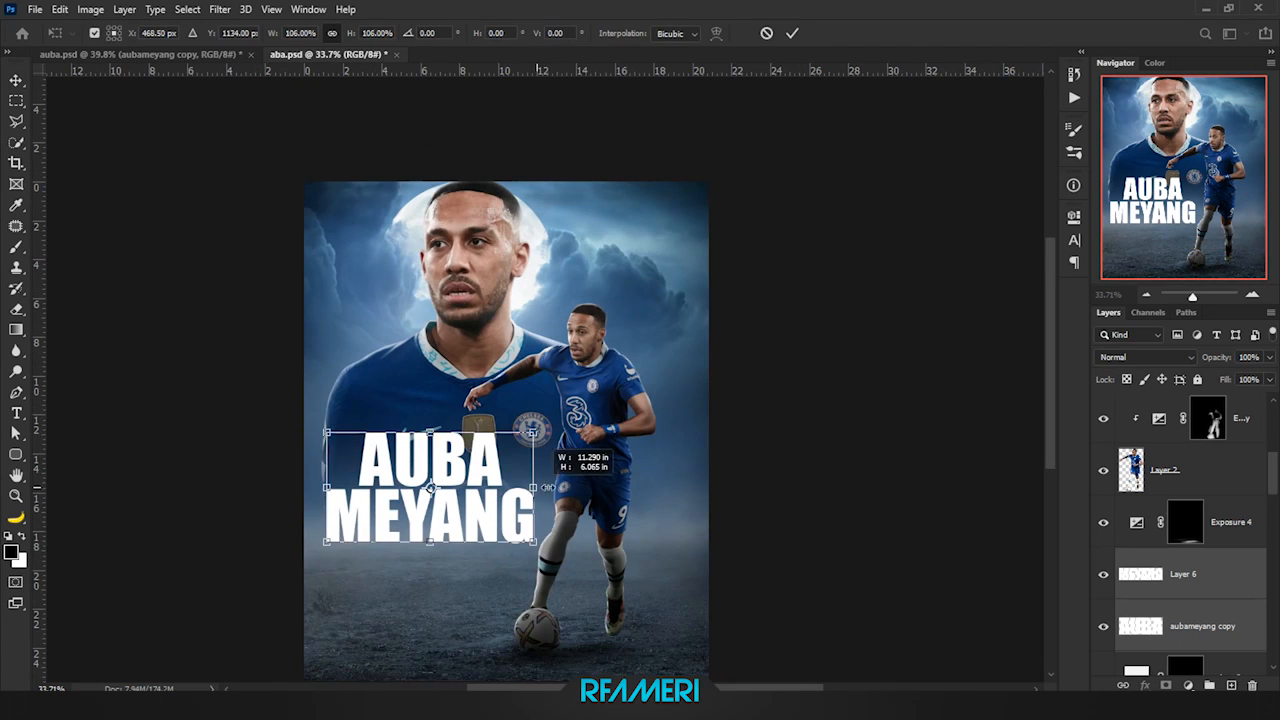
drag(326, 432, 312, 405)
key(Return)
Cut the upper half of MEYANG onto its own layer and shift it slightly left to create a sliced look
scroll(410, 455, up, 1)
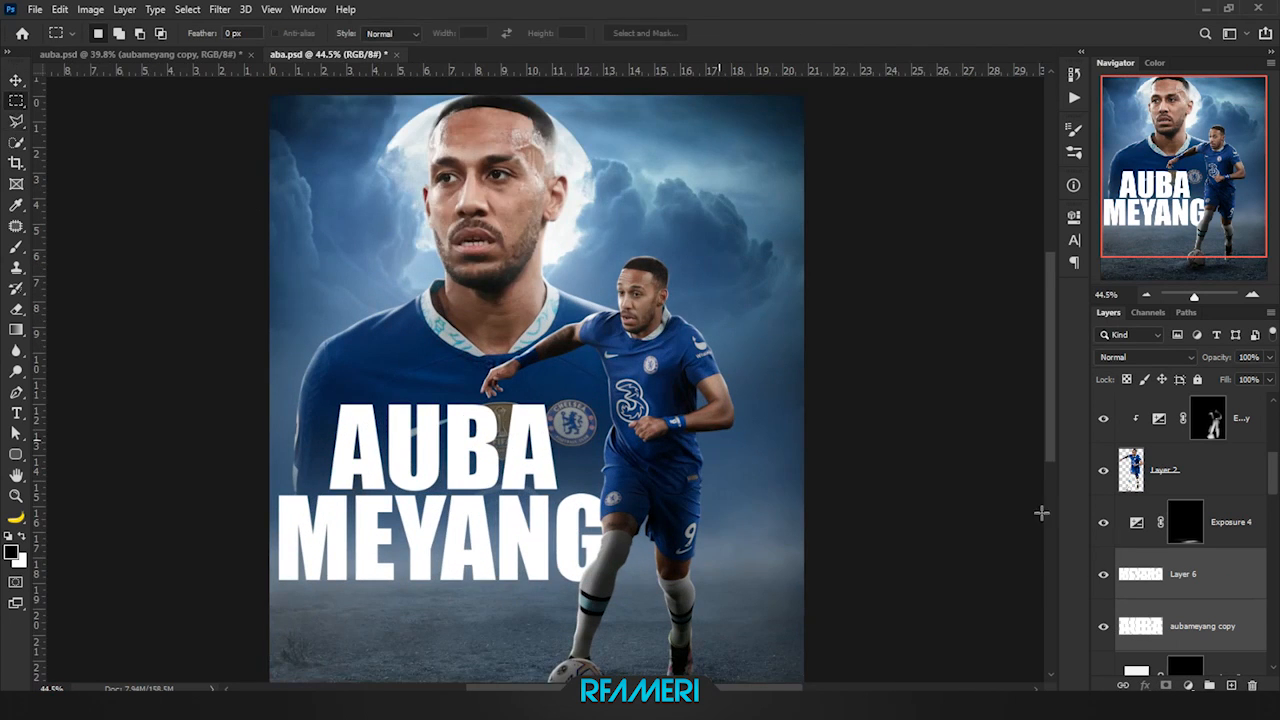
scroll(808, 438, up, 2)
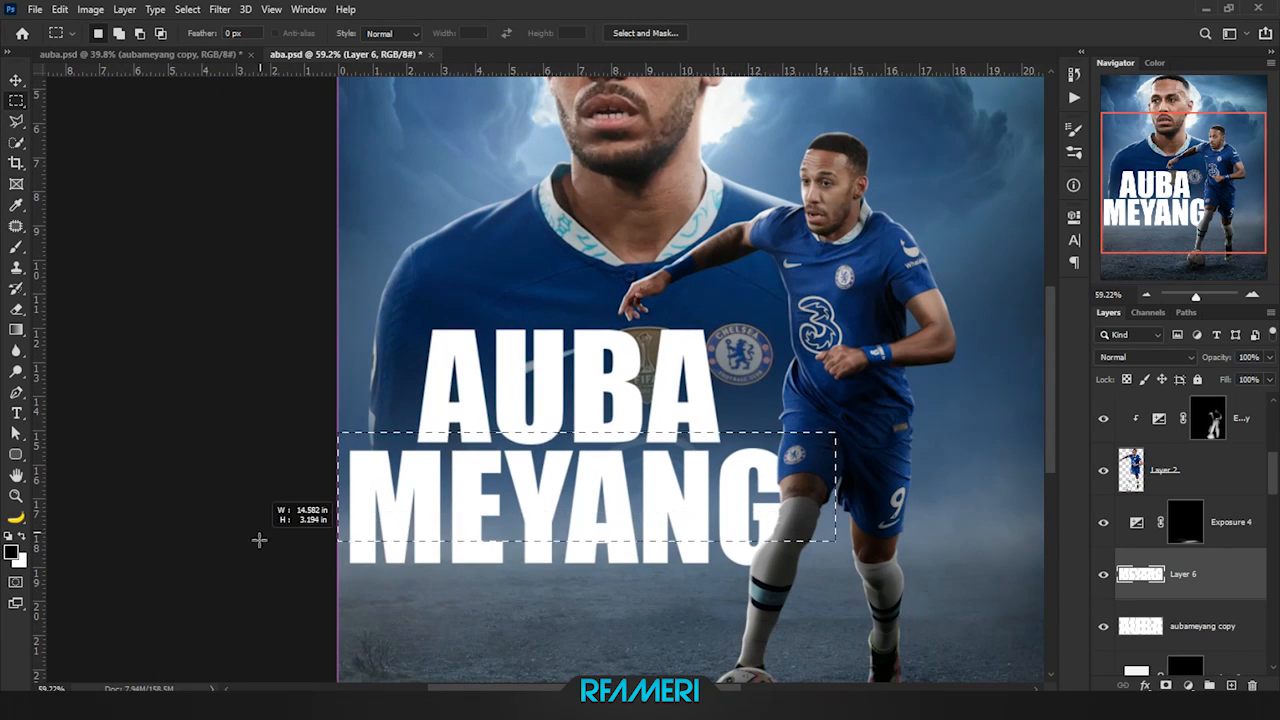
drag(587, 487, 603, 497)
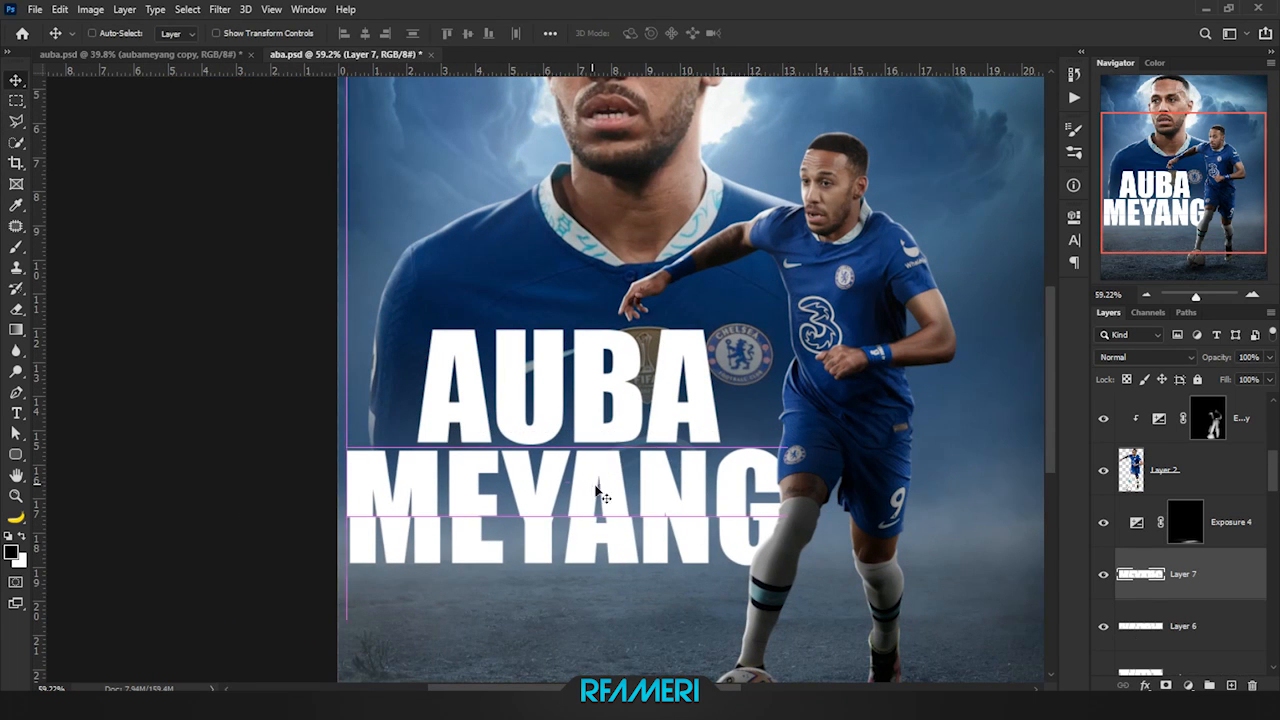
Add a new layer clipped to the lower half of MEYANG and paint soft black shading along the slice
click(1207, 650)
click(1231, 685)
click(14, 246)
right_click(714, 371)
key(Escape)
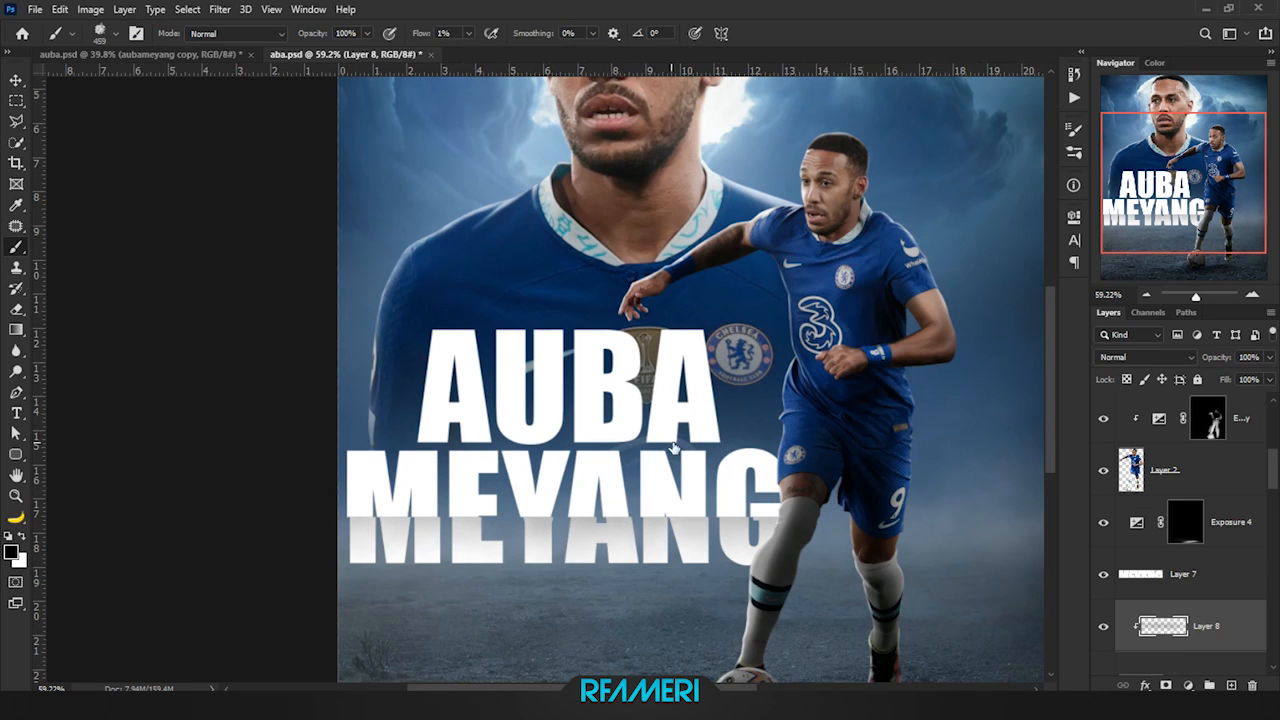
scroll(673, 449, down, 1)
Clip the shading layer to the upper half of MEYANG instead and clear its painted content
key(ctrl+bracketright)
key(v)
drag(720, 453, 745, 524)
scroll(742, 522, down, 3)
scroll(714, 520, up, 2)
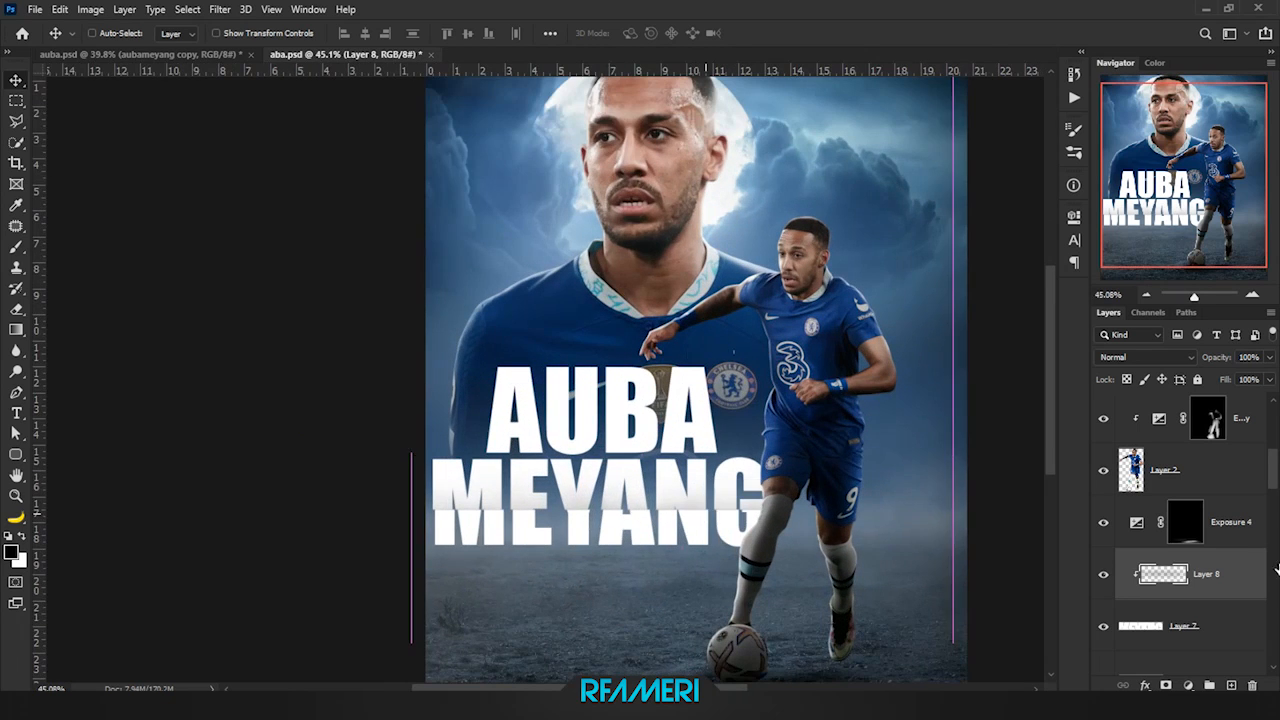
key(Delete)
Brush subtle black shading along the lower edge of MEYANG's upper half with a soft round brush
key(b)
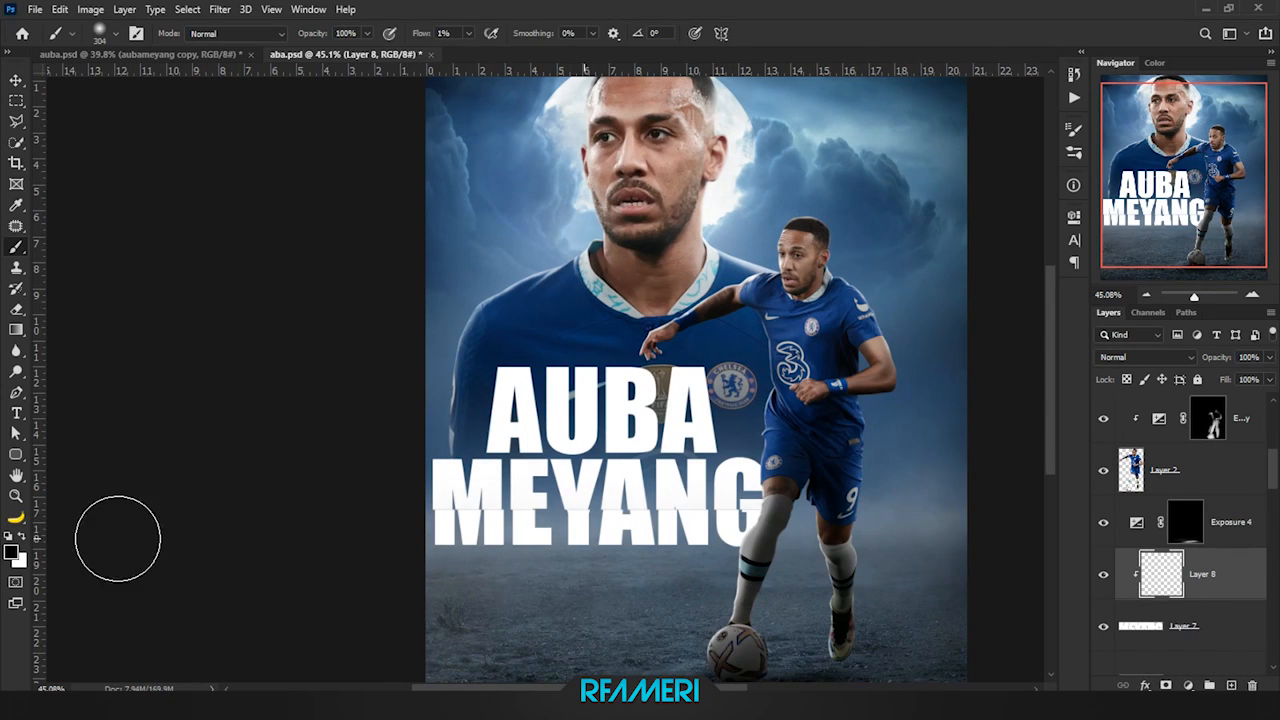
scroll(972, 550, down, 2)
scroll(900, 500, up, 1)
scroll(1190, 523, down, 2)
Cut the upper half of AUBA from the aubameyang copy layer onto its own layer and nudge it slightly right
click(1190, 575)
key(m)
scroll(666, 412, up, 1)
scroll(666, 412, up, 1)
drag(855, 300, 372, 427)
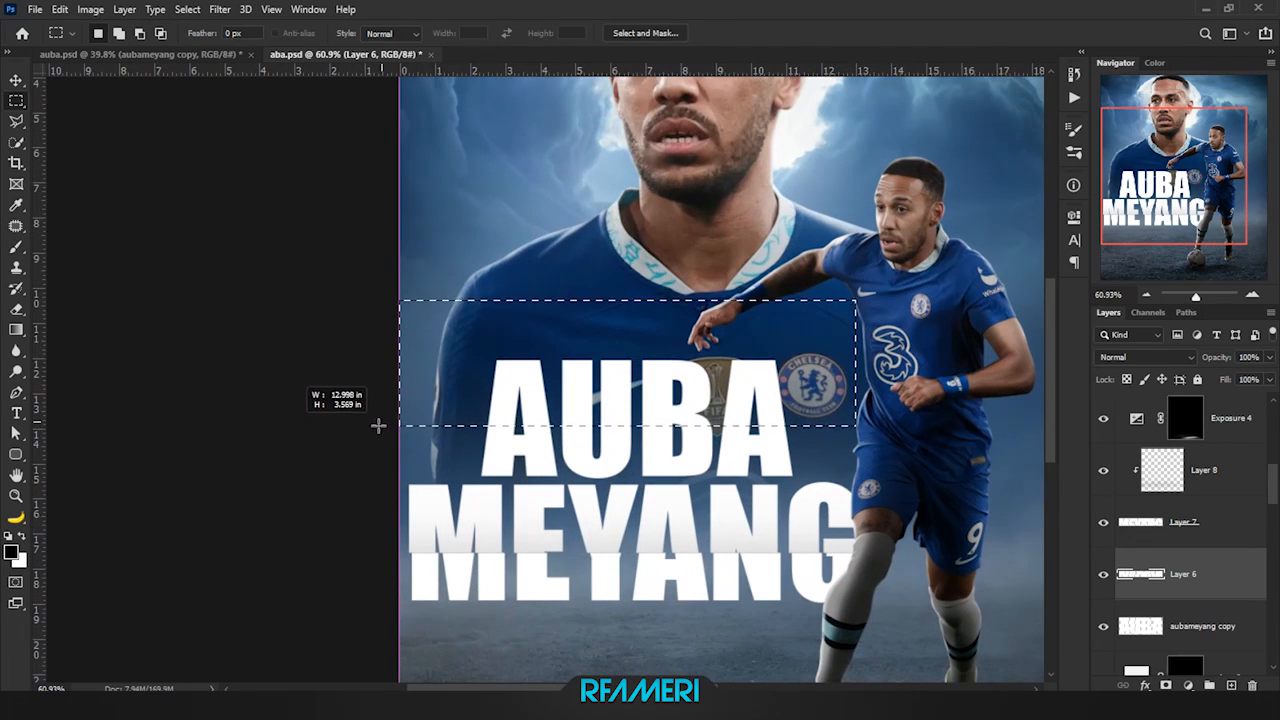
key(ctrl+j)
key(Return)
click(1190, 626)
key(ctrl+j)
key(v)
drag(707, 418, 714, 418)
Toggle the AUBA slice layers' visibility to identify which half each one holds
click(1103, 628)
click(1103, 628)
click(1165, 530)
click(1180, 612)
click(1103, 627)
click(1103, 627)
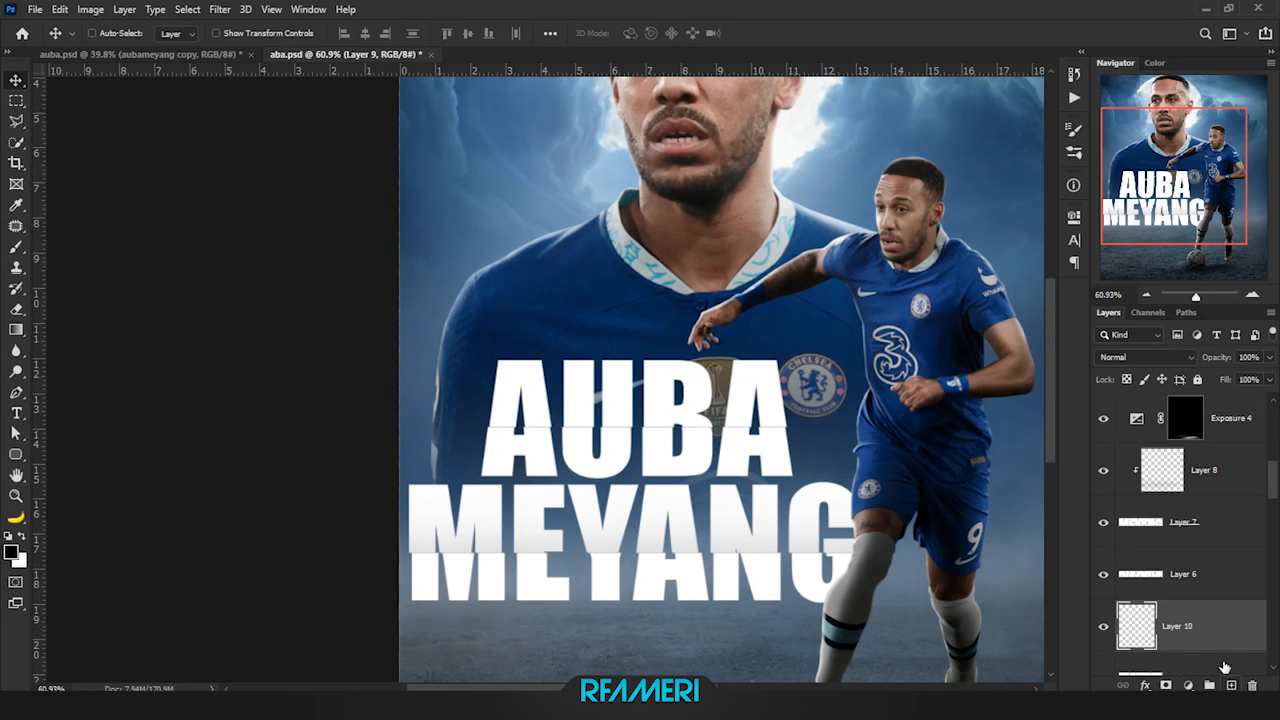
Add a new empty layer above the upper half of AUBA and clip it to that Layer 9 slice
click(1230, 686)
scroll(688, 398, up, 6)
click(1229, 660)
scroll(1229, 600, down, 4)
scroll(900, 530, down, 2)
scroll(741, 498, down, 5)
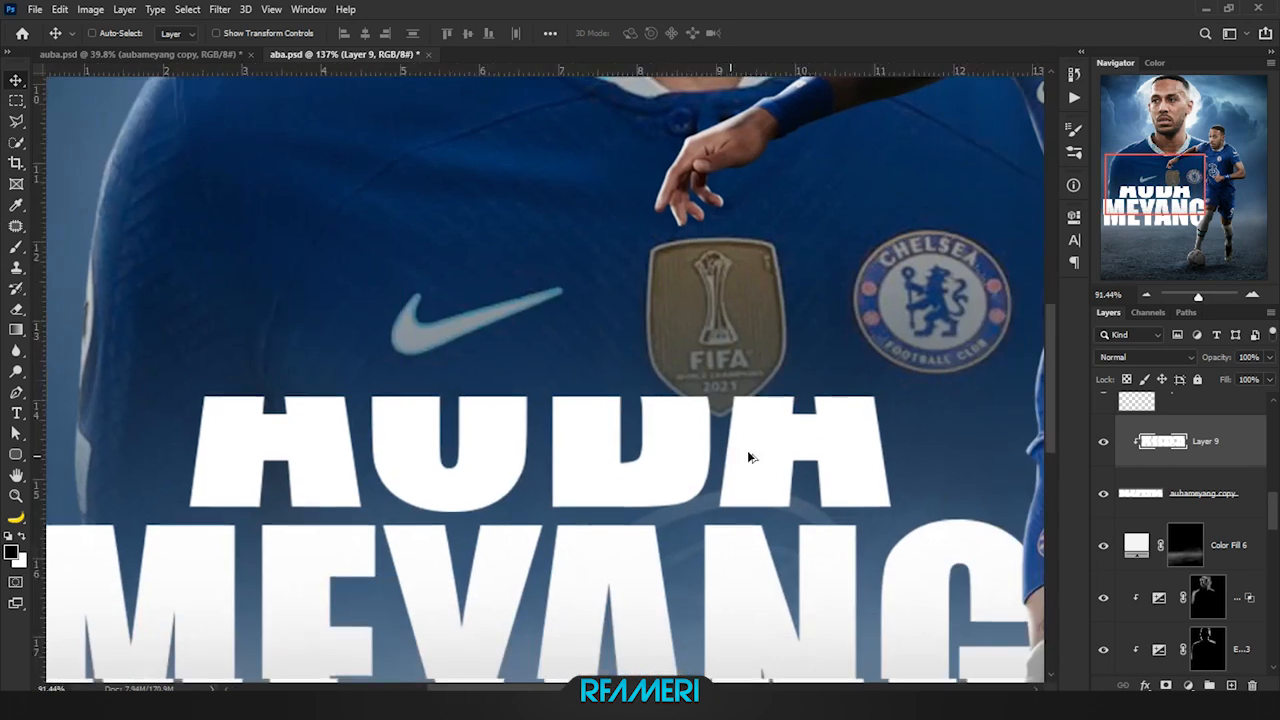
click(1228, 515)
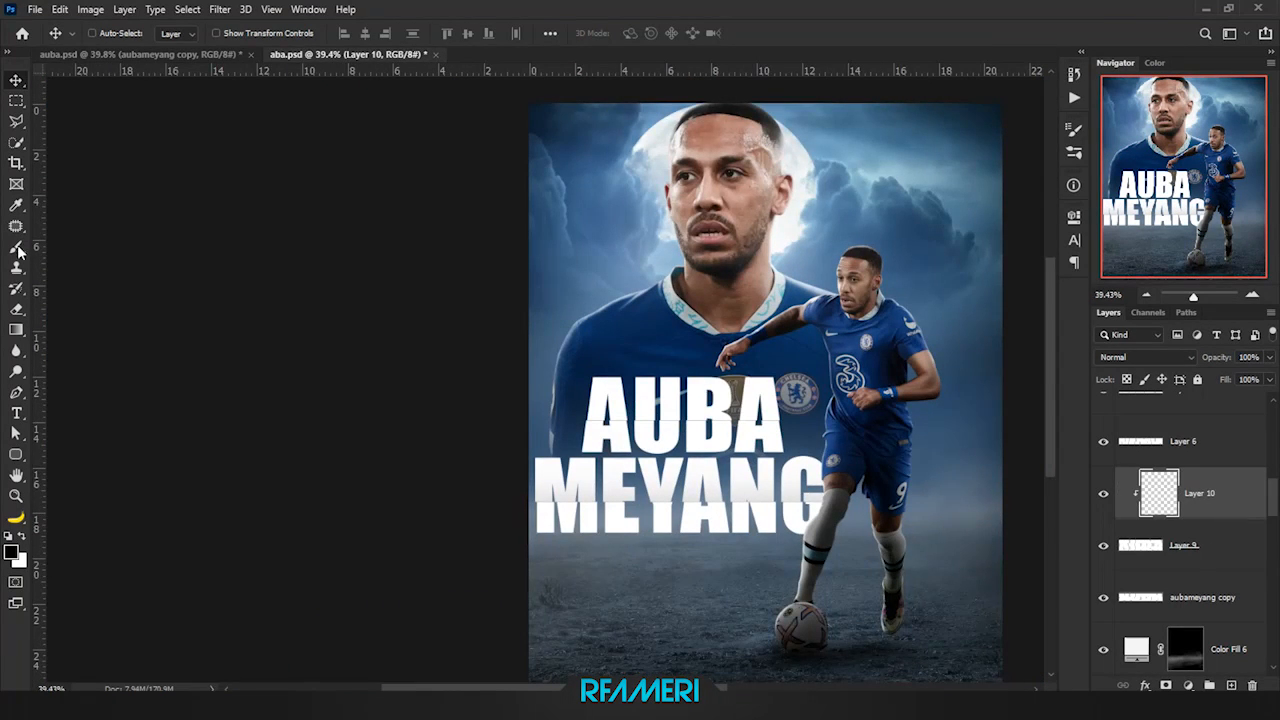
Brush soft black shading along the lower edge of AUBA's upper half and set the shading layer's fill to 91%
right_click(18, 248)
click(70, 260)
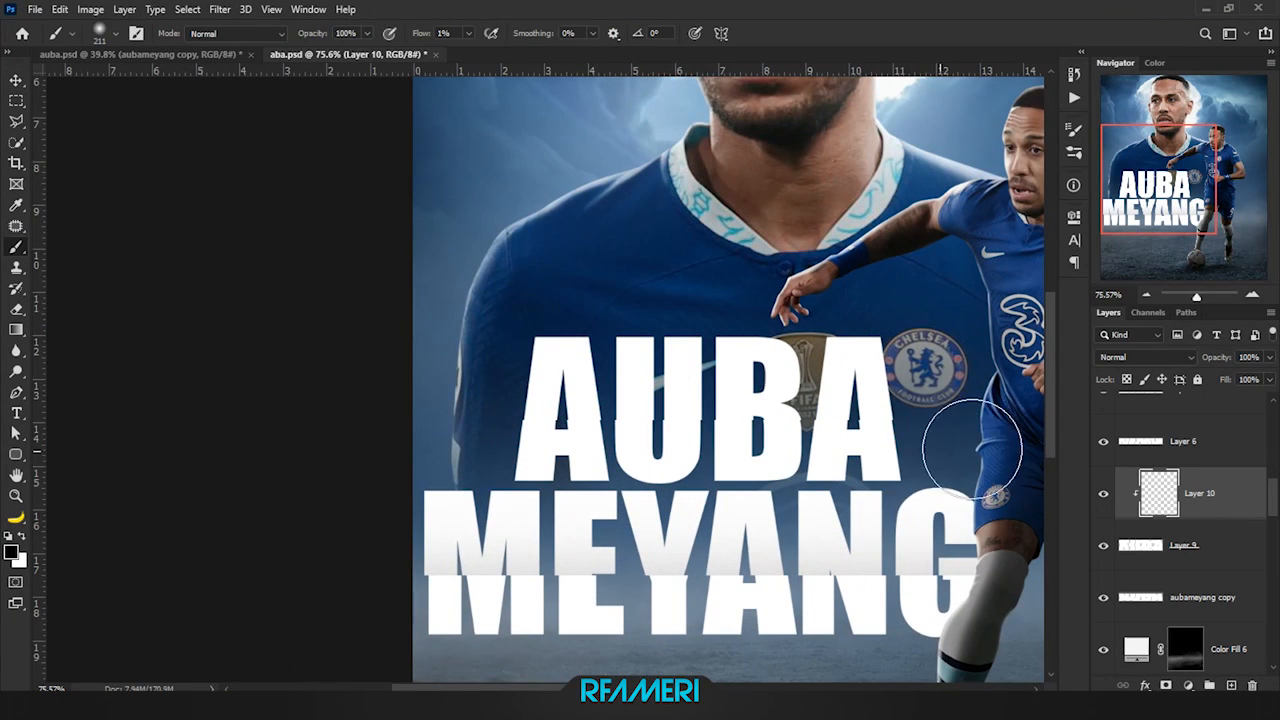
scroll(728, 434, down, 3)
scroll(728, 434, up, 4)
key(v)
shift+click(1190, 547)
scroll(1073, 542, down, 4)
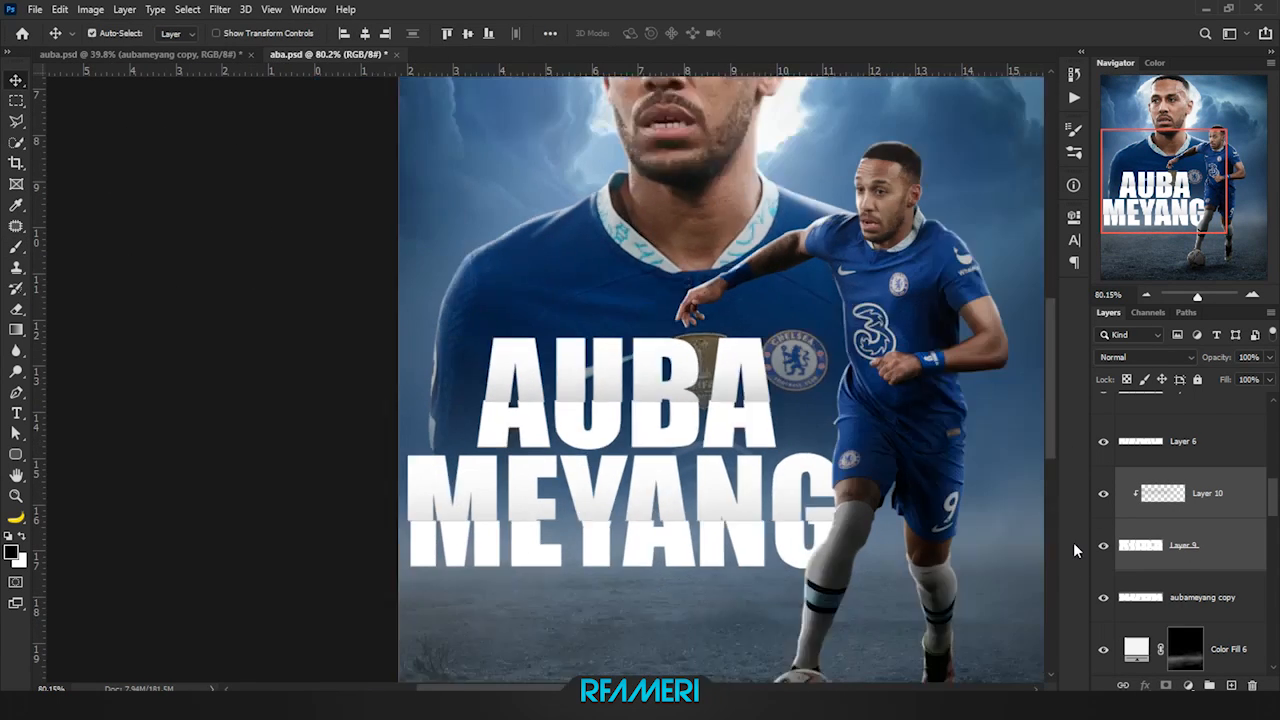
key(z)
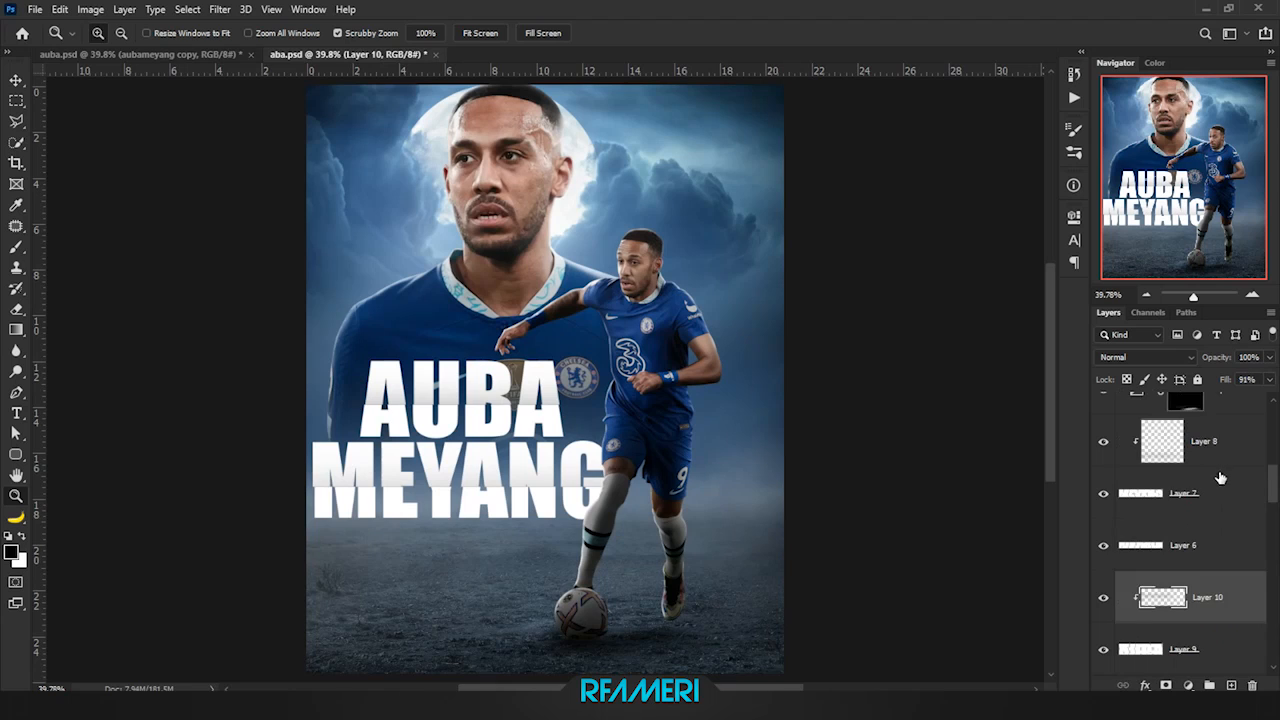
Group the sliced title layers and clip a new empty layer to the group
key(ctrl+g)
click(1166, 685)
key(ctrl+z)
key(b)
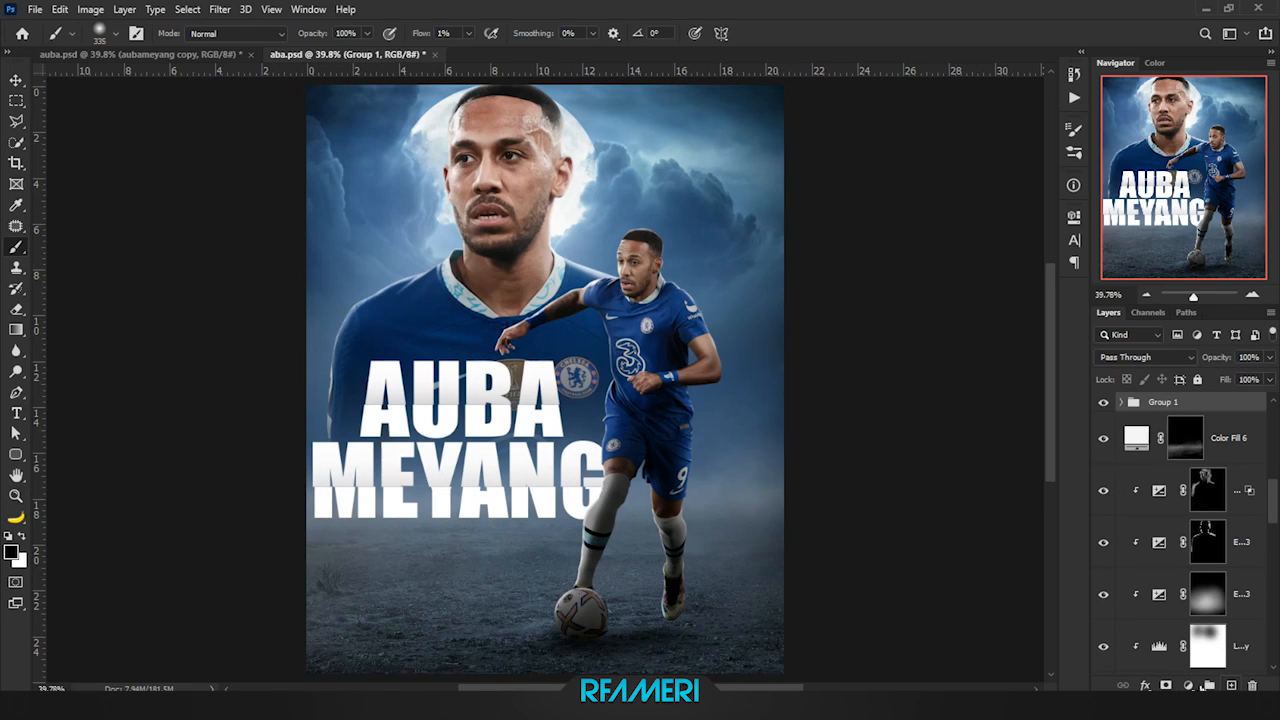
key(ctrl+shift+alt+n)
alt+click(1201, 489)
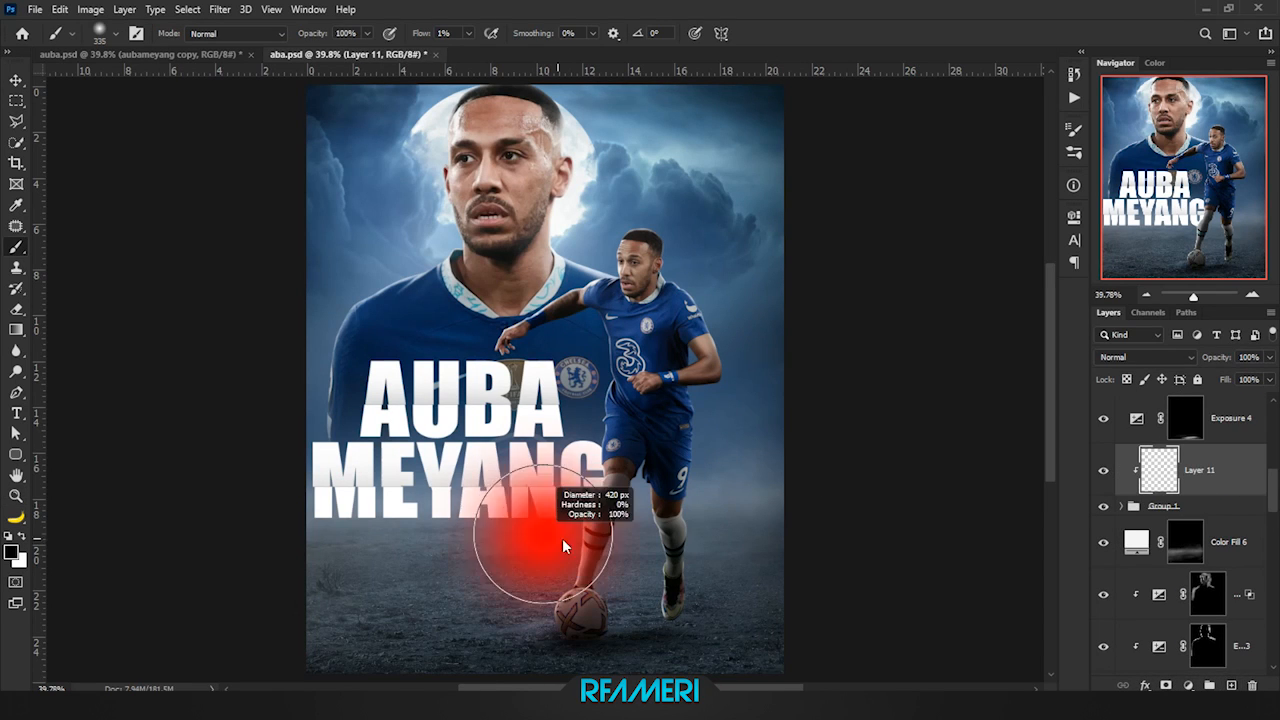
Brush subtle soft black shading onto the clipped layer at MEYANG's end where the title meets the player's leg
click(1236, 505)
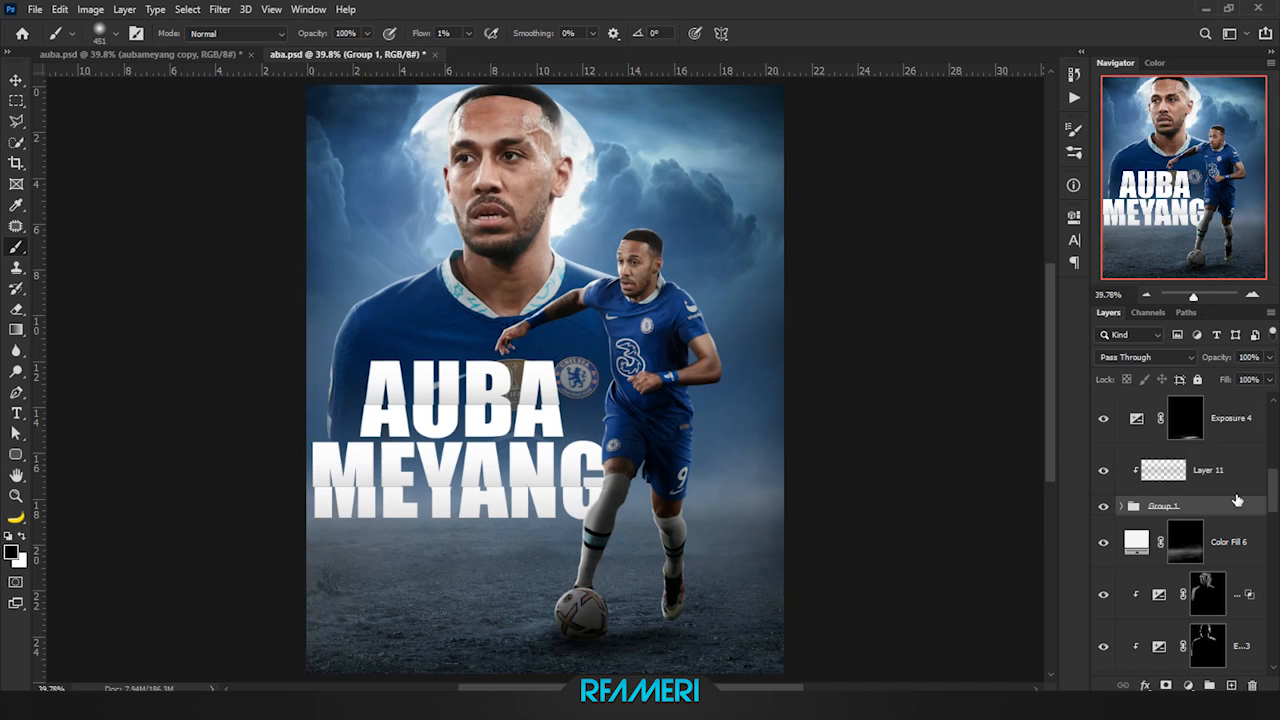
shift+click(1229, 480)
double_click(1228, 541)
drag(1218, 537, 1207, 573)
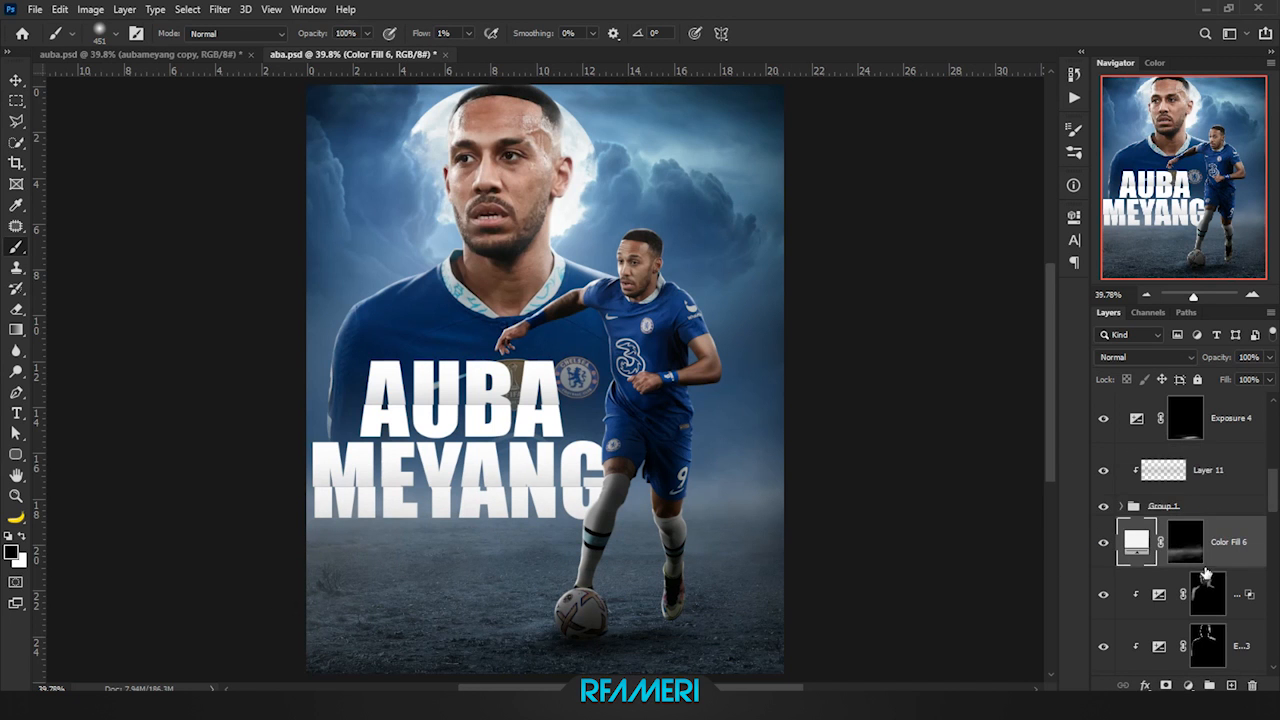
key(z)
drag(549, 385, 606, 386)
key(ctrl+0)
scroll(1200, 551, up, 7)
scroll(1198, 547, down, 5)
Add a new layer above the title shading and stamp black debris around the ball with the 005_Explosion brush at 859 px
click(1221, 563)
click(1231, 686)
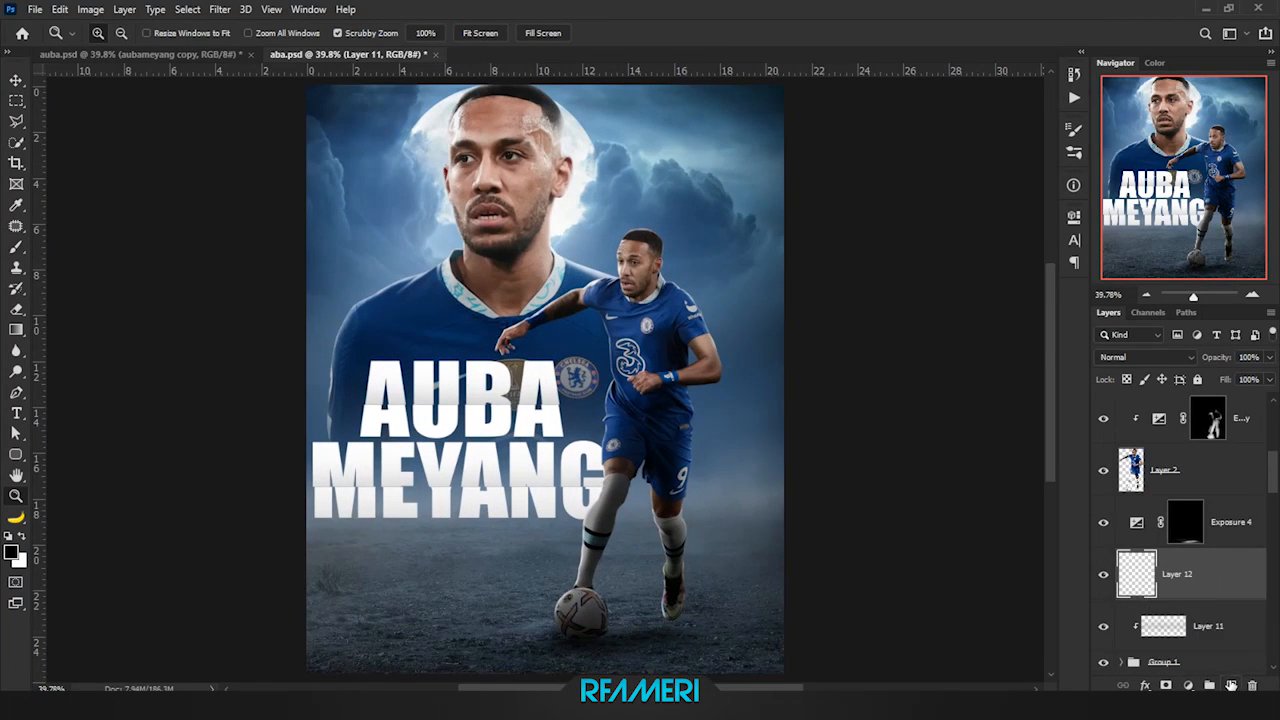
click(1074, 151)
scroll(800, 300, up, 15)
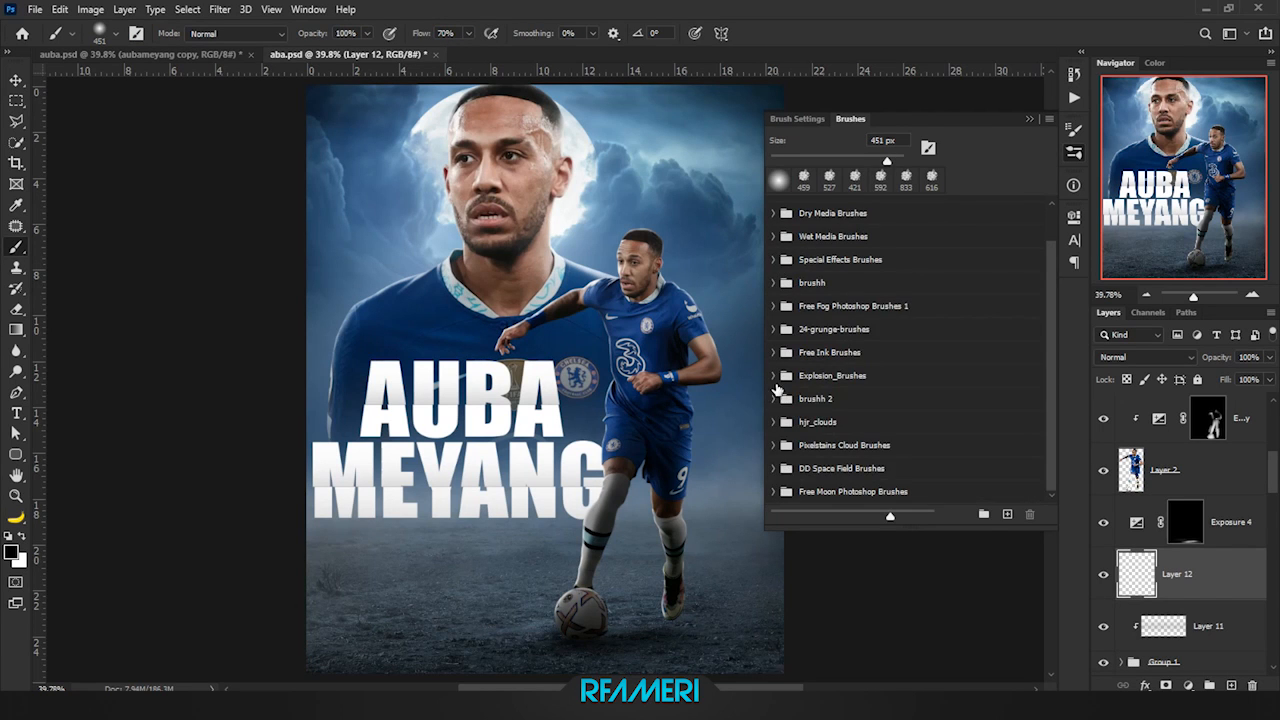
click(774, 376)
scroll(843, 410, down, 5)
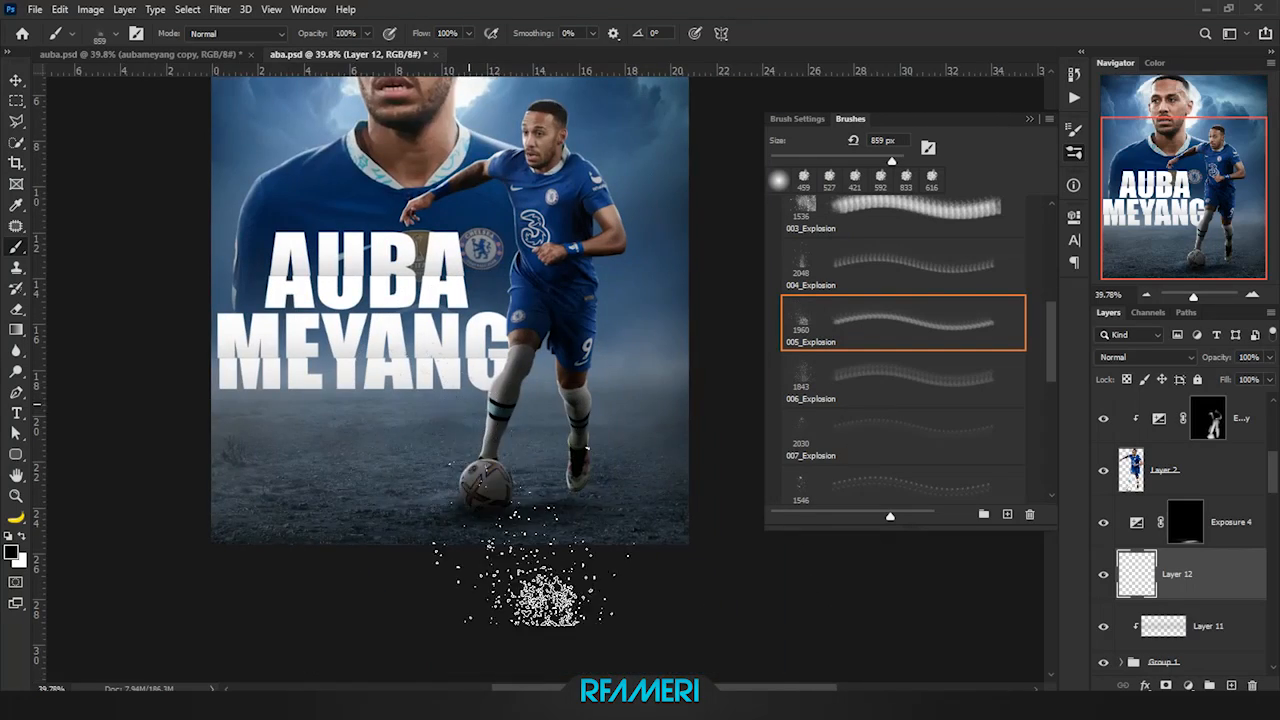
scroll(497, 435, up, 2)
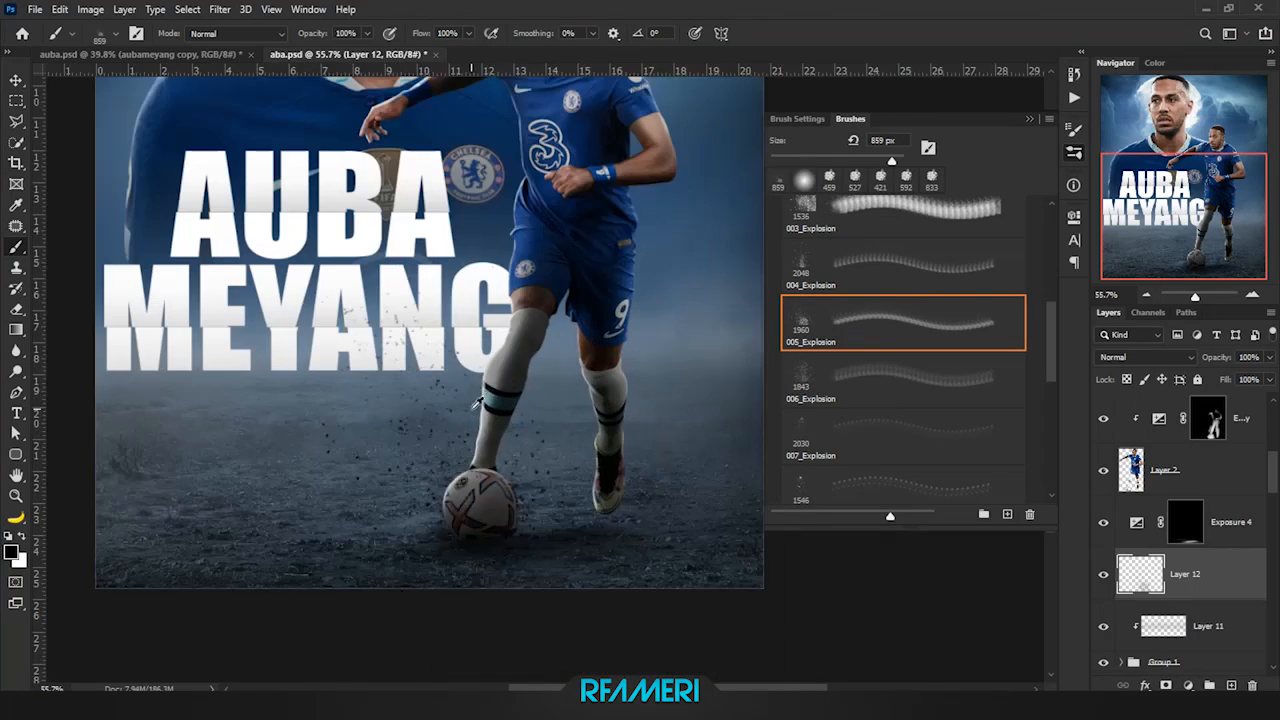
Stamp more black debris beside the player's leg with the 004_Explosion brush at 1061 px
click(840, 256)
click(520, 311)
scroll(520, 311, down, 2)
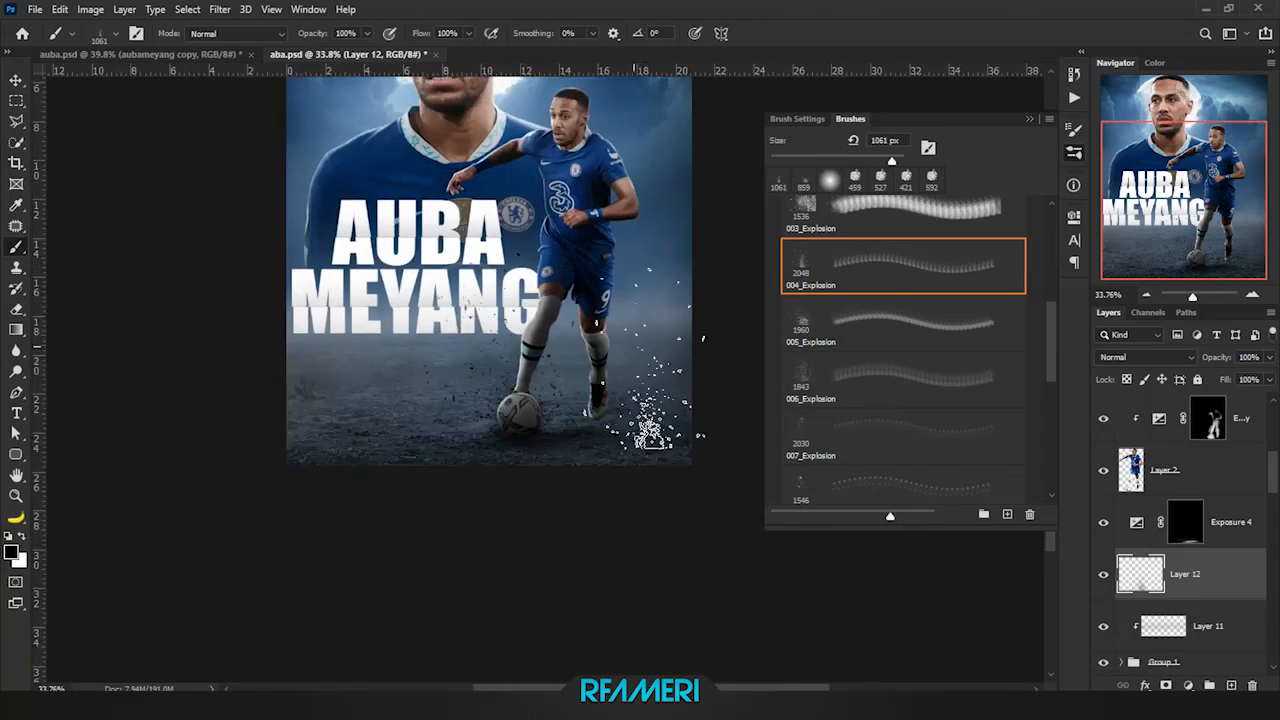
scroll(886, 403, down, 4)
Paint white dust along the poster's lower edge on a new layer using the 0010_Explosion brush rotated to -97°
click(843, 357)
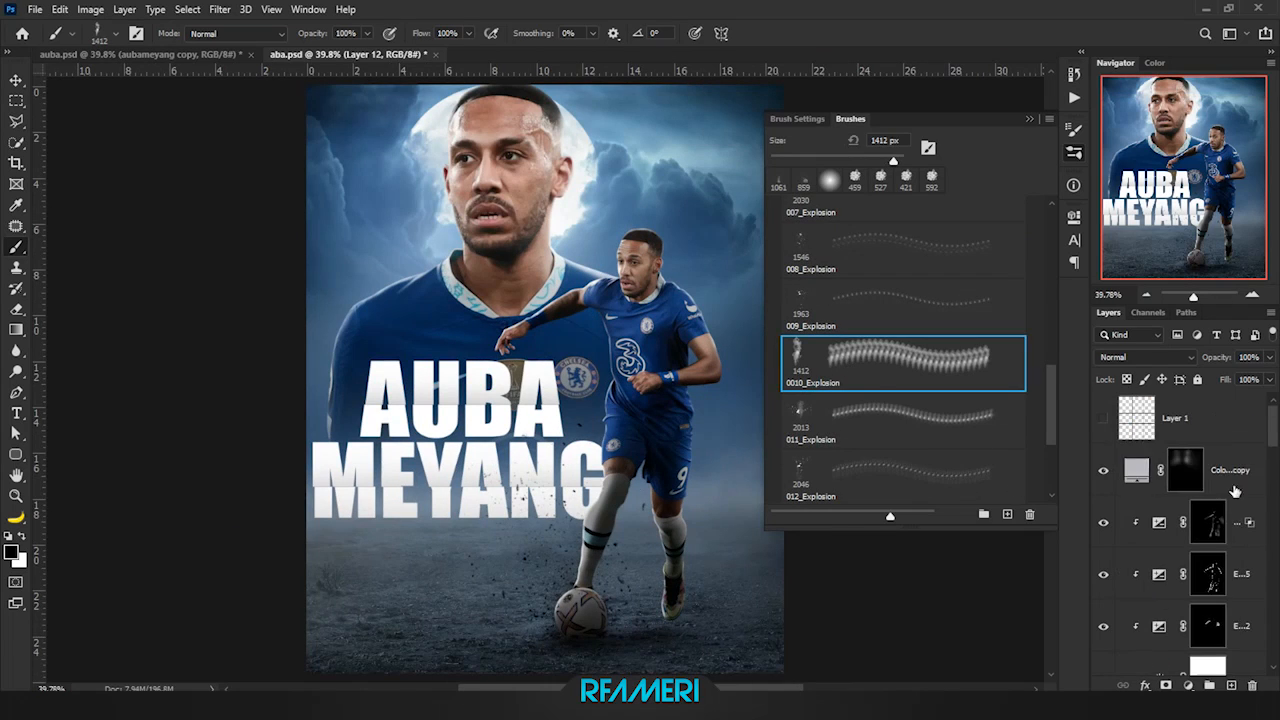
click(21, 536)
right_click(511, 367)
click(506, 429)
mouse_move(571, 428)
mouse_down()
mouse_move(548, 440)
mouse_move(598, 478)
mouse_up()
scroll(577, 338, down, 5)
click(560, 486)
key(ctrl+z)
click(556, 526)
scroll(569, 472, up, 4)
mouse_move(590, 270)
mouse_down()
mouse_move(539, 361)
mouse_move(530, 346)
mouse_up()
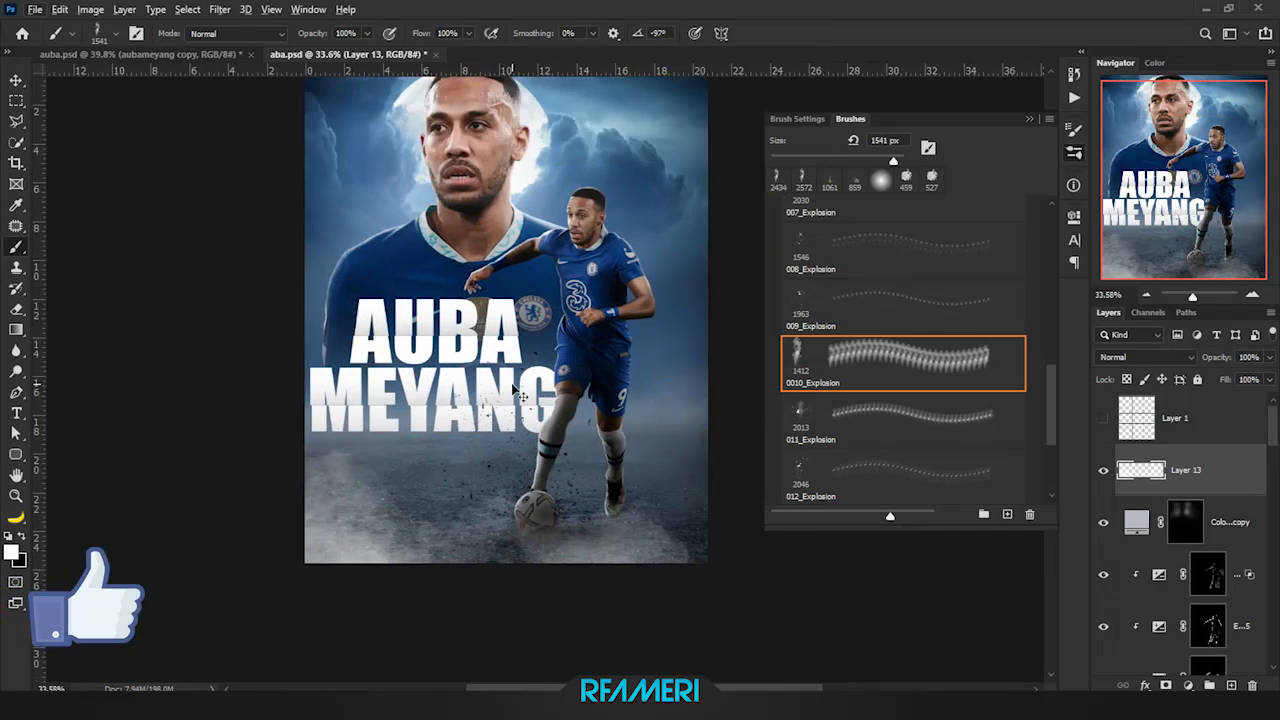
Add a dark blue solid color fill layer, place it beneath the light haze fill and target its mask
key(ctrl+0)
click(1188, 685)
click(1150, 402)
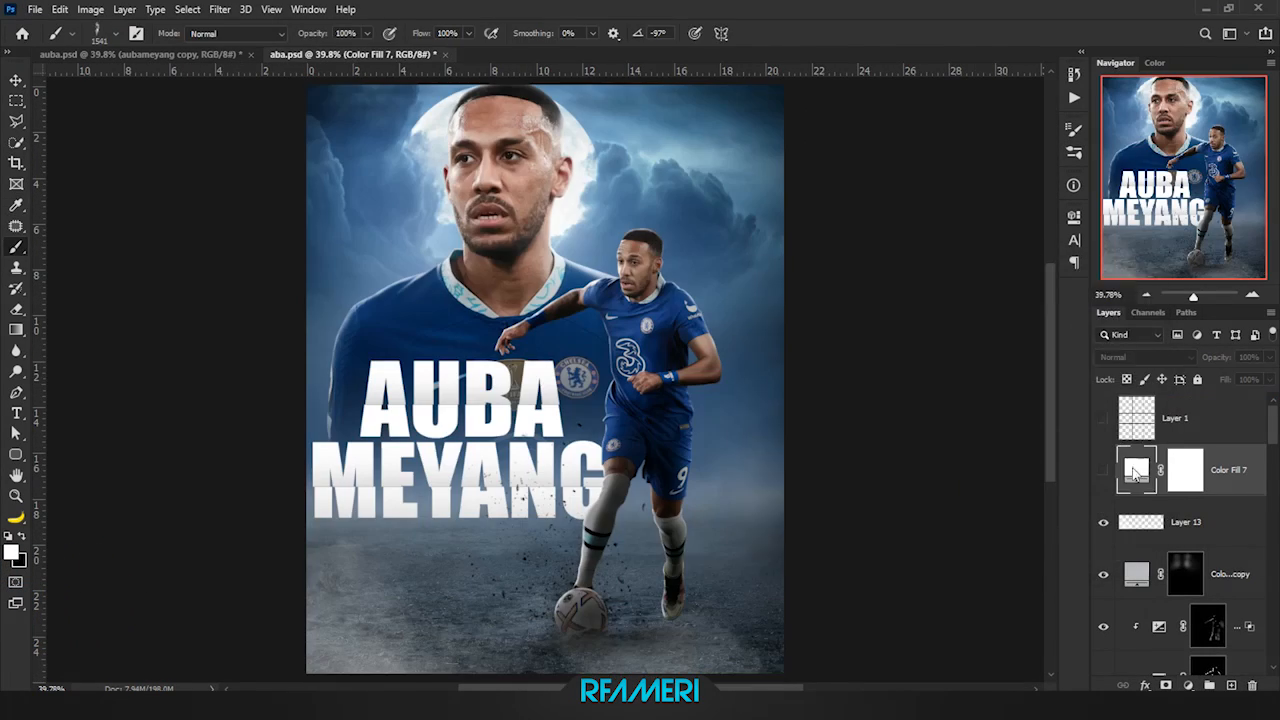
click(323, 301)
click(1090, 302)
key(b)
right_click(645, 368)
key(Escape)
click(1190, 585)
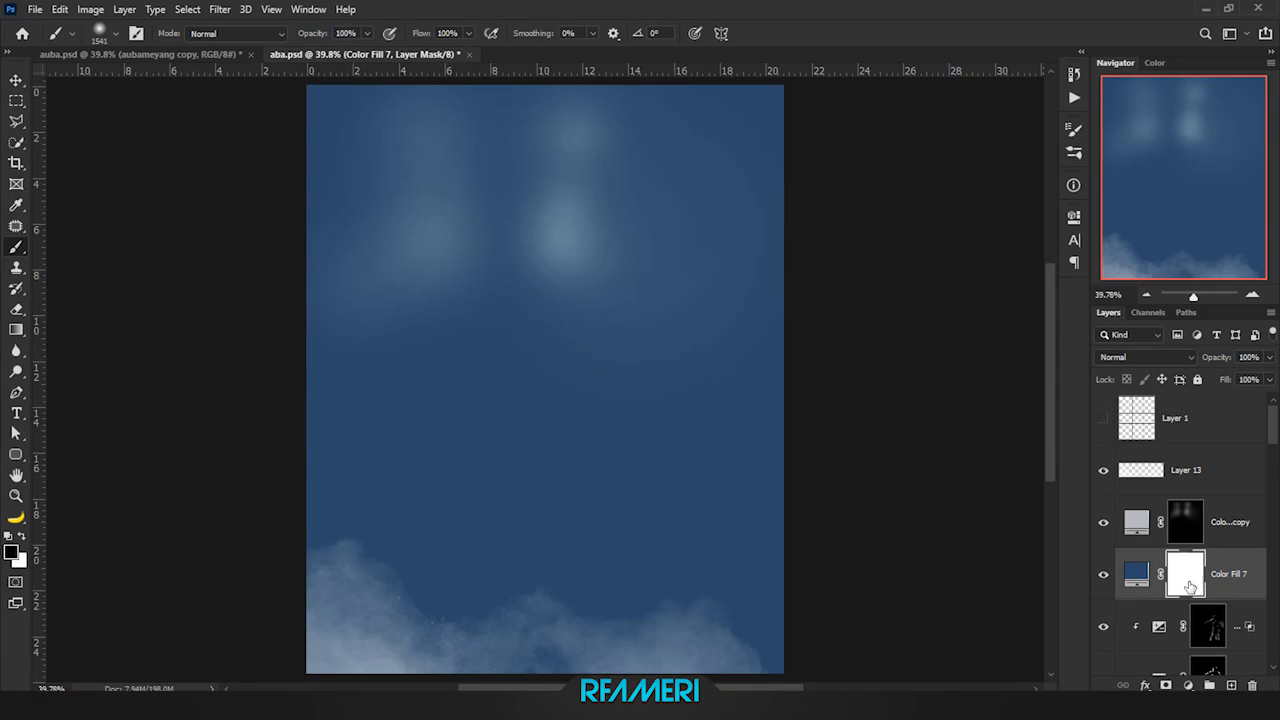
Fill the blue fill layer's mask with black and arrange the layer directly above the white dust
key(x)
key(alt+BackSpace)
drag(1220, 577, 1180, 540)
Paint white on Color Fill 7's mask with a large soft brush at 4% flow to bring blue haze around the poster's edges
drag(732, 500, 732, 390)
key(x)
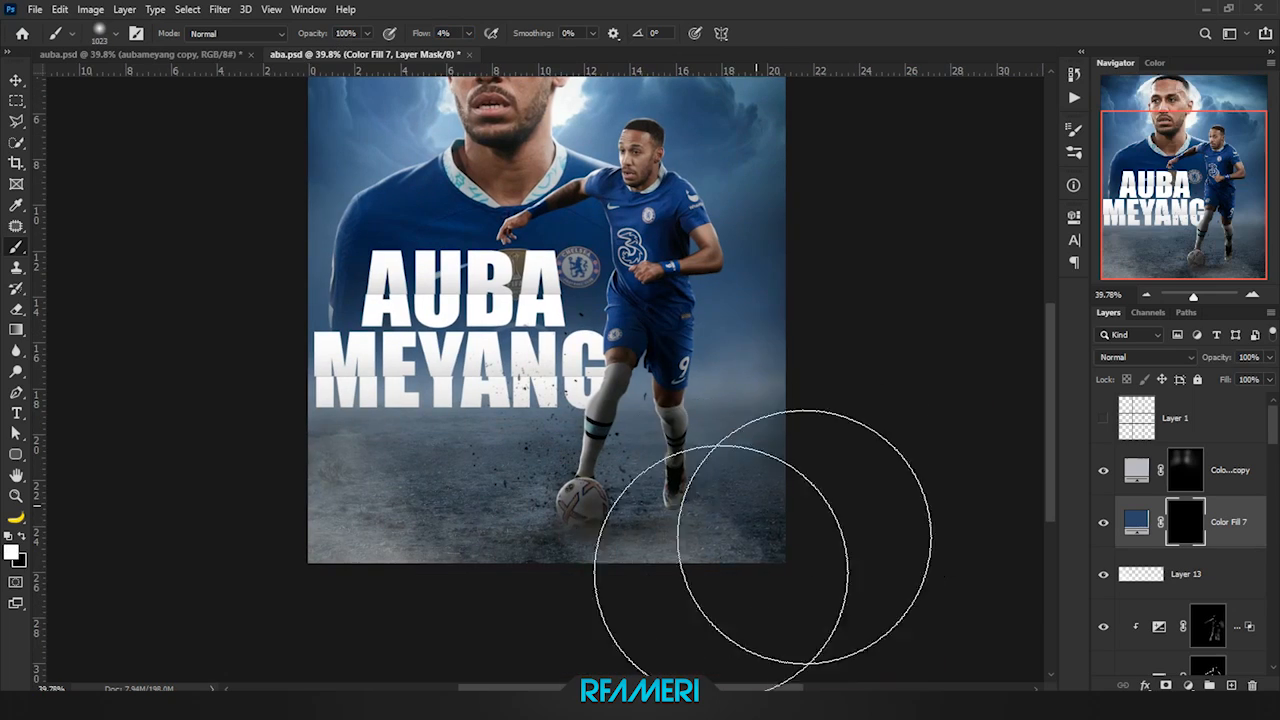
drag(351, 325, 449, 485)
drag(394, 346, 531, 428)
drag(620, 420, 529, 397)
drag(924, 188, 822, 386)
drag(757, 516, 748, 411)
scroll(746, 410, down, 4)
key(x)
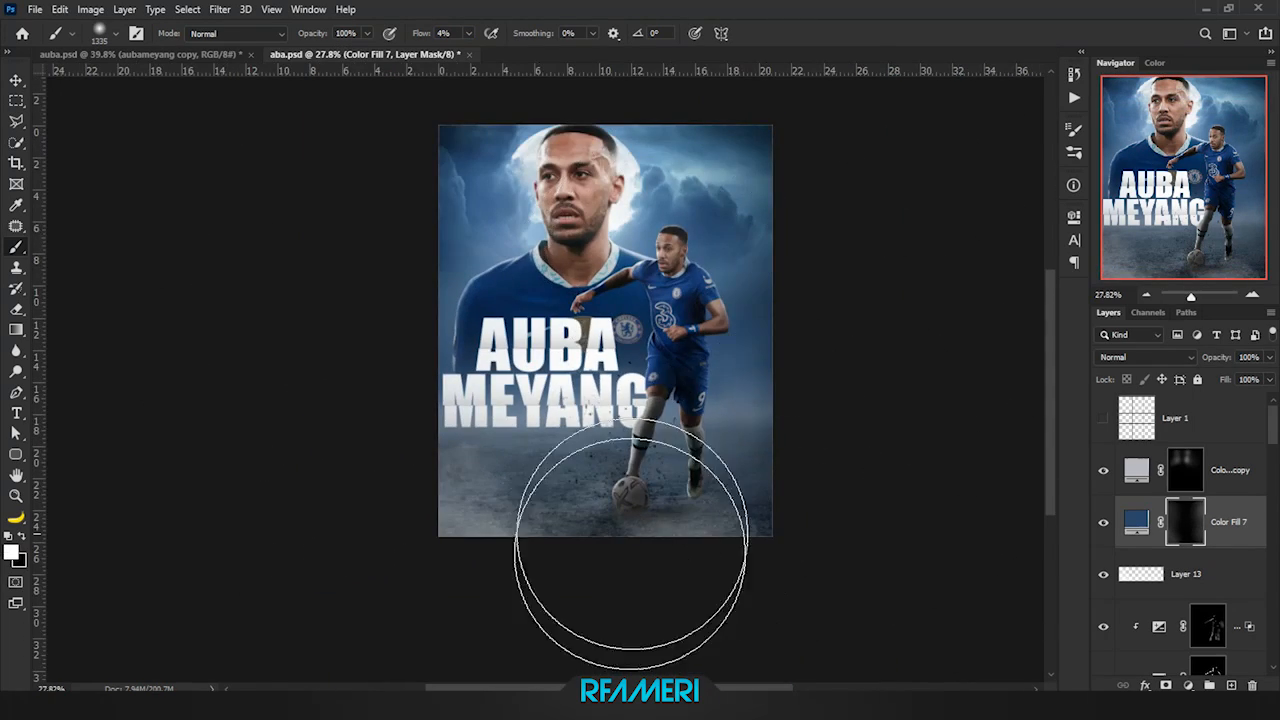
key(ctrl+1)
key(ctrl+0)
key(x)
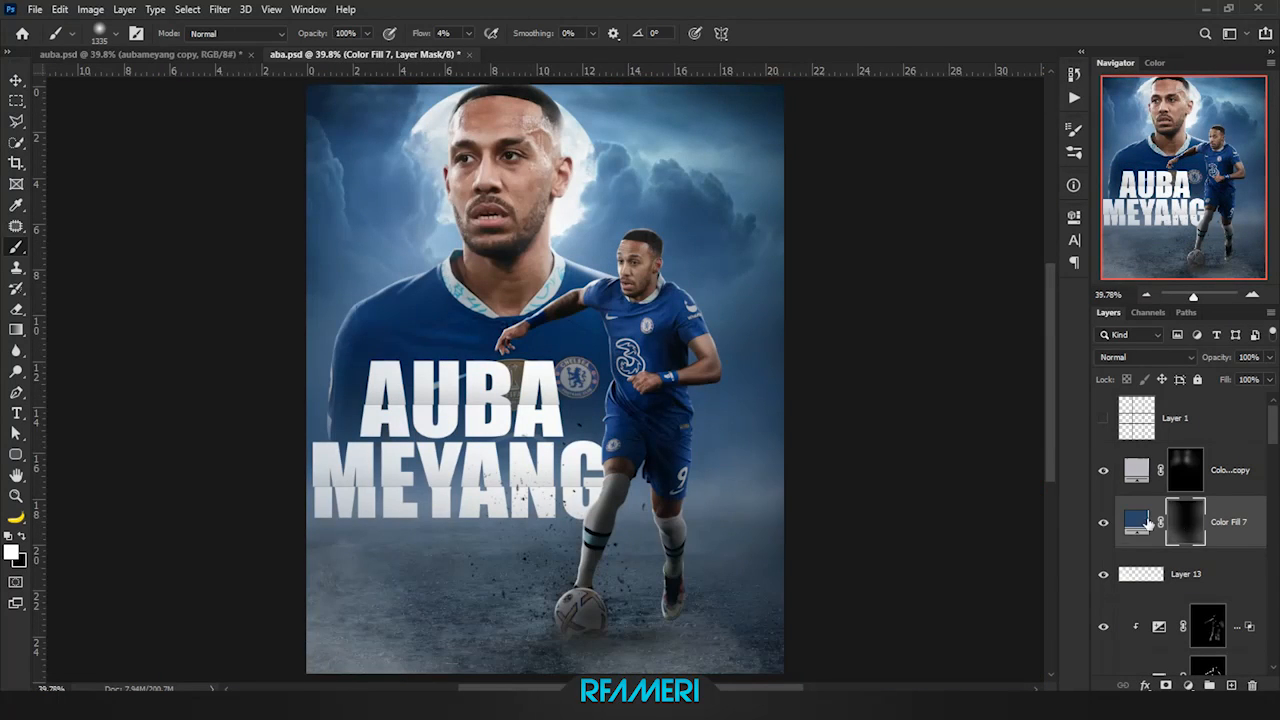
Review Color Fill 7's color and toggle the top layers' visibility to compare the haze
double_click(1150, 522)
click(1115, 324)
click(1105, 522)
click(1104, 470)
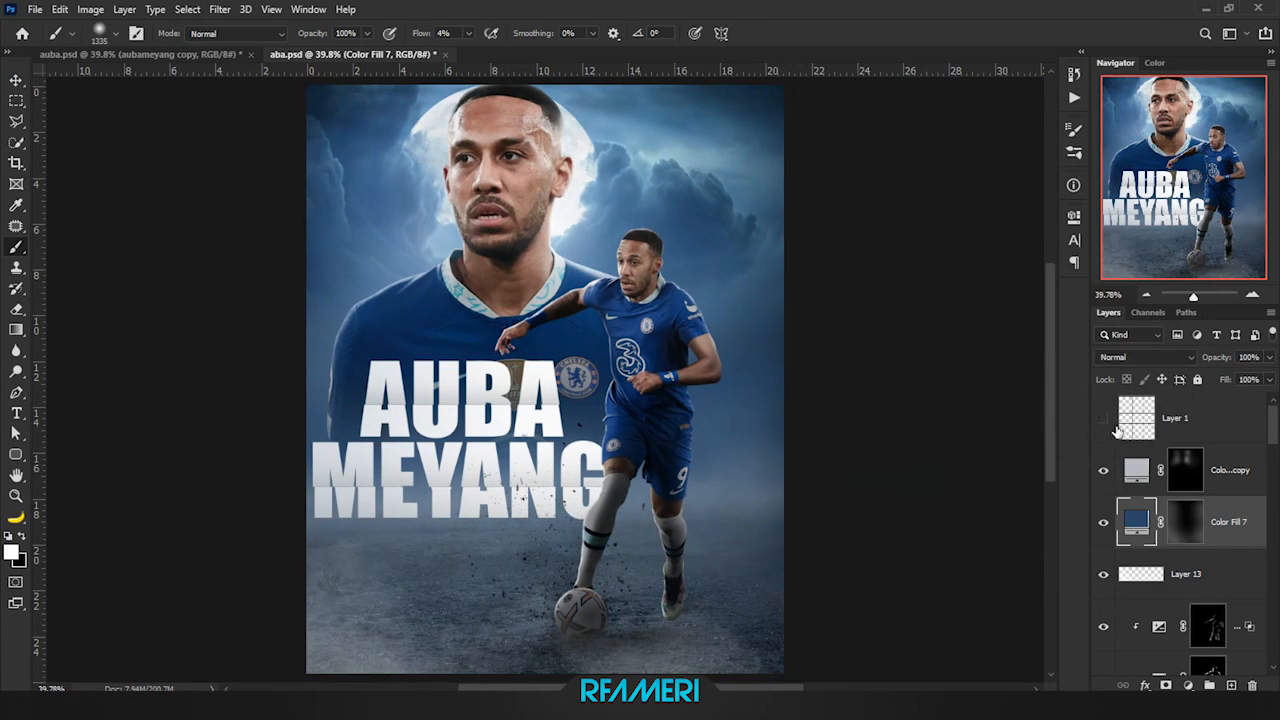
click(1104, 420)
click(1200, 420)
click(1222, 476)
scroll(1197, 538, down, 3)
key(z)
scroll(1197, 538, down, 3)
Raise the contrast of the running player on Layer 2 slightly with the Camera Raw filter and check his exposure adjustment
click(1165, 574)
click(220, 9)
click(291, 105)
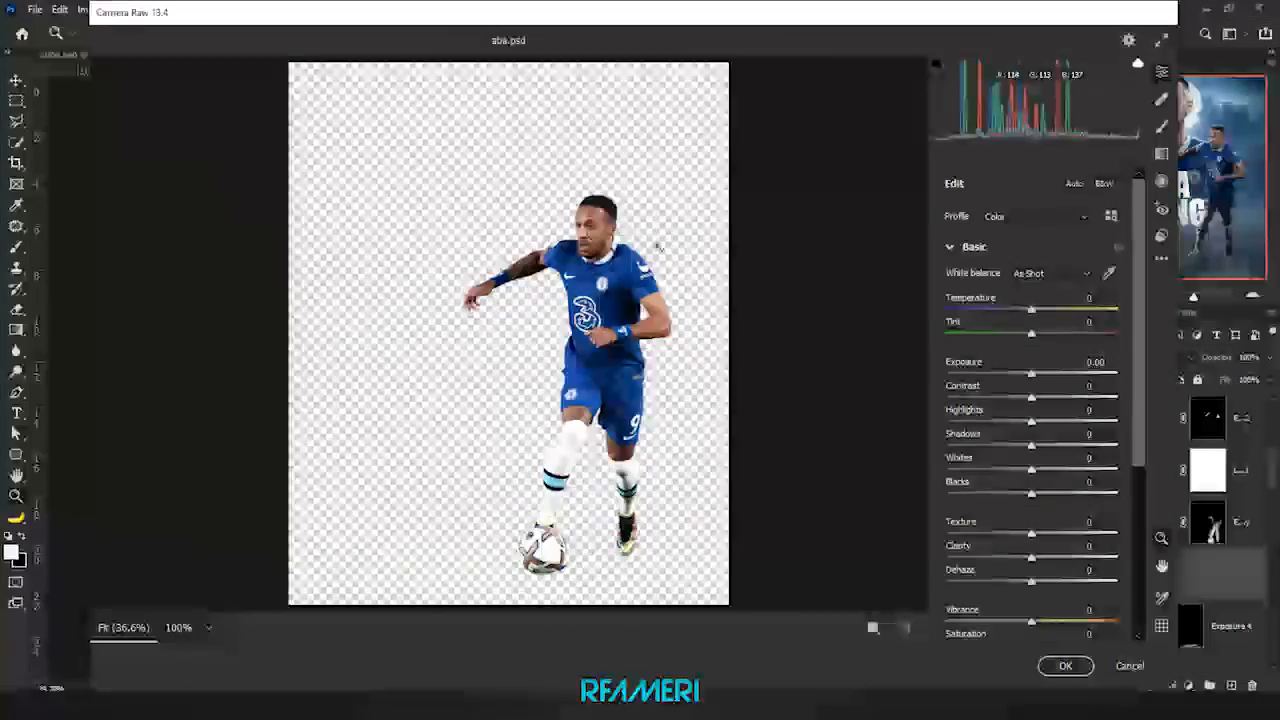
drag(1031, 397, 1052, 400)
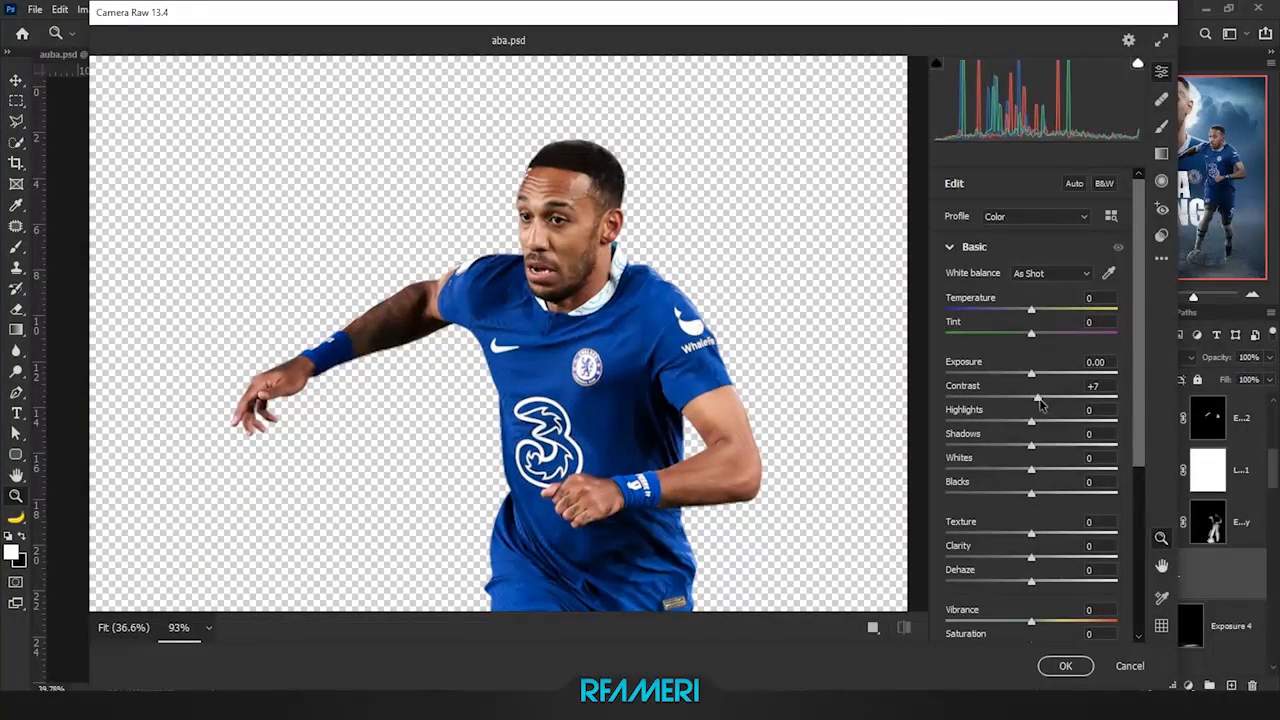
click(1066, 665)
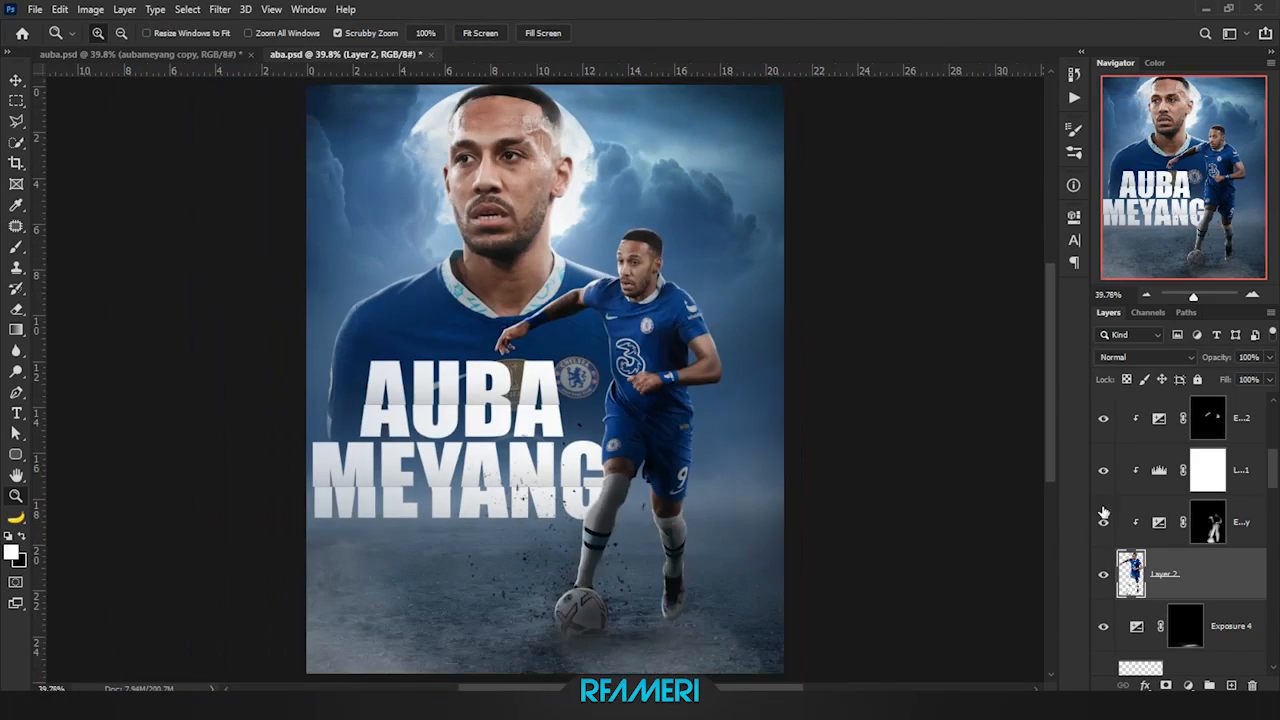
click(1103, 418)
click(1103, 418)
scroll(1109, 500, up, 1)
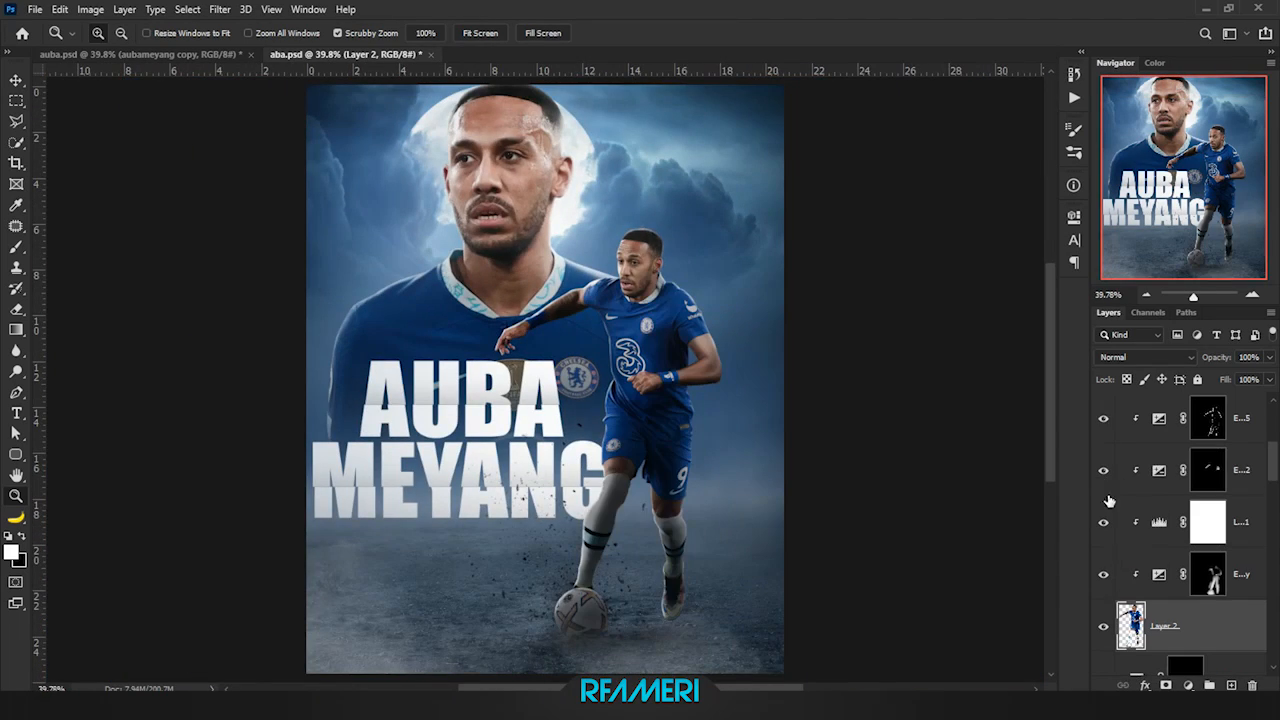
Touch up the Exposure 5 copy mask on the running player's face with a small soft brush at low flow
drag(653, 234, 700, 236)
scroll(1173, 430, up, 1)
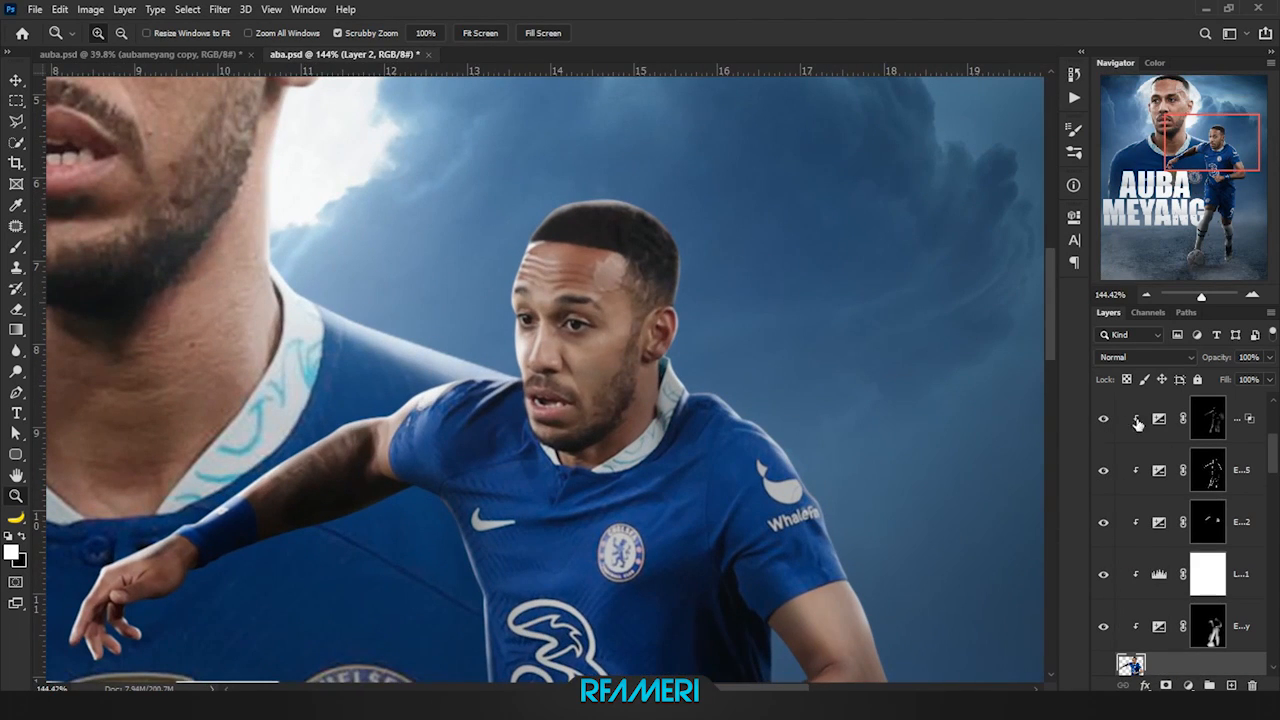
click(1208, 470)
key(b)
drag(417, 34, 412, 35)
drag(547, 260, 558, 261)
key(x)
drag(612, 394, 576, 380)
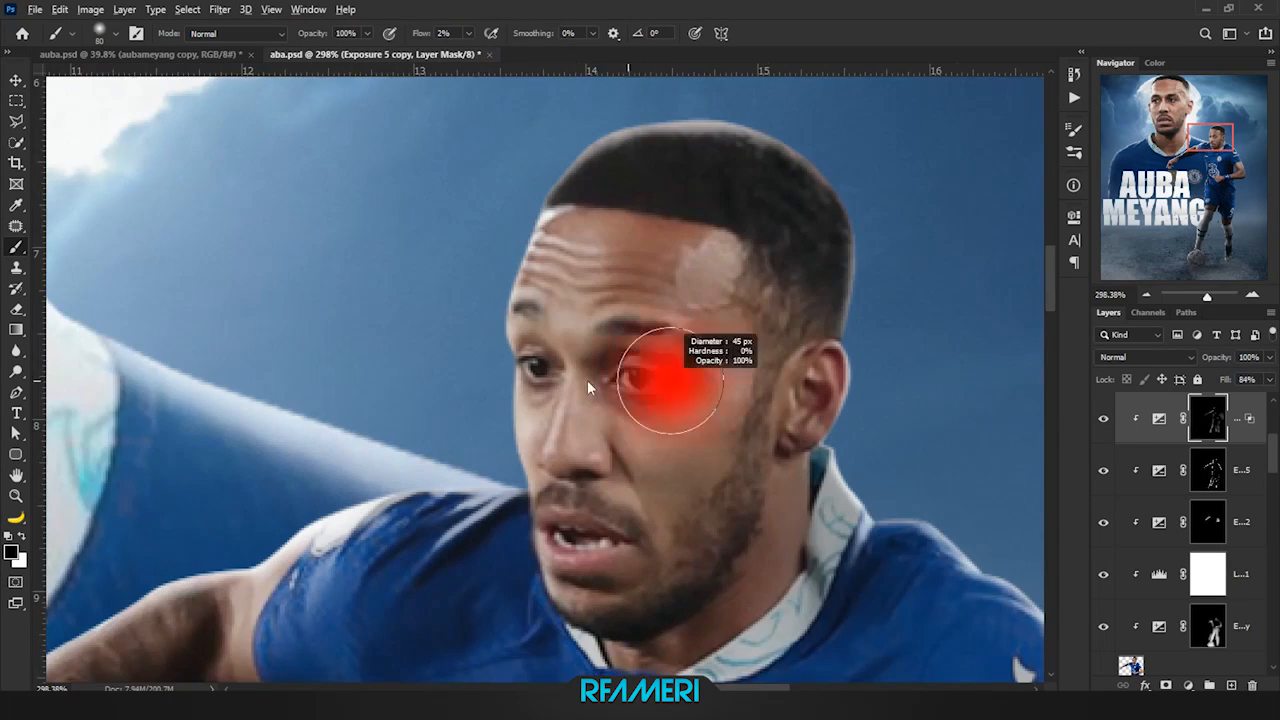
scroll(657, 371, up, 3)
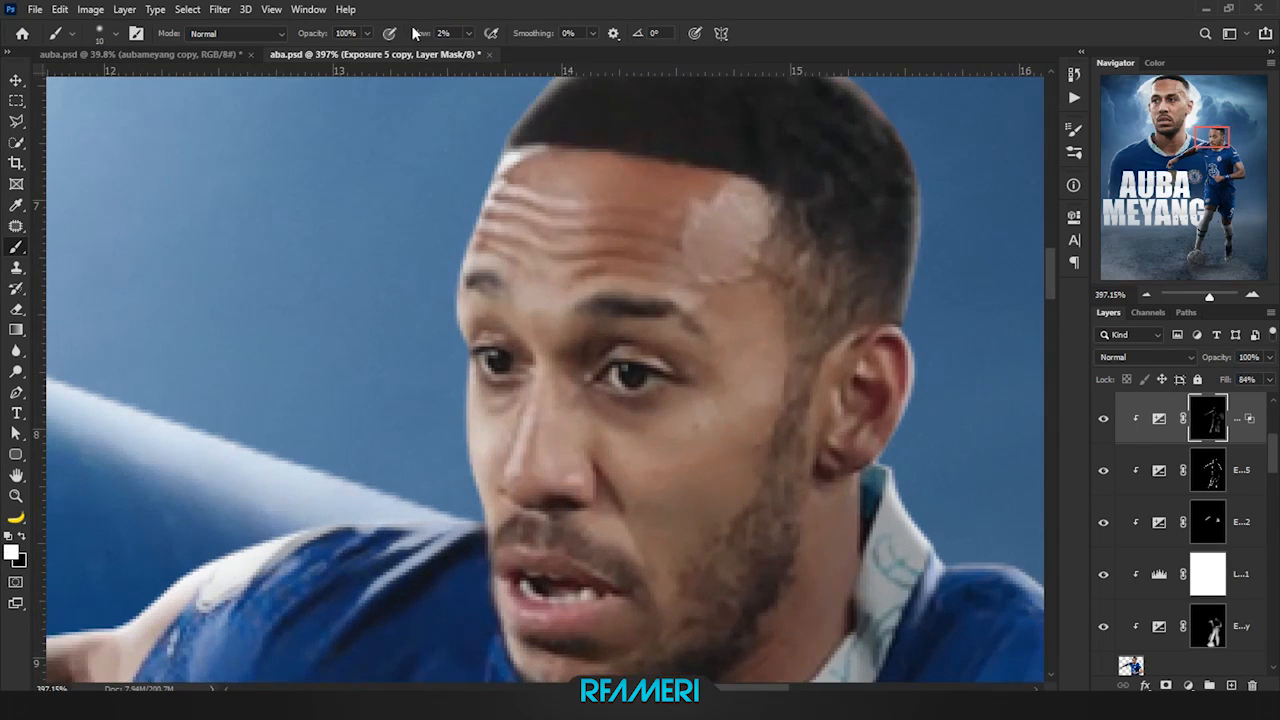
scroll(490, 361, down, 5)
key(x)
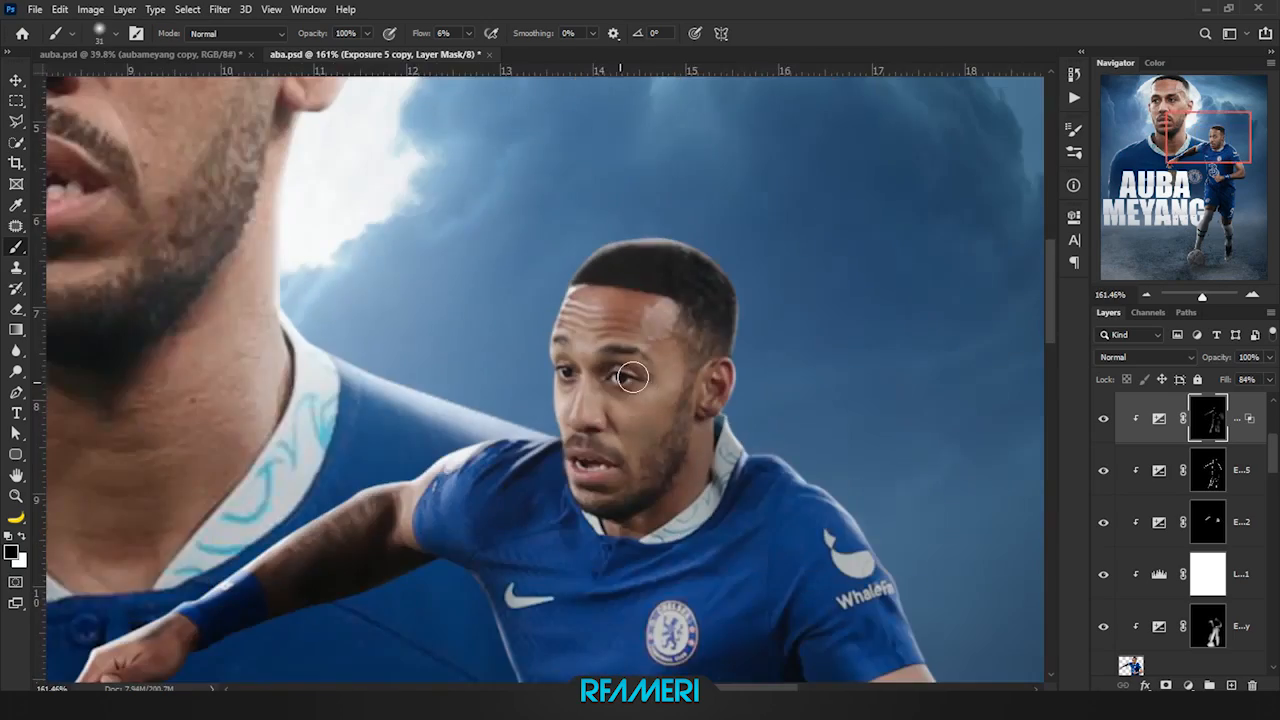
Refine the Exposure 5 mask on the running player's shirt and arms with a small brush at 6% flow
key(ctrl+0)
click(1208, 470)
scroll(614, 347, up, 6)
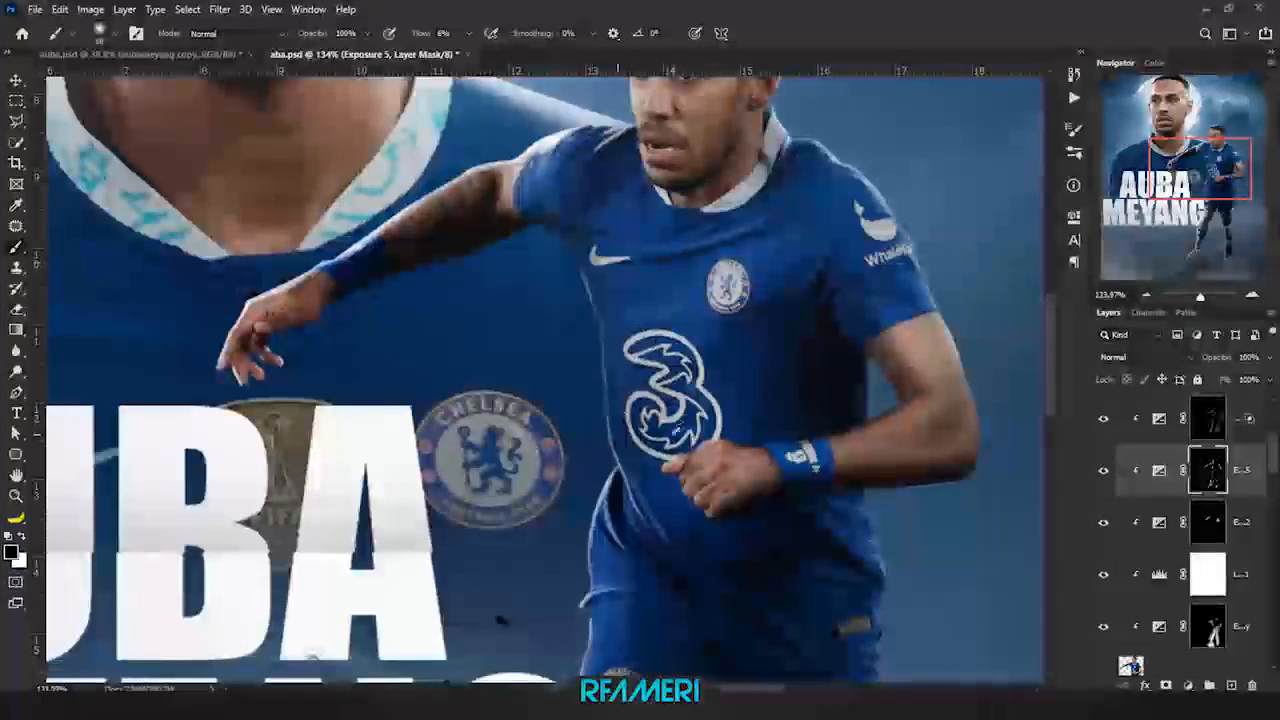
scroll(614, 347, down, 6)
key(alt+bracketleft)
key(alt+bracketleft)
key(alt+bracketleft)
key(alt+bracketleft)
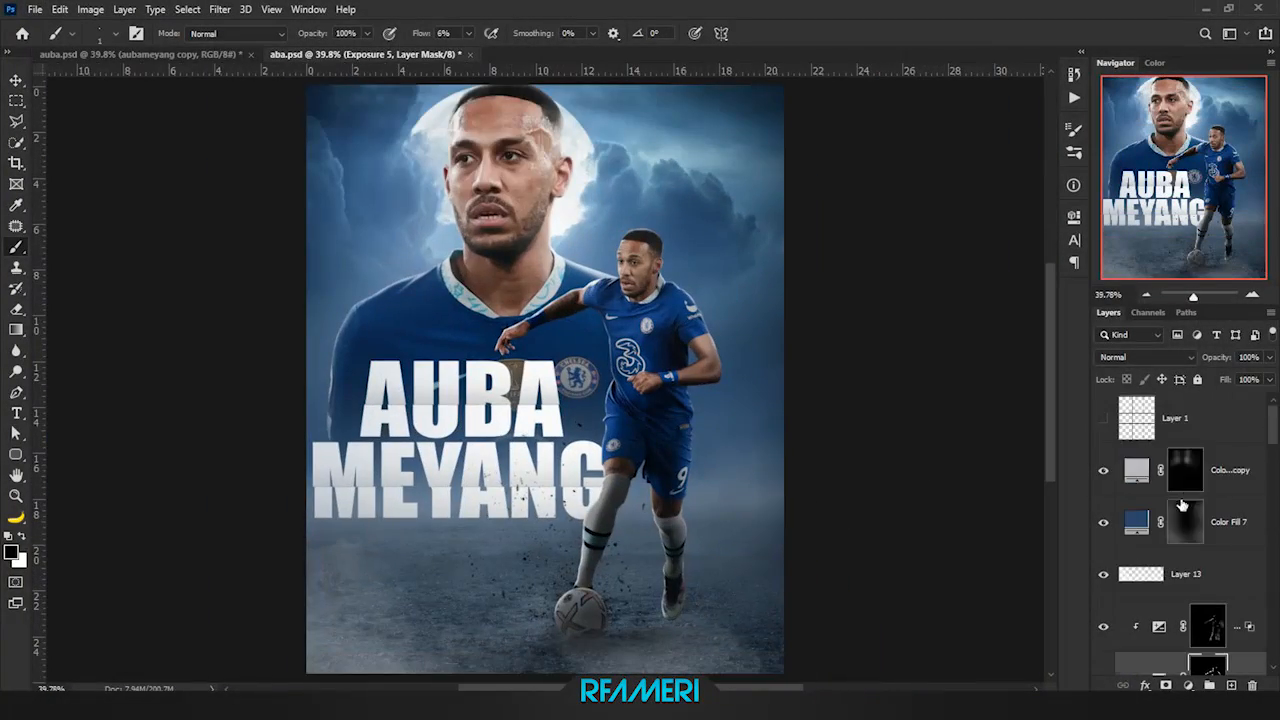
Enlarge the running player slightly together with his clipped adjustments and the Exposure 4 shadow layer
key(z)
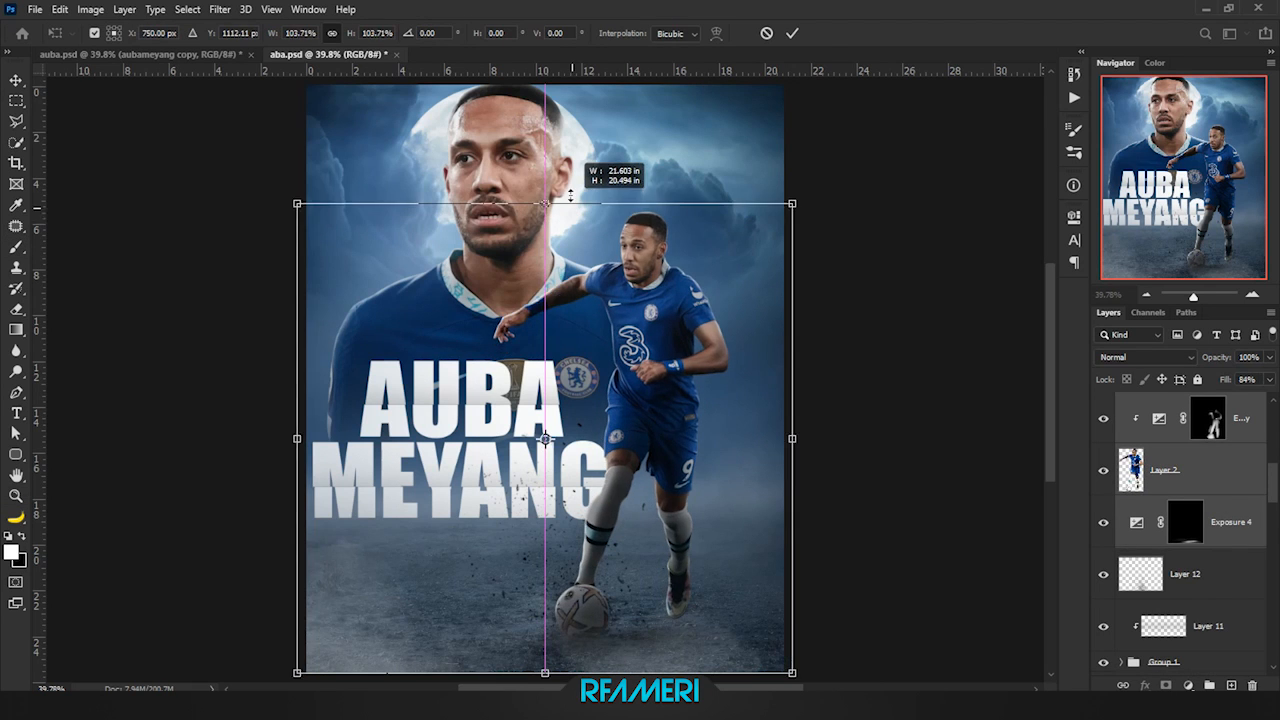
right_click(657, 396)
click(690, 404)
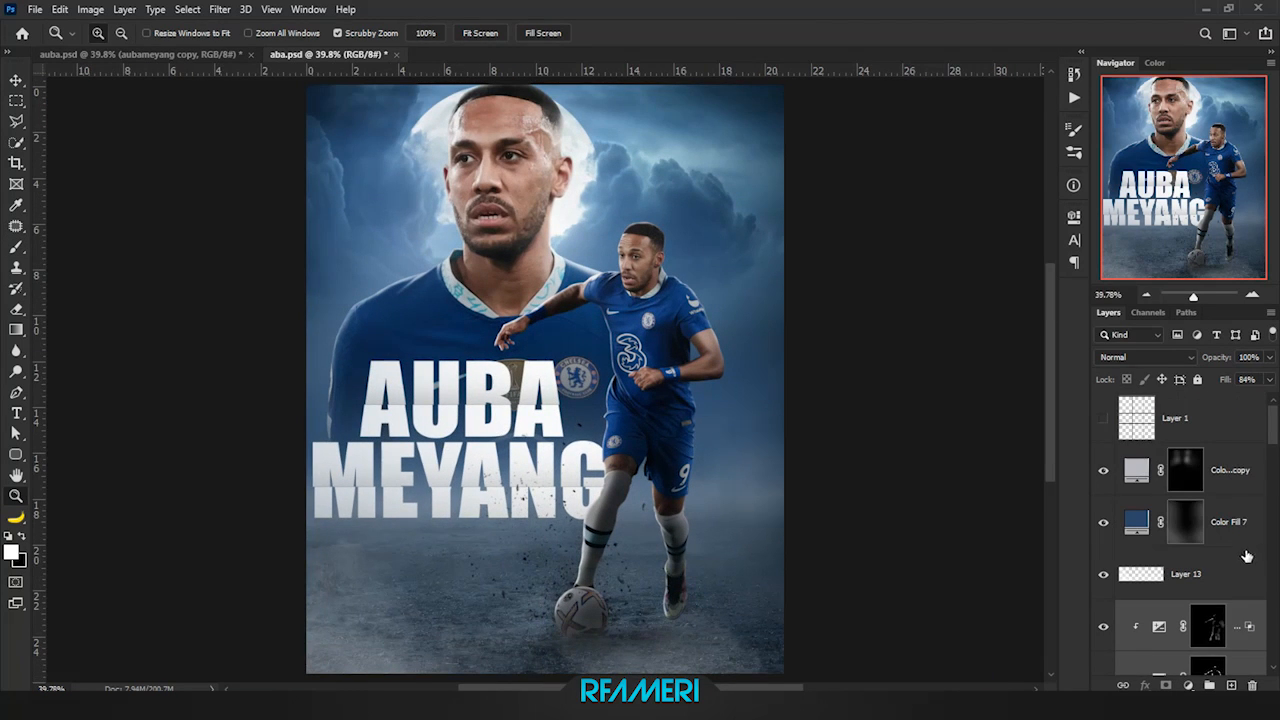
Duplicate Color Fill 7 above Layer 13 as a white fill with a black mask and paint soft haze over the running player at 5% flow
double_click(1137, 574)
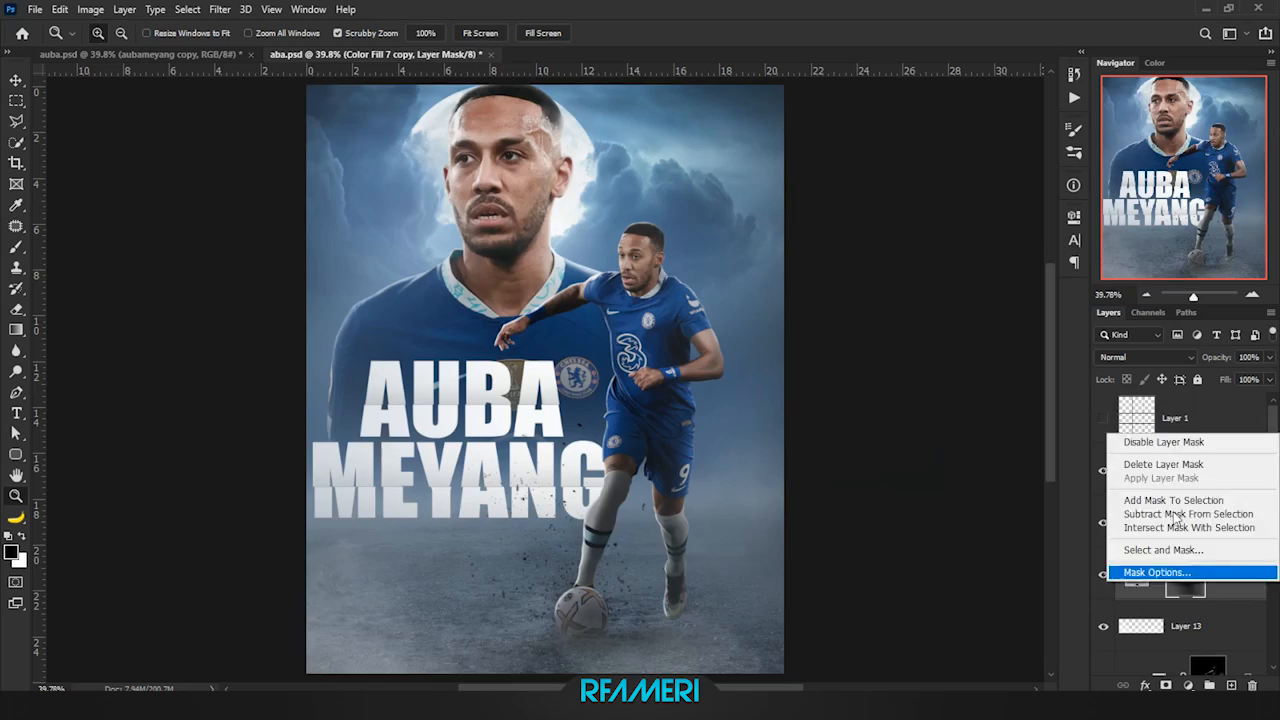
key(b)
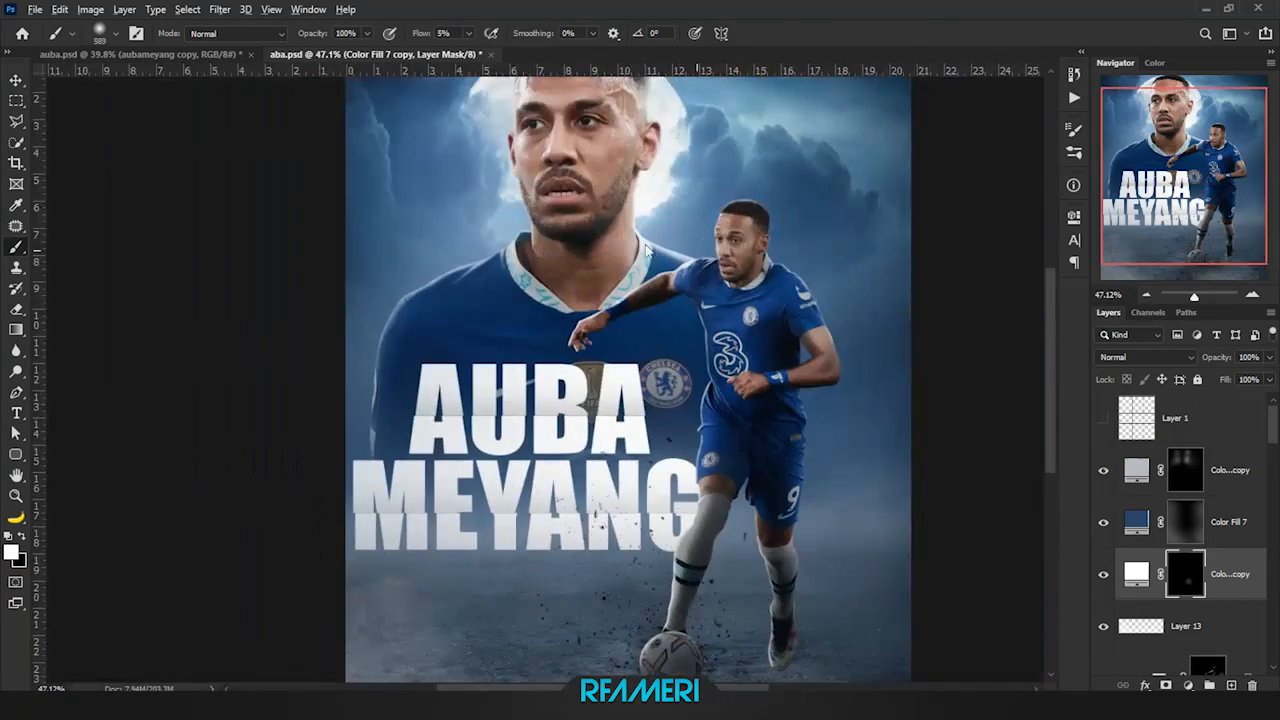
scroll(646, 250, up, 5)
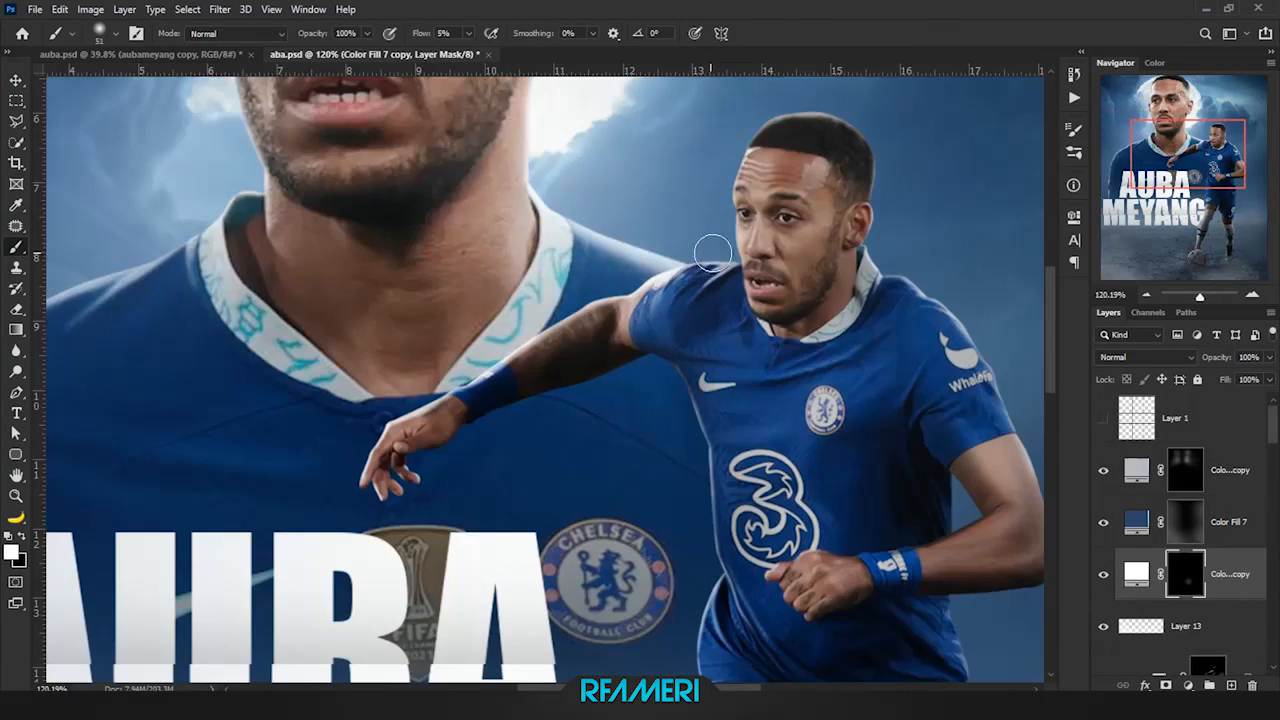
scroll(673, 281, down, 2)
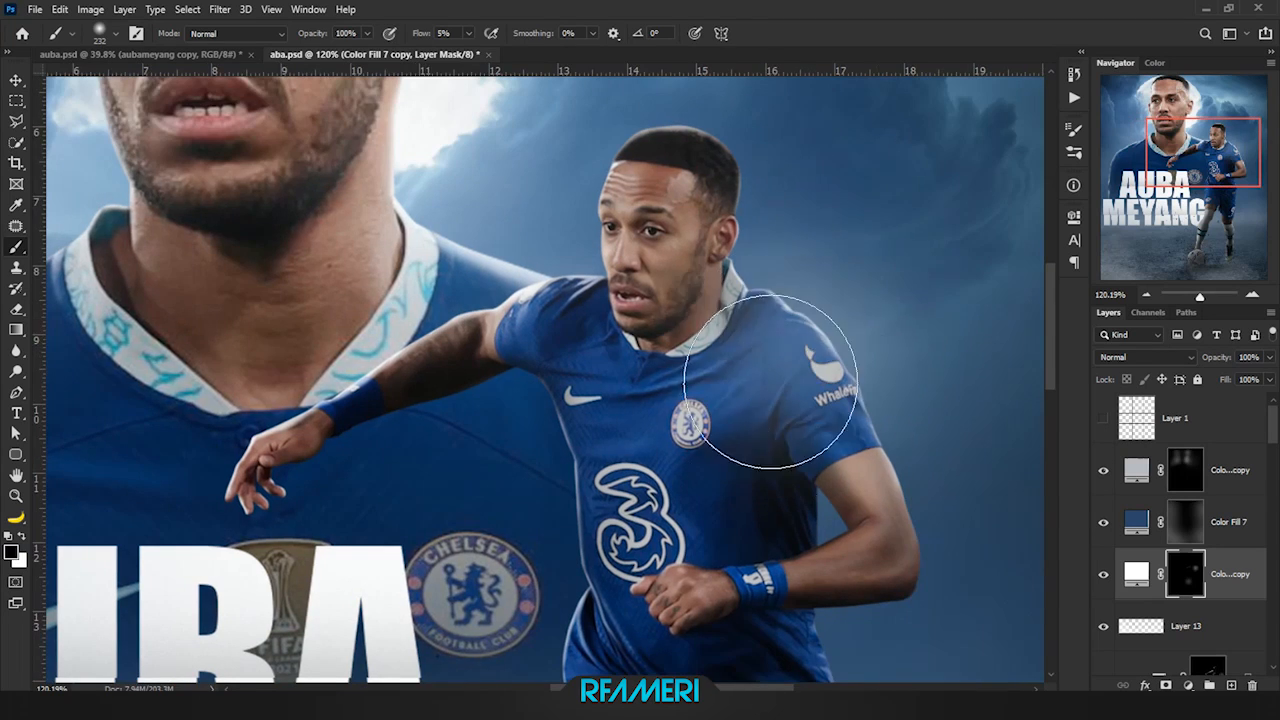
scroll(851, 386, down, 2)
scroll(831, 321, down, 2)
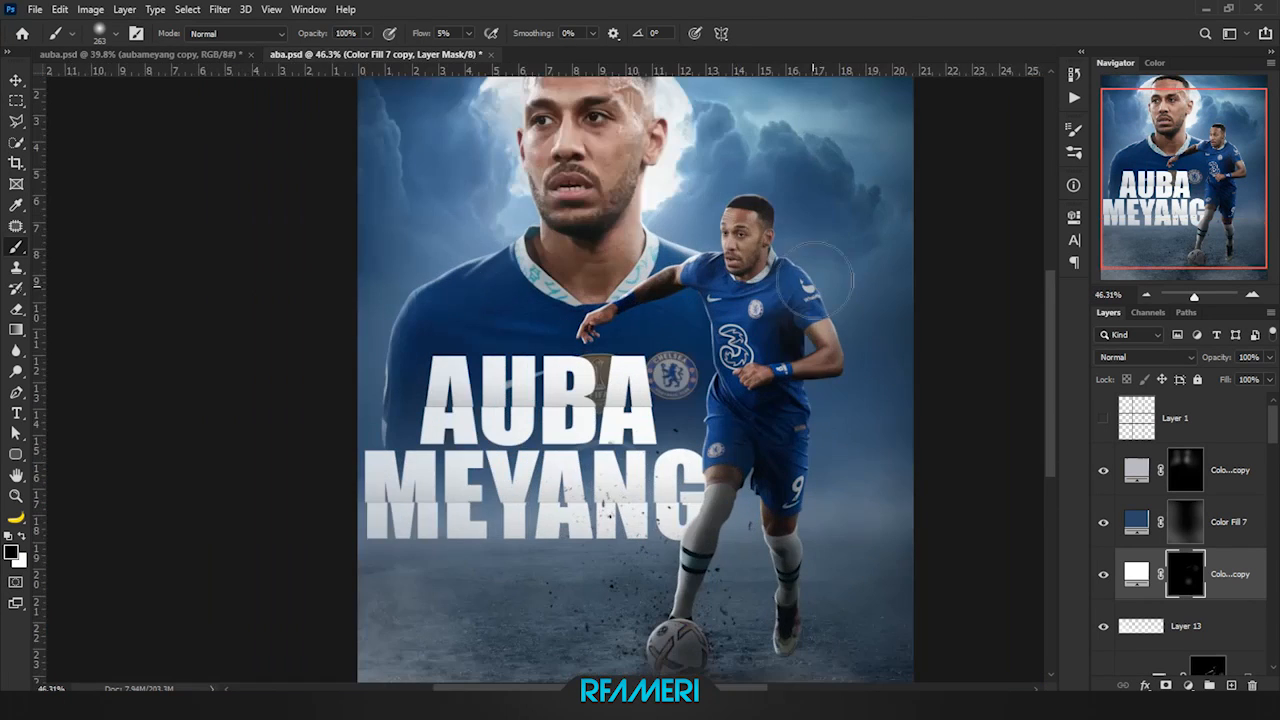
Duplicate the white haze fill beneath Layer 2, reset its mask to black and paint soft haze behind the running player at 5% flow
key(ctrl+j)
key(ctrl+shift+bracketleft)
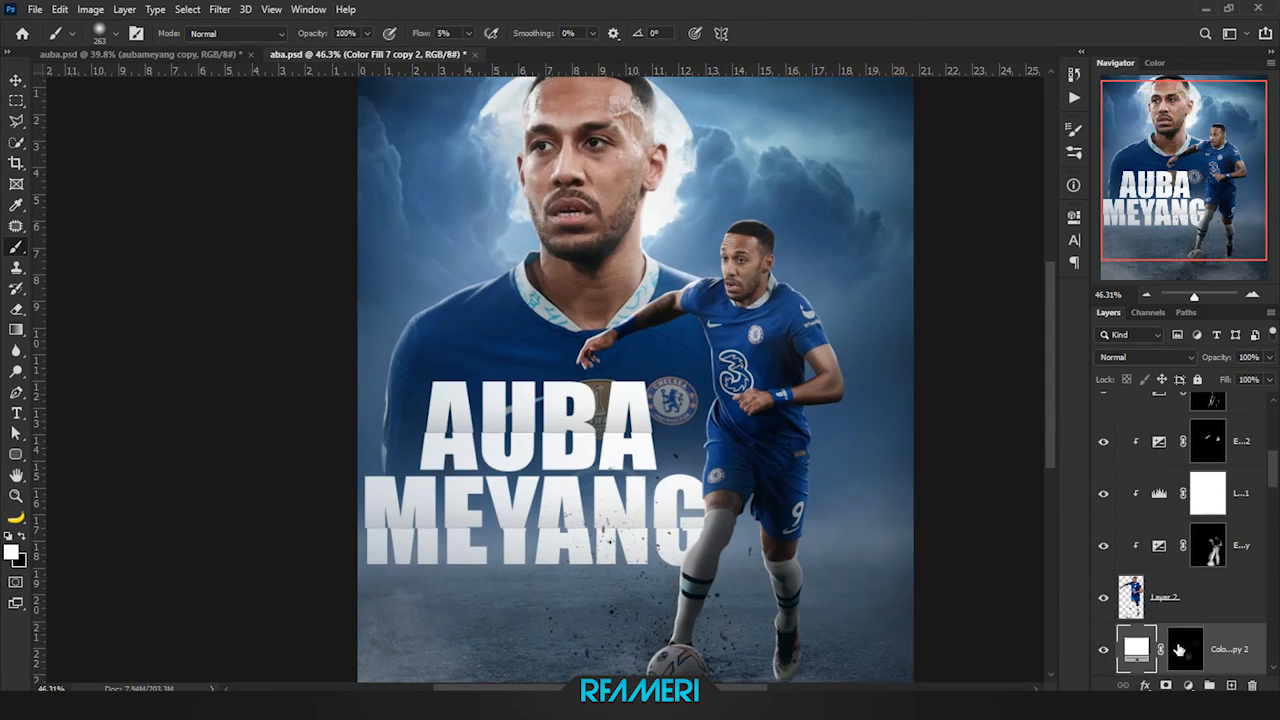
scroll(977, 434, up, 1)
click(1167, 685)
key(ctrl+i)
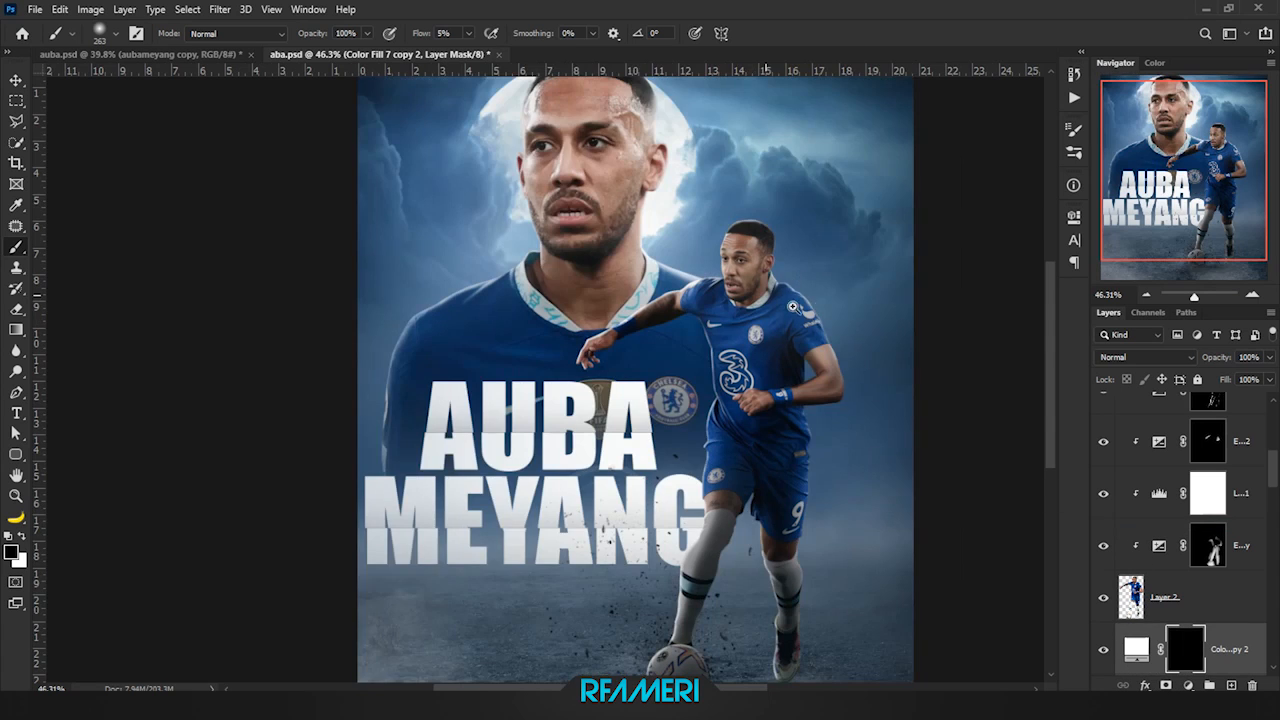
scroll(755, 355, up, 4)
key(x)
scroll(760, 380, down, 4)
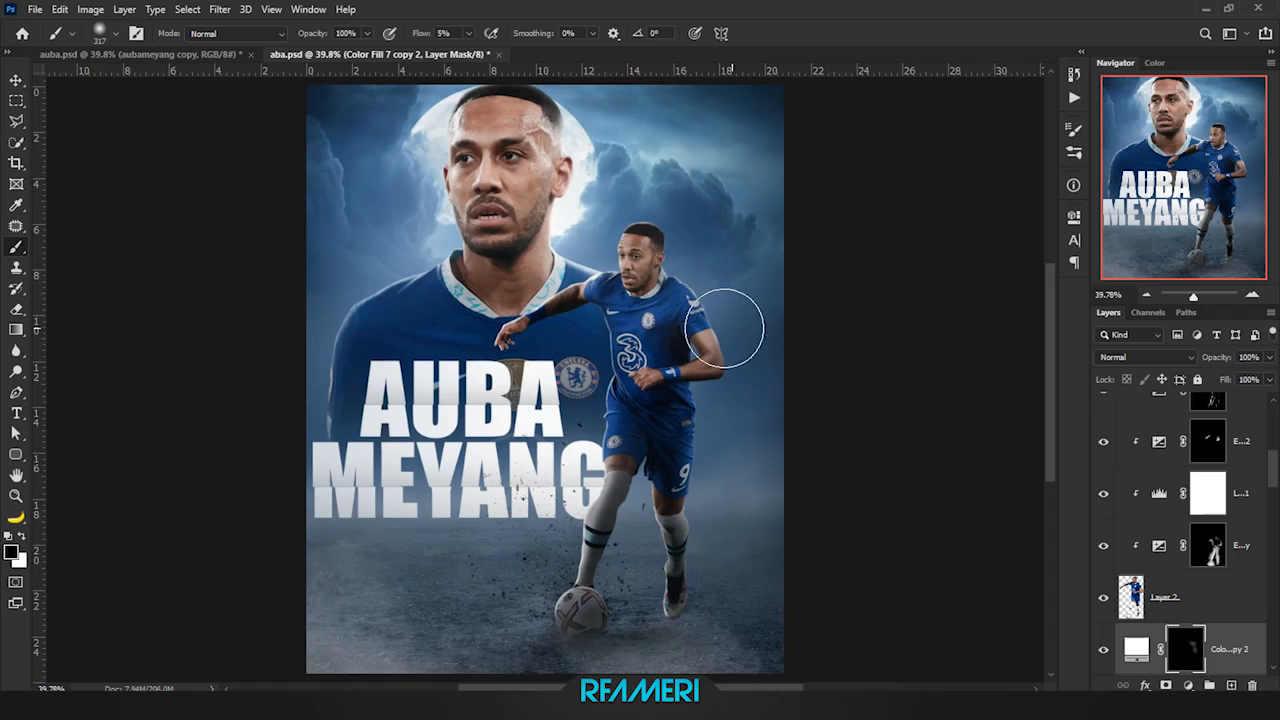
Refine the mask of the white haze fill above Layer 13 around the running player and title with a large soft brush at 5% flow
click(1107, 478)
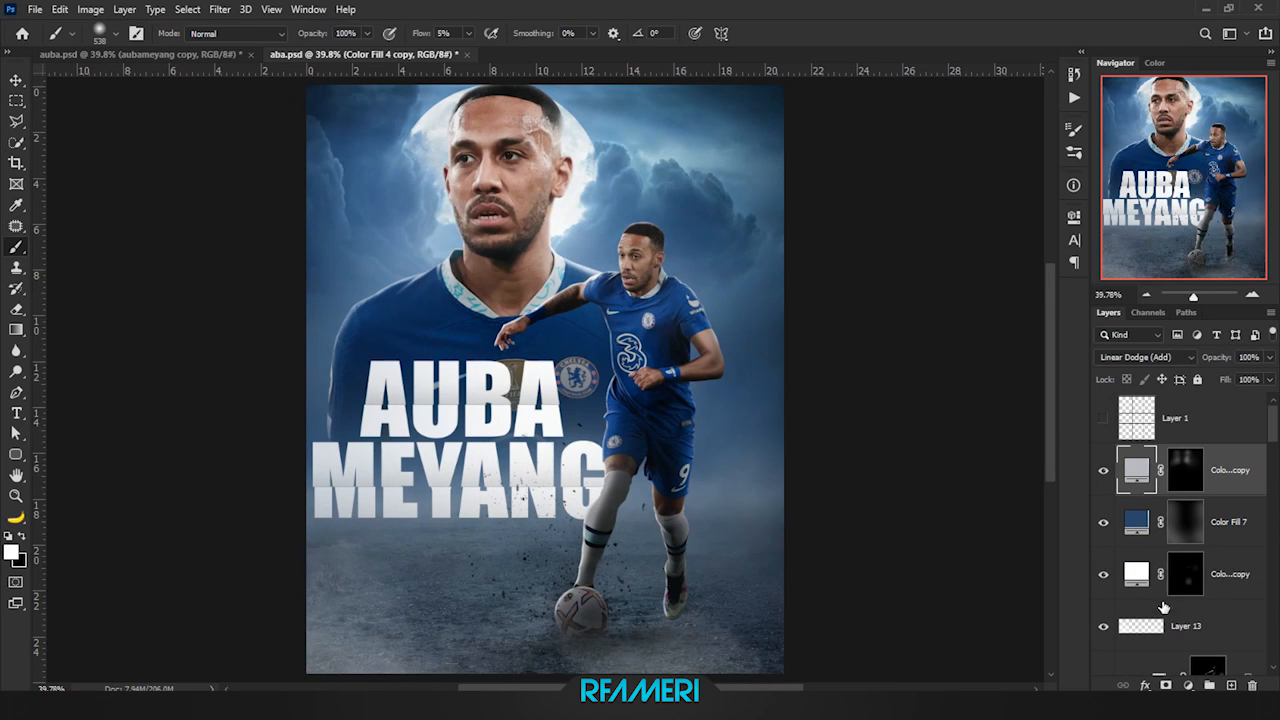
scroll(1107, 484, down, 2)
click(1185, 470)
key(x)
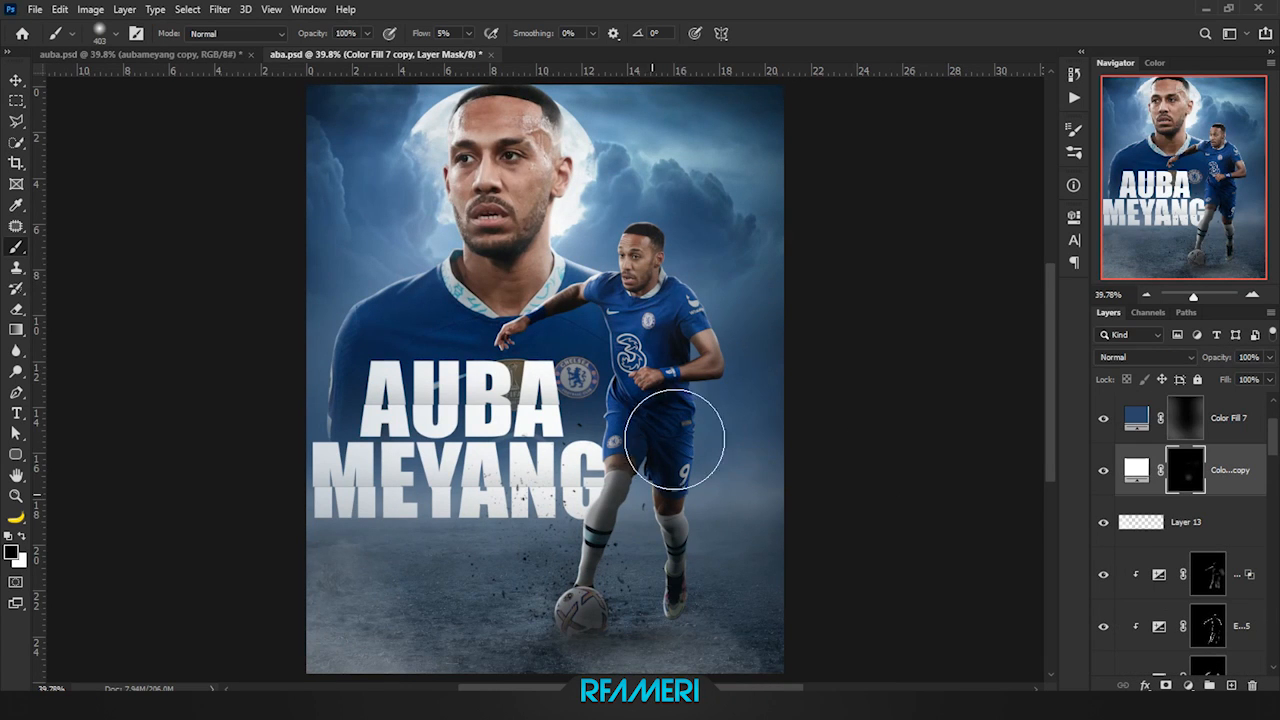
scroll(510, 386, up, 5)
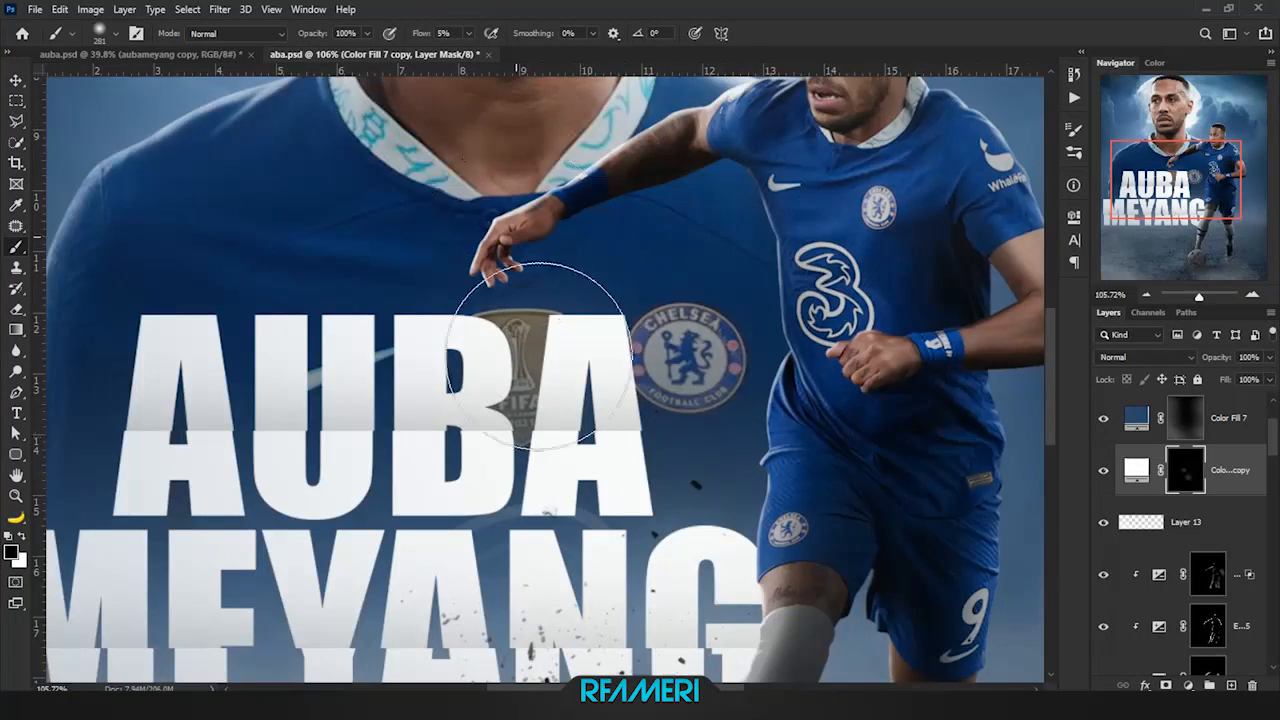
scroll(540, 355, down, 6)
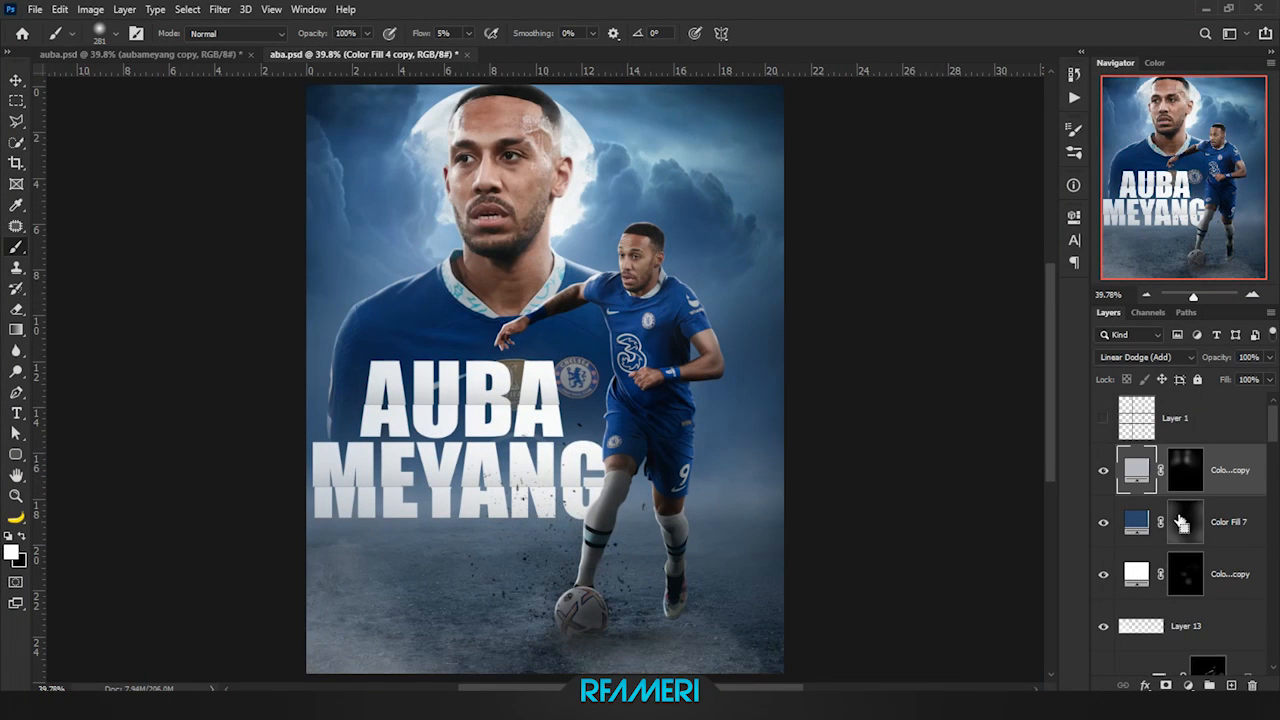
Stamp all visible layers into a smart object above the fill layers and open it in the Camera Raw filter
key(ctrl+alt+shift+e)
click(220, 9)
click(385, 160)
key(ctrl+shift+a)
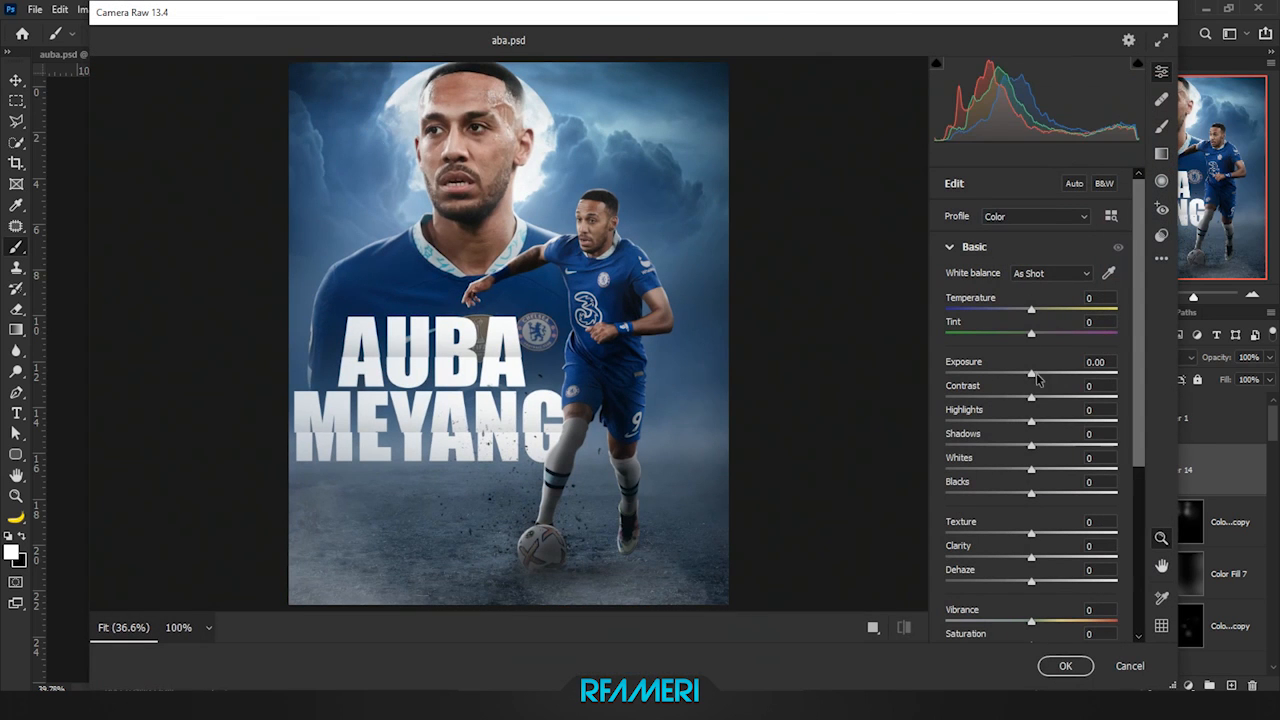
Set the basic grade to Contrast +17, Highlights +37, Shadows +10, Whites +8, Texture +12 and Clarity +7
drag(1050, 402, 1046, 400)
drag(1032, 422, 1040, 447)
drag(1032, 470, 1059, 473)
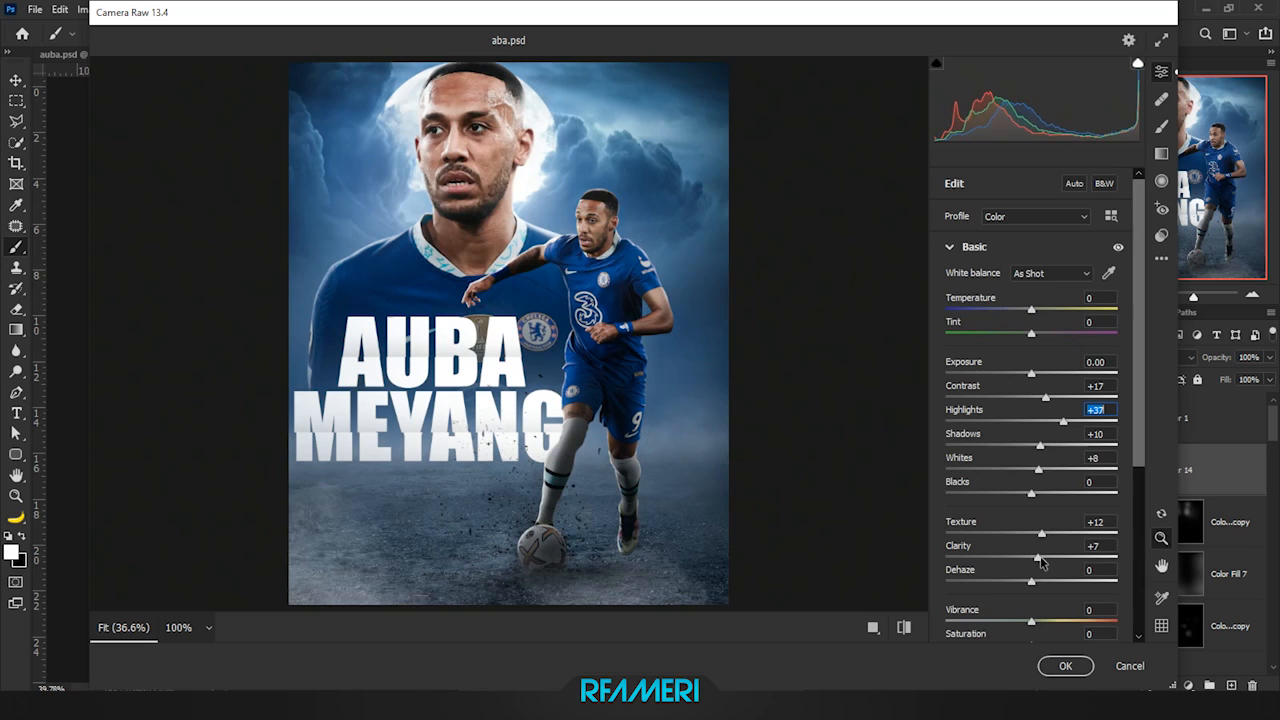
Lift the black point of the point curve to output 7 and adjust the curve's midpoint
scroll(1042, 563, down, 5)
click(976, 406)
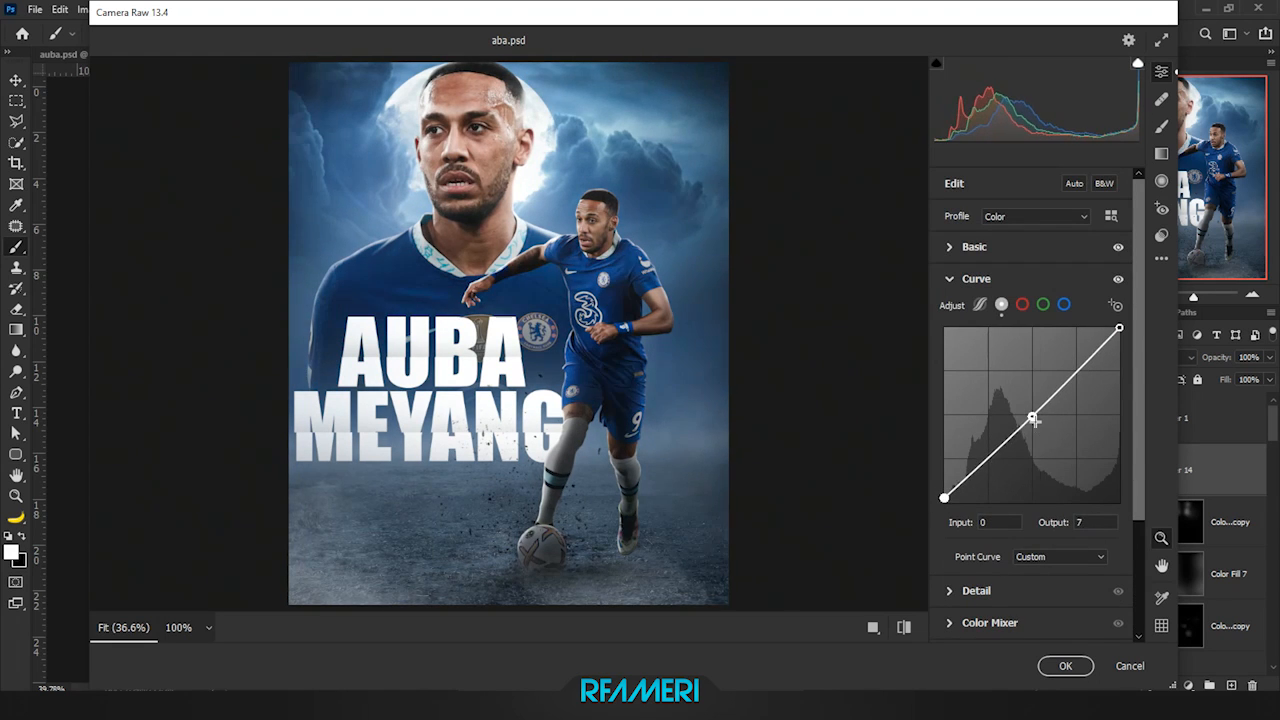
drag(1034, 420, 1014, 474)
Color grade the highlights toward blue at hue 247, saturation 17, and give the midtones a very faint orange tint
click(990, 622)
mouse_move(1031, 409)
mouse_down()
mouse_move(1045, 409)
mouse_move(992, 416)
mouse_move(1031, 414)
mouse_up()
scroll(1049, 497, down, 5)
click(975, 495)
drag(1031, 336, 1036, 331)
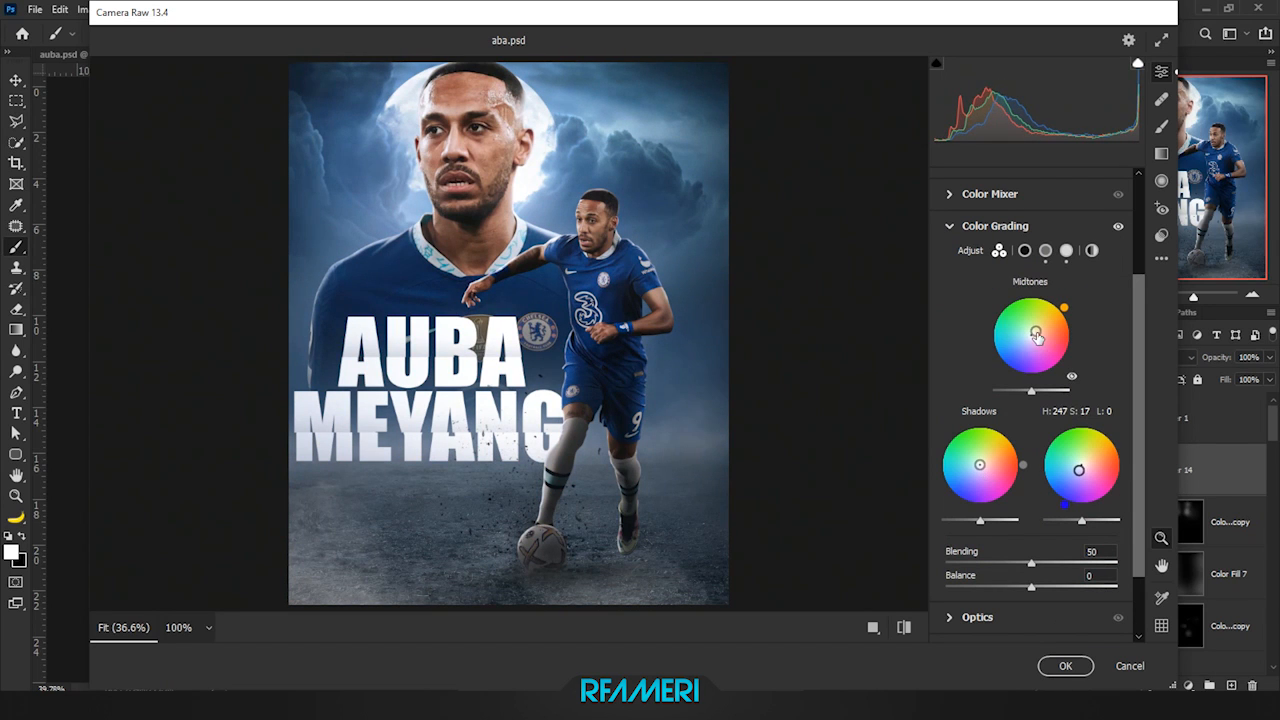
key(alt)
drag(1037, 338, 1033, 335)
Set the poster's sharpening to 23 in the Camera Raw detail settings
scroll(1080, 467, down, 2)
scroll(1040, 400, up, 5)
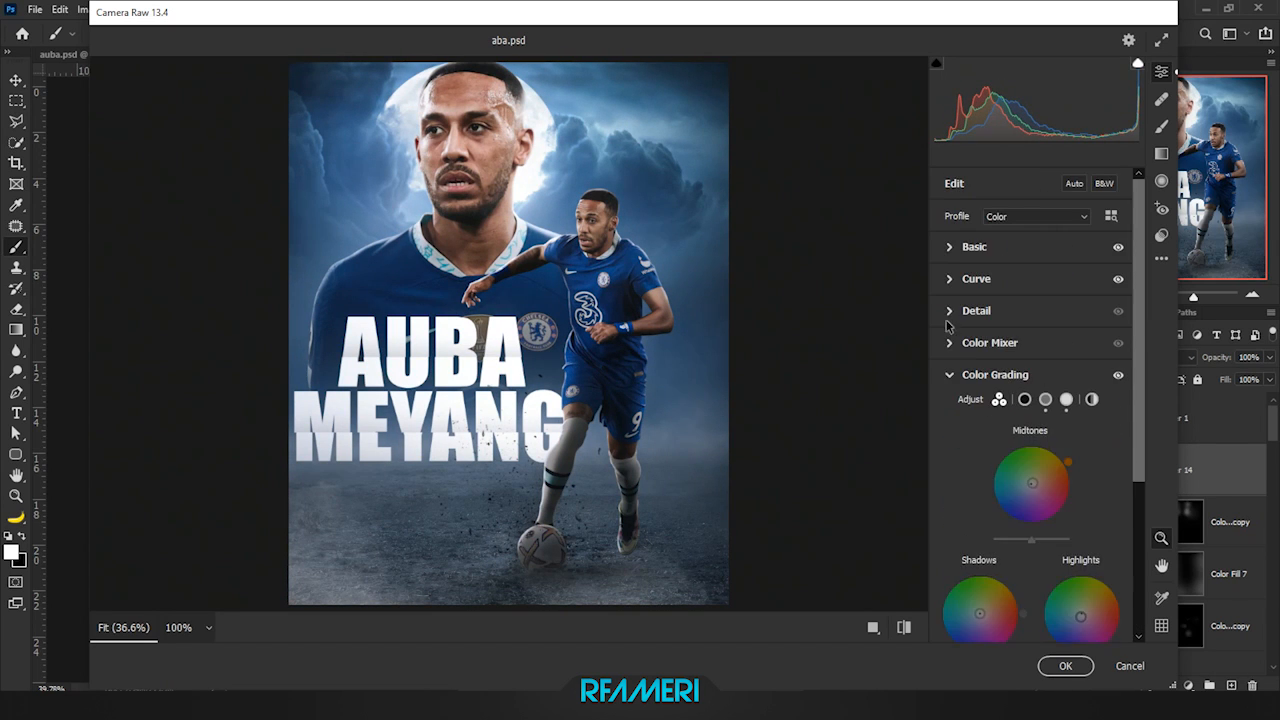
click(952, 311)
scroll(990, 420, down, 1)
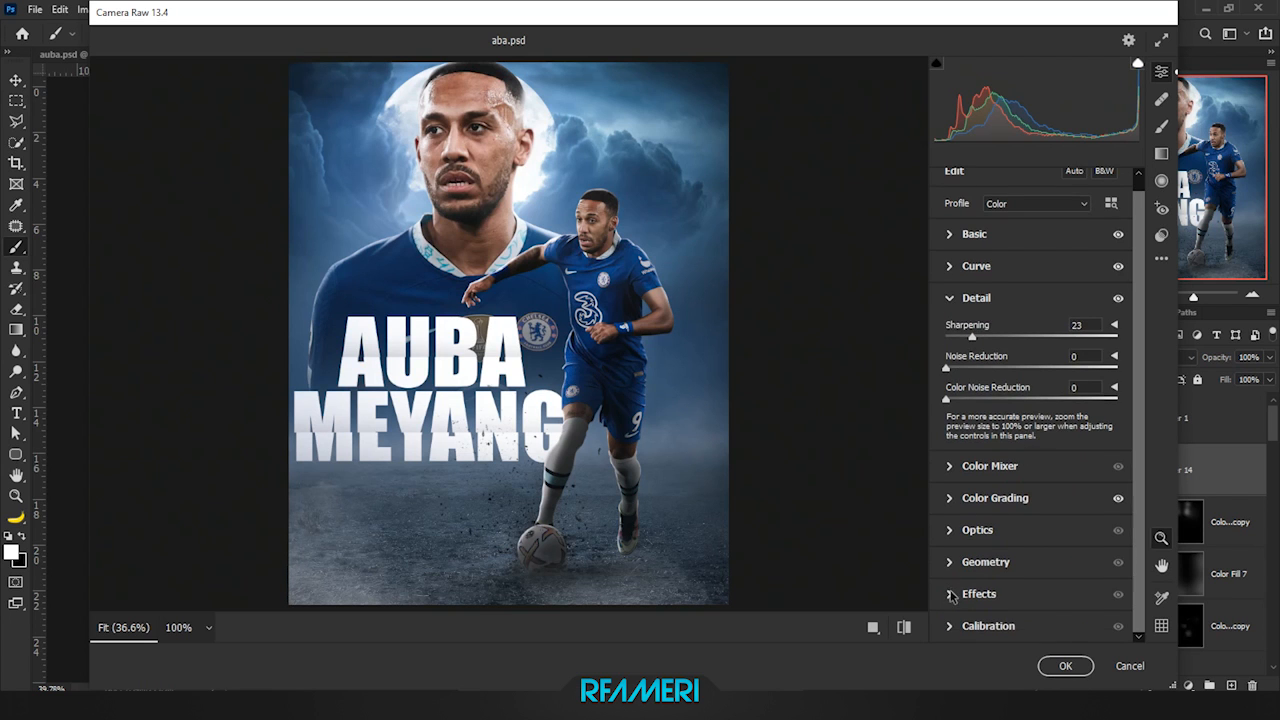
Adjust the effects, calibrate red hue -7, saturation +29, green saturation +21, blue hue -11, saturation -6, and apply the Camera Raw filter
click(953, 594)
click(985, 569)
drag(1135, 484, 1136, 485)
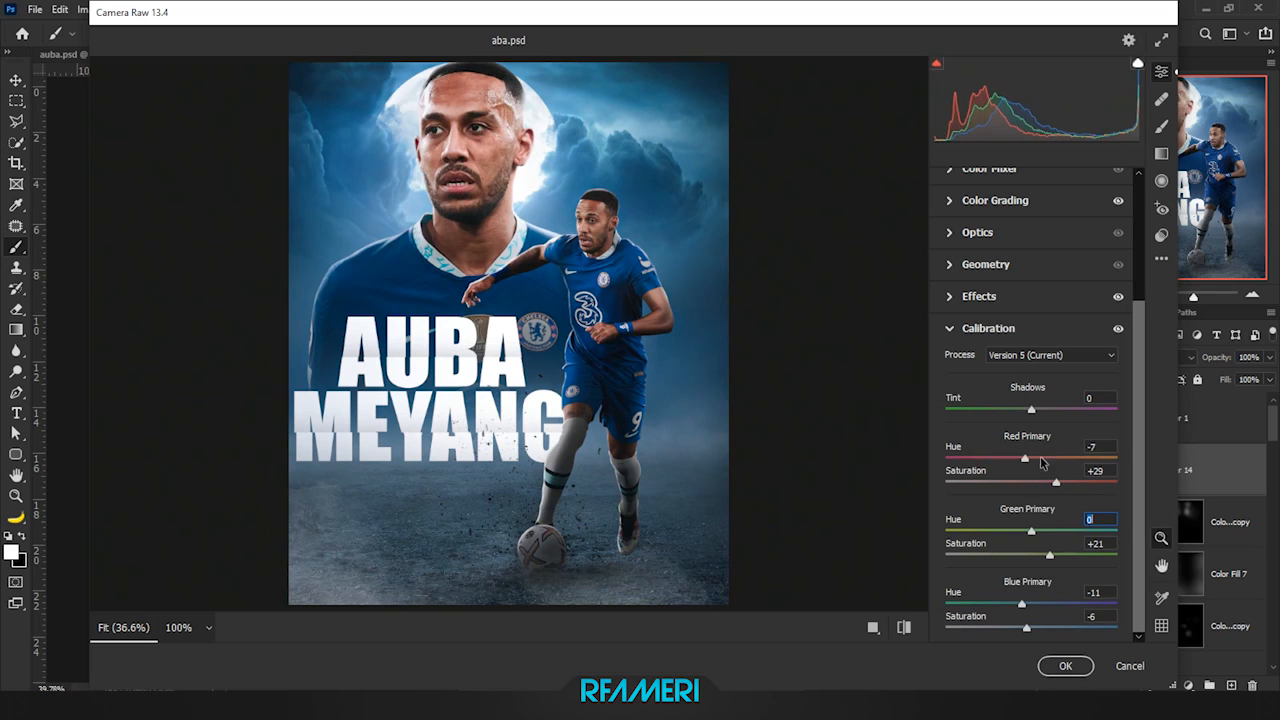
scroll(1040, 400, up, 10)
click(1065, 665)
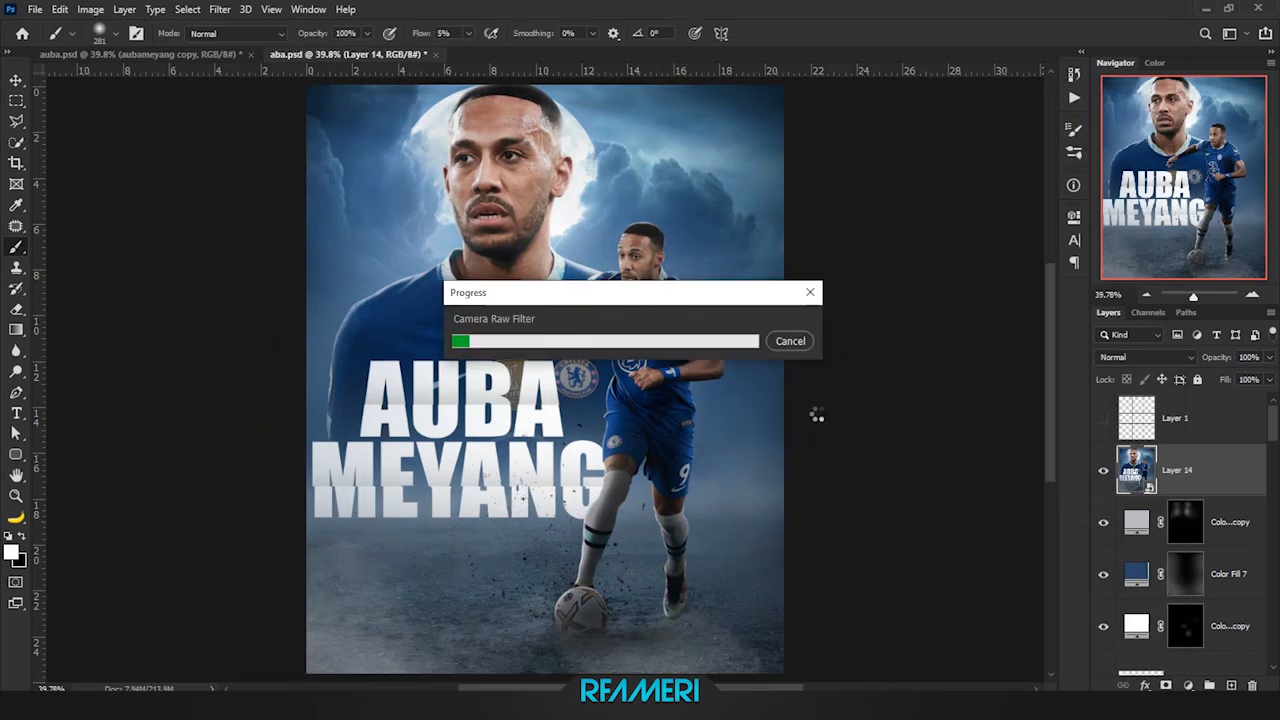